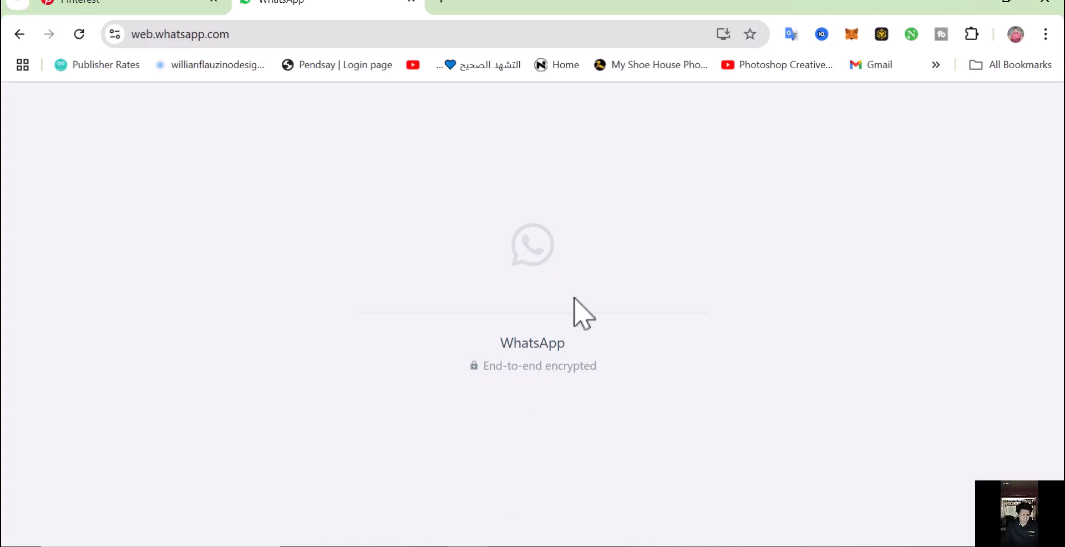
Browse the Pinterest home feed for product photography references, then minimize the browser
{"action": "left_click", "coordinate": [183, 6]}
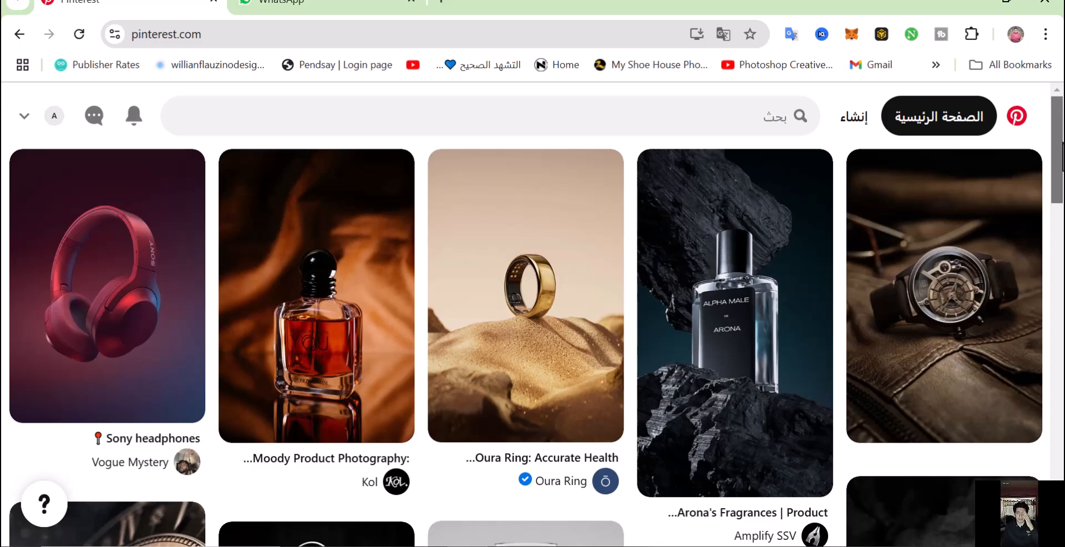
{"action": "left_click_drag", "start_coordinate": [1063, 143], "coordinate": [1059, 215]}
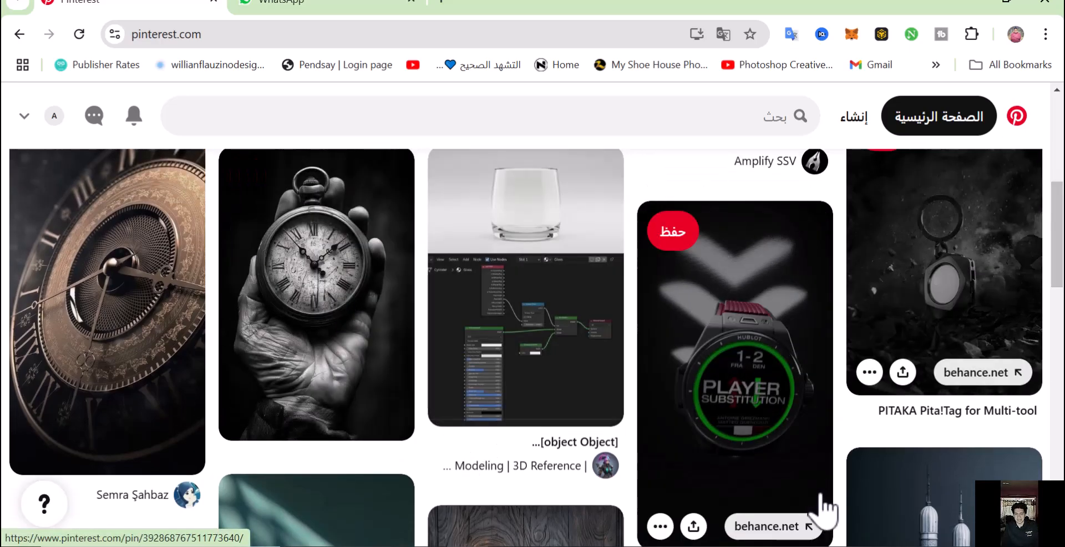
{"action": "left_click", "coordinate": [977, 5]}
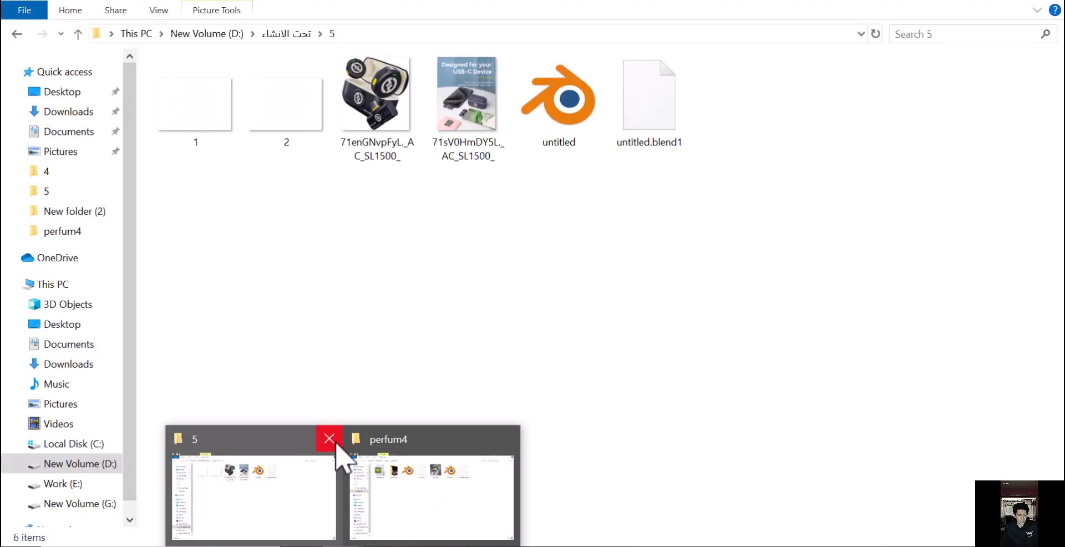
Close the folder 5 window and view the Capture image from the perfum4 folder
{"action": "left_click", "coordinate": [328, 438]}
{"action": "left_click", "coordinate": [343, 472]}
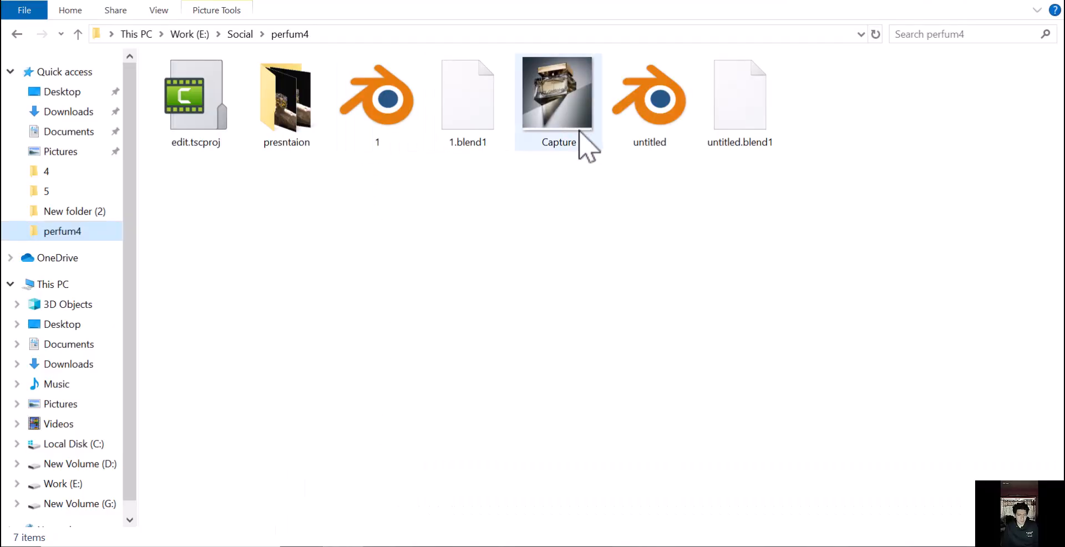
{"action": "left_click", "coordinate": [550, 91]}
{"action": "key", "text": "Return"}
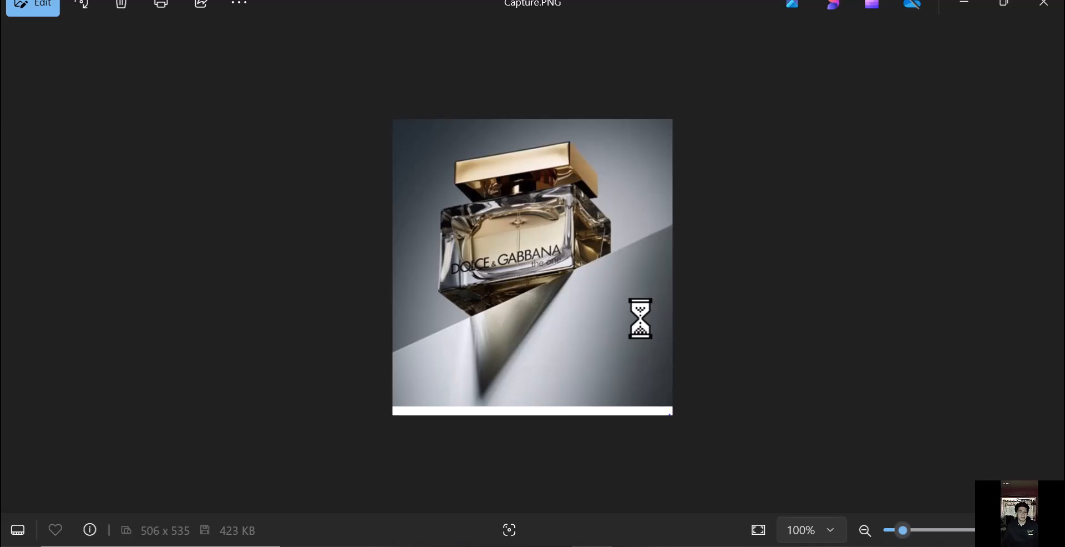
{"action": "left_click", "coordinate": [972, 5]}
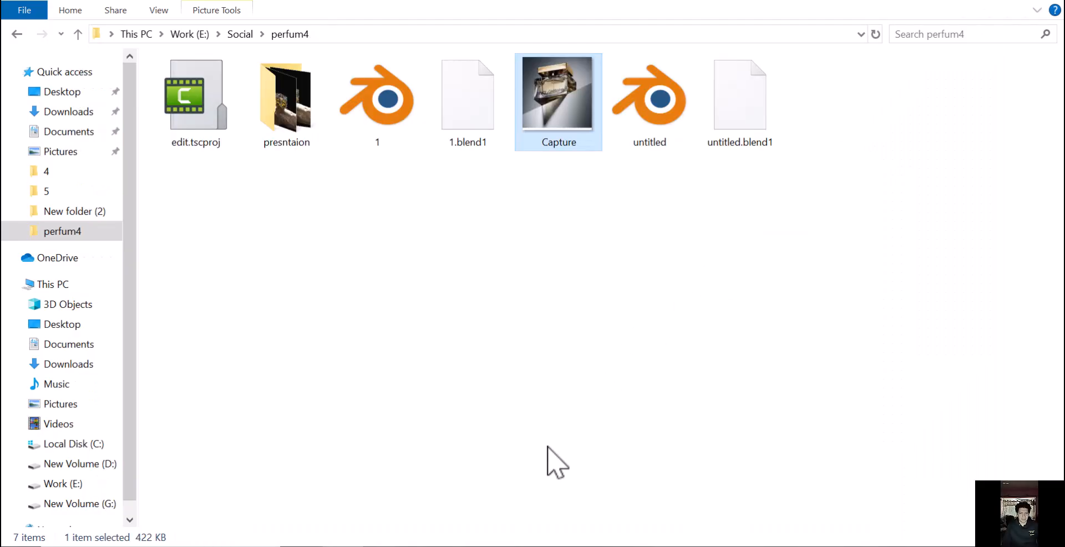
Switch to Blender and delete the default camera, cube and light from the scene
{"action": "left_click", "coordinate": [373, 546]}
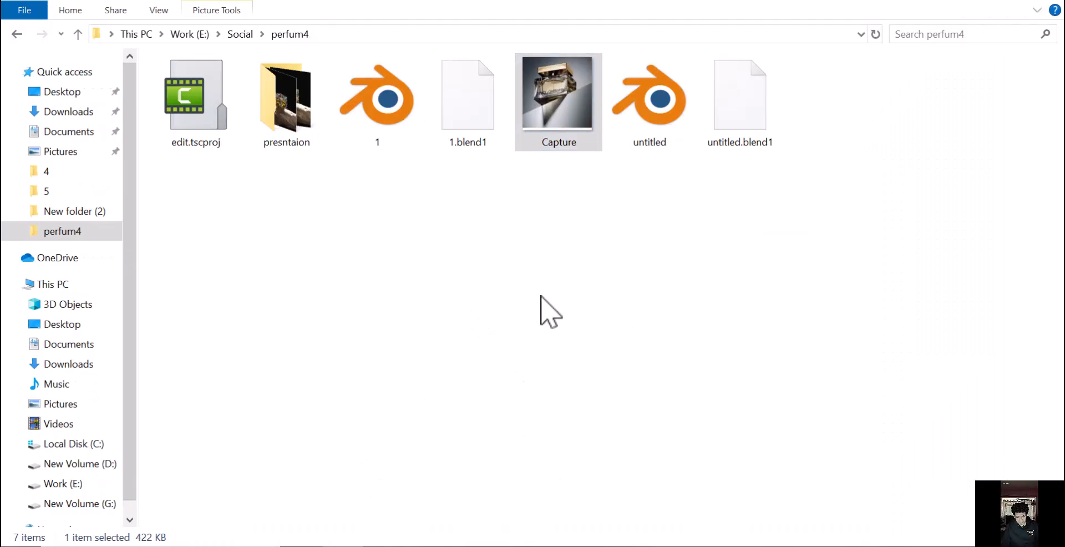
{"action": "left_click", "coordinate": [451, 517]}
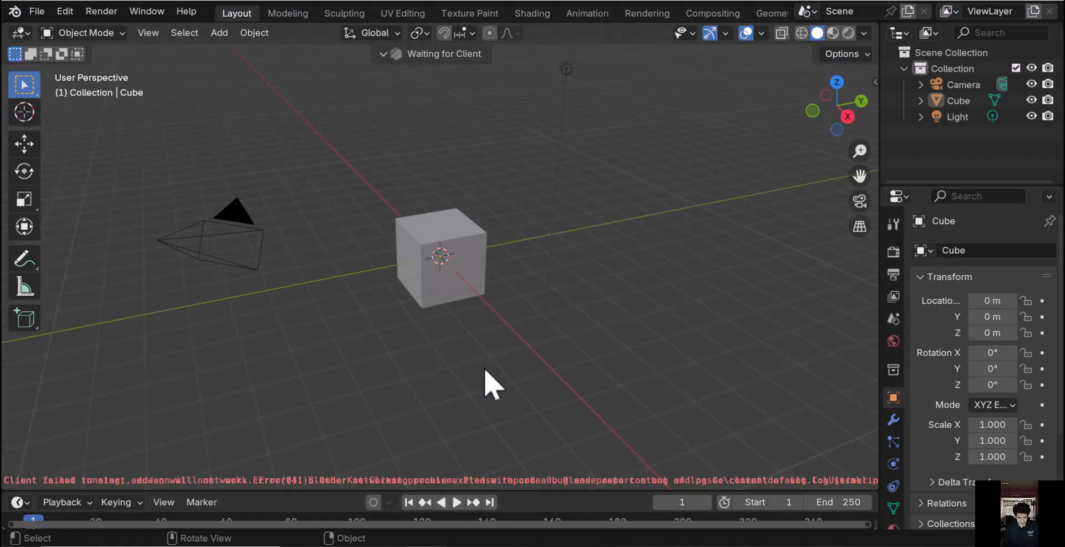
{"action": "key", "text": "a"}
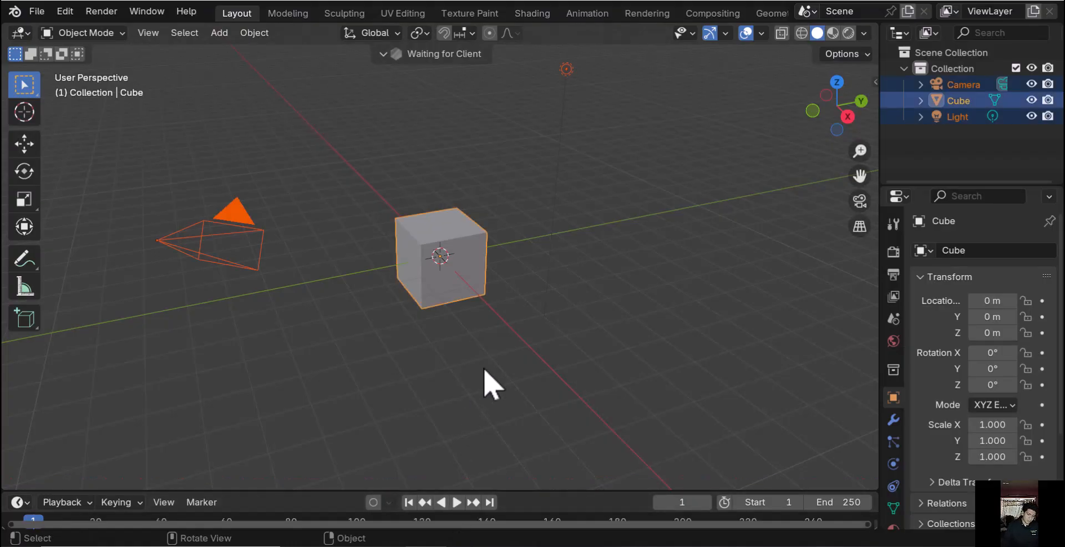
{"action": "key", "text": "Delete"}
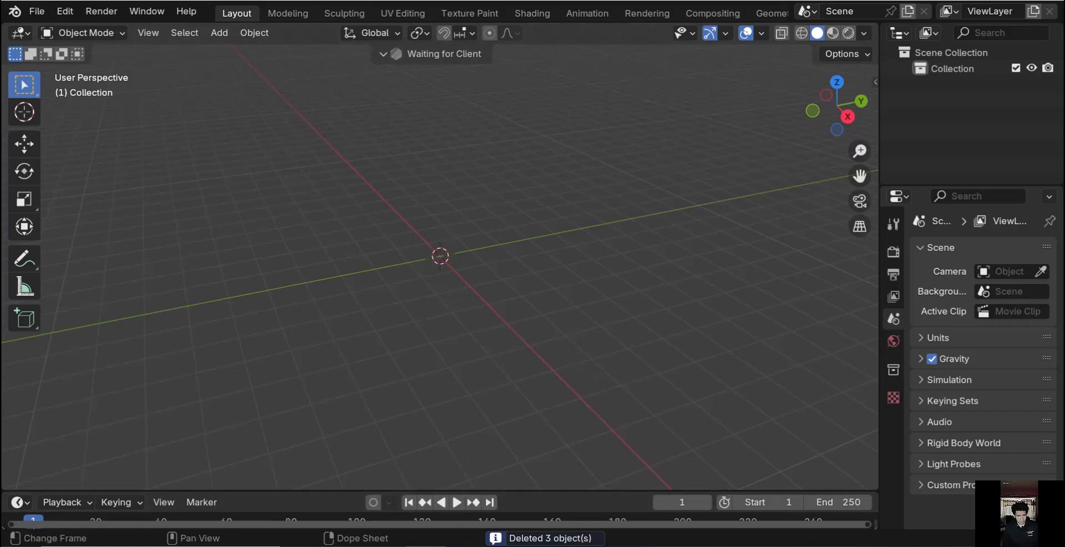
Bring the Capture image from the perfum4 folder into the viewport as a reference and clear its rotation and location
{"action": "left_click", "coordinate": [426, 546]}
{"action": "left_click_drag", "start_coordinate": [561, 115], "coordinate": [467, 279]}
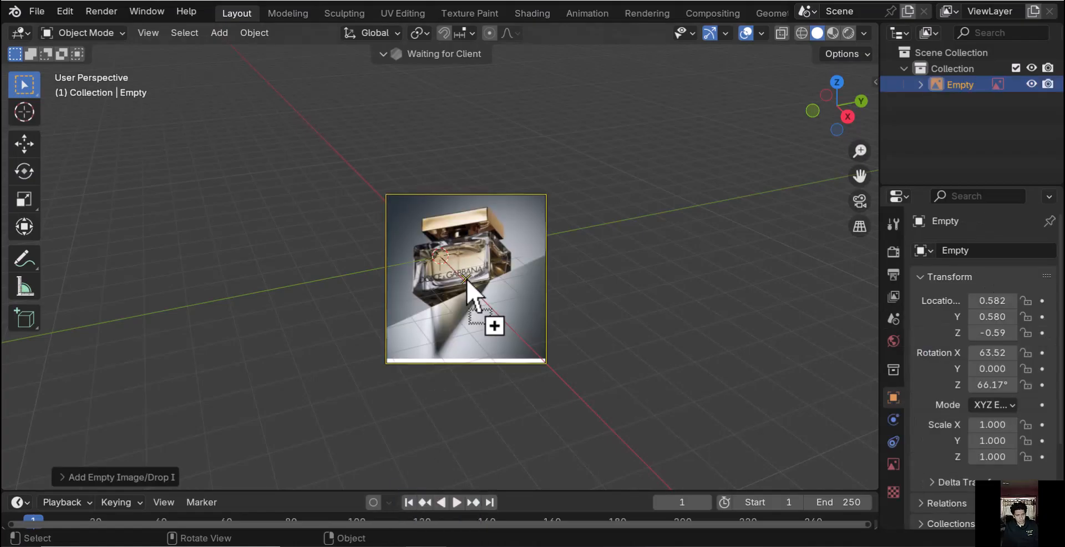
{"action": "key", "text": "alt+r"}
{"action": "key", "text": "alt+g"}
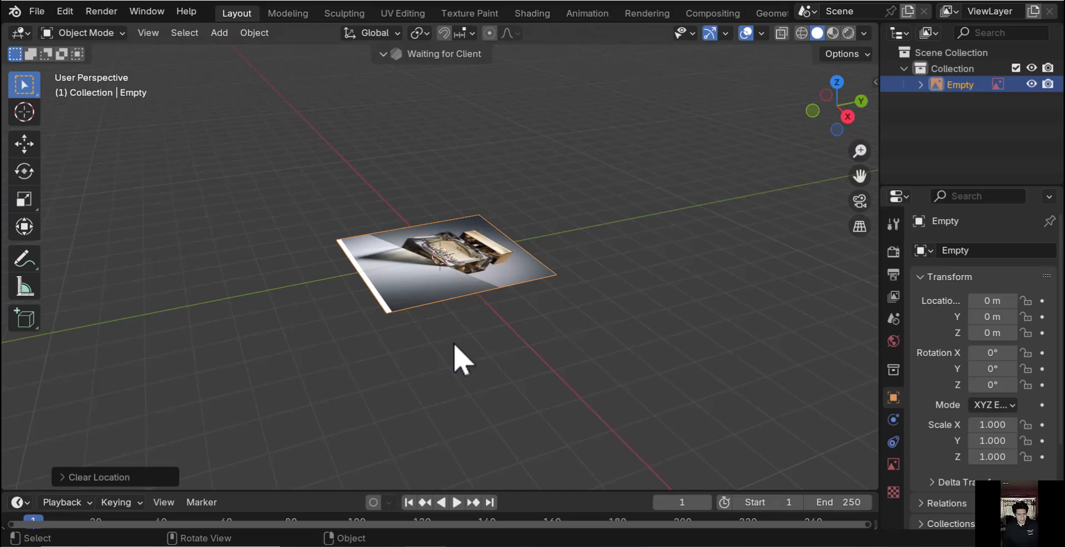
Stand the reference image upright by rotating it 90° about X and 90° about Z
{"action": "type", "text": "r"}
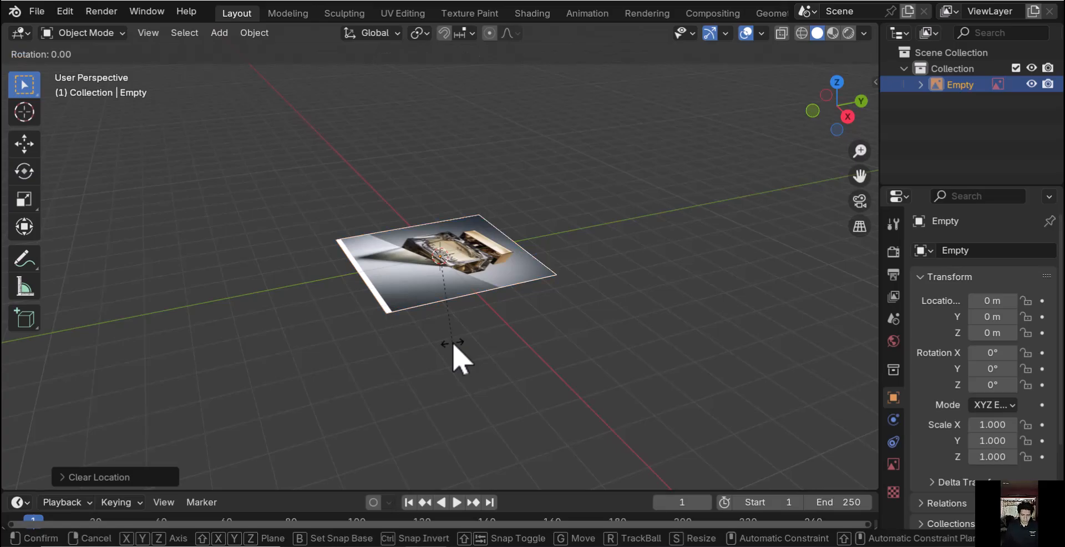
{"action": "type", "text": "x90"}
{"action": "key", "text": "Return"}
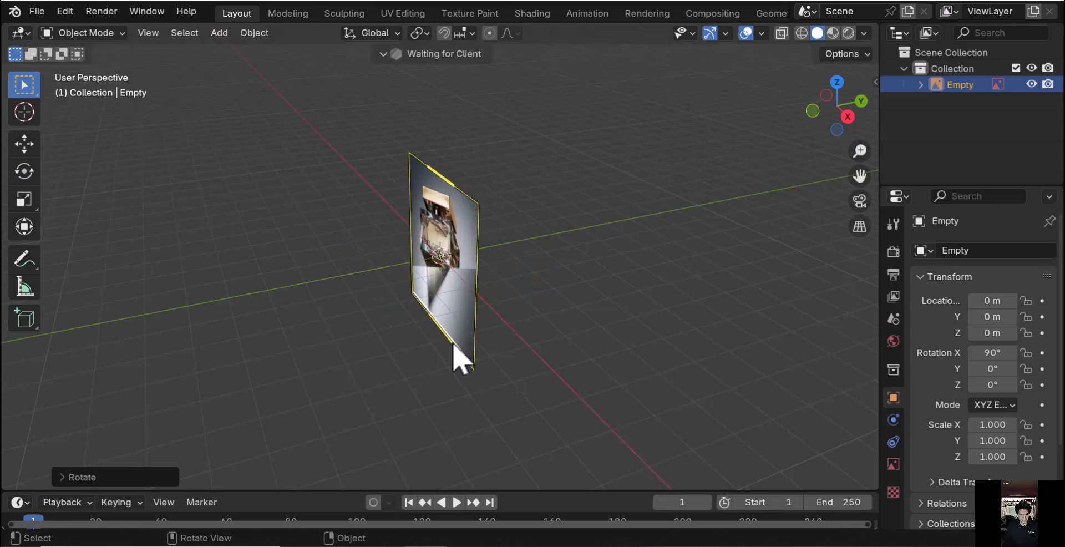
{"action": "type", "text": "rz90"}
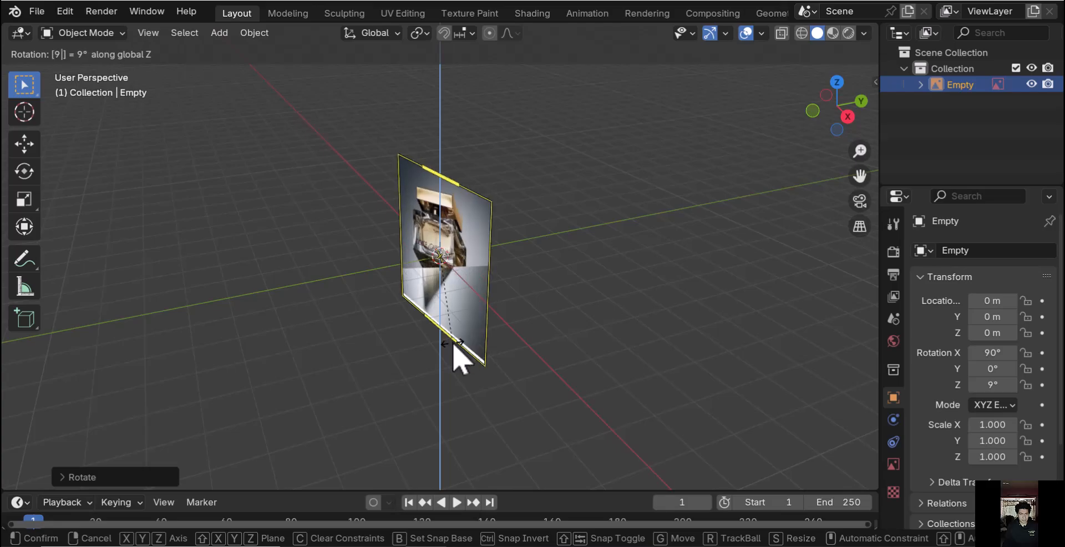
{"action": "key", "text": "Return"}
{"action": "middle_click_drag", "start_coordinate": [460, 361], "coordinate": [507, 293]}
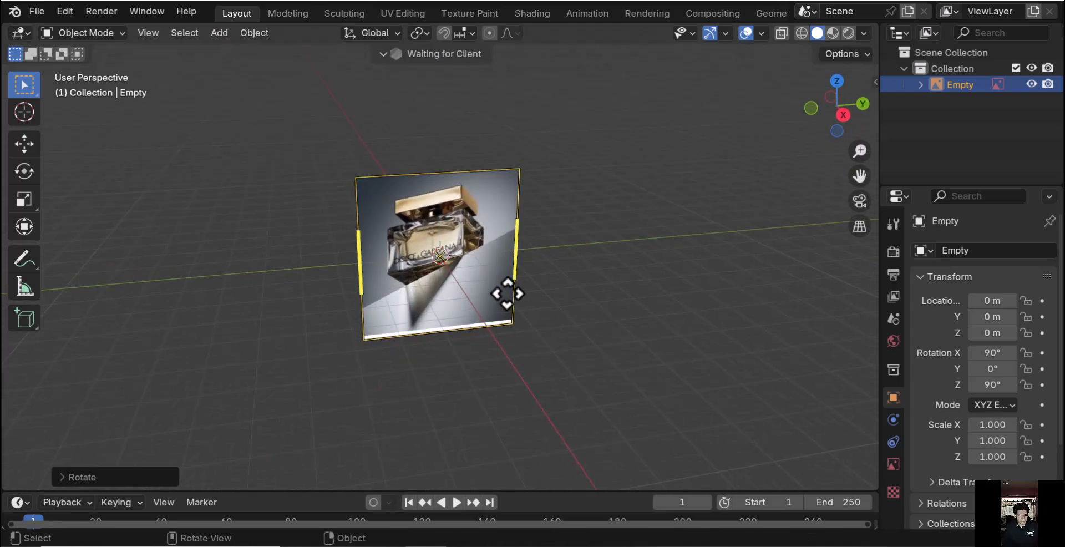
Move the reference image along Y to about -3.19 m and scale it down to about 0.252
{"action": "key", "text": "g"}
{"action": "key", "text": "y"}
{"action": "left_click", "coordinate": [397, 268]}
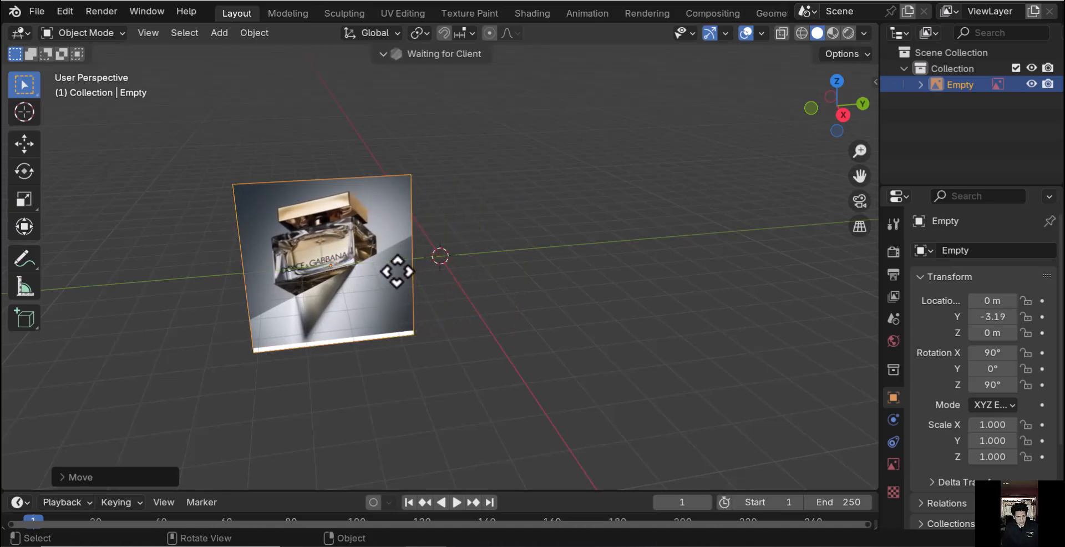
{"action": "key", "text": "s"}
{"action": "left_click", "coordinate": [368, 280]}
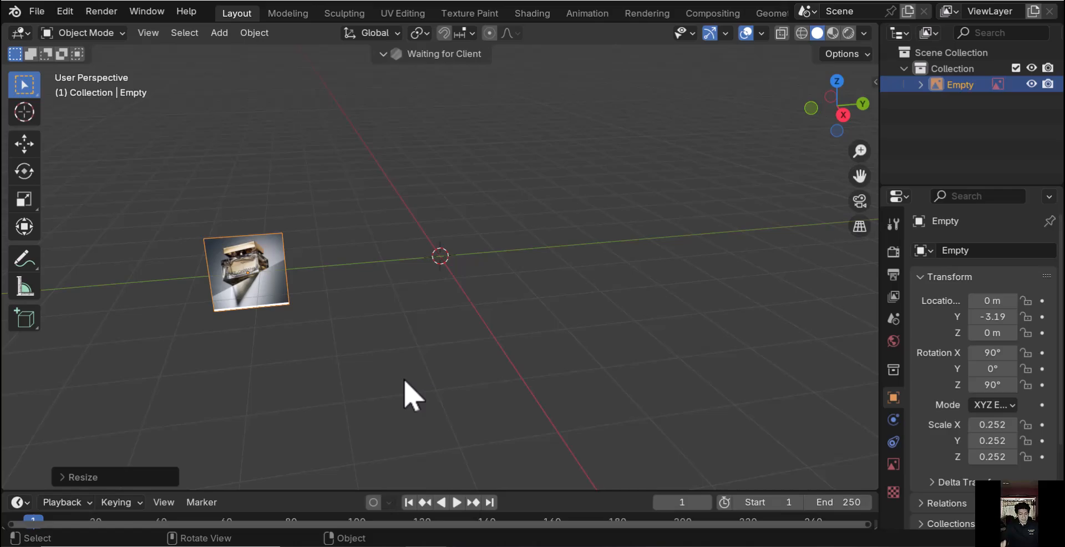
Add a cube at the world origin and scale it down to about 0.49
{"action": "key", "text": "shift+a"}
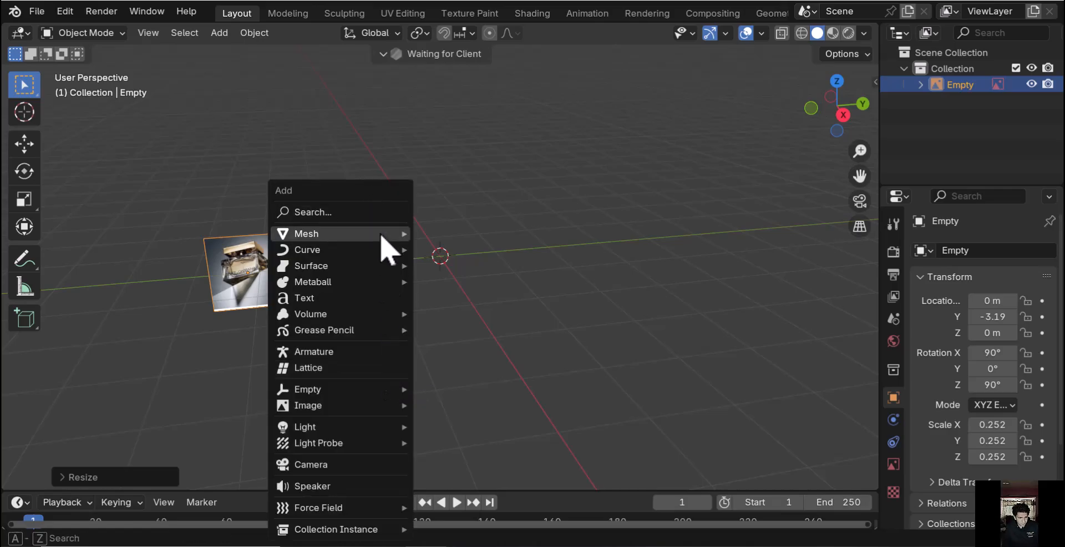
{"action": "mouse_move", "coordinate": [388, 234]}
{"action": "left_click", "coordinate": [452, 248]}
{"action": "key", "text": "s"}
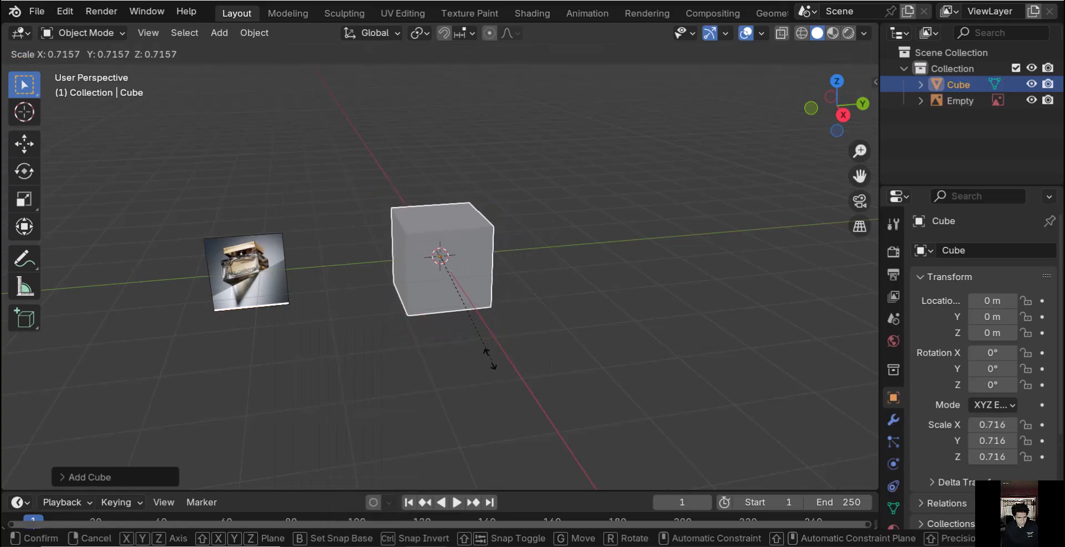
{"action": "left_click", "coordinate": [463, 340]}
Move the reference image along Y closer to the cube, to about -1.51 m
{"action": "left_click", "coordinate": [268, 294]}
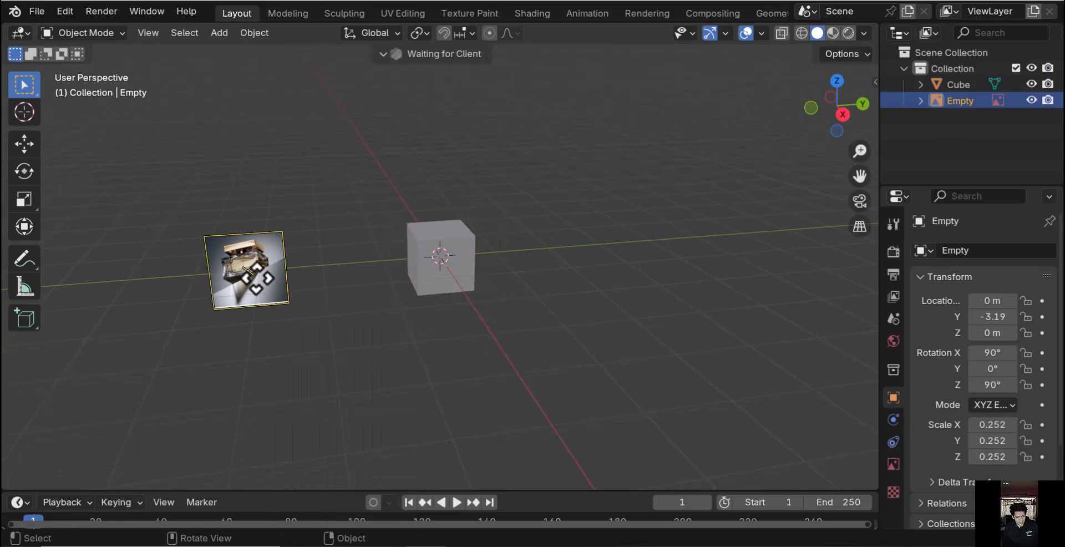
{"action": "key", "text": "g"}
{"action": "key", "text": "y"}
{"action": "left_click", "coordinate": [364, 290]}
{"action": "middle_click_drag", "start_coordinate": [382, 313], "coordinate": [503, 283], "text": "ctrl"}
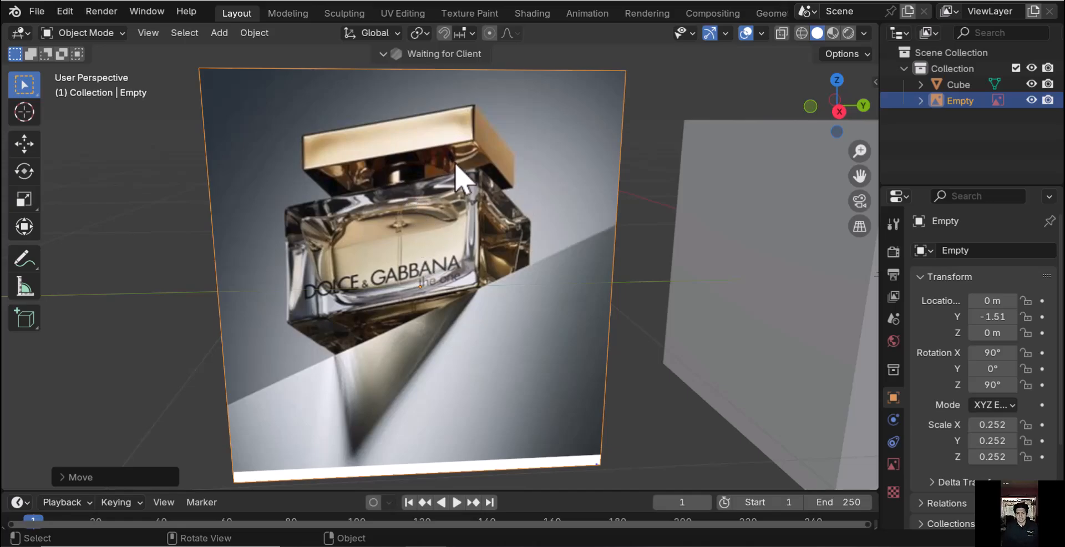
Show the cube's dimensions in the viewport and scale it uniformly down to about 0.201 m per side
{"action": "scroll", "coordinate": [478, 236], "scroll_direction": "down", "scroll_amount": 4}
{"action": "middle_click_drag", "start_coordinate": [481, 244], "coordinate": [418, 238], "text": "shift"}
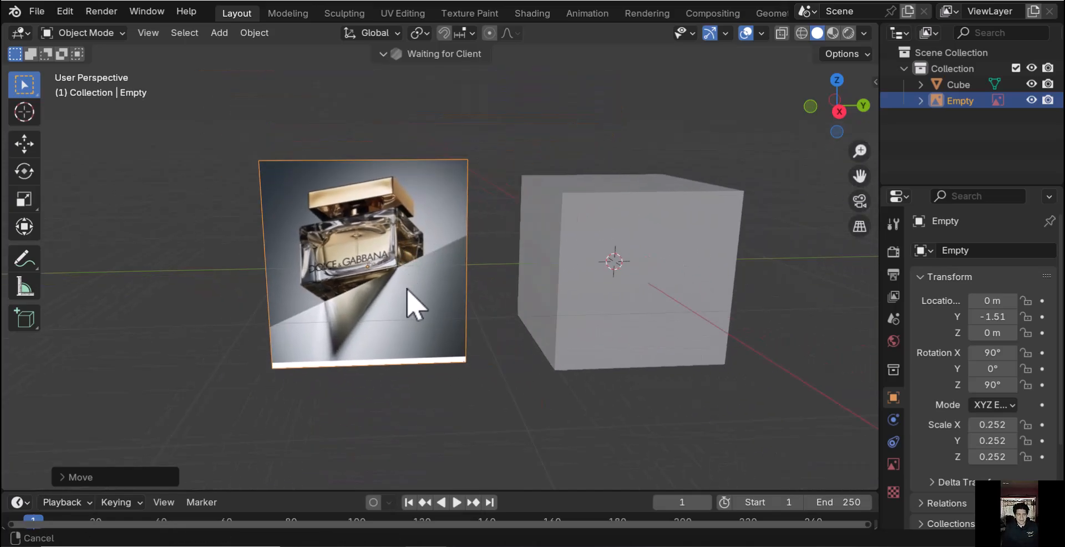
{"action": "scroll", "coordinate": [666, 267], "scroll_direction": "down", "scroll_amount": 2}
{"action": "middle_click_drag", "start_coordinate": [638, 272], "coordinate": [627, 273], "text": "shift"}
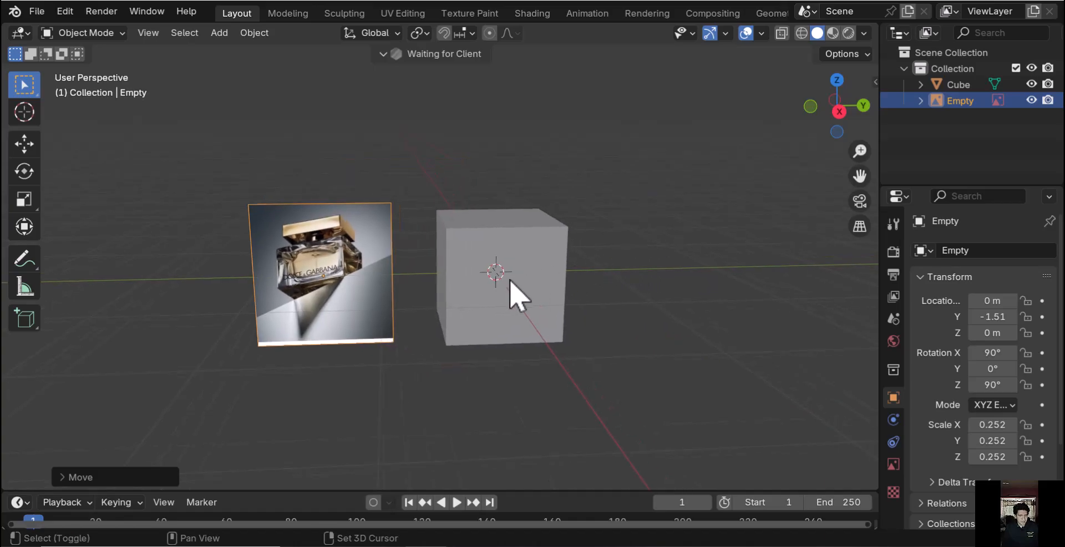
{"action": "left_click", "coordinate": [519, 303]}
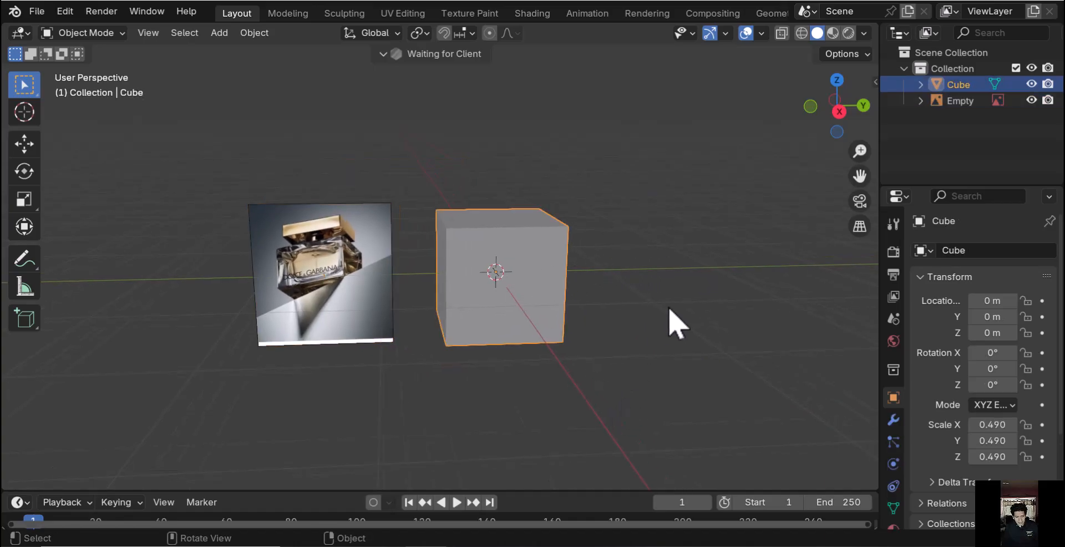
{"action": "key", "text": "n"}
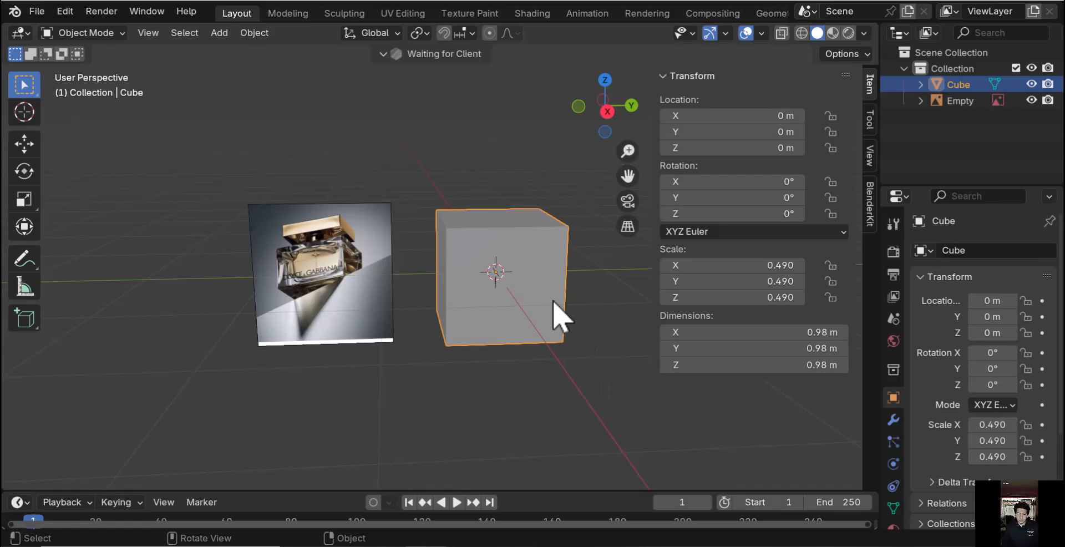
{"action": "key", "text": "s"}
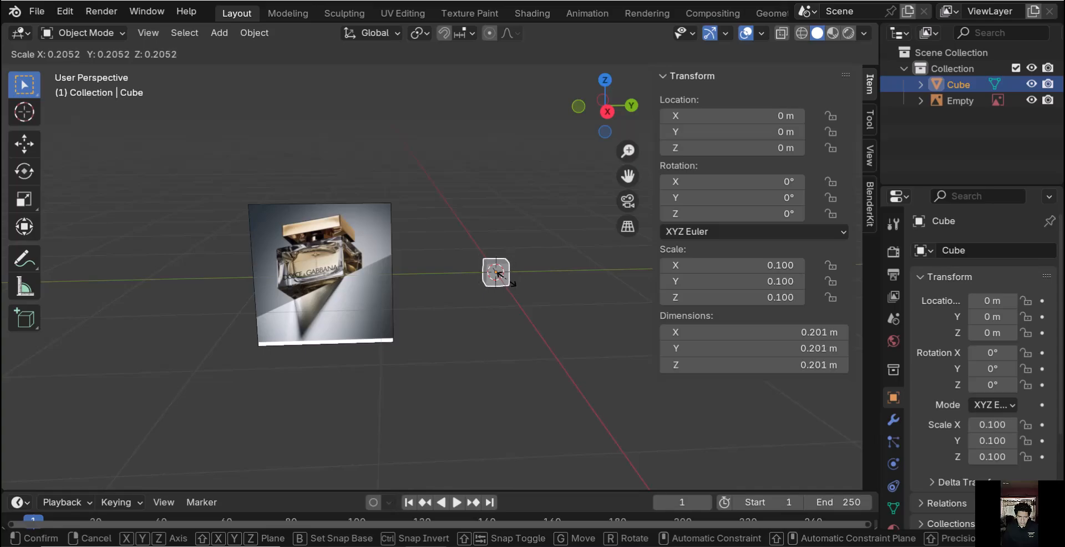
{"action": "left_click", "coordinate": [506, 279]}
Scale the reference image down to about 0.085 and move it along Y to about -0.458 m, beside the cube
{"action": "left_click", "coordinate": [369, 309]}
{"action": "key", "text": "s"}
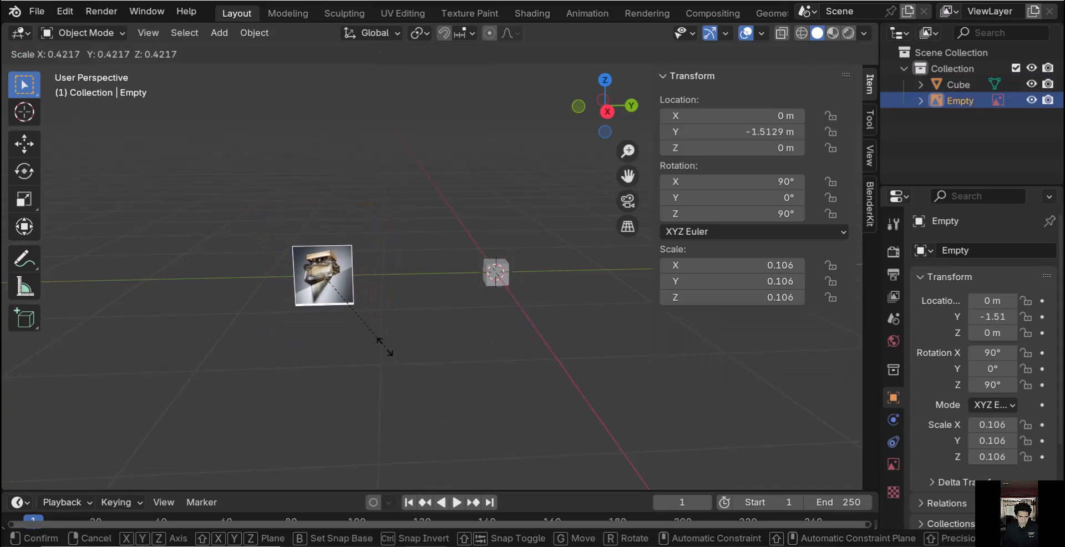
{"action": "left_click", "coordinate": [377, 337]}
{"action": "key", "text": "g"}
{"action": "key", "text": "y"}
{"action": "left_click", "coordinate": [495, 337]}
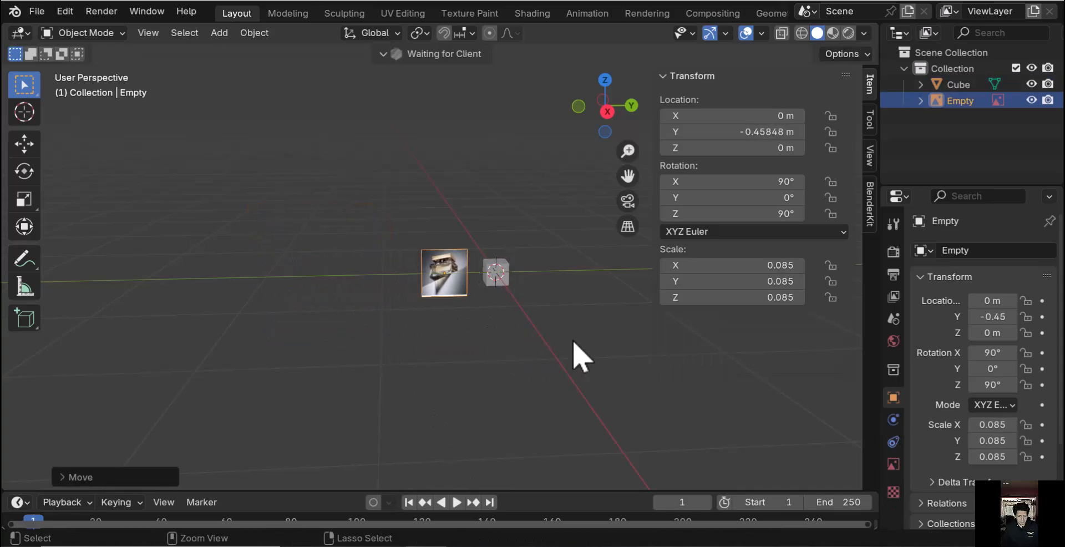
Apply the cube's scale so that its scale values reset to 1
{"action": "scroll", "coordinate": [593, 275], "scroll_direction": "up", "scroll_amount": 3}
{"action": "scroll", "coordinate": [593, 274], "scroll_direction": "up", "scroll_amount": 6}
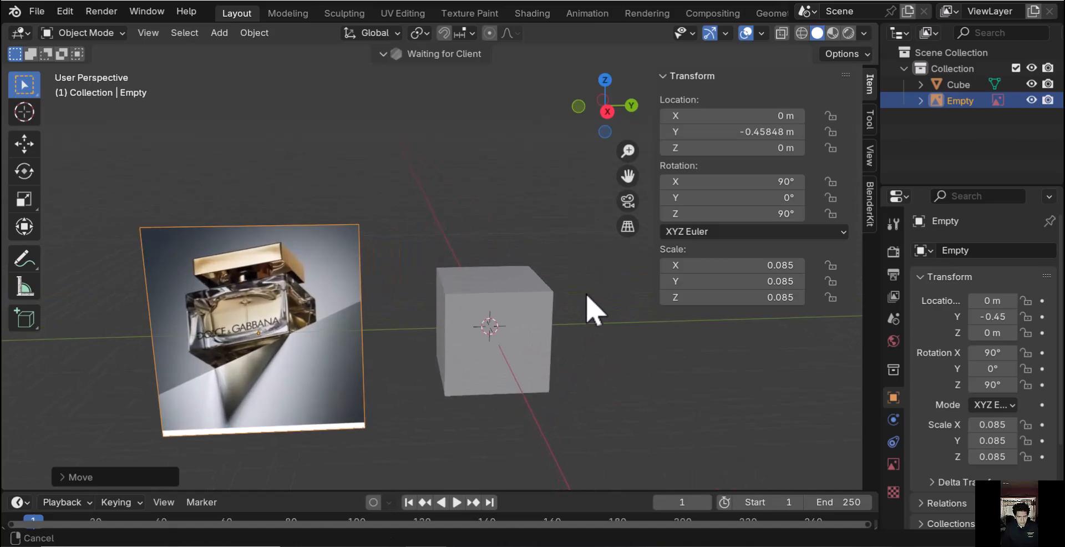
{"action": "middle_click_drag", "start_coordinate": [622, 421], "coordinate": [558, 389], "text": "ctrl"}
{"action": "left_click", "coordinate": [538, 386]}
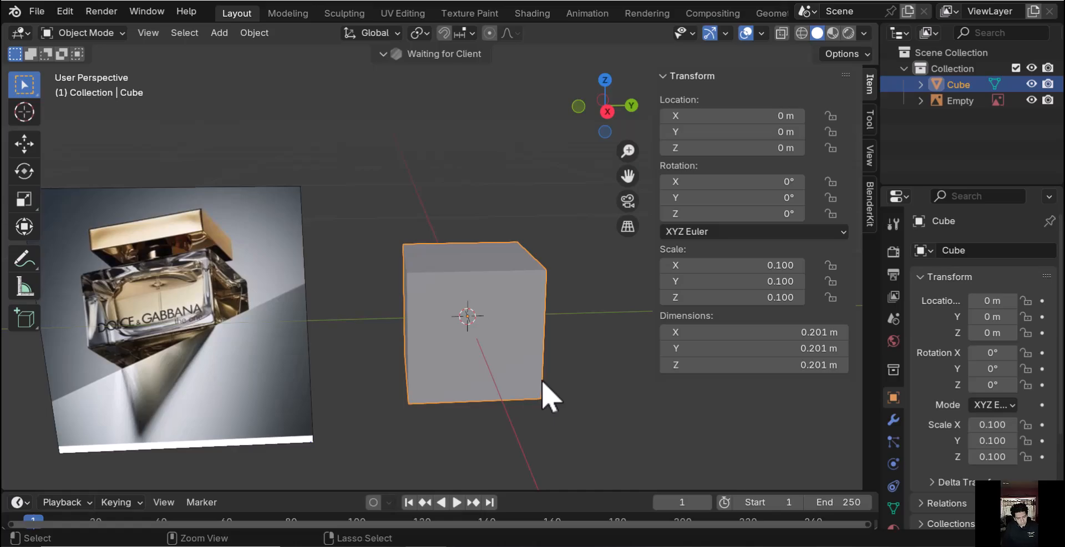
{"action": "key", "text": "ctrl+a"}
{"action": "left_click", "coordinate": [505, 343]}
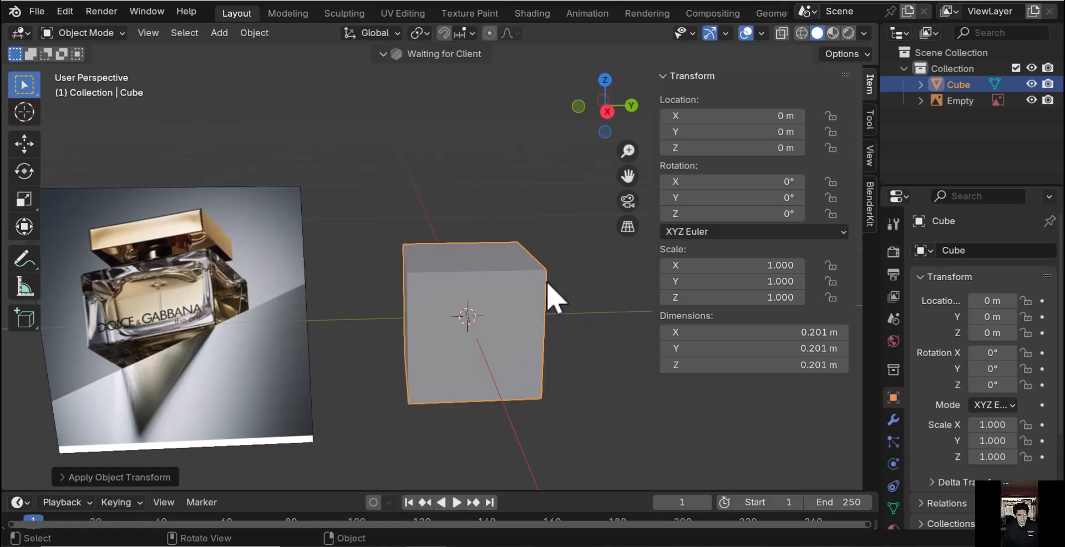
Flatten the cube along Z to a height of about 0.107 m
{"action": "scroll", "coordinate": [524, 311], "scroll_direction": "down", "scroll_amount": 1}
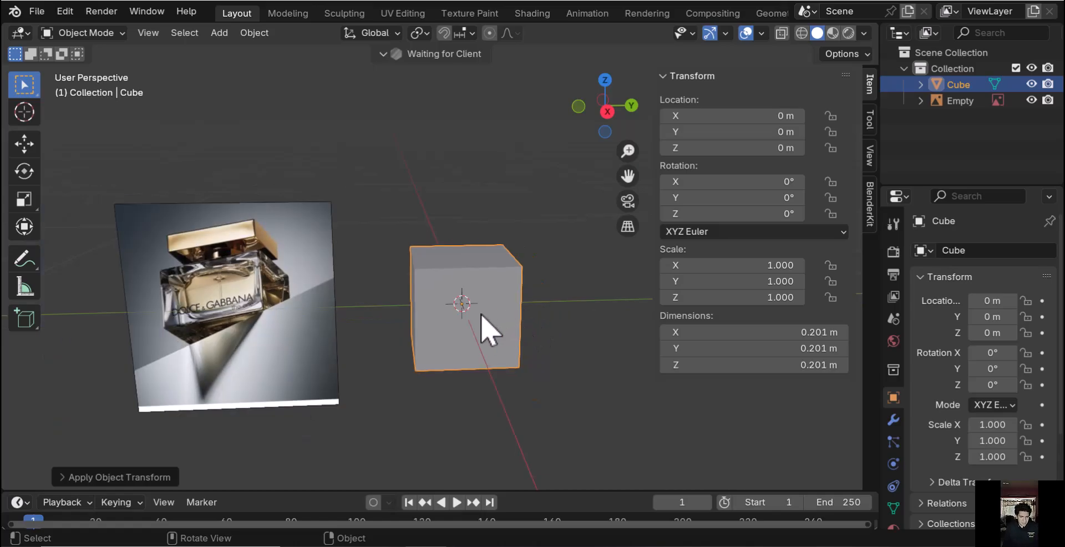
{"action": "key", "text": "z"}
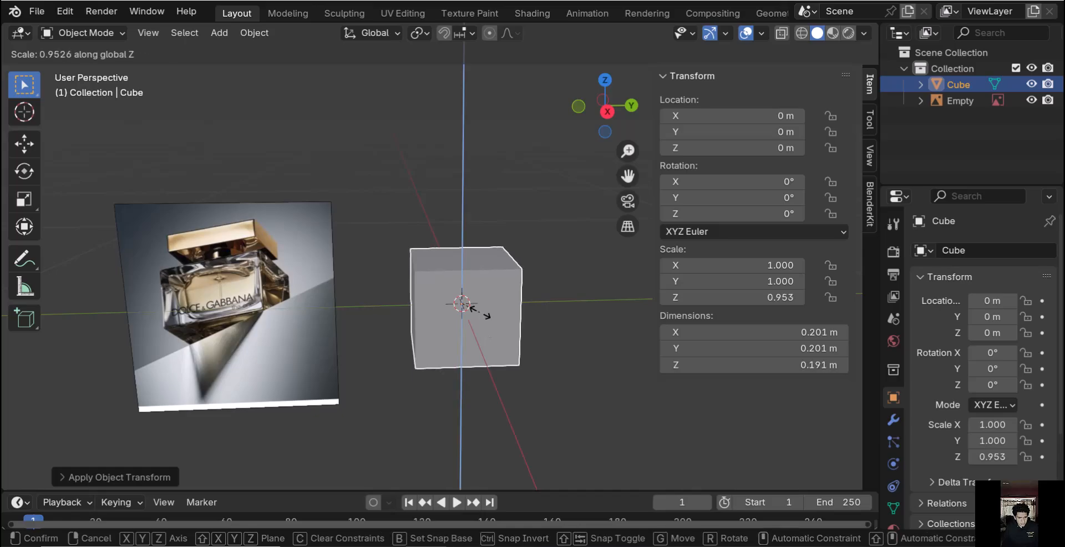
{"action": "left_click", "coordinate": [474, 311]}
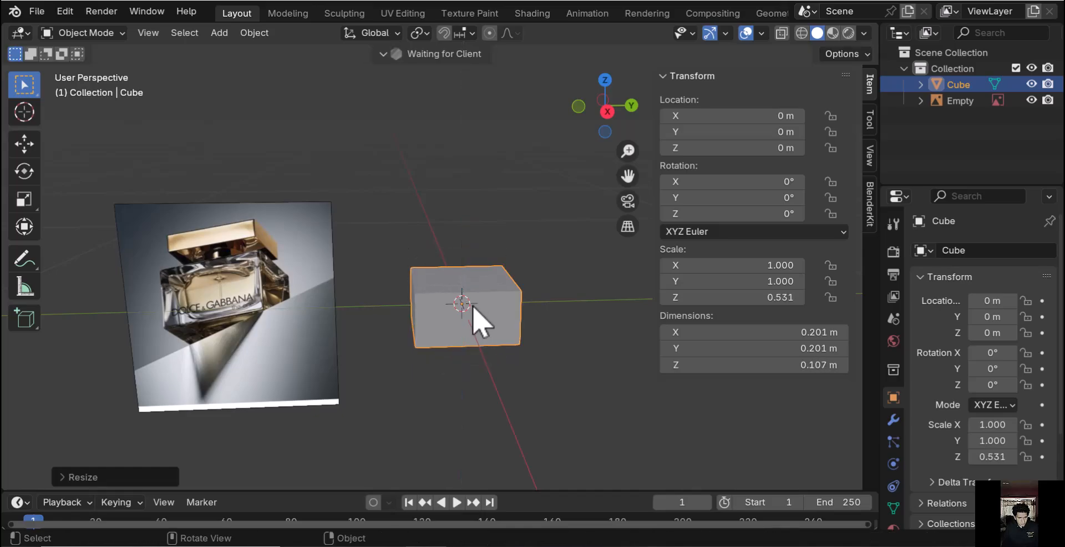
Scale the cube to about 0.267 m along Y and 0.132 m along Z, and apply its scale
{"action": "key", "text": "y"}
{"action": "left_click", "coordinate": [511, 338]}
{"action": "key", "text": "z"}
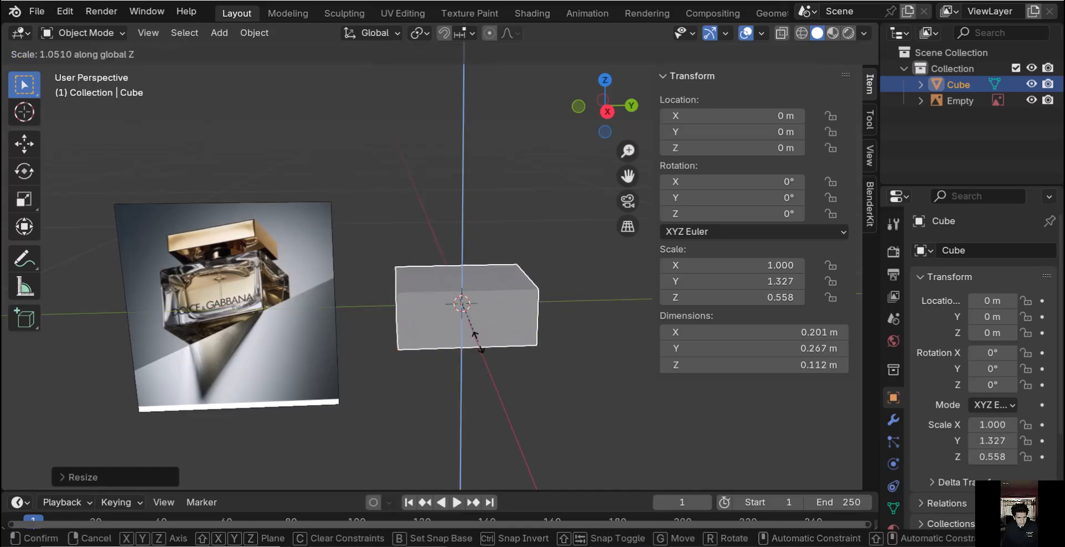
{"action": "left_click", "coordinate": [483, 322]}
{"action": "middle_click_drag", "start_coordinate": [489, 333], "coordinate": [503, 286]}
{"action": "key", "text": "ctrl+a"}
{"action": "left_click", "coordinate": [500, 326]}
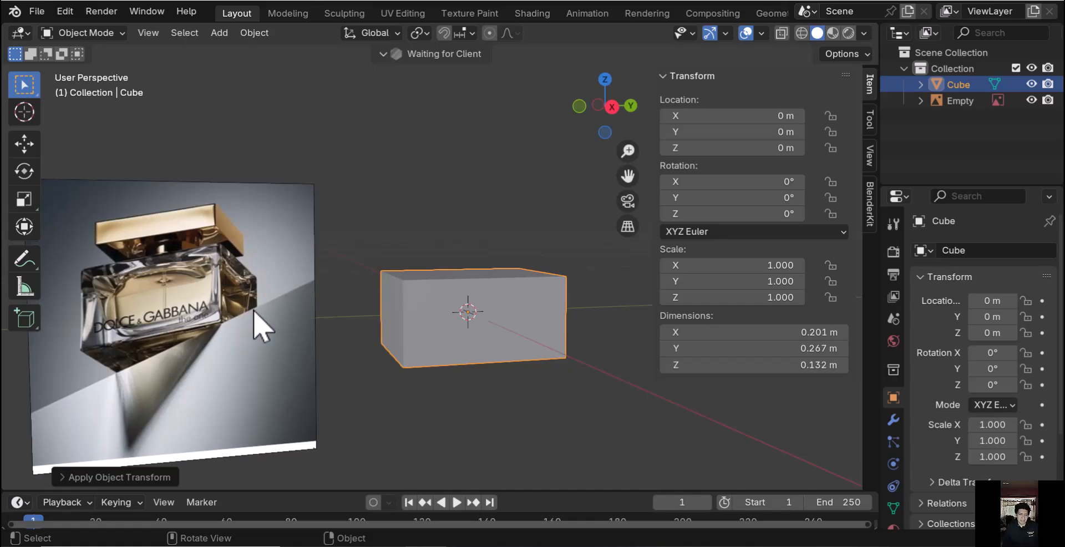
Try a flatter box by scaling its height along Z to about 0.109 m
{"action": "middle_click_drag", "start_coordinate": [444, 388], "coordinate": [522, 339]}
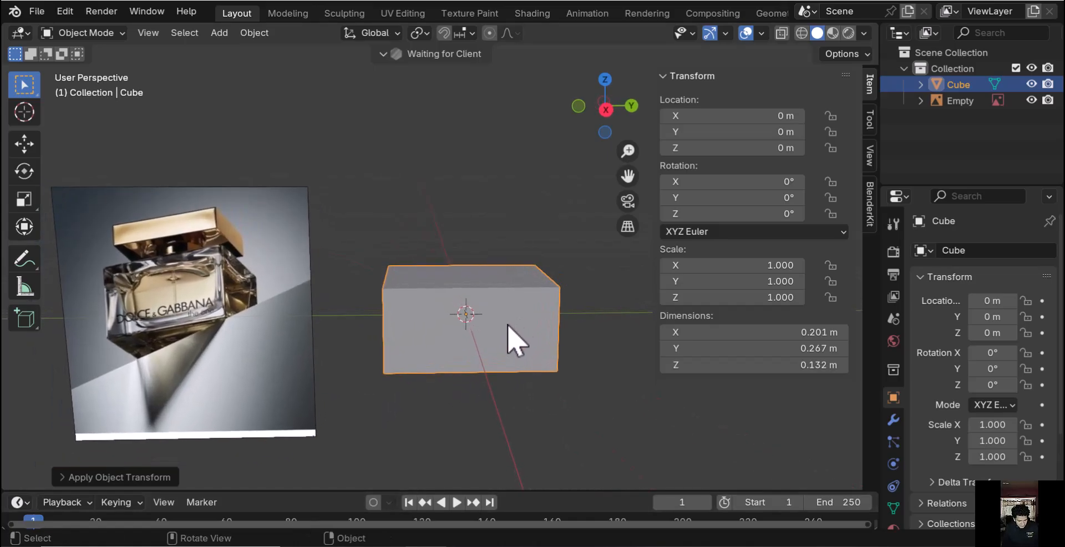
{"action": "key", "text": "s"}
{"action": "key", "text": "z"}
{"action": "left_click", "coordinate": [497, 302]}
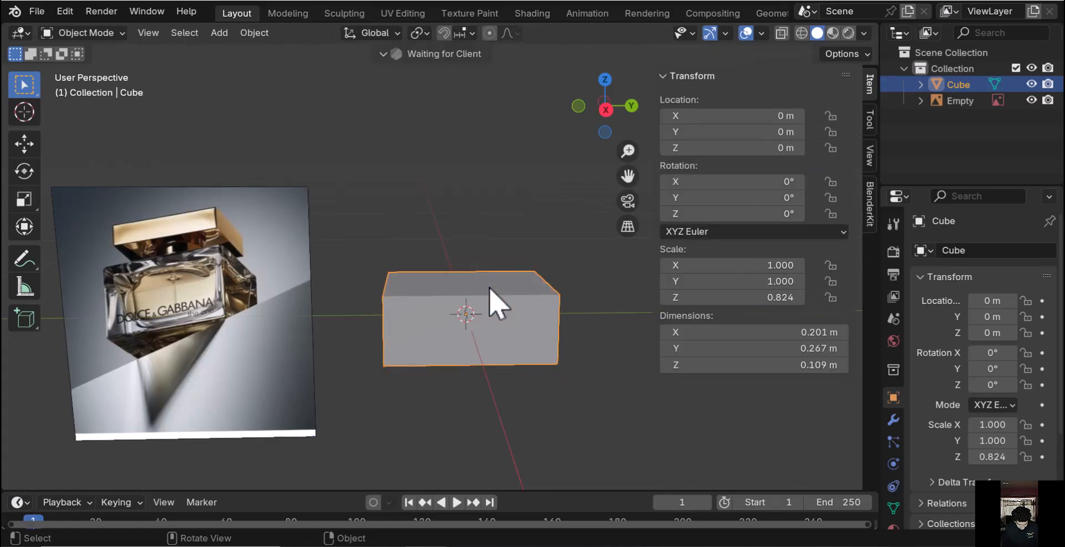
Scale the box along Z to a height of about 0.156 m and apply its scale
{"action": "key", "text": "s"}
{"action": "key", "text": "z"}
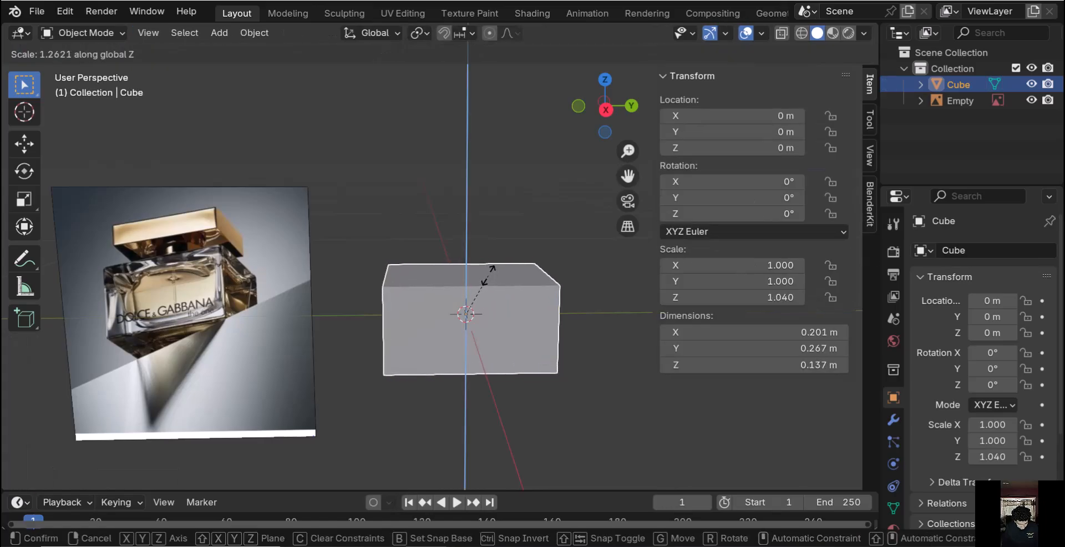
{"action": "left_click", "coordinate": [469, 306]}
{"action": "middle_click_drag", "start_coordinate": [468, 305], "coordinate": [518, 324]}
{"action": "key", "text": "s"}
{"action": "key", "text": "z"}
{"action": "left_click", "coordinate": [508, 308]}
{"action": "key", "text": "ctrl+a"}
{"action": "left_click", "coordinate": [491, 310]}
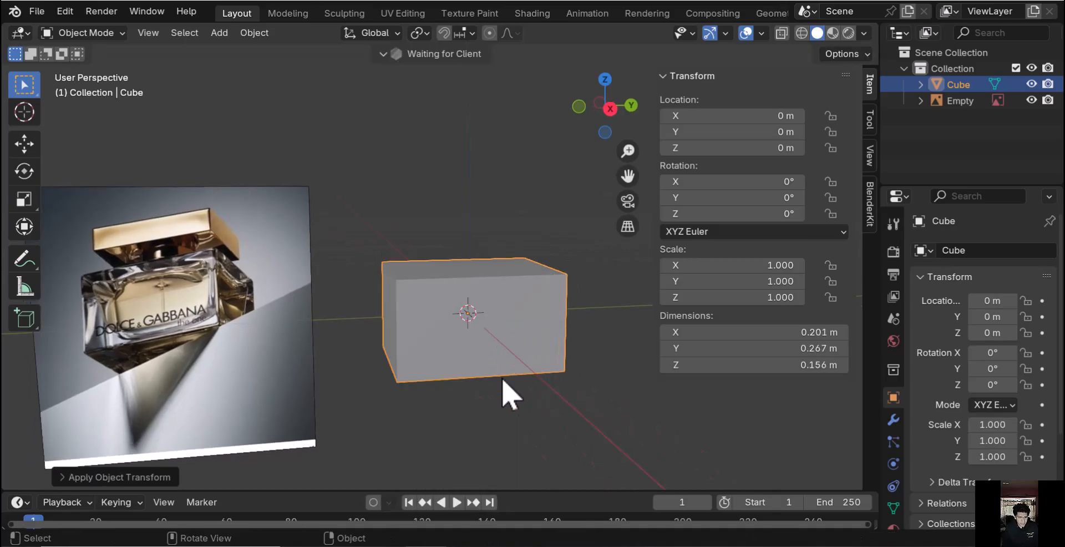
Bevel all edges of the box in Edit Mode with a width of about 0.0143 m and 3 segments
{"action": "left_click", "coordinate": [531, 340]}
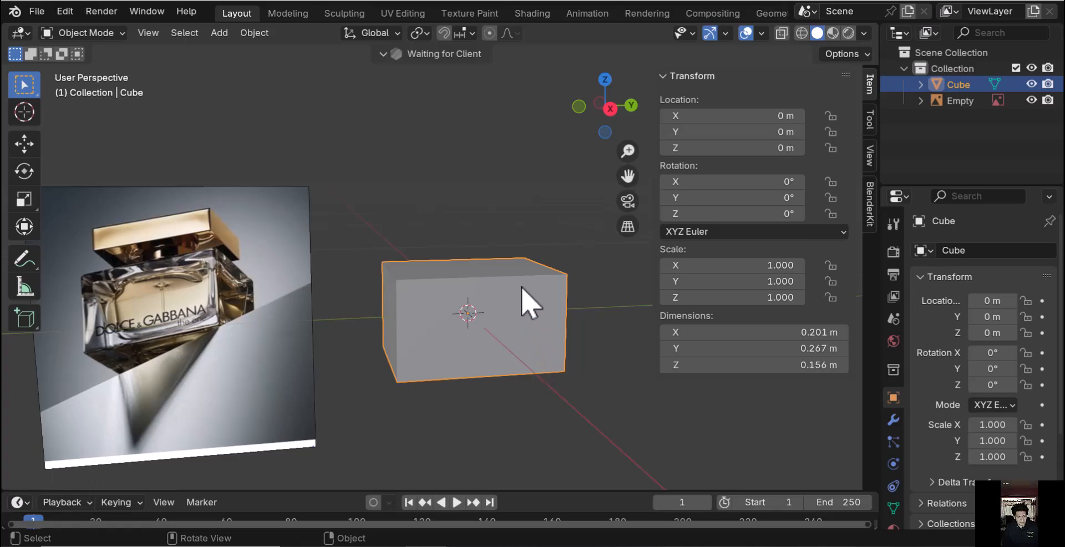
{"action": "key", "text": "Tab"}
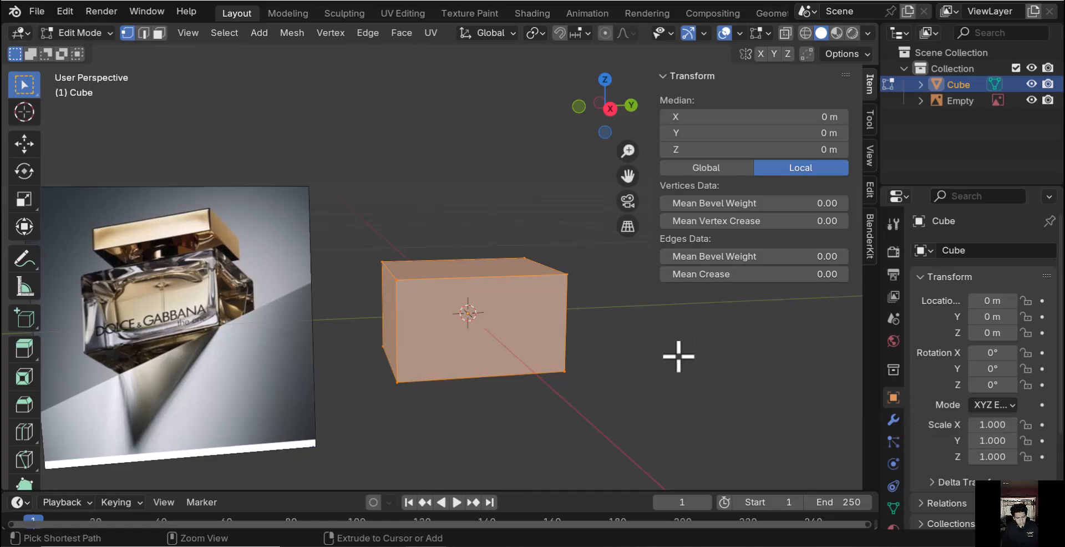
{"action": "key", "text": "ctrl+b"}
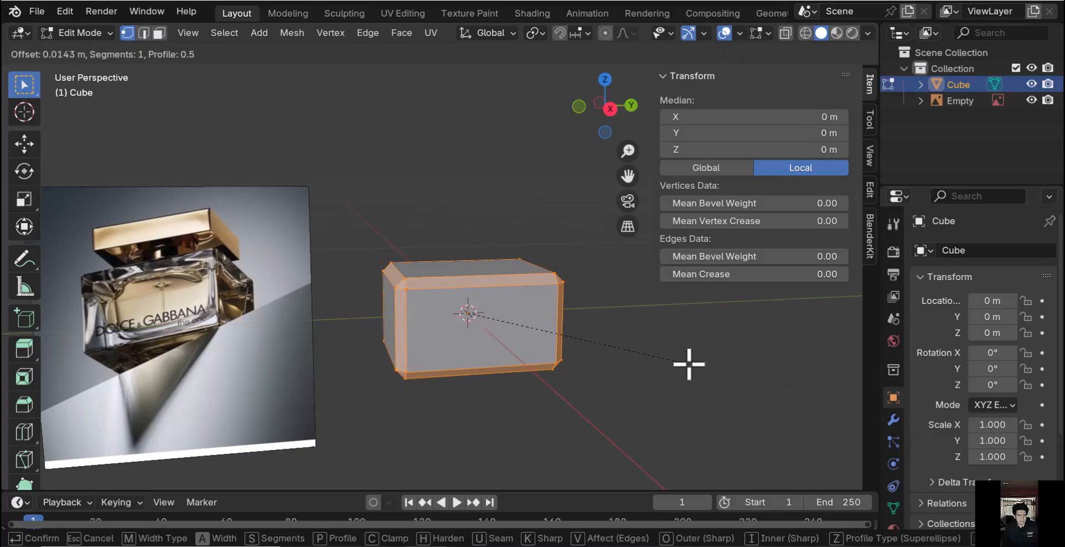
{"action": "left_click", "coordinate": [689, 364]}
{"action": "left_click", "coordinate": [88, 479]}
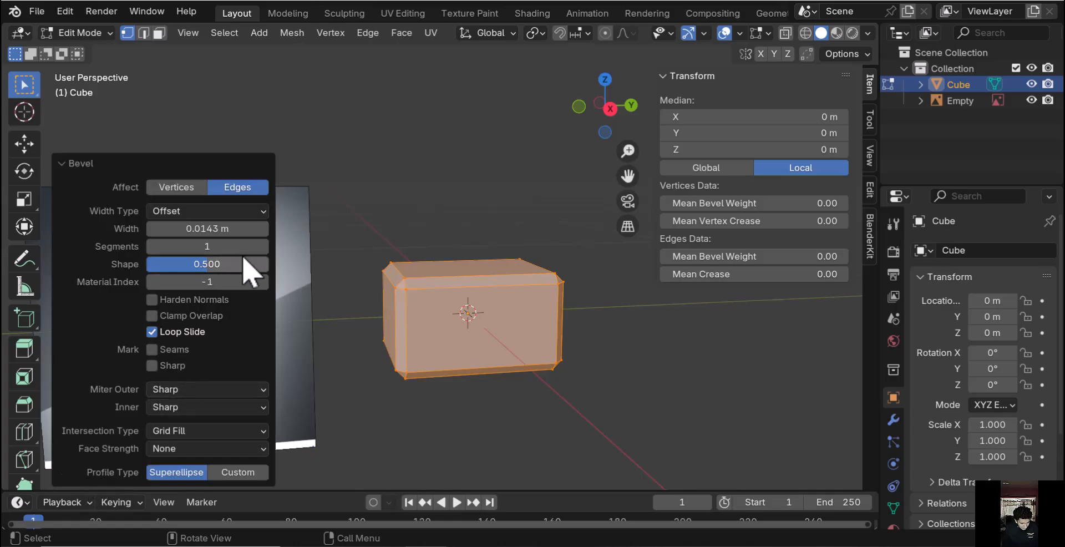
{"action": "scroll", "coordinate": [506, 335], "scroll_direction": "up", "scroll_amount": 4}
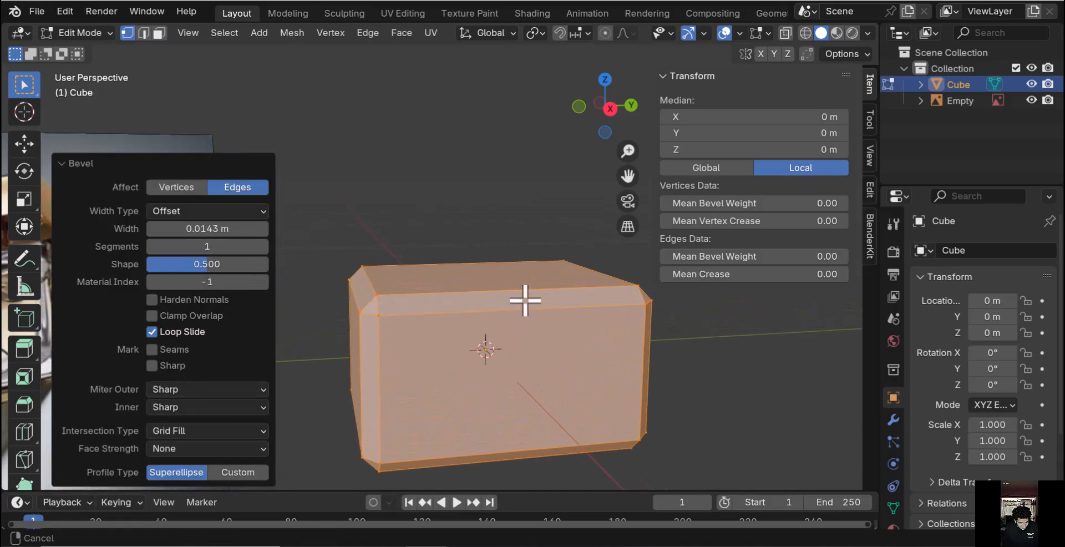
{"action": "scroll", "coordinate": [467, 331], "scroll_direction": "up", "scroll_amount": 3}
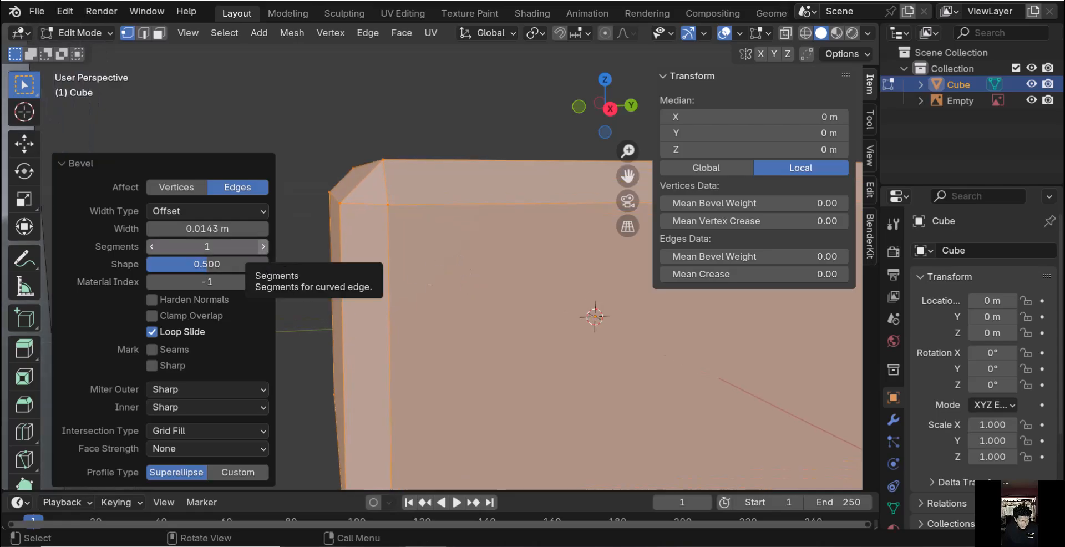
{"action": "left_click", "coordinate": [263, 247]}
{"action": "left_click", "coordinate": [264, 246]}
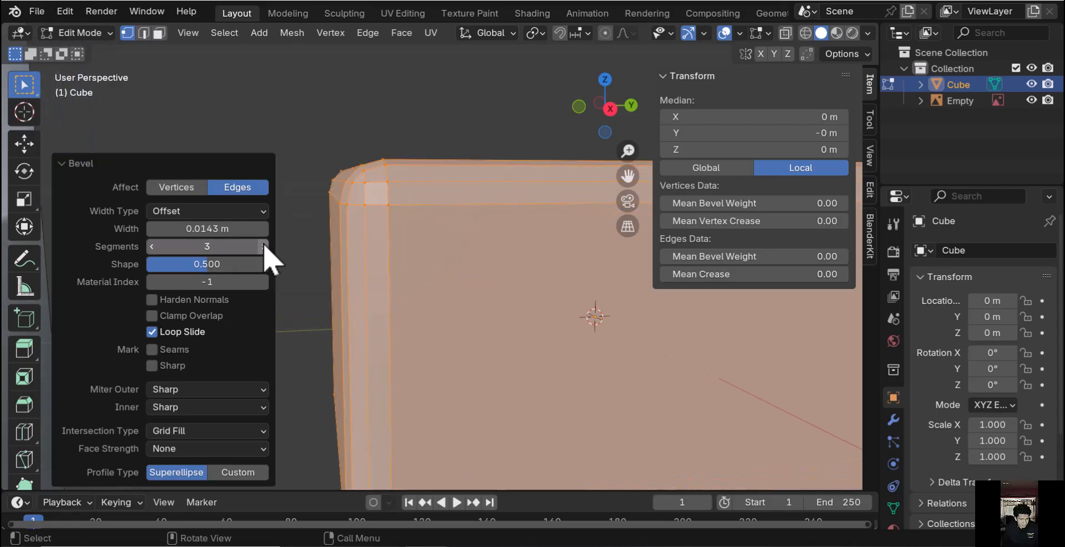
{"action": "scroll", "coordinate": [449, 269], "scroll_direction": "down", "scroll_amount": 5}
{"action": "middle_click_drag", "start_coordinate": [440, 302], "coordinate": [478, 317]}
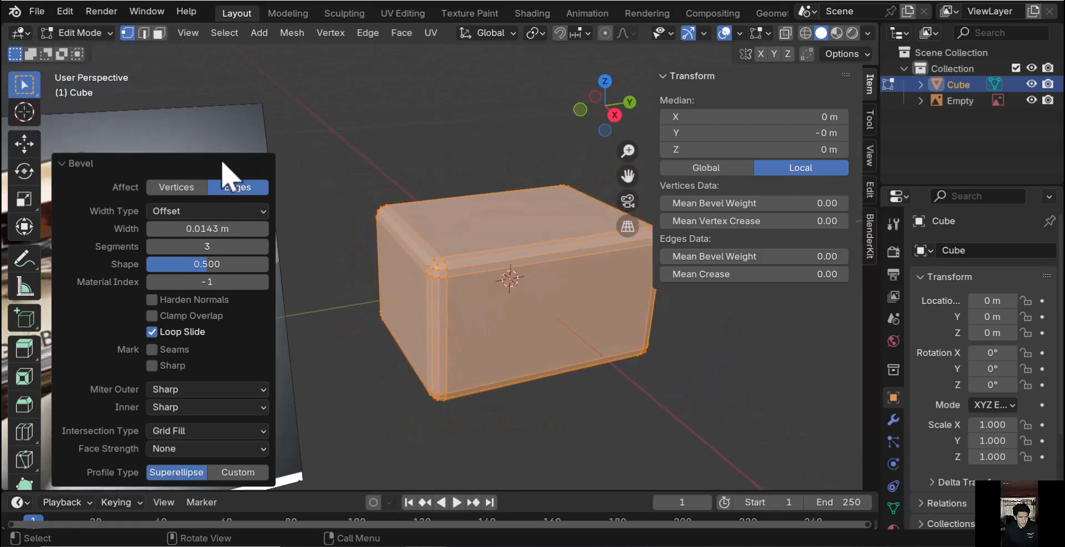
Collapse the bevel settings, deselect the mesh and return the box to Object Mode
{"action": "left_click", "coordinate": [68, 162]}
{"action": "left_click", "coordinate": [383, 418]}
{"action": "middle_click_drag", "start_coordinate": [393, 411], "coordinate": [358, 388]}
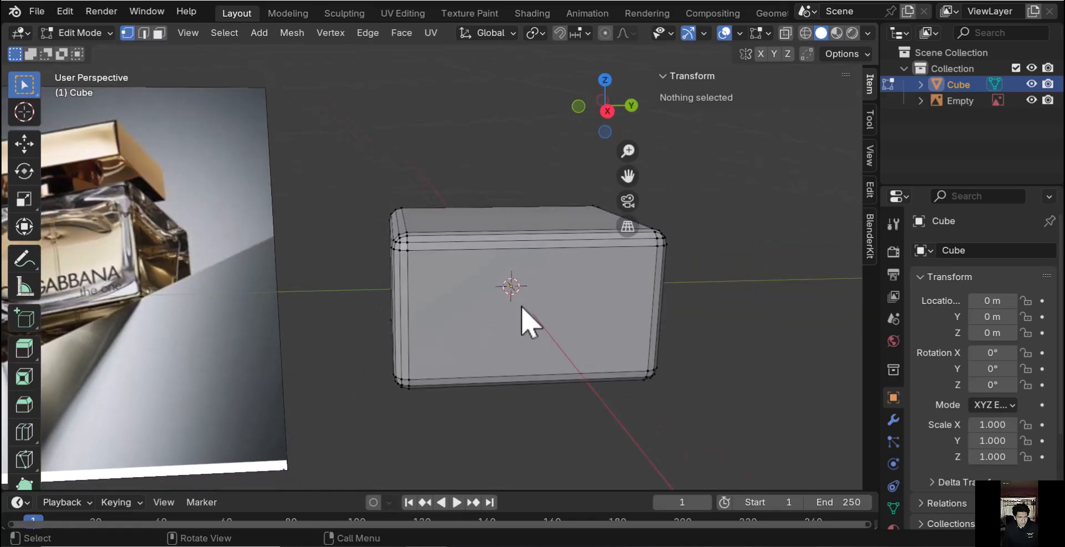
{"action": "key", "text": "Tab"}
{"action": "middle_click_drag", "start_coordinate": [520, 298], "coordinate": [549, 304]}
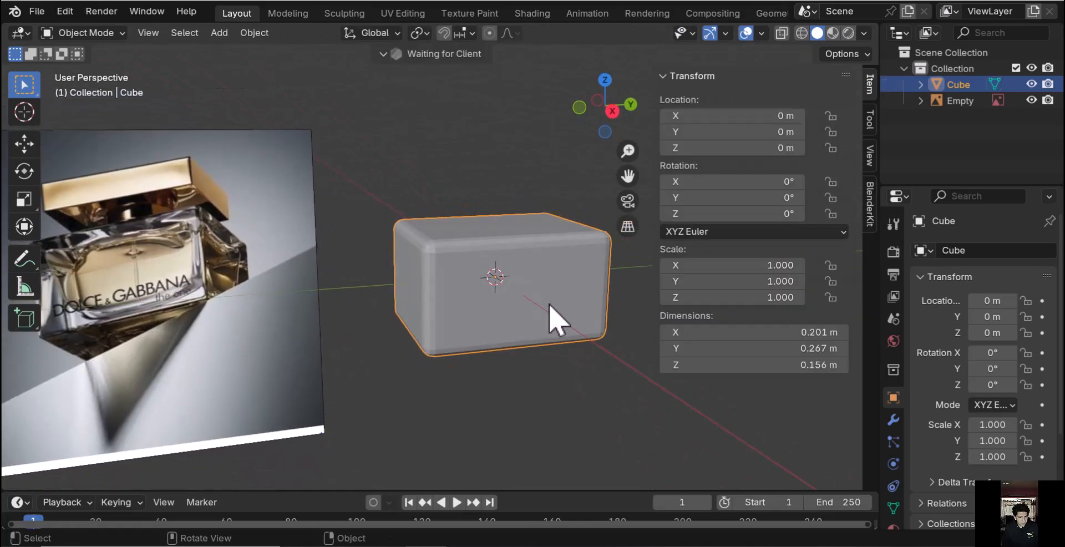
{"action": "scroll", "coordinate": [598, 344], "scroll_direction": "down", "scroll_amount": 2}
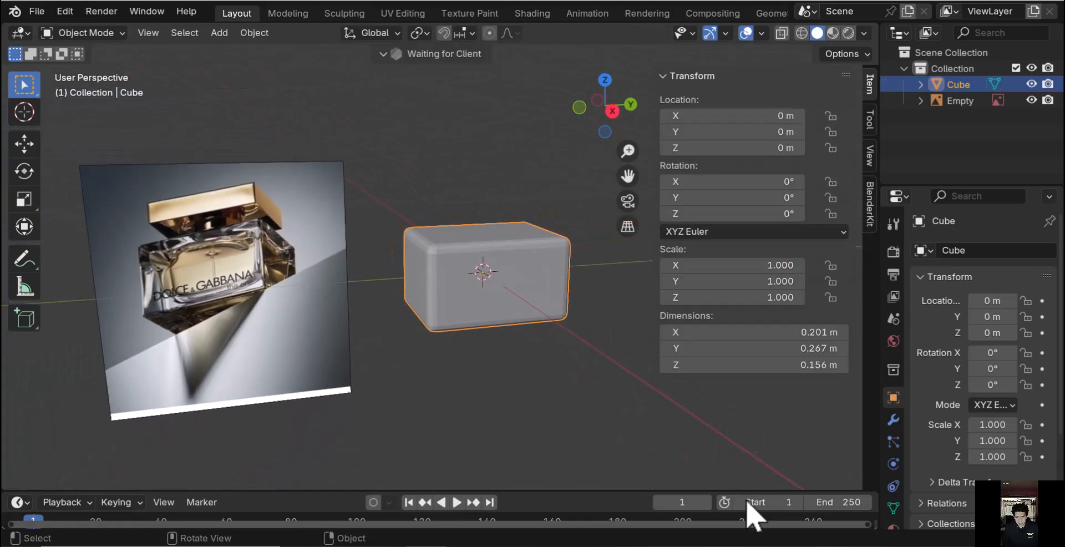
Add a Subdivision Surface modifier to the box
{"action": "left_click", "coordinate": [894, 420]}
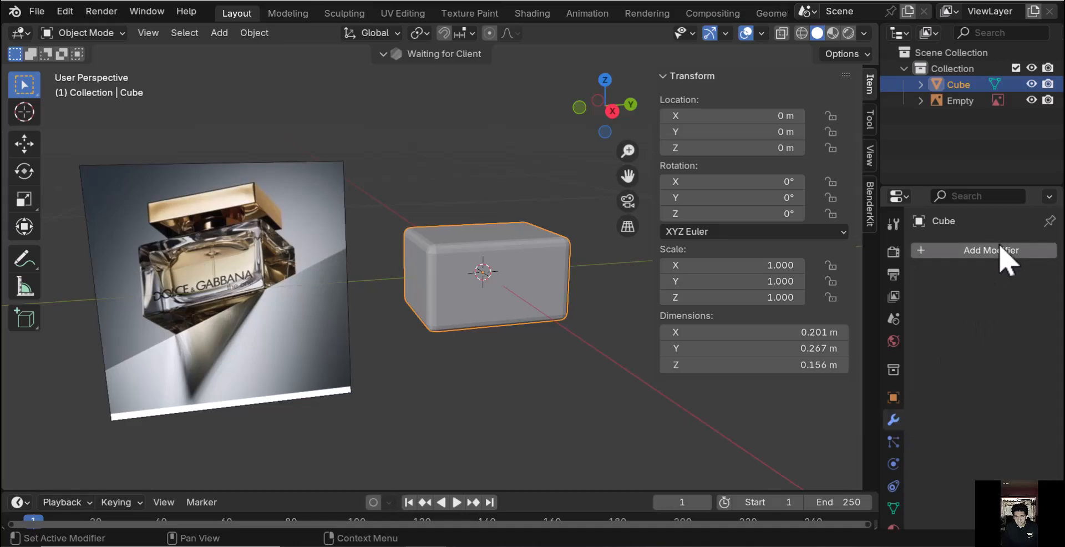
{"action": "left_click", "coordinate": [1002, 251]}
{"action": "mouse_move", "coordinate": [903, 306]}
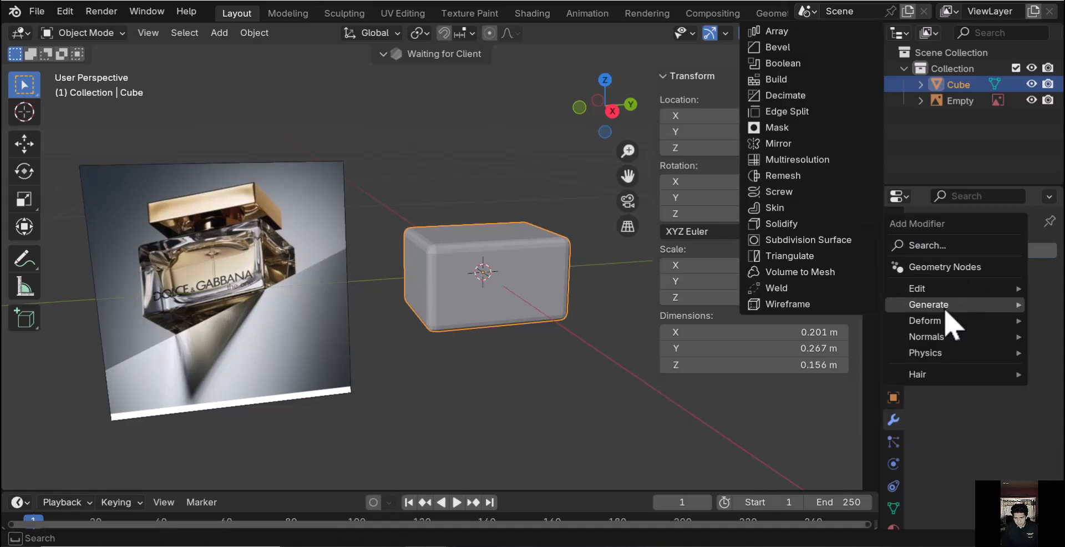
{"action": "left_click", "coordinate": [849, 251]}
{"action": "middle_click_drag", "start_coordinate": [576, 305], "coordinate": [580, 189]}
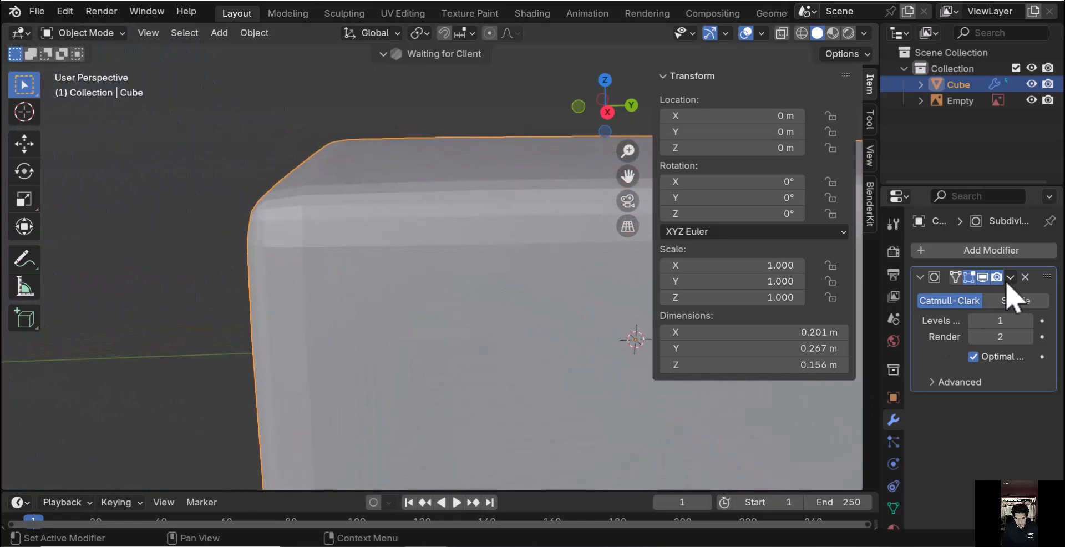
Compare the box corner with and without the subdivision, and set the modifier's viewport level to 2
{"action": "left_click", "coordinate": [986, 277]}
{"action": "left_click", "coordinate": [986, 277]}
{"action": "left_click", "coordinate": [986, 277]}
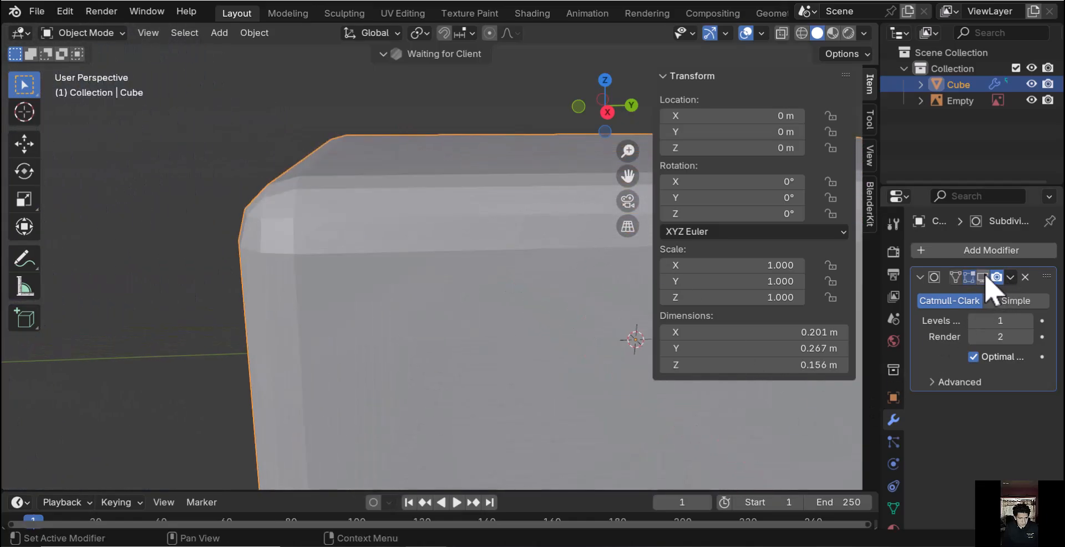
{"action": "left_click", "coordinate": [986, 277]}
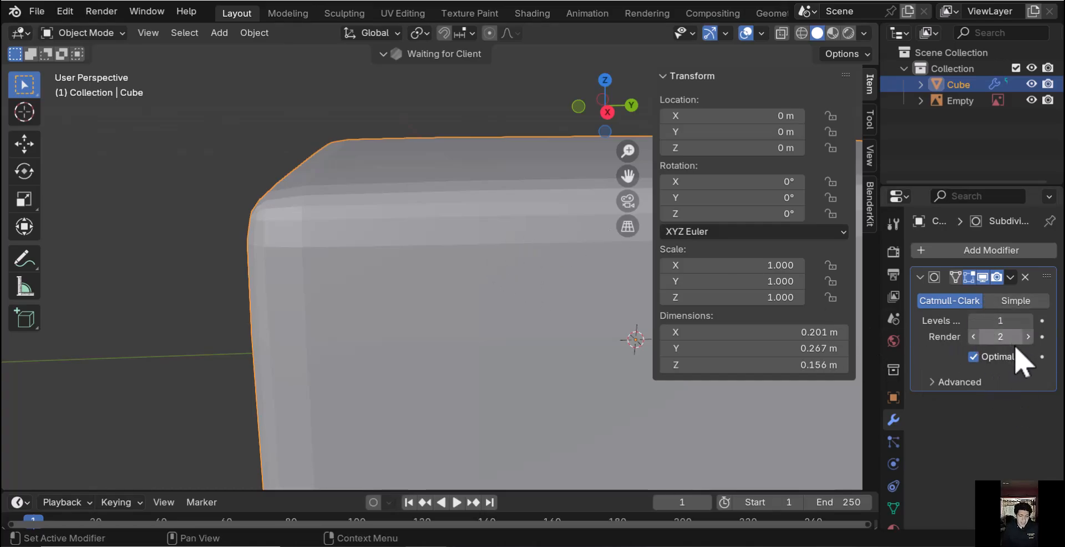
{"action": "left_click", "coordinate": [1029, 321]}
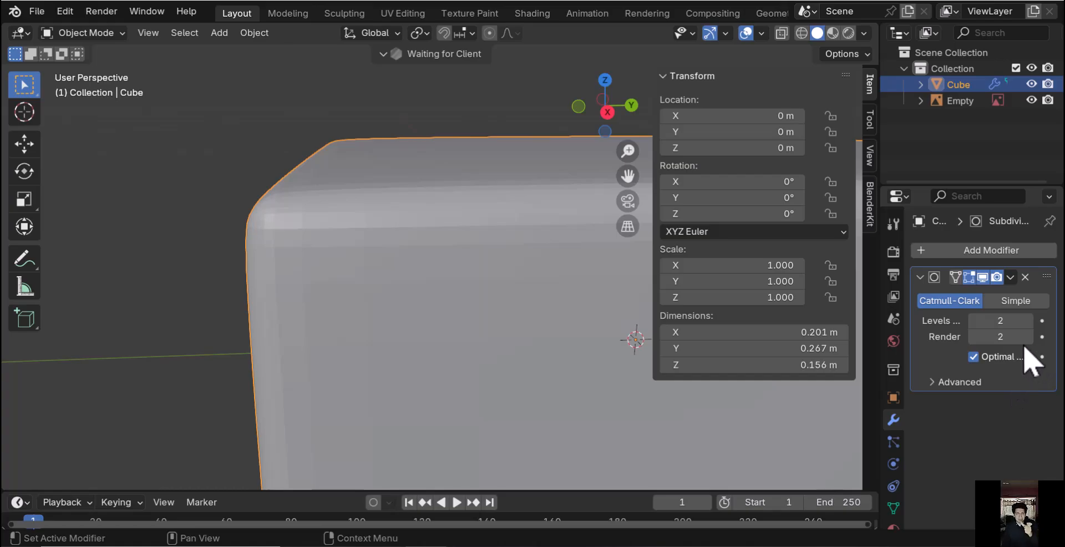
Apply Shade Auto Smooth to the box
{"action": "middle_click_drag", "start_coordinate": [489, 256], "coordinate": [543, 248]}
{"action": "right_click", "coordinate": [544, 232]}
{"action": "left_click", "coordinate": [523, 217]}
{"action": "scroll", "coordinate": [502, 249], "scroll_direction": "down", "scroll_amount": 4}
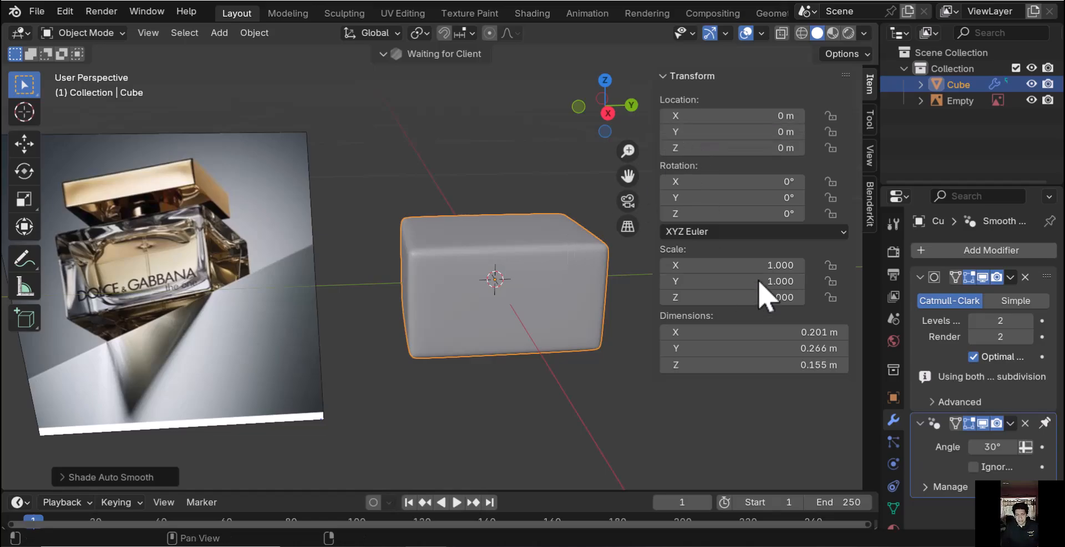
Hide the viewport's transform sidebar and collapse the settings of both existing modifiers
{"action": "key", "text": "n"}
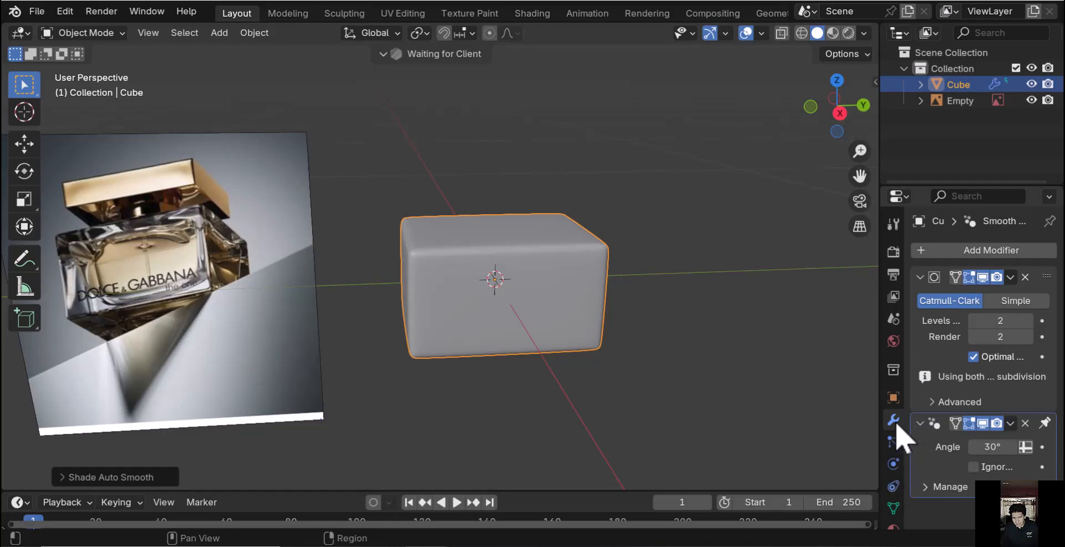
{"action": "left_click", "coordinate": [922, 277]}
{"action": "left_click", "coordinate": [925, 298]}
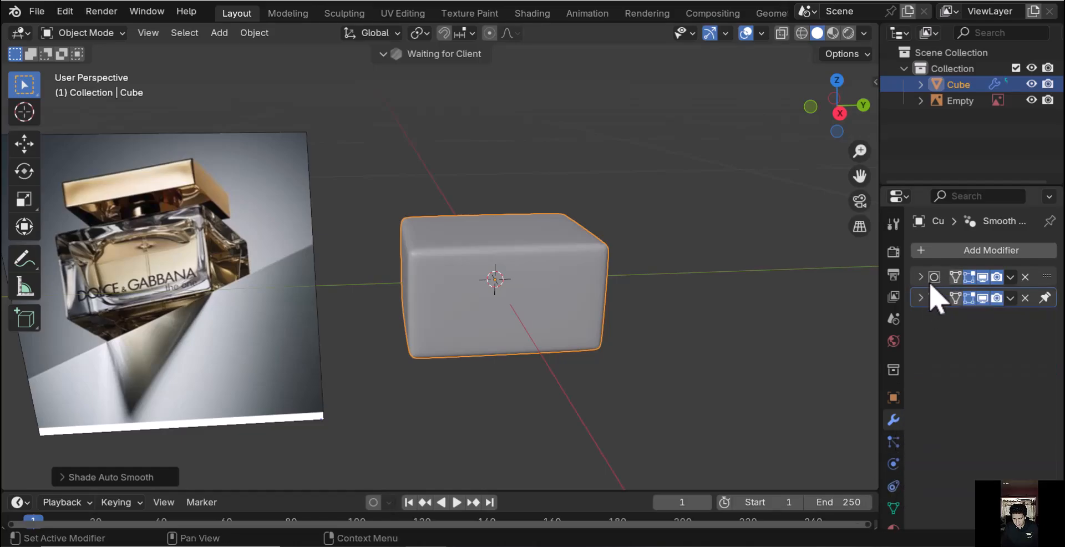
Add a Solidify modifier to the box to give it wall thickness
{"action": "left_click", "coordinate": [966, 250]}
{"action": "mouse_move", "coordinate": [893, 256]}
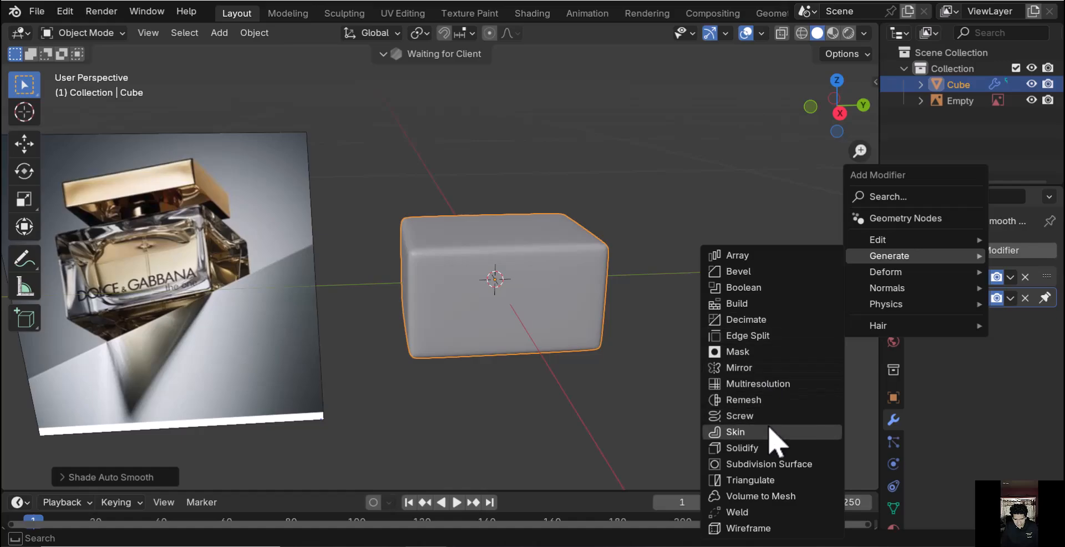
{"action": "left_click", "coordinate": [773, 448]}
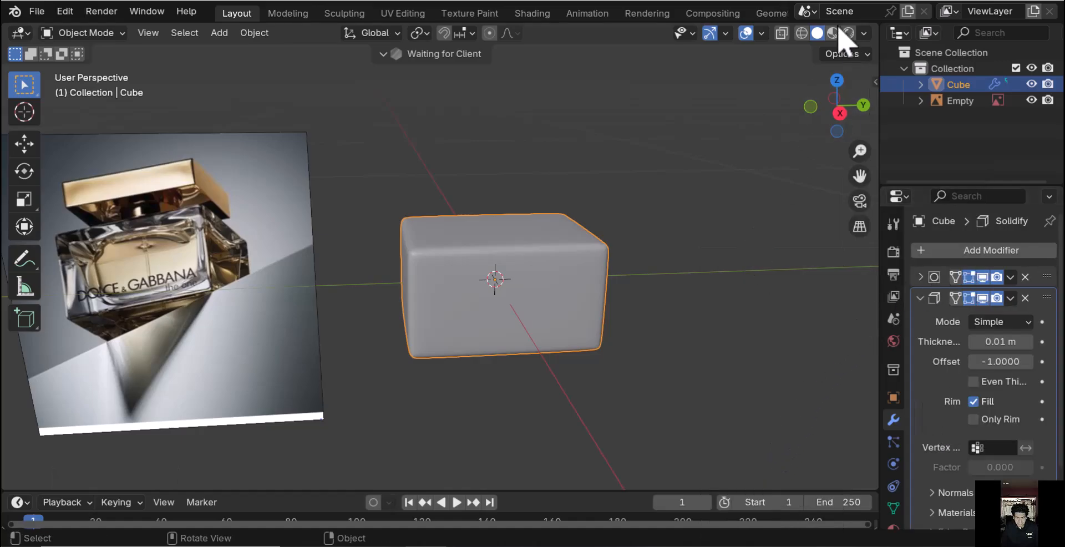
Display the box in wireframe with X-ray and view its wall from the right orthographic view
{"action": "left_click", "coordinate": [801, 34]}
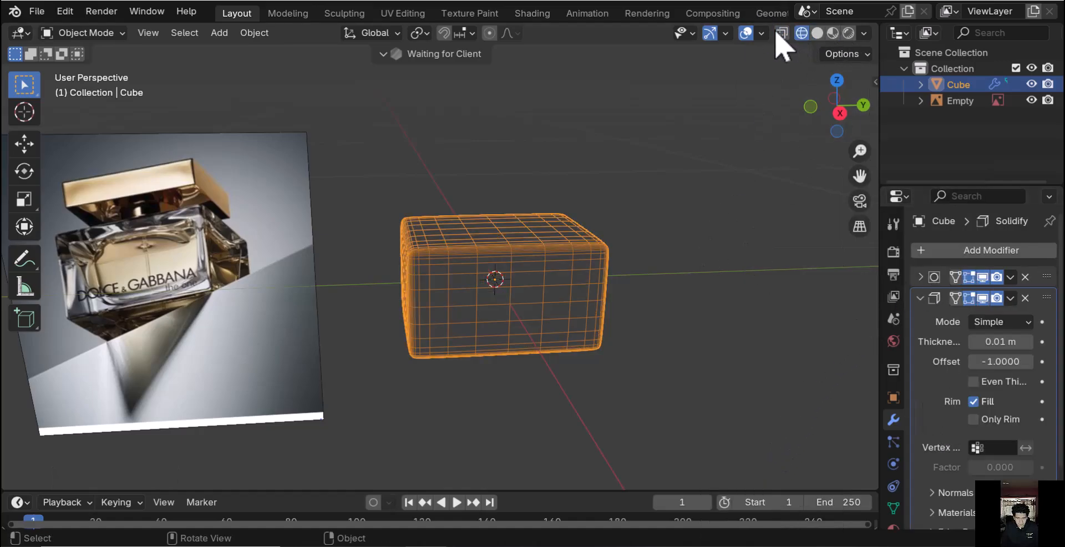
{"action": "left_click", "coordinate": [782, 34]}
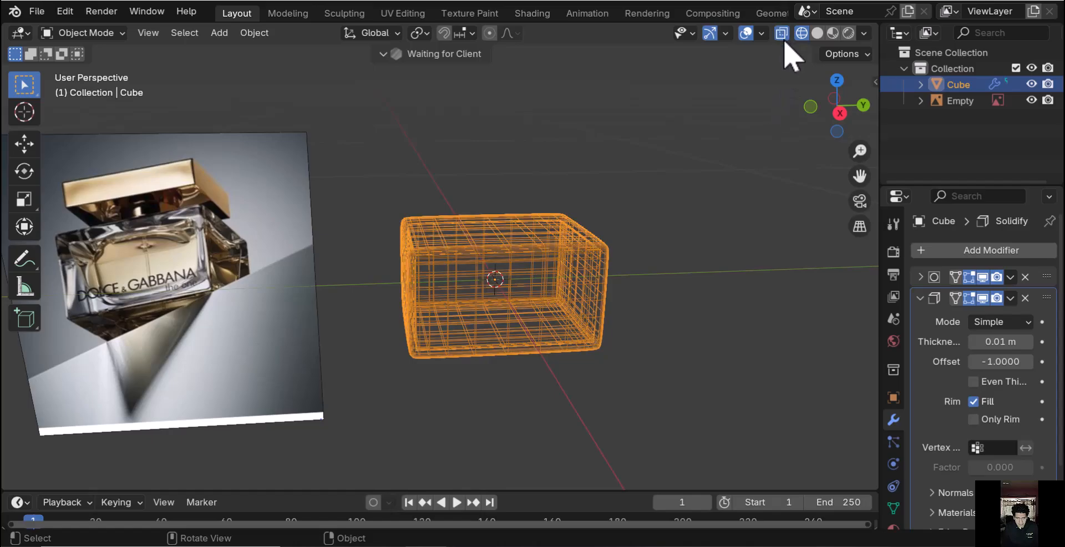
{"action": "key", "text": "KP_1"}
{"action": "key", "text": "KP_3"}
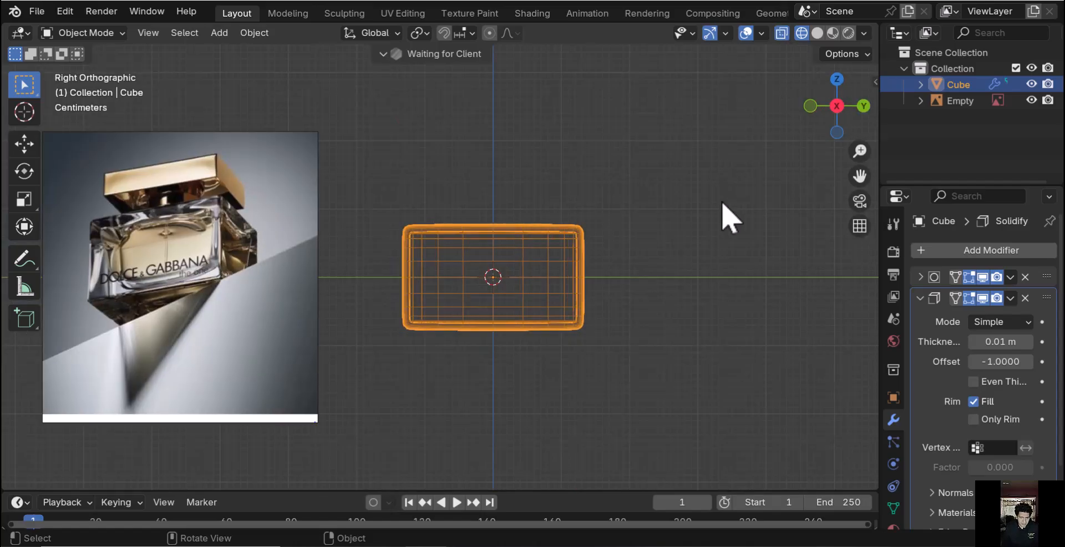
Set the Solidify thickness to about 0.023 m and return the viewport to solid shading
{"action": "mouse_move", "coordinate": [1002, 342]}
{"action": "left_mouse_down"}
{"action": "mouse_move", "coordinate": [988, 343]}
{"action": "mouse_move", "coordinate": [1006, 346]}
{"action": "left_mouse_up"}
{"action": "left_click", "coordinate": [1005, 344]}
{"action": "type", "text": "0"}
{"action": "key", "text": "Return"}
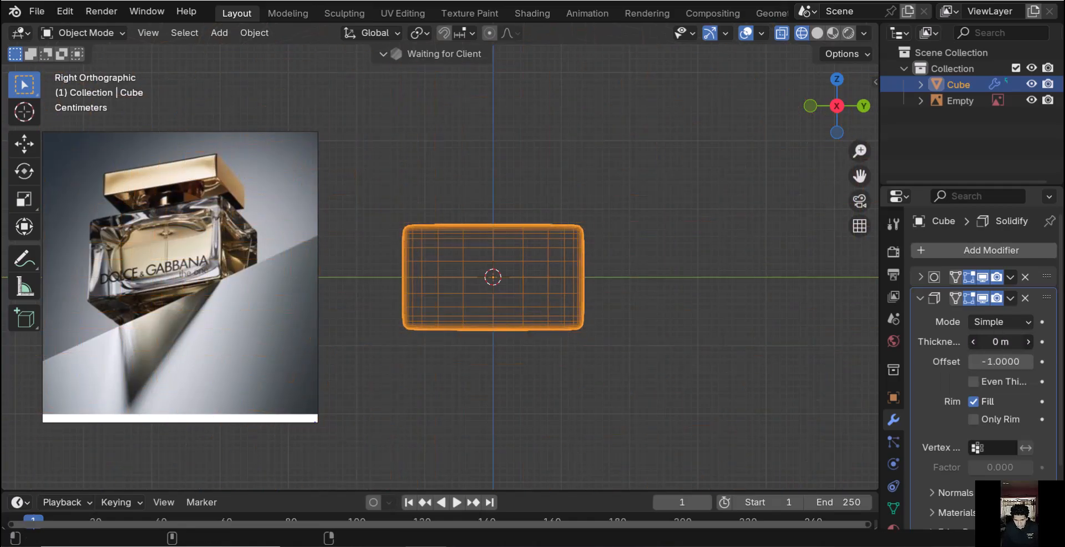
{"action": "mouse_move", "coordinate": [1001, 341]}
{"action": "left_mouse_down"}
{"action": "mouse_move", "coordinate": [1032, 342]}
{"action": "mouse_move", "coordinate": [996, 347]}
{"action": "mouse_move", "coordinate": [1008, 347]}
{"action": "left_mouse_up"}
{"action": "key", "text": "ctrl+z"}
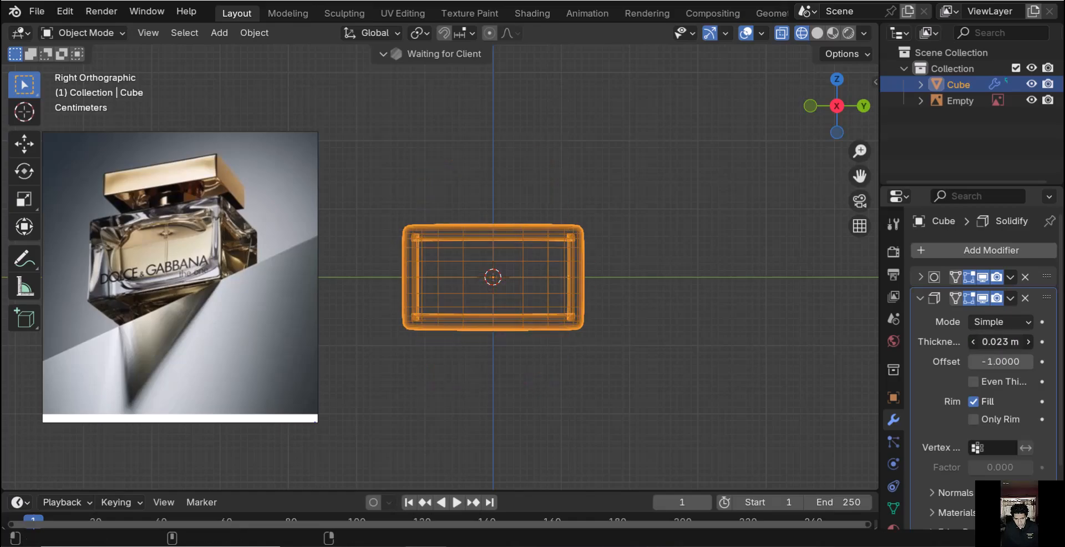
{"action": "mouse_move", "coordinate": [740, 307]}
{"action": "middle_mouse_down"}
{"action": "mouse_move", "coordinate": [726, 326]}
{"action": "mouse_move", "coordinate": [744, 325]}
{"action": "mouse_move", "coordinate": [707, 314]}
{"action": "mouse_move", "coordinate": [694, 345]}
{"action": "mouse_move", "coordinate": [700, 336]}
{"action": "middle_mouse_up"}
{"action": "left_click", "coordinate": [817, 33]}
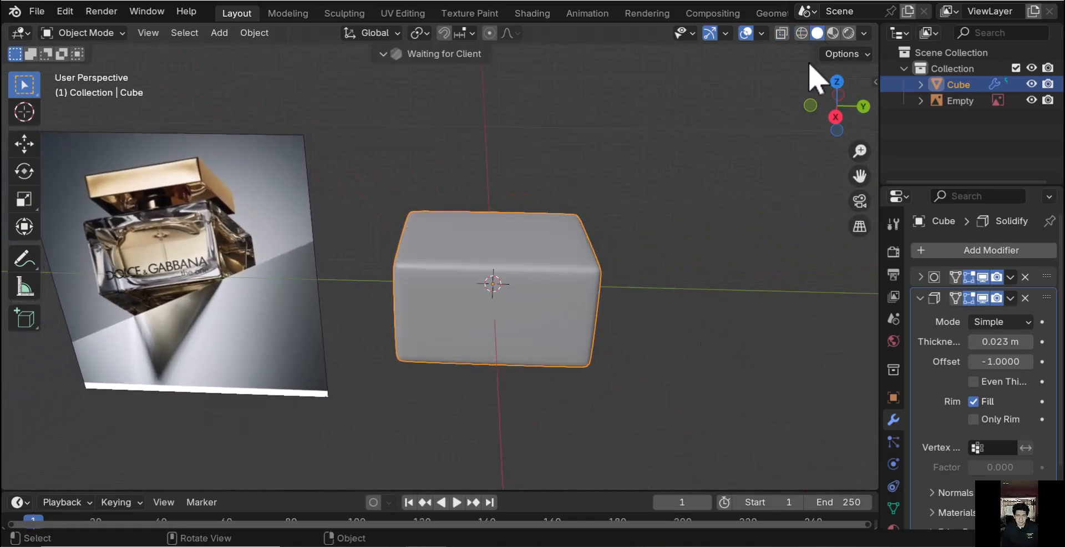
Save the scene as 1.blend in the E:\Social\perfum4 folder, overwriting the existing file
{"action": "key", "text": "ctrl+s"}
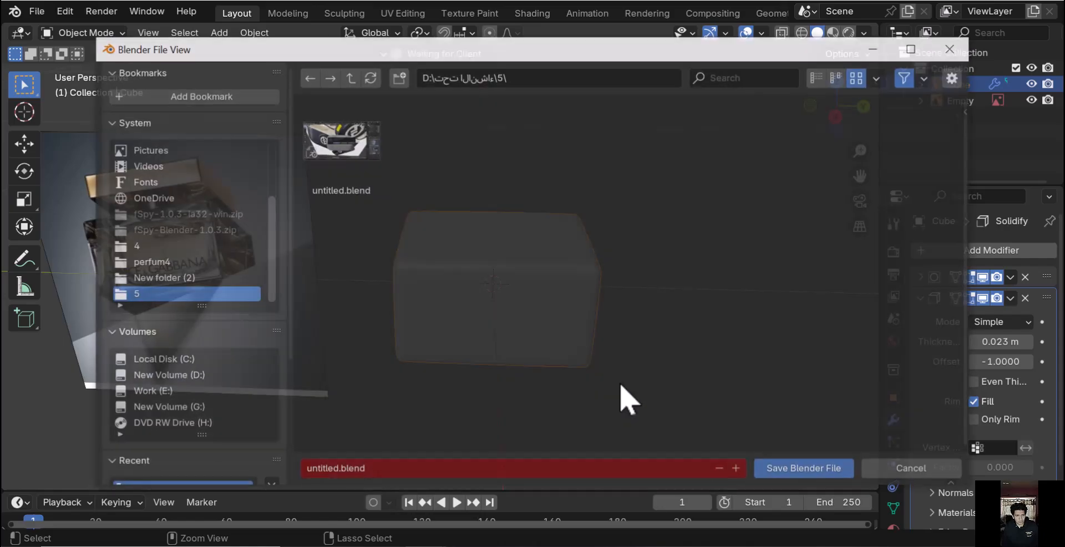
{"action": "left_click", "coordinate": [171, 393]}
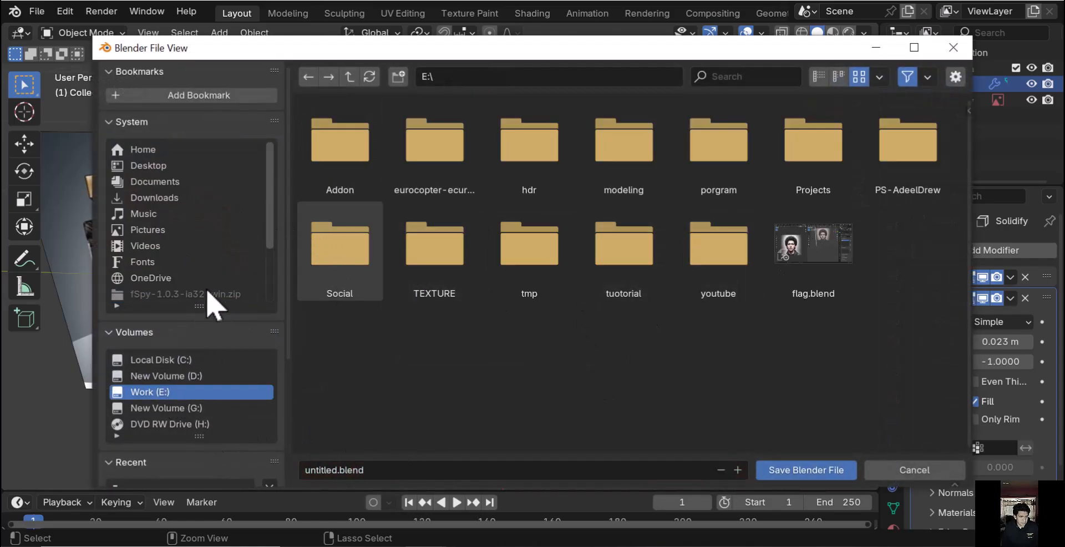
{"action": "scroll", "coordinate": [256, 214], "scroll_direction": "down", "scroll_amount": 5}
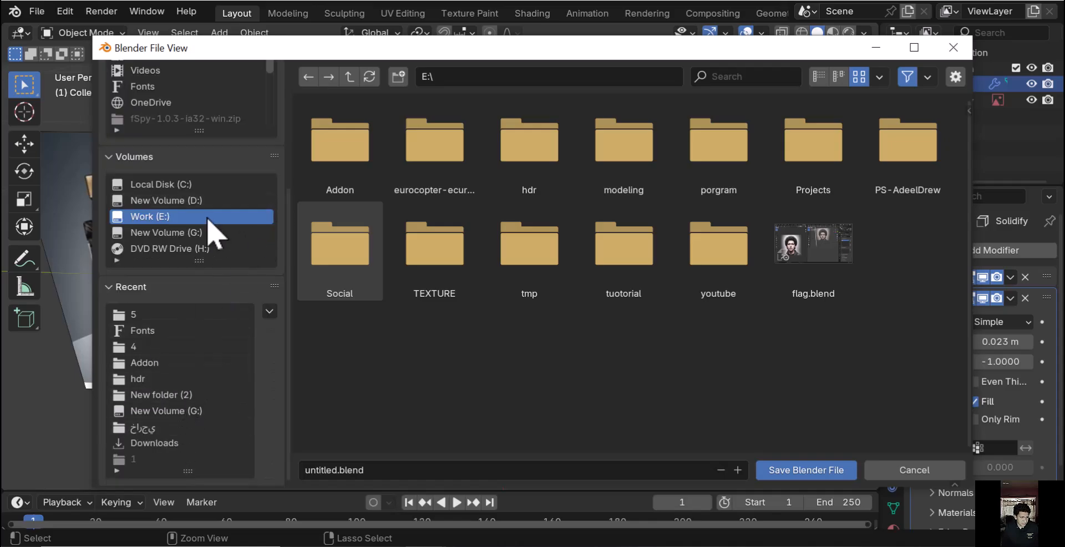
{"action": "scroll", "coordinate": [205, 222], "scroll_direction": "up", "scroll_amount": 5}
{"action": "scroll", "coordinate": [194, 200], "scroll_direction": "down", "scroll_amount": 5}
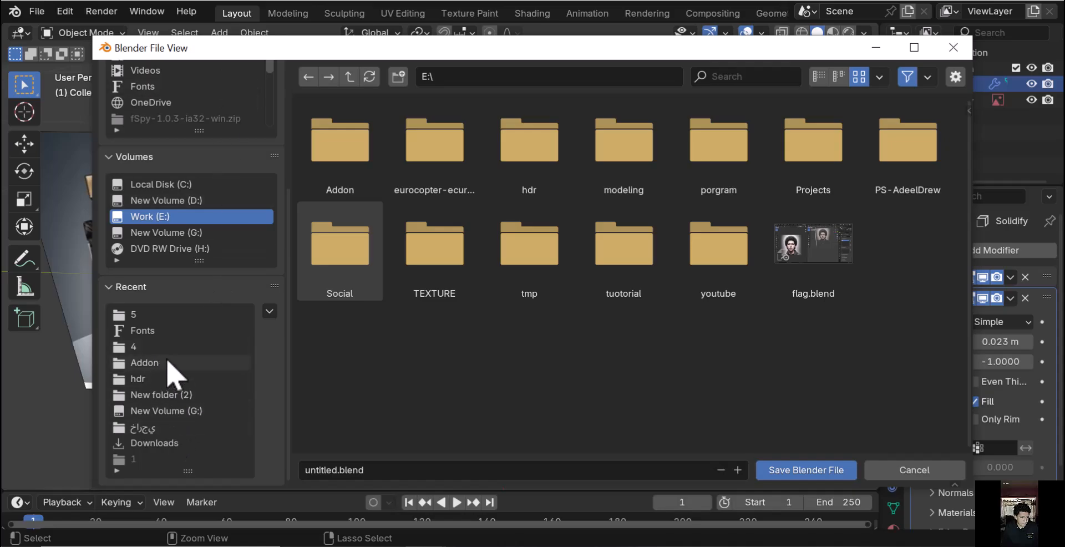
{"action": "scroll", "coordinate": [172, 344], "scroll_direction": "up", "scroll_amount": 5}
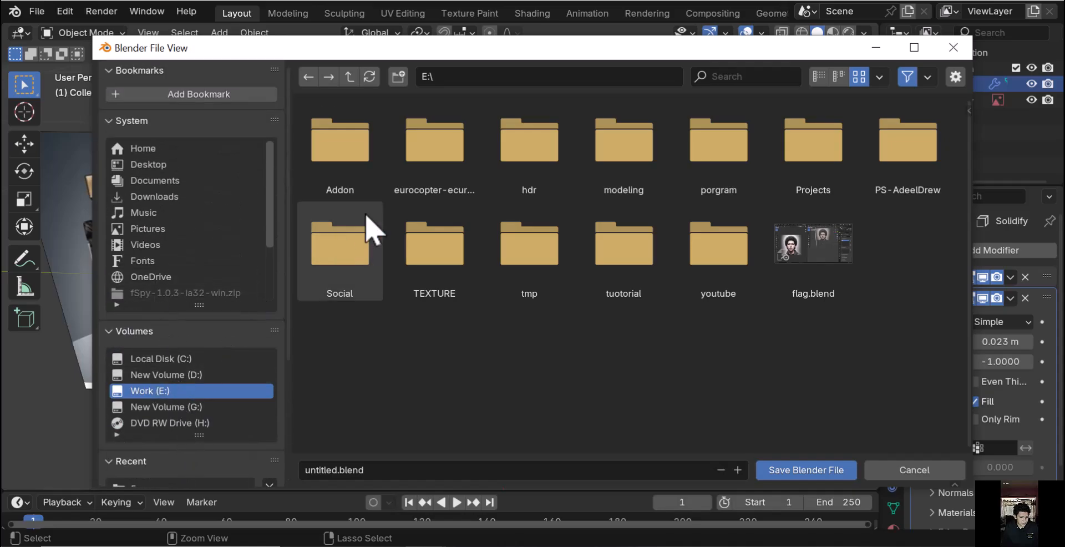
{"action": "left_click", "coordinate": [347, 260]}
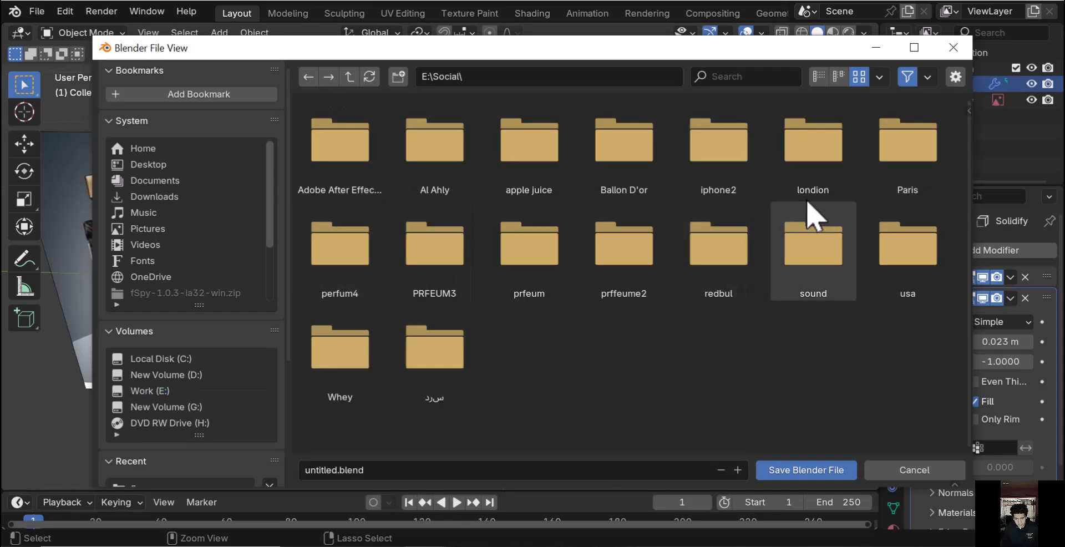
{"action": "left_click", "coordinate": [368, 275]}
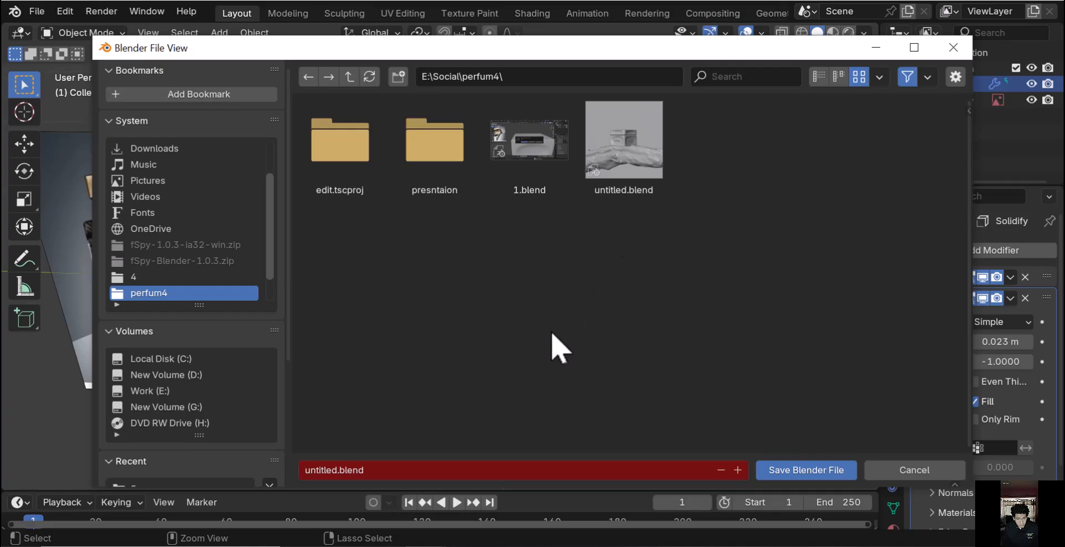
{"action": "left_click", "coordinate": [547, 161]}
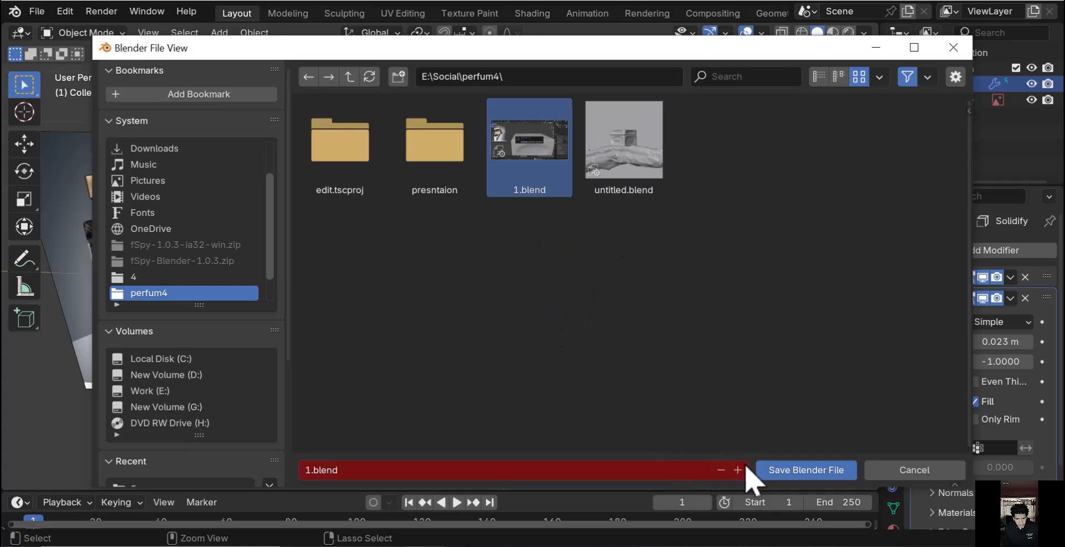
{"action": "left_click", "coordinate": [757, 472]}
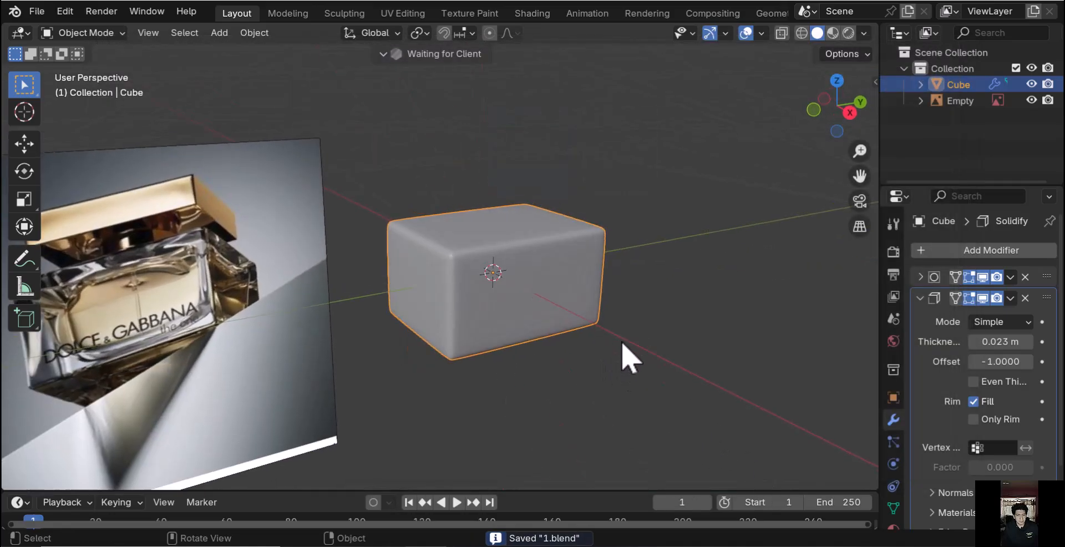
{"action": "middle_click_drag", "start_coordinate": [630, 358], "coordinate": [611, 291]}
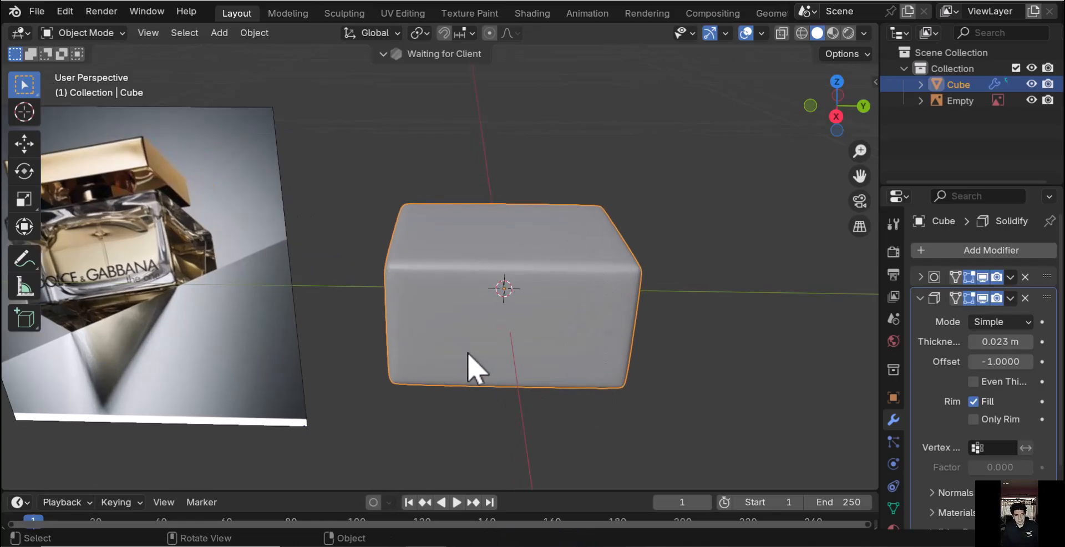
{"action": "middle_click_drag", "start_coordinate": [475, 368], "coordinate": [594, 257]}
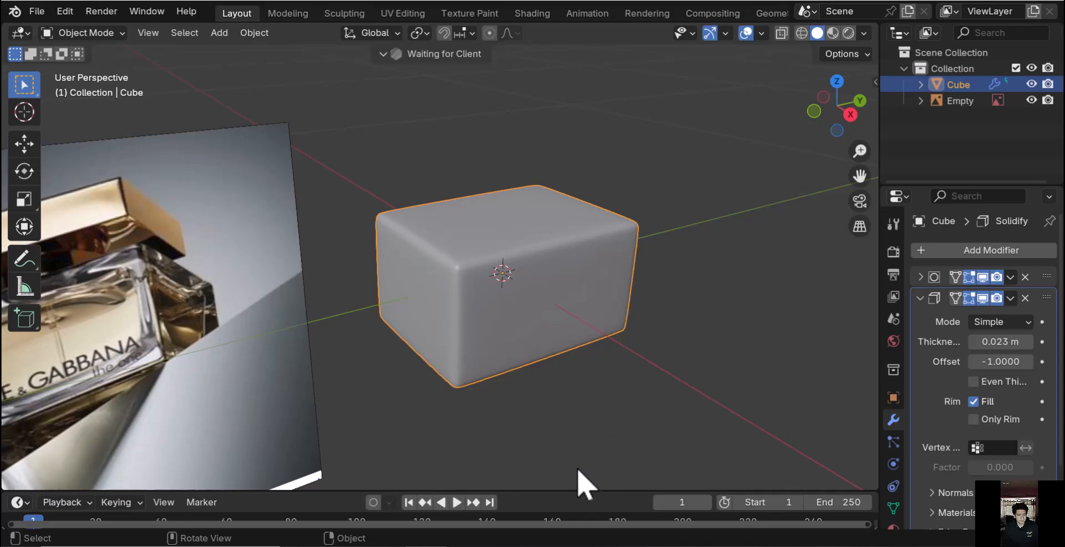
{"action": "middle_click_drag", "start_coordinate": [579, 470], "coordinate": [551, 337]}
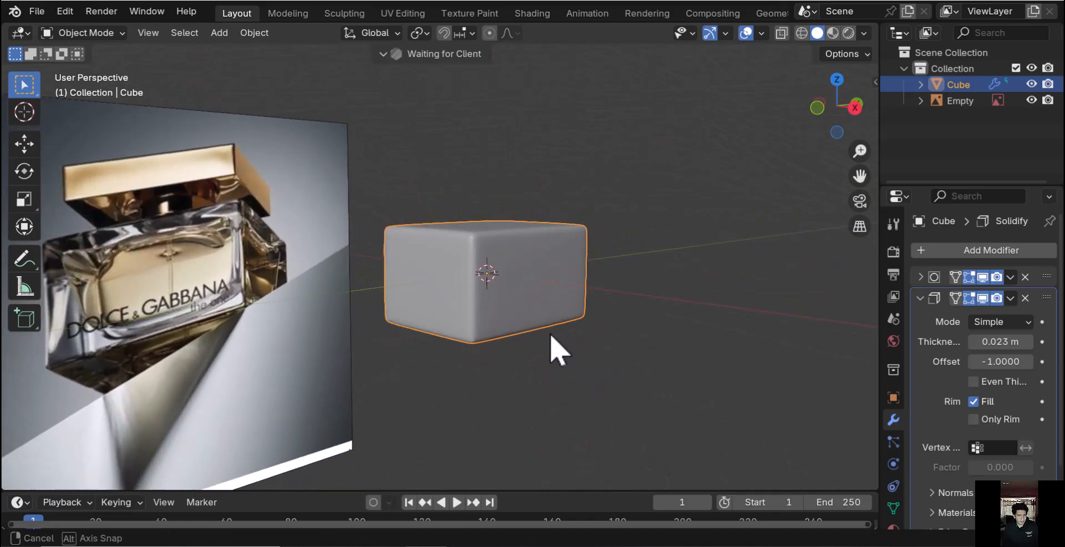
{"action": "middle_click_drag", "start_coordinate": [549, 374], "coordinate": [590, 299]}
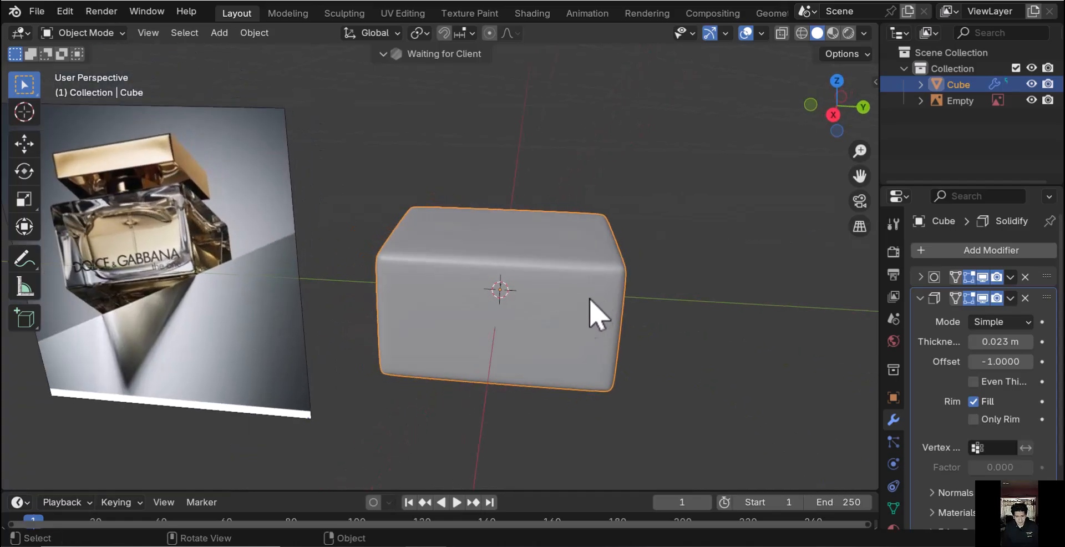
Collapse the Solidify modifier's settings and reselect the rounded box
{"action": "left_click", "coordinate": [920, 298]}
{"action": "middle_click_drag", "start_coordinate": [716, 354], "coordinate": [623, 302]}
{"action": "key", "text": "ctrl+z"}
{"action": "scroll", "coordinate": [624, 310], "scroll_direction": "down", "scroll_amount": 2}
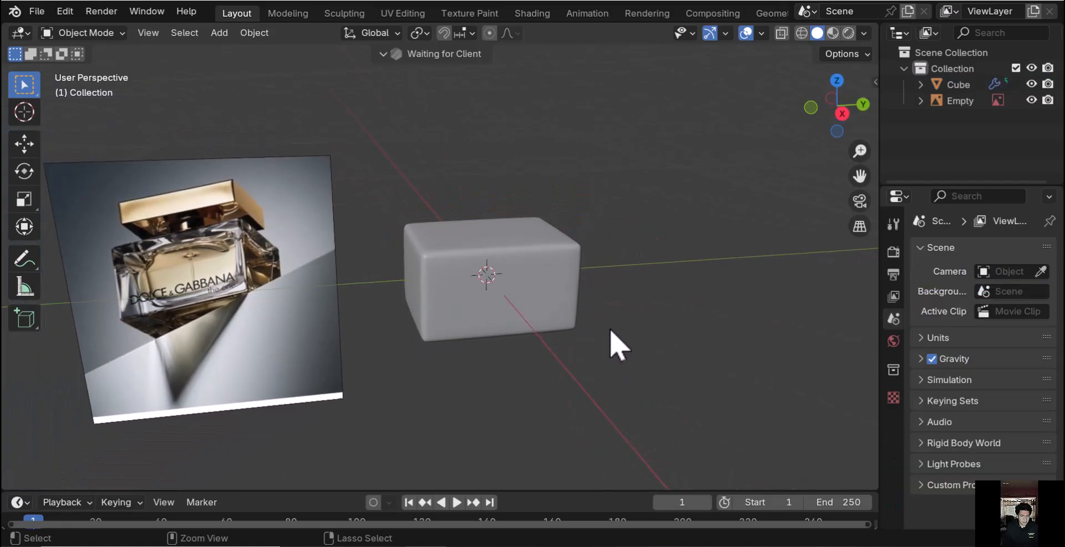
{"action": "left_click", "coordinate": [557, 304]}
{"action": "middle_click_drag", "start_coordinate": [582, 237], "coordinate": [497, 305]}
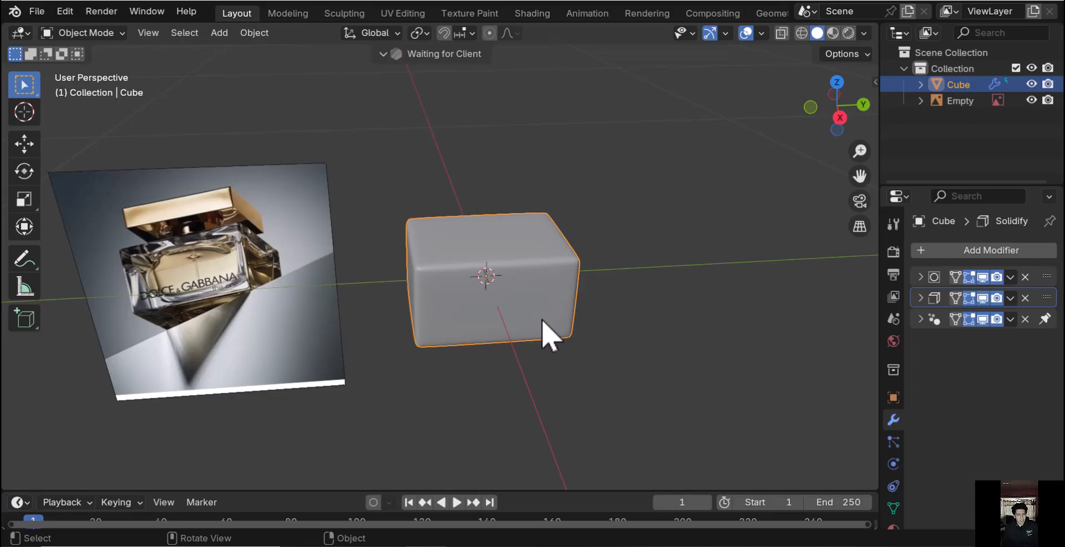
Add a cylinder mesh at the center of the box and scale it down uniformly until it fits inside
{"action": "key", "text": "shift+a"}
{"action": "mouse_move", "coordinate": [461, 234]}
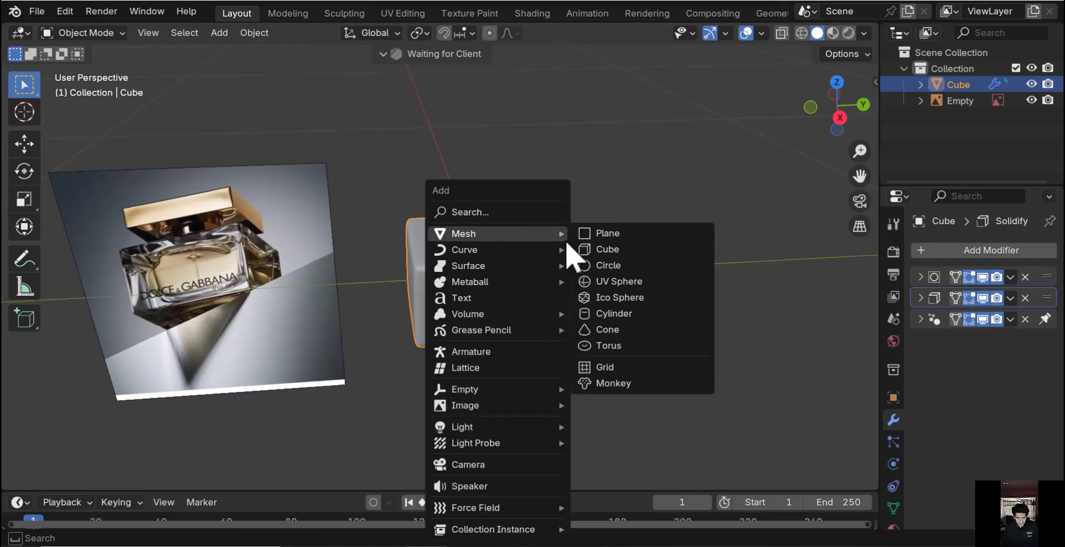
{"action": "left_click", "coordinate": [636, 315]}
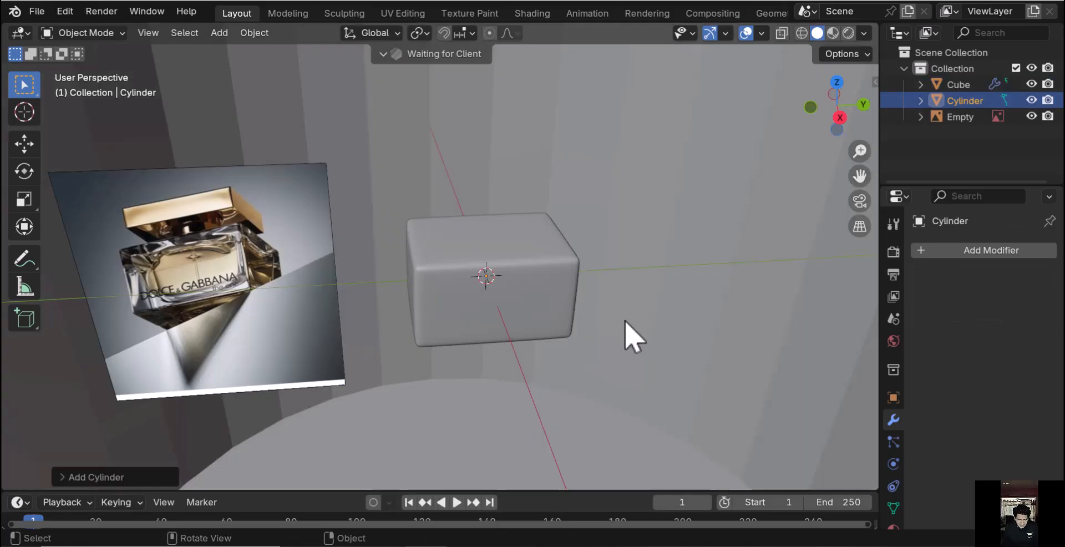
{"action": "key", "text": "s"}
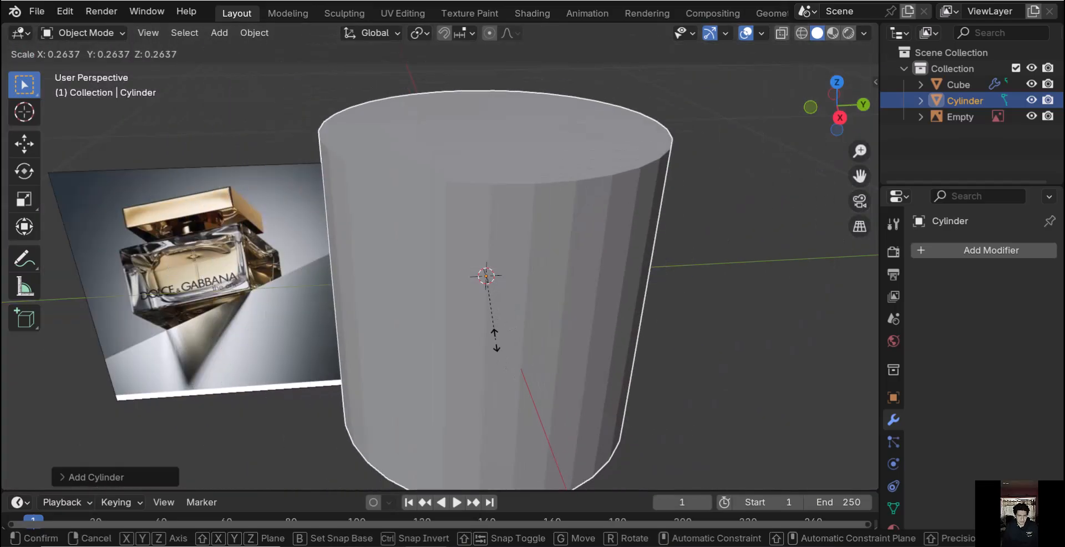
{"action": "left_click", "coordinate": [488, 305]}
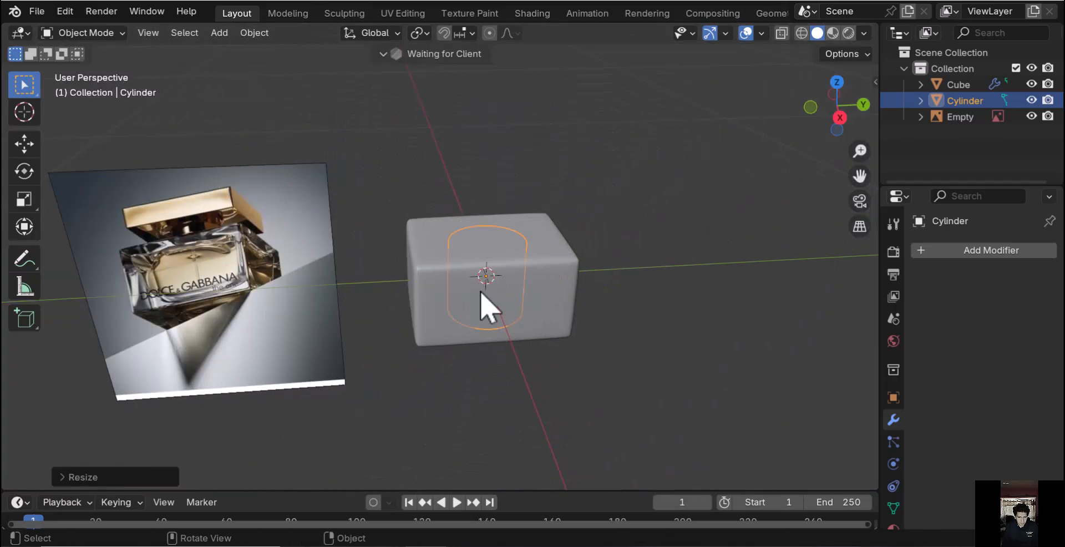
Raise the cylinder about 0.1 m along Z through the top of the box and shrink it slightly
{"action": "key", "text": "g"}
{"action": "key", "text": "z"}
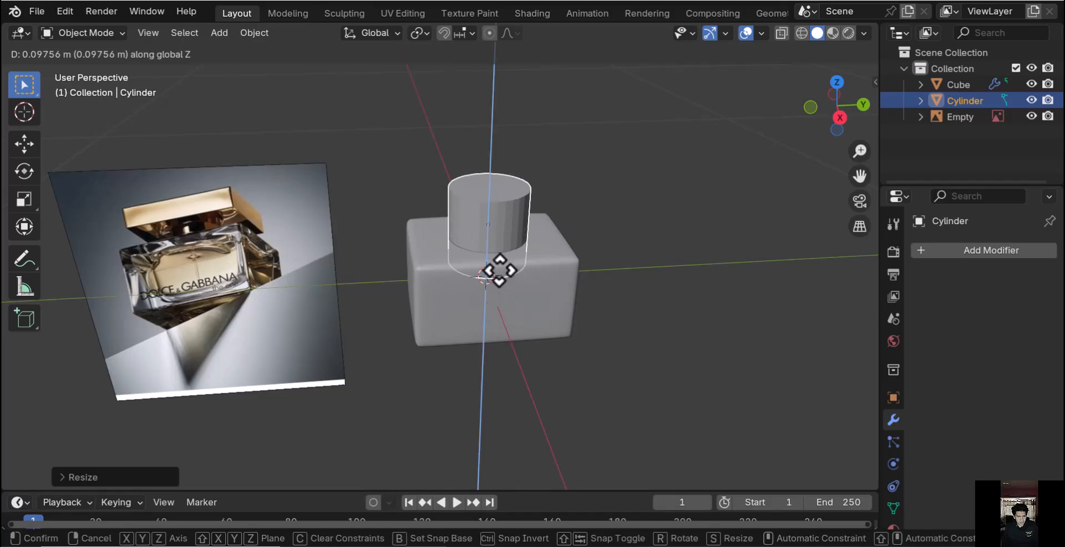
{"action": "left_click", "coordinate": [497, 269]}
{"action": "key", "text": "s"}
{"action": "left_click", "coordinate": [509, 287]}
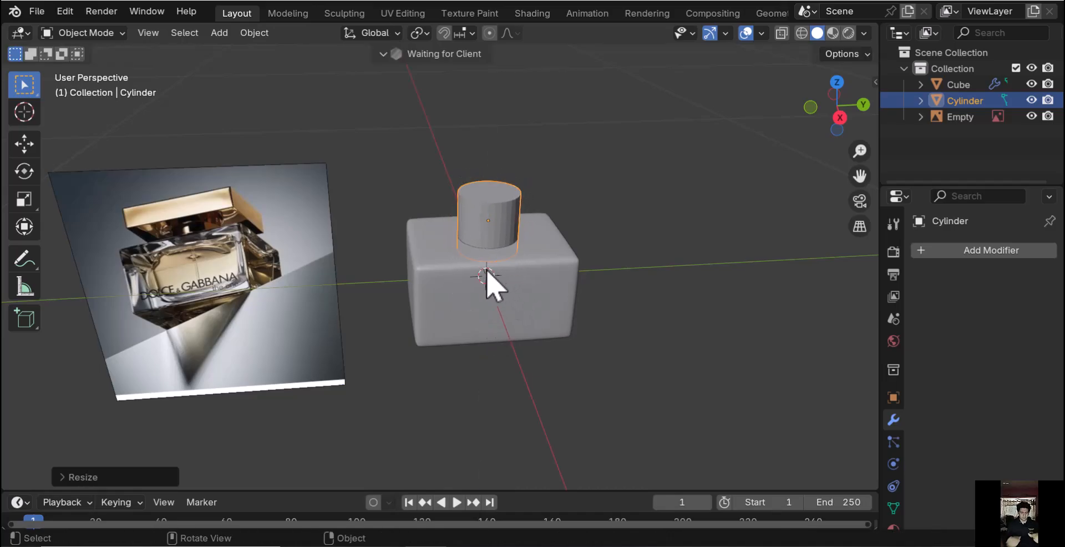
Check the cylinder in wireframe, return to solid shading and scale it to about 0.54 in X and Y only
{"action": "key", "text": "shift+z"}
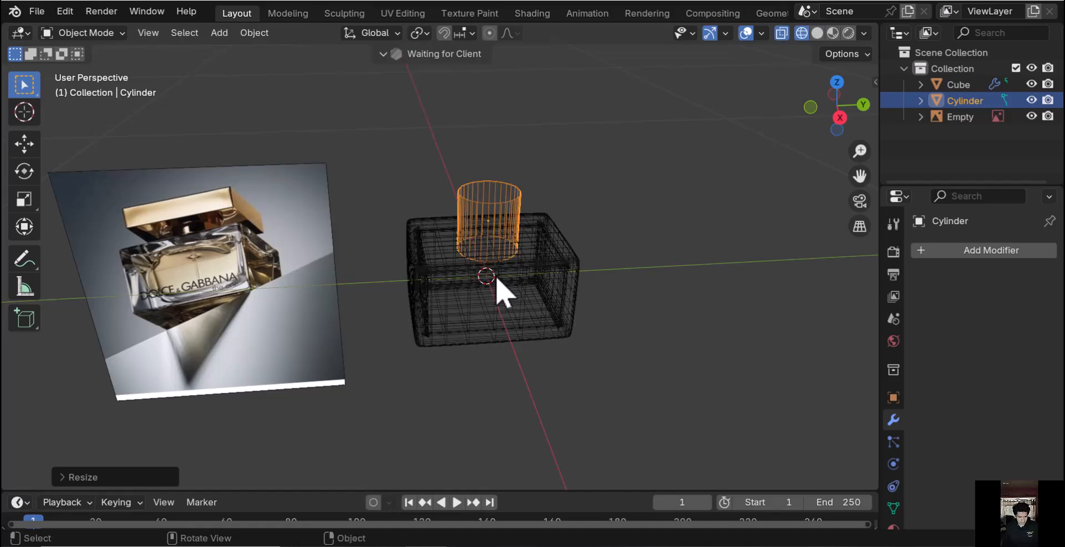
{"action": "left_click", "coordinate": [818, 33]}
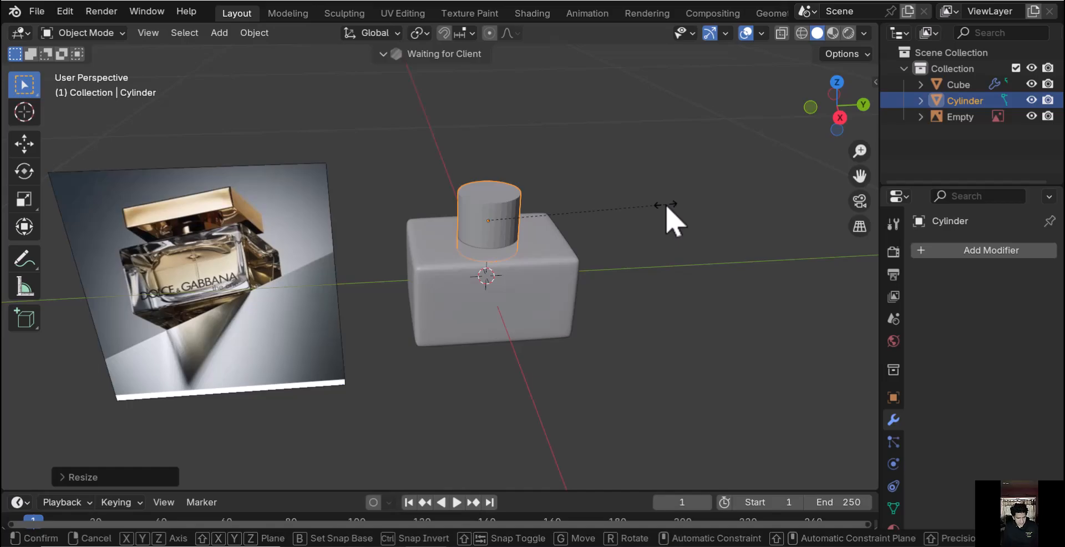
{"action": "key", "text": "s"}
{"action": "key", "text": "shift+z"}
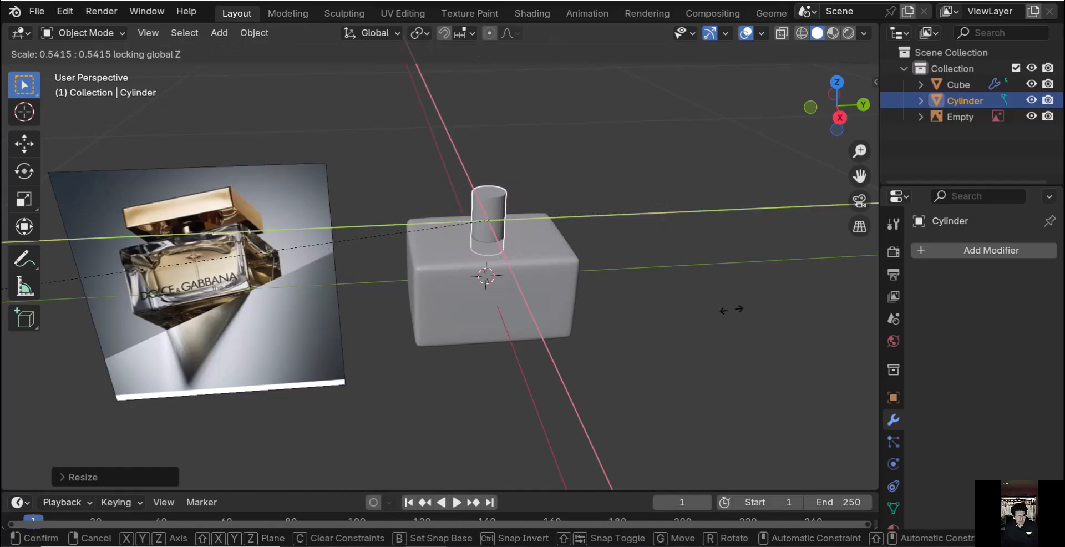
{"action": "left_click", "coordinate": [228, 258]}
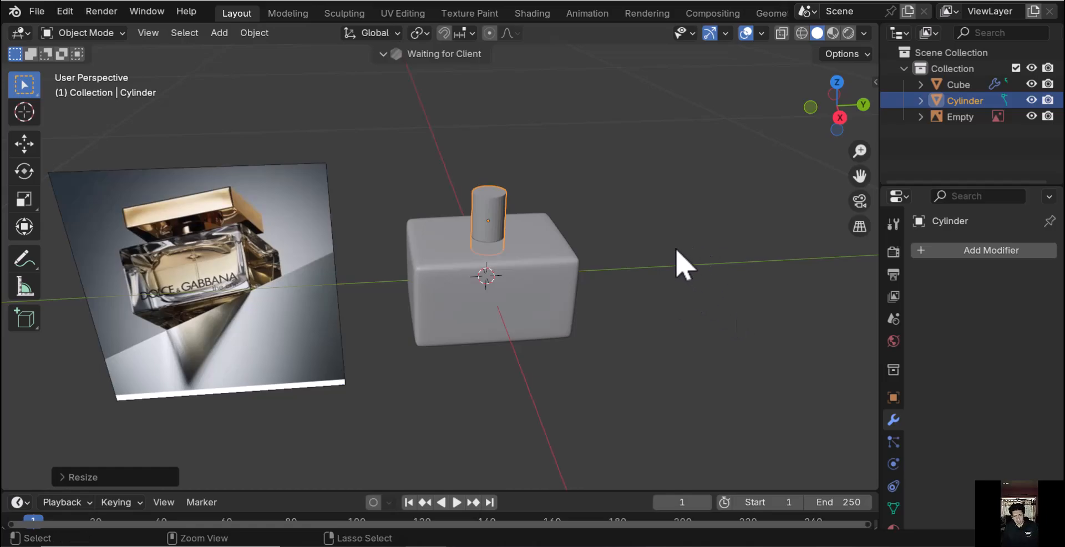
Lower the cylinder slightly along Z and shorten it along the same axis
{"action": "middle_click_drag", "start_coordinate": [678, 252], "coordinate": [689, 297], "text": "ctrl"}
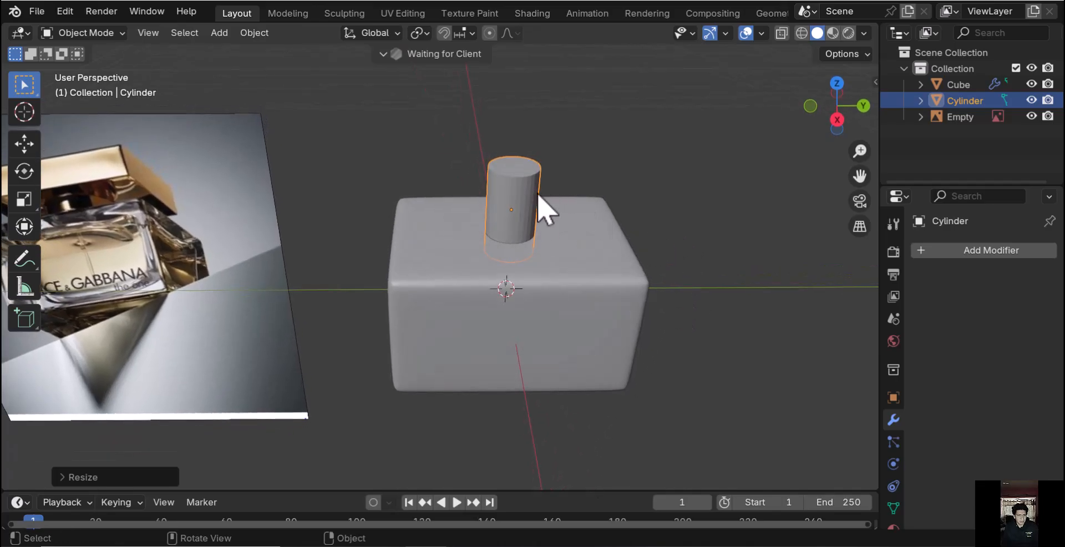
{"action": "key", "text": "g"}
{"action": "key", "text": "z"}
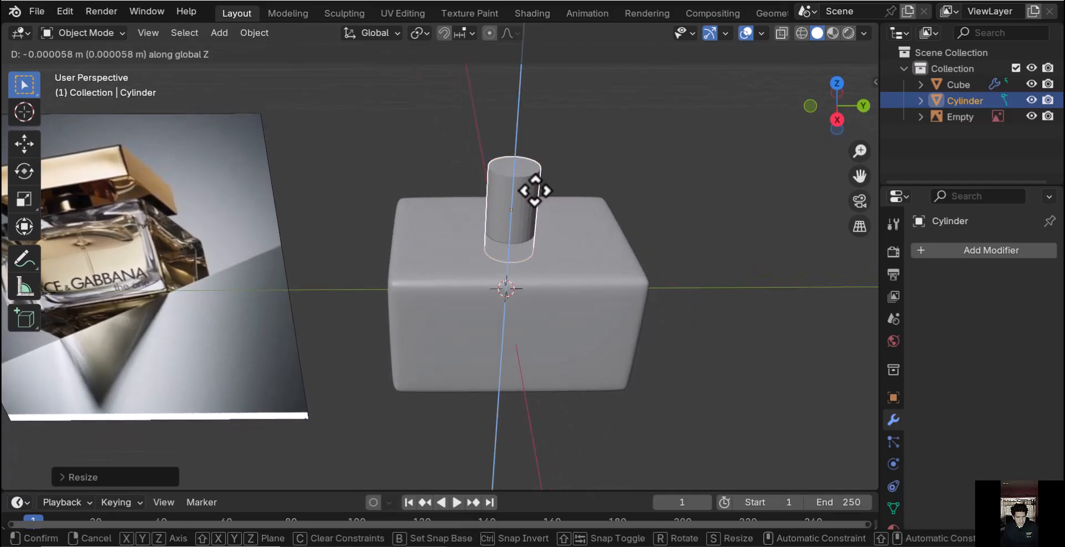
{"action": "left_click", "coordinate": [532, 202]}
{"action": "key", "text": "s"}
{"action": "key", "text": "z"}
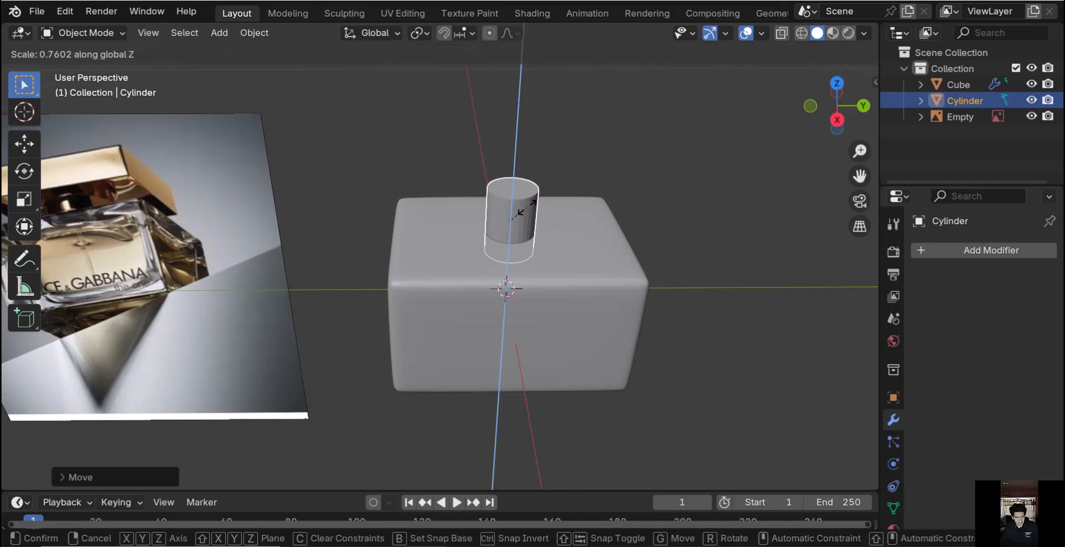
{"action": "left_click", "coordinate": [530, 232]}
Sink the cylinder further into the box along Z and flatten it to a short neck above the top surface
{"action": "key", "text": "g"}
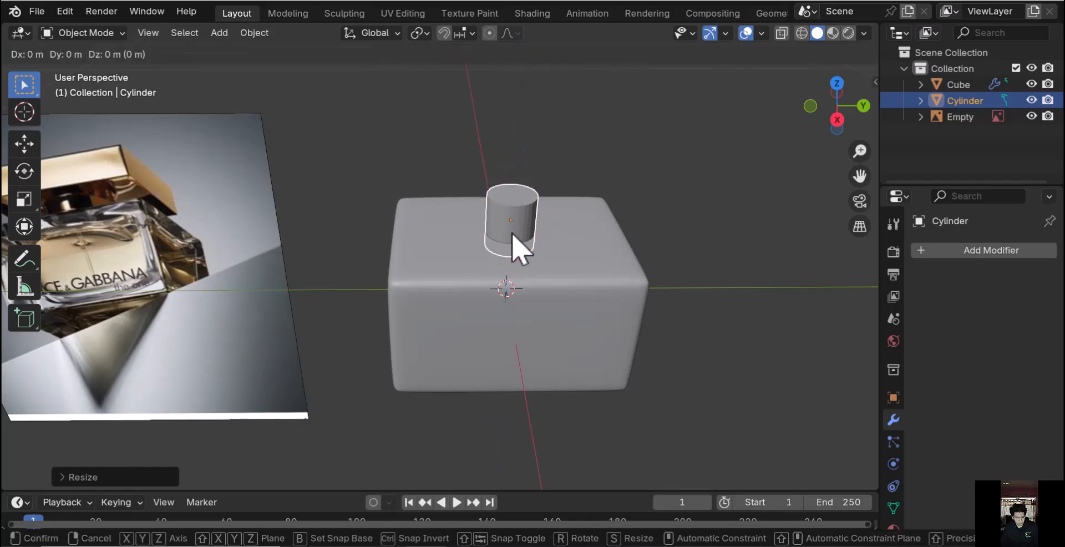
{"action": "key", "text": "z"}
{"action": "left_click", "coordinate": [513, 244]}
{"action": "key", "text": "s"}
{"action": "key", "text": "z"}
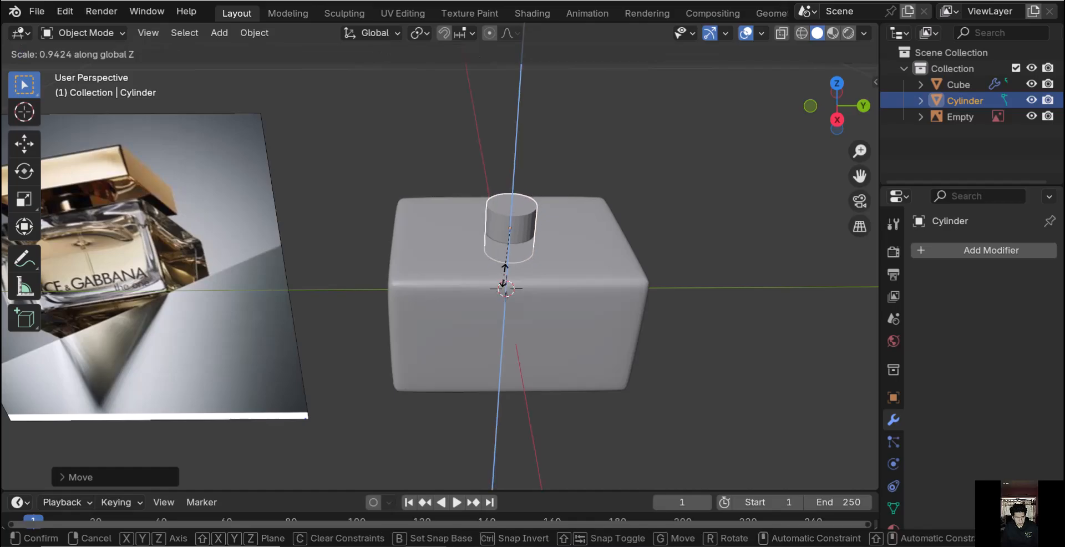
{"action": "left_click", "coordinate": [509, 257]}
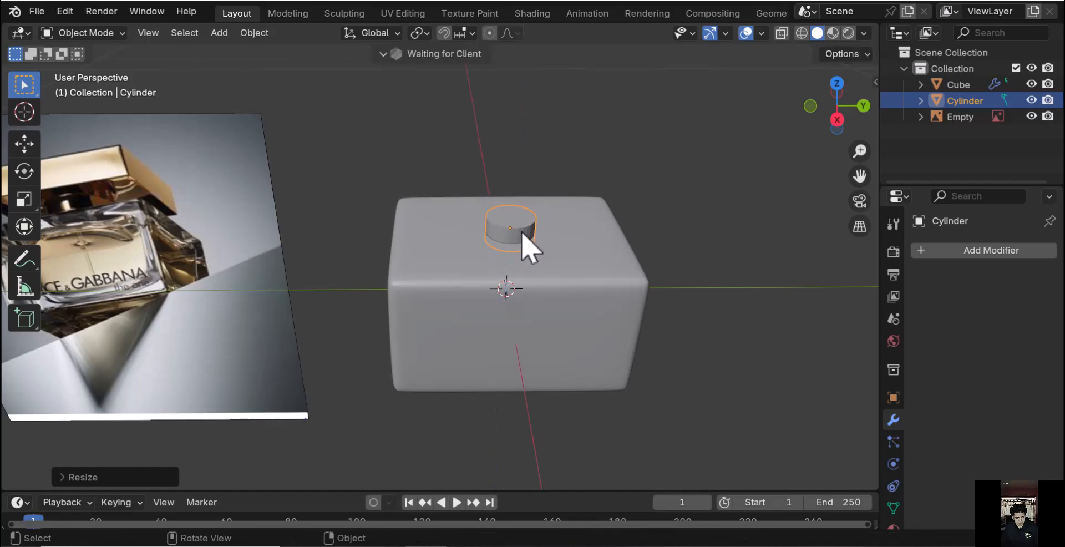
Inset the cylinder's top face by about 0.2 m and extrude it about 0.02 m upward as a narrower second tier
{"action": "scroll", "coordinate": [540, 221], "scroll_direction": "up", "scroll_amount": 4}
{"action": "middle_click_drag", "start_coordinate": [544, 167], "coordinate": [538, 316]}
{"action": "key", "text": "Tab"}
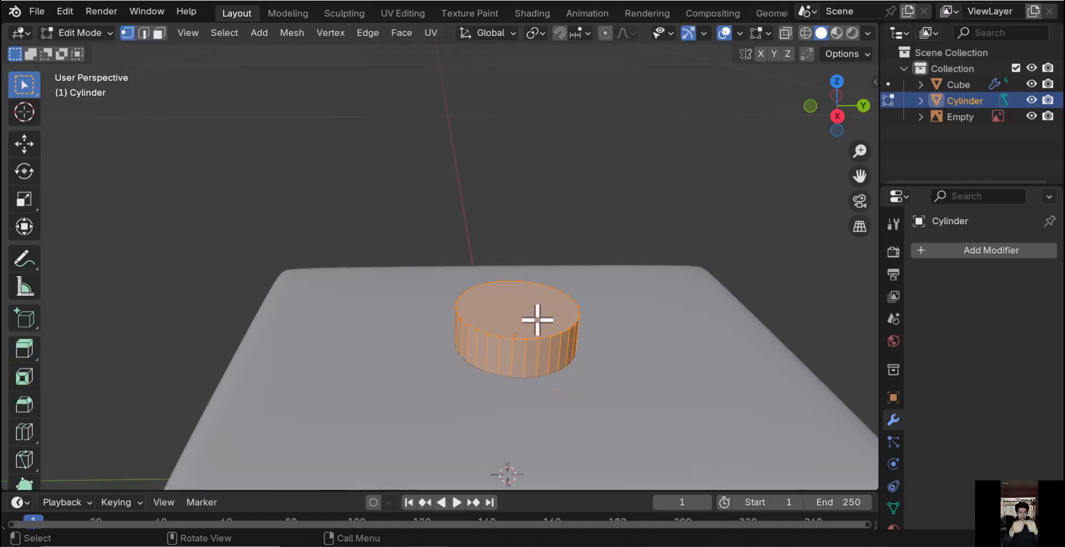
{"action": "key", "text": "alt+a"}
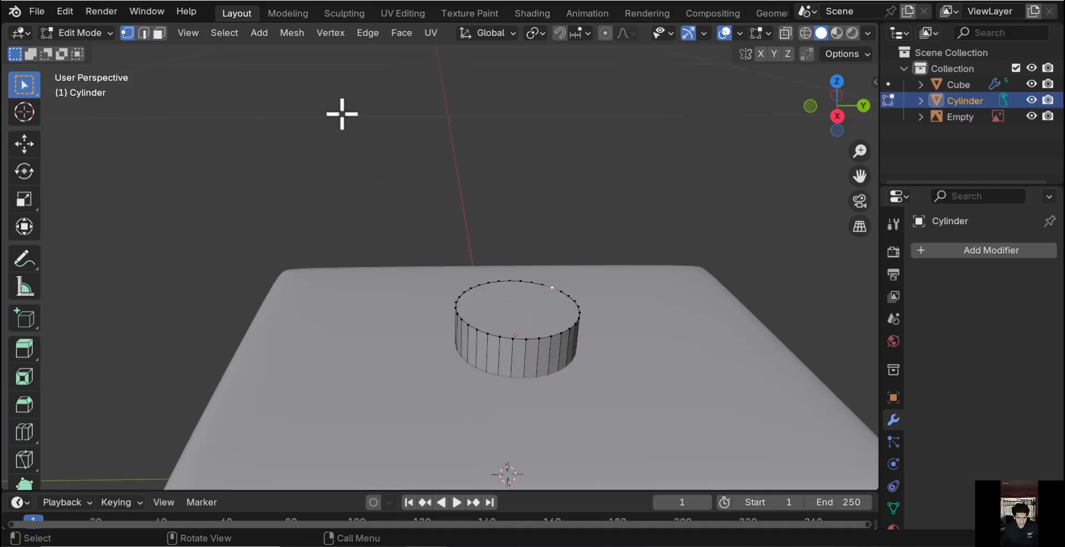
{"action": "left_click", "coordinate": [159, 33]}
{"action": "middle_click_drag", "start_coordinate": [597, 348], "coordinate": [538, 331], "text": "shift"}
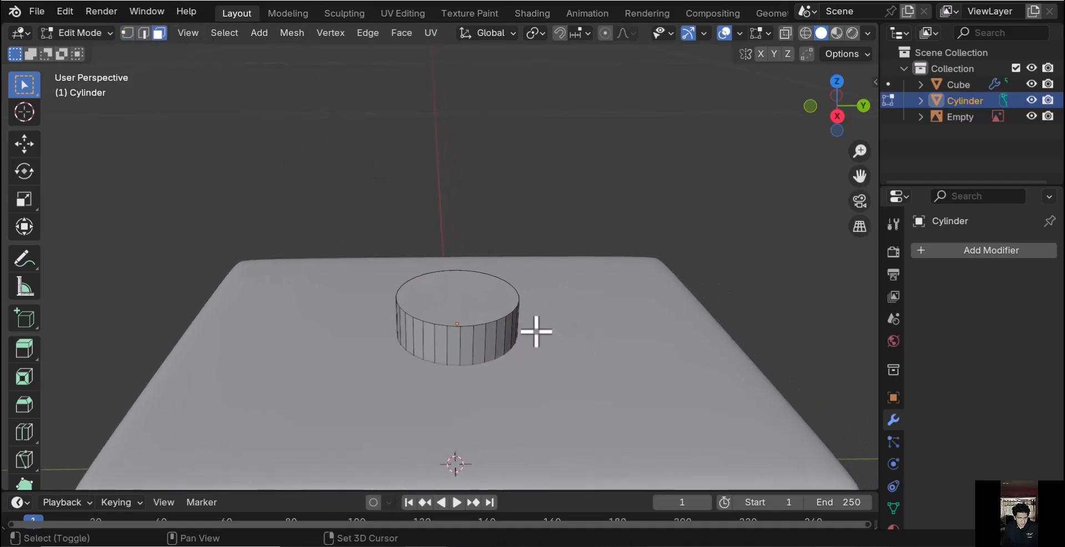
{"action": "left_click", "coordinate": [476, 316]}
{"action": "key", "text": "i"}
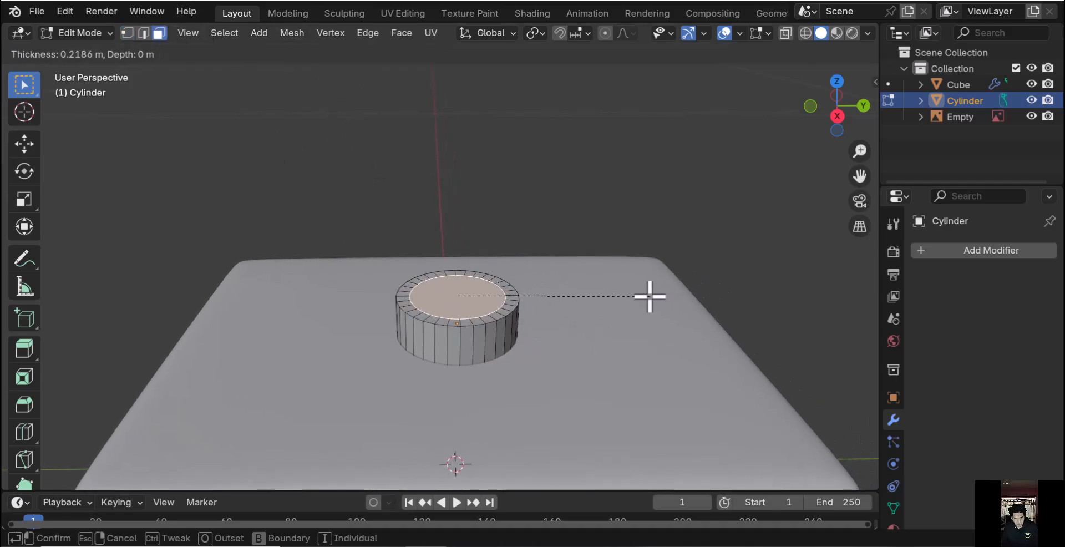
{"action": "left_click", "coordinate": [648, 297]}
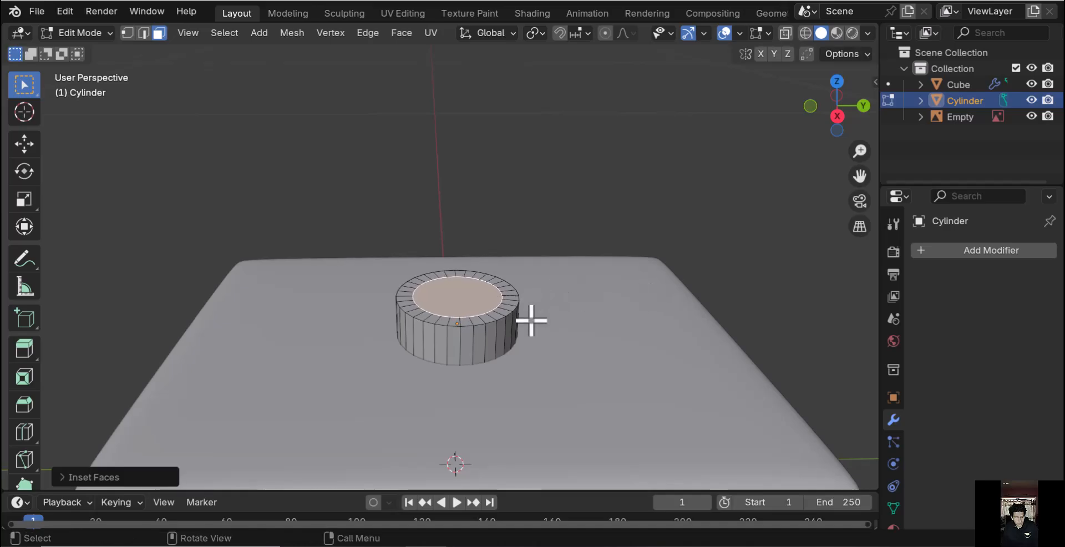
{"action": "key", "text": "e"}
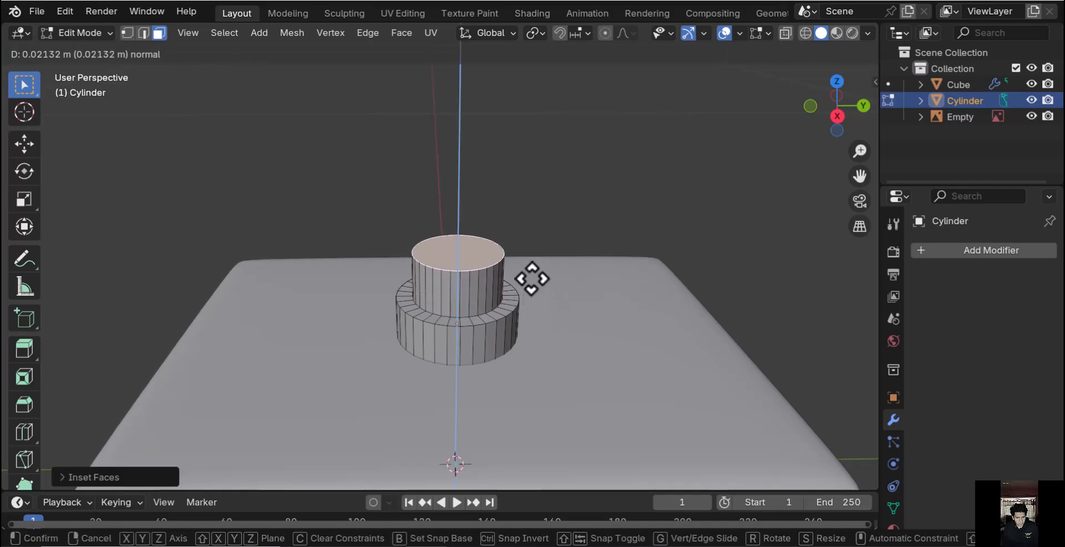
{"action": "left_click", "coordinate": [533, 278]}
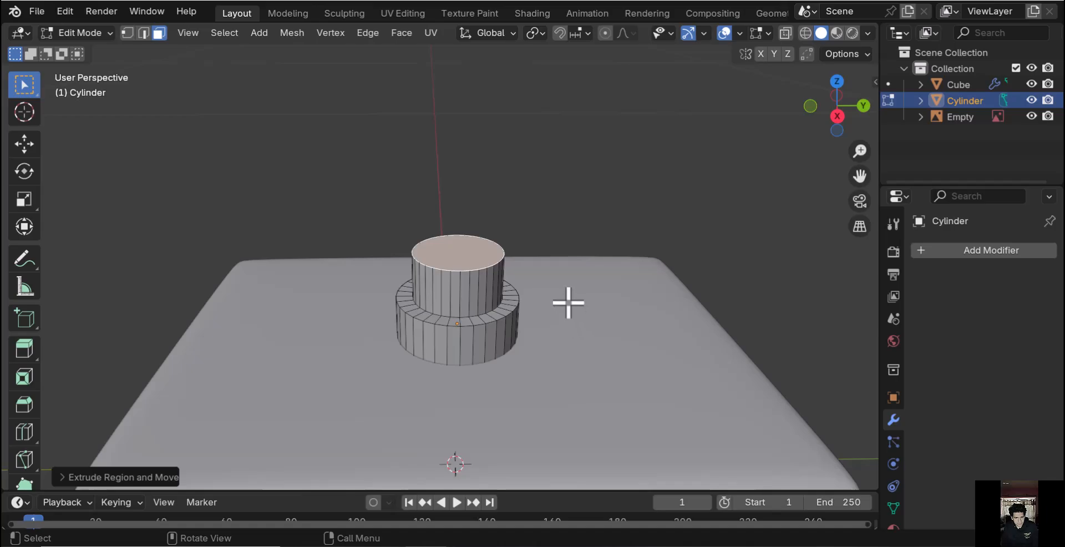
Inset the second tier's top face and extrude it upward into a third, shorter tier, finishing in Object Mode
{"action": "key", "text": "i"}
{"action": "left_click", "coordinate": [573, 291]}
{"action": "key", "text": "e"}
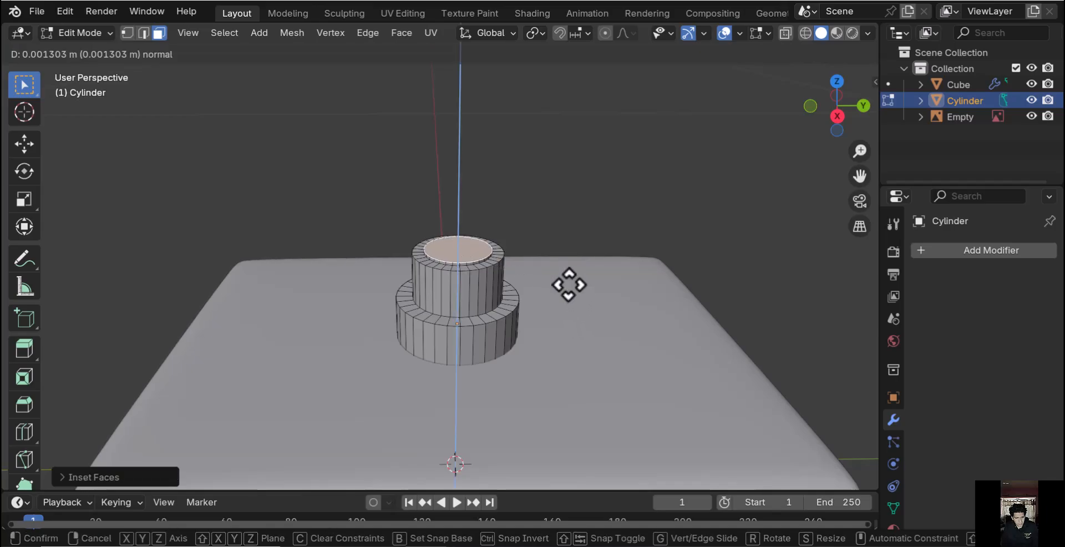
{"action": "left_click", "coordinate": [568, 266]}
{"action": "middle_click_drag", "start_coordinate": [569, 264], "coordinate": [549, 226]}
{"action": "key", "text": "Tab"}
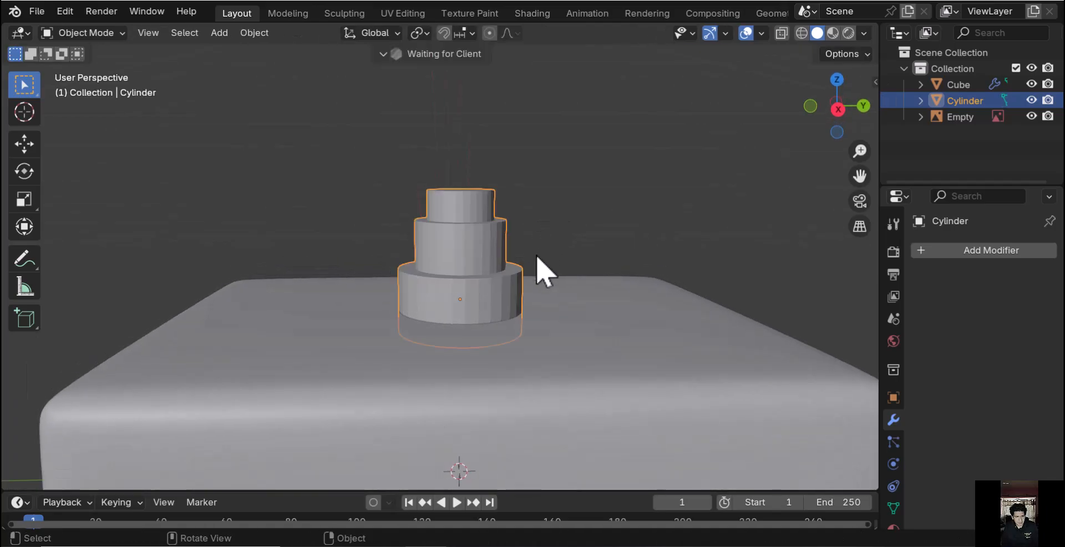
Add a Subdivision Surface modifier to the stepped cylinder with 2 viewport levels
{"action": "left_click", "coordinate": [1015, 253]}
{"action": "mouse_move", "coordinate": [997, 254]}
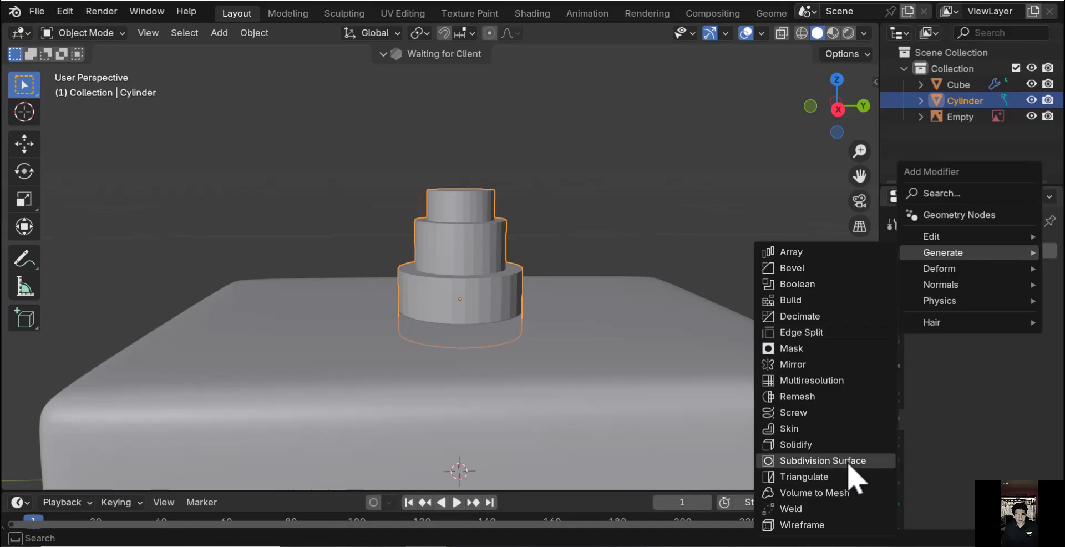
{"action": "left_click", "coordinate": [823, 461]}
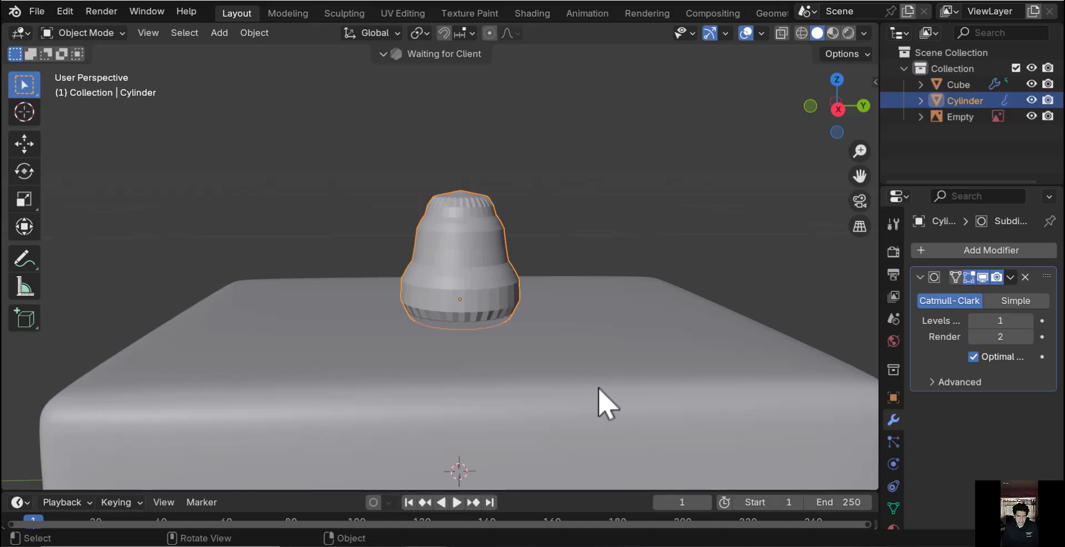
{"action": "left_click", "coordinate": [1032, 320]}
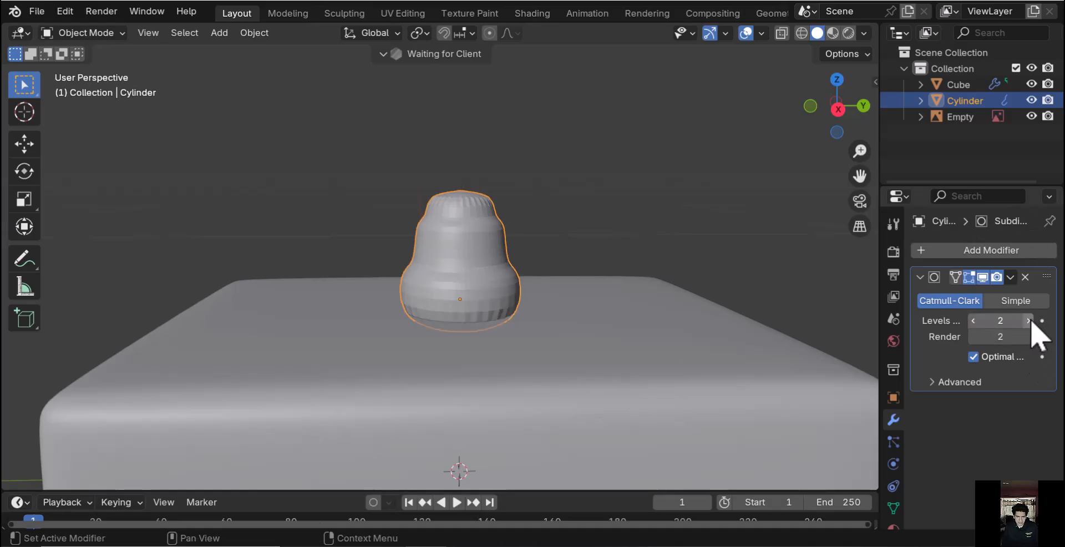
{"action": "middle_click_drag", "start_coordinate": [464, 226], "coordinate": [557, 302]}
{"action": "scroll", "coordinate": [563, 319], "scroll_direction": "up", "scroll_amount": 5}
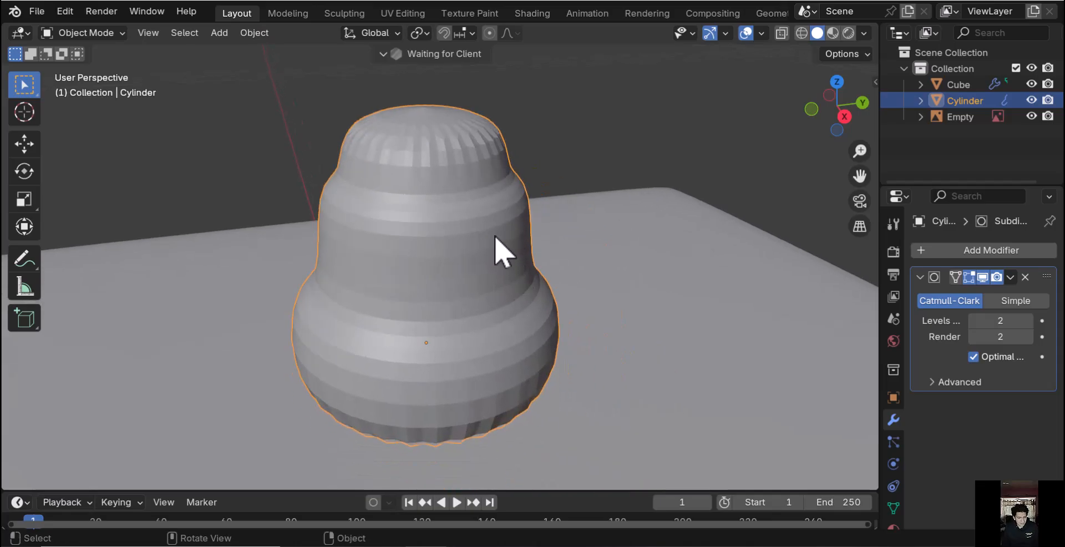
Add two supporting loop cuts to the neck's top tier, one tight against its upper edge and one against its lower edge
{"action": "key", "text": "Tab"}
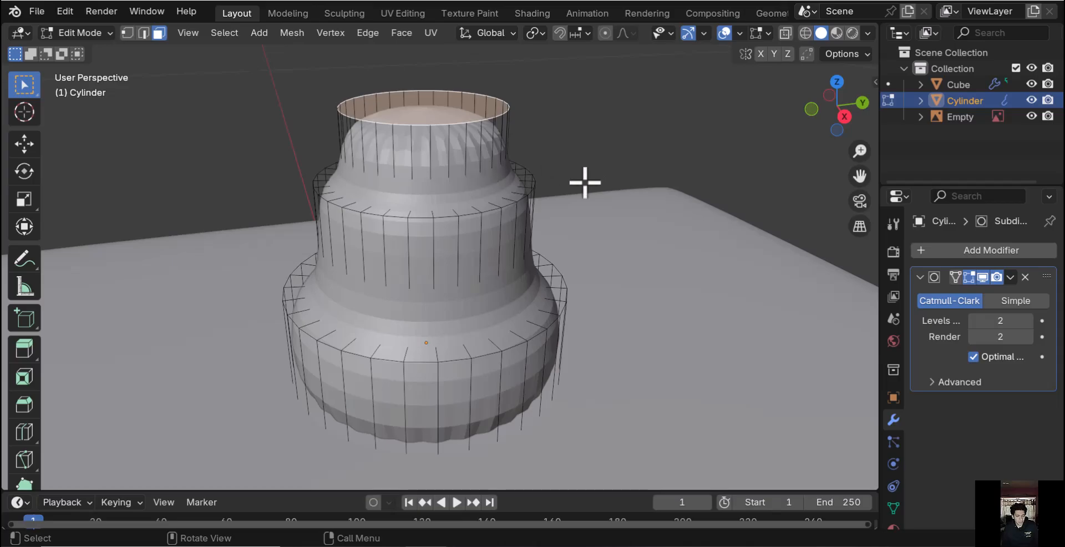
{"action": "key", "text": "ctrl+r"}
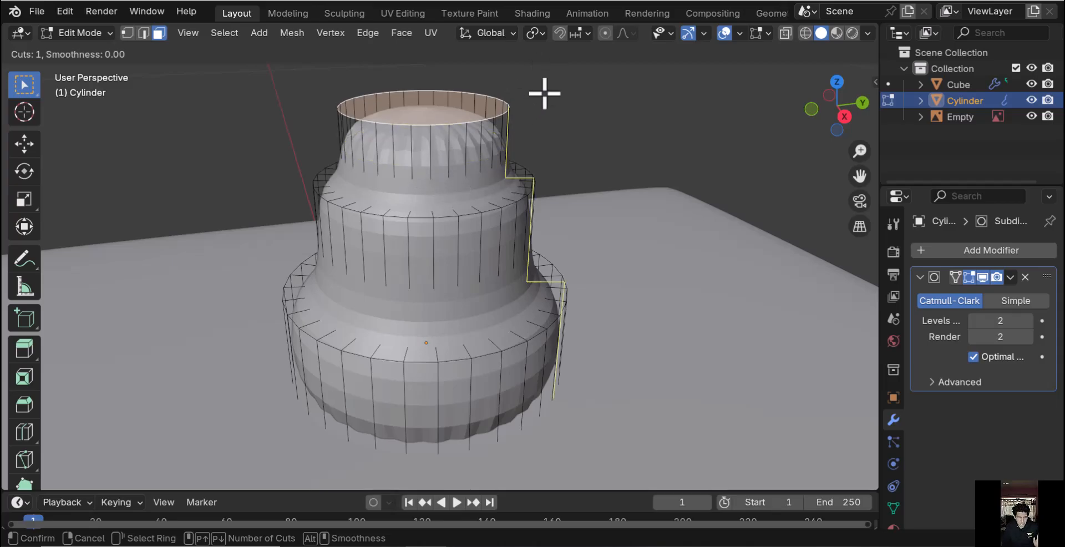
{"action": "left_click", "coordinate": [464, 193]}
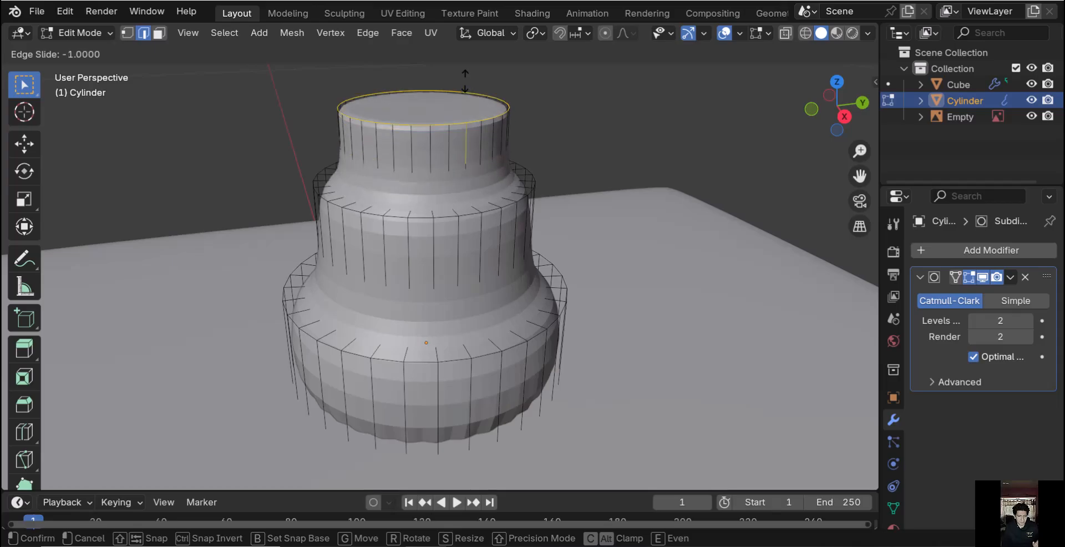
{"action": "left_click", "coordinate": [465, 81]}
{"action": "key", "text": "ctrl+r"}
{"action": "left_click", "coordinate": [473, 145]}
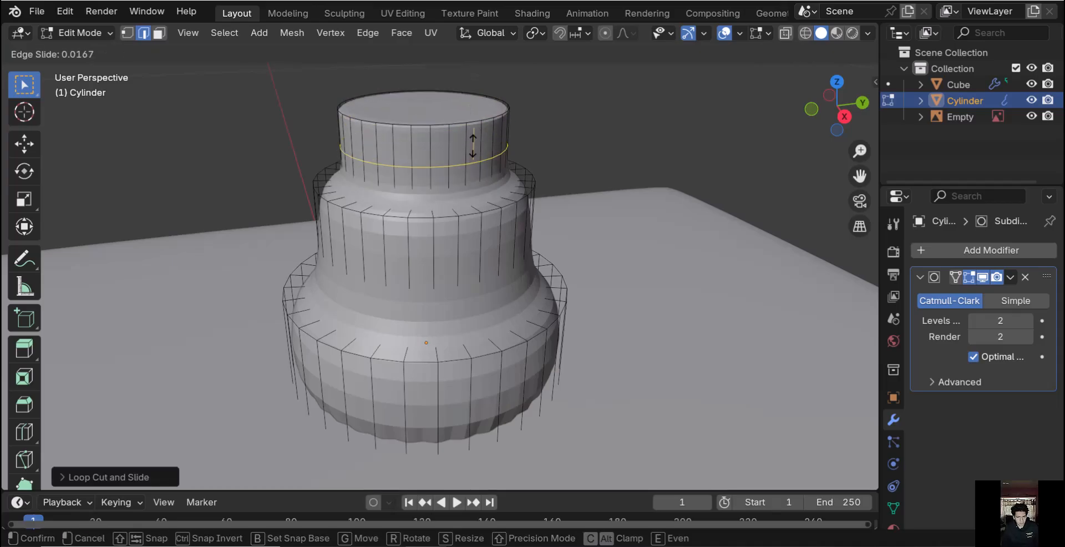
{"action": "left_click", "coordinate": [475, 188]}
Add two supporting loop cuts to the middle tier, tight against its upper and lower edges
{"action": "key", "text": "ctrl+r"}
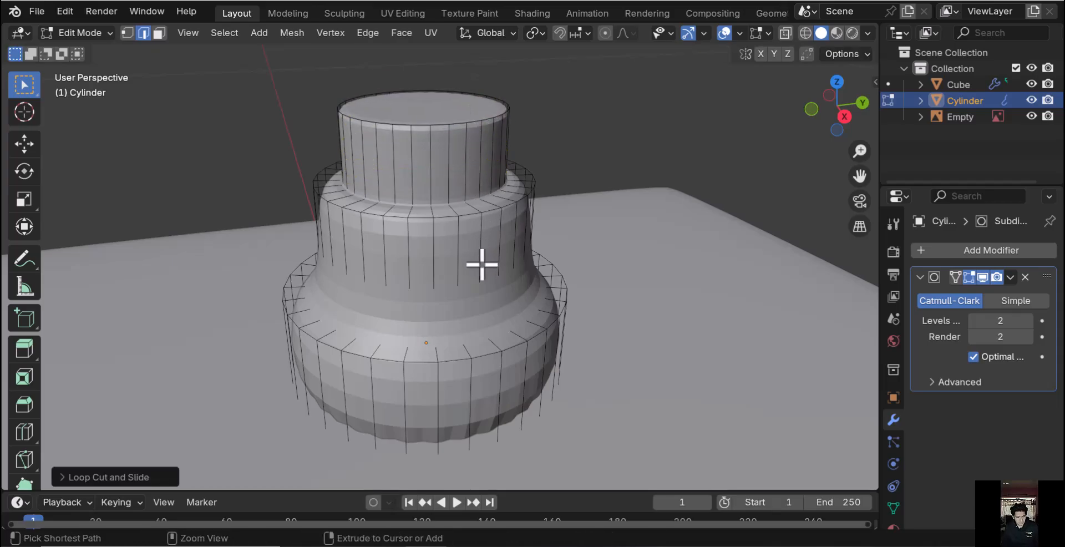
{"action": "left_click", "coordinate": [482, 261]}
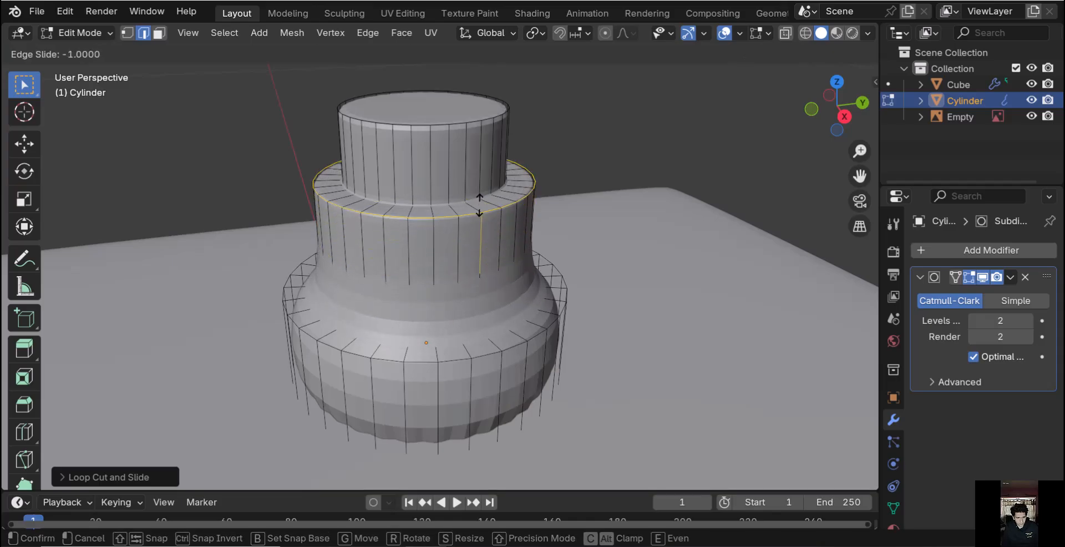
{"action": "left_click", "coordinate": [482, 241]}
{"action": "key", "text": "ctrl+r"}
{"action": "left_click", "coordinate": [482, 272]}
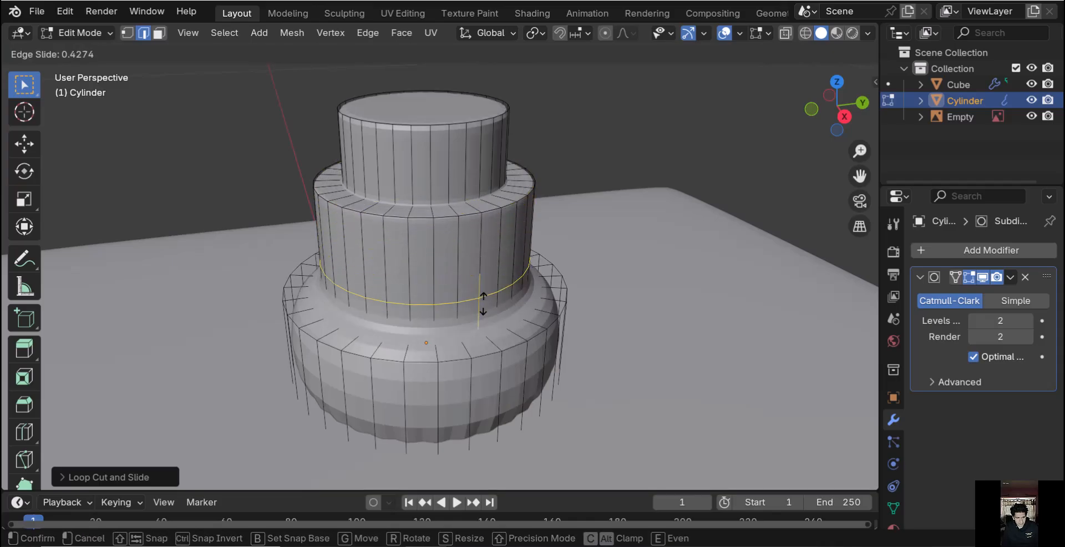
{"action": "left_click", "coordinate": [488, 322]}
Add two supporting loop cuts to the bottom tier, tight against its upper and lower edges
{"action": "key", "text": "ctrl+r"}
{"action": "left_click", "coordinate": [502, 390]}
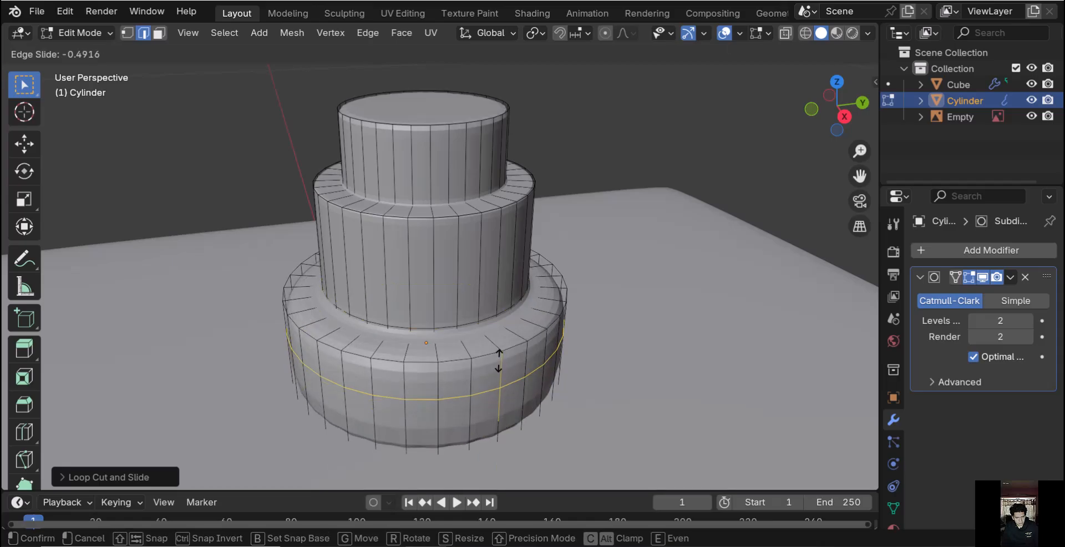
{"action": "left_click", "coordinate": [548, 313]}
{"action": "key", "text": "ctrl+r"}
{"action": "left_click", "coordinate": [507, 382]}
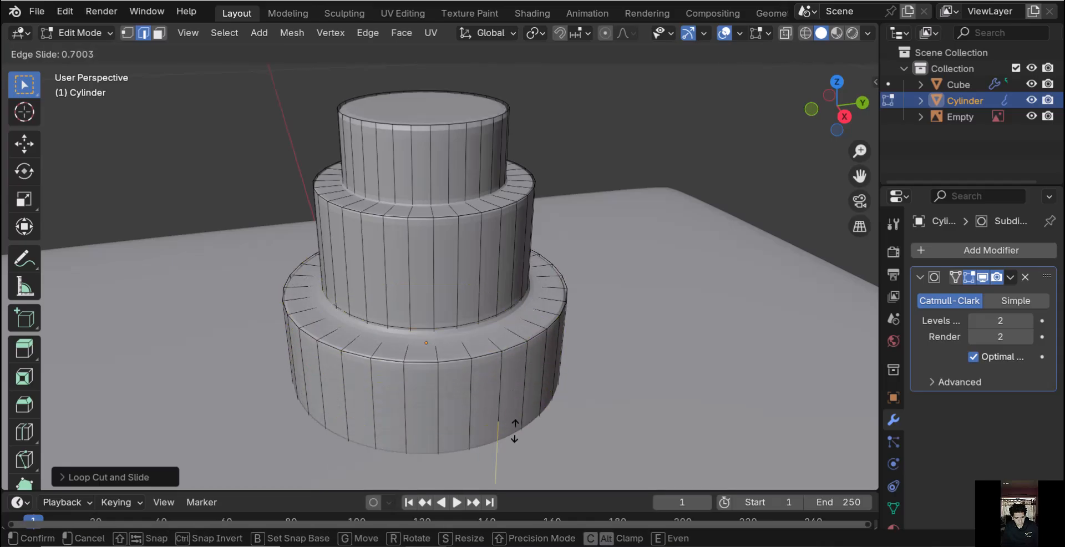
{"action": "left_click", "coordinate": [512, 438]}
Apply Shade Auto Smooth to the stepped neck in Object Mode and collapse its Subdivision Surface settings
{"action": "middle_click_drag", "start_coordinate": [516, 353], "coordinate": [508, 285]}
{"action": "key", "text": "Tab"}
{"action": "right_click", "coordinate": [435, 169]}
{"action": "left_click", "coordinate": [441, 173]}
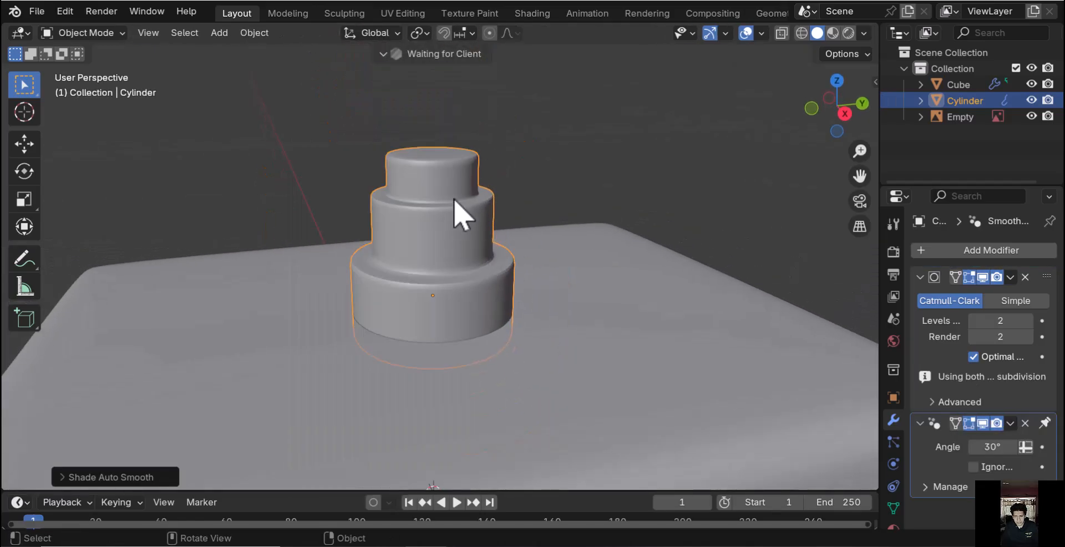
{"action": "scroll", "coordinate": [455, 201], "scroll_direction": "down", "scroll_amount": 3}
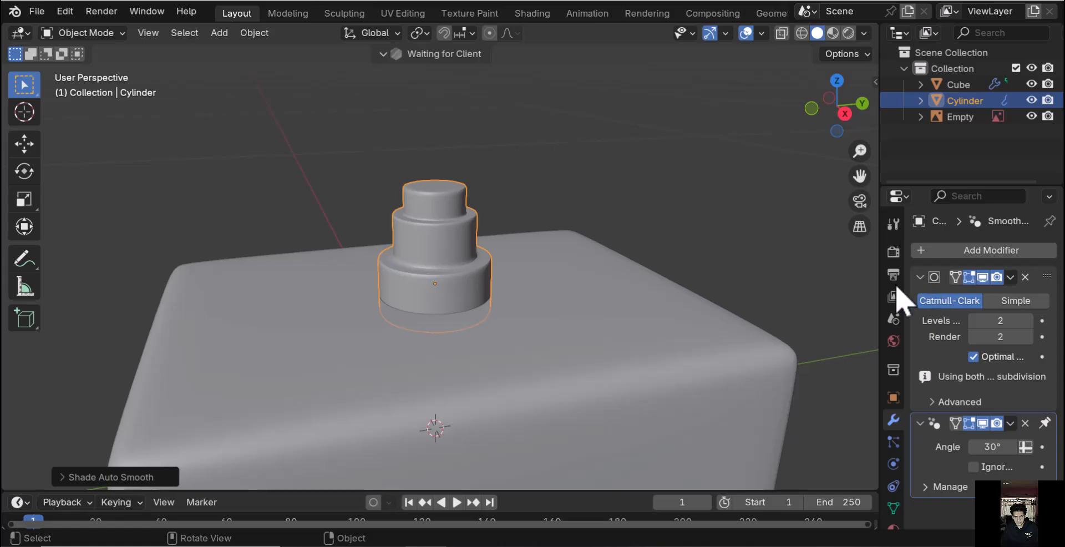
{"action": "left_click", "coordinate": [920, 277]}
{"action": "middle_click_drag", "start_coordinate": [510, 254], "coordinate": [524, 290], "text": "ctrl"}
{"action": "left_click", "coordinate": [542, 194]}
{"action": "middle_click_drag", "start_coordinate": [542, 248], "coordinate": [449, 311], "text": "ctrl"}
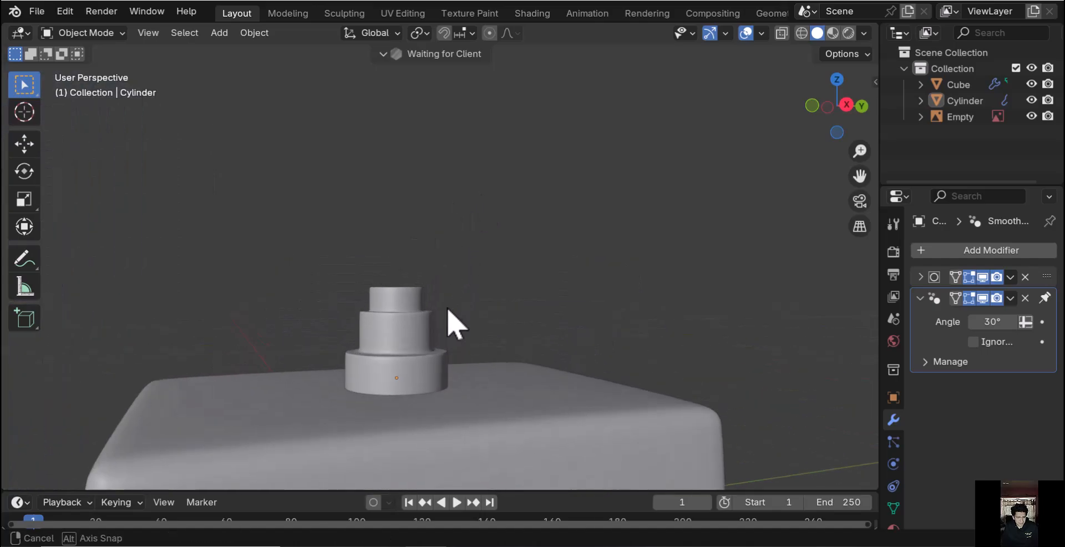
Select the top face of the neck's upper tier and raise it along Z to lengthen the tier
{"action": "left_click", "coordinate": [416, 309]}
{"action": "key", "text": "Tab"}
{"action": "left_click_drag", "start_coordinate": [453, 261], "coordinate": [335, 295]}
{"action": "middle_click_drag", "start_coordinate": [618, 124], "coordinate": [396, 320]}
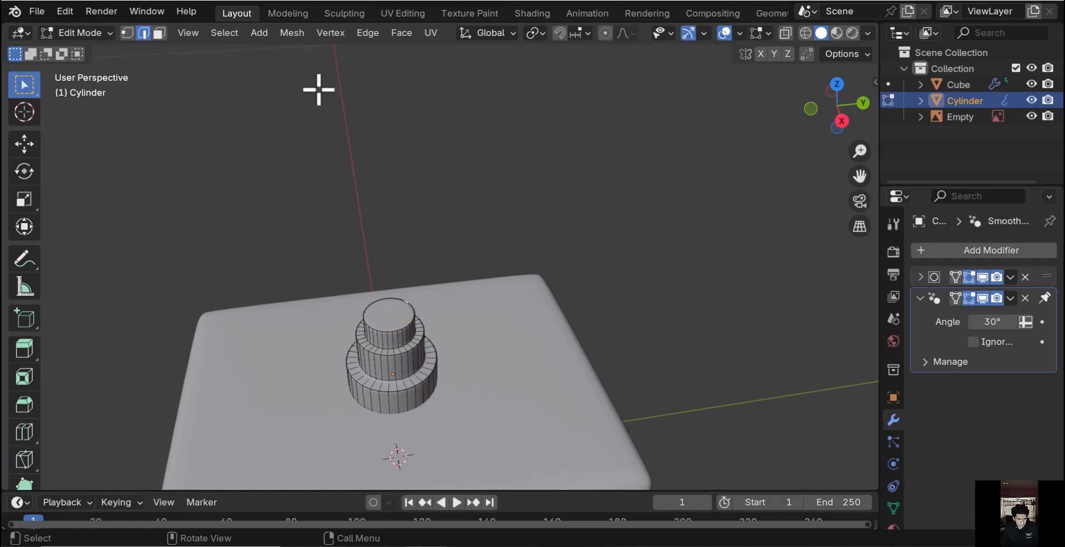
{"action": "left_click", "coordinate": [159, 35]}
{"action": "left_click", "coordinate": [399, 322]}
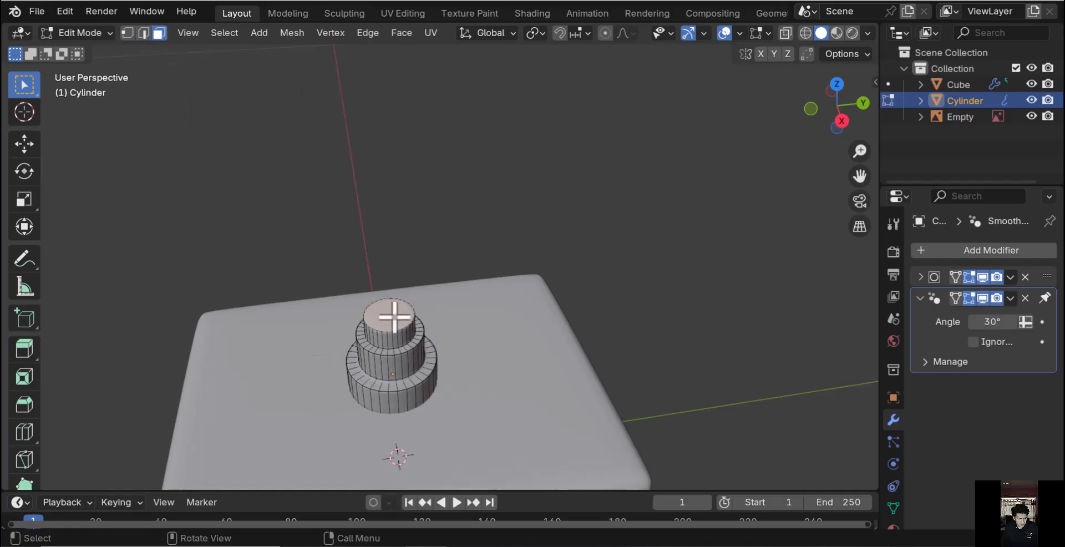
{"action": "middle_click_drag", "start_coordinate": [395, 318], "coordinate": [362, 259]}
{"action": "key", "text": "h"}
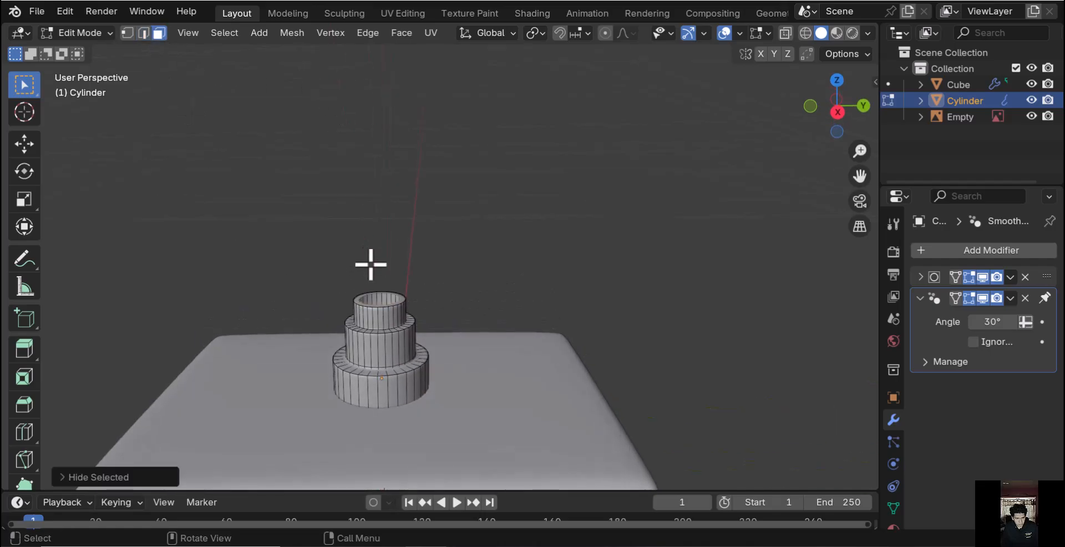
{"action": "key", "text": "alt+h"}
{"action": "key", "text": "g"}
{"action": "key", "text": "z"}
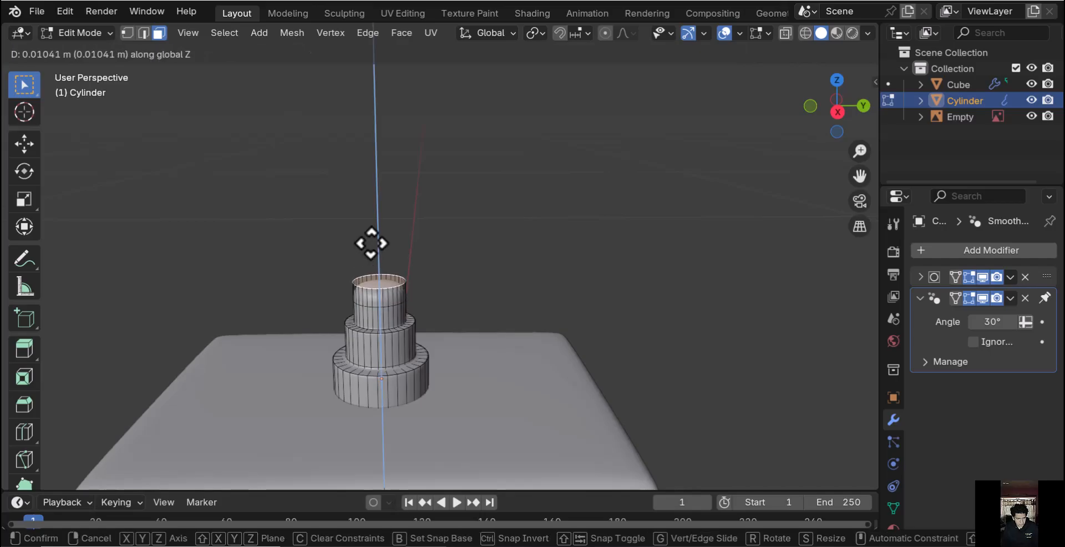
{"action": "left_click", "coordinate": [373, 221]}
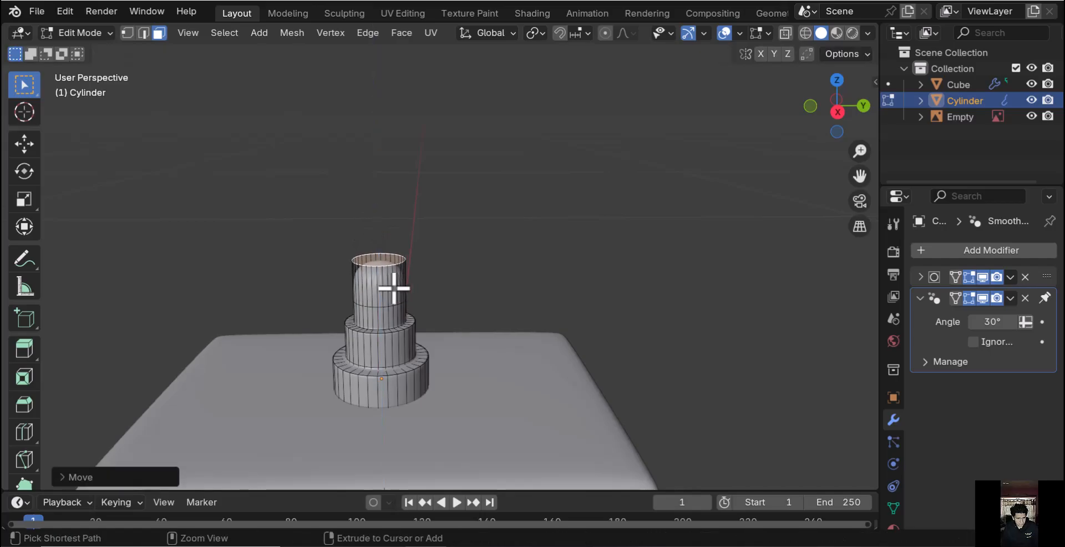
Select the edge loop midway up the top tier and move it about 0.023 m up along Z to the upper rim
{"action": "left_click", "coordinate": [390, 307]}
{"action": "middle_click_drag", "start_coordinate": [388, 309], "coordinate": [373, 203], "text": "ctrl"}
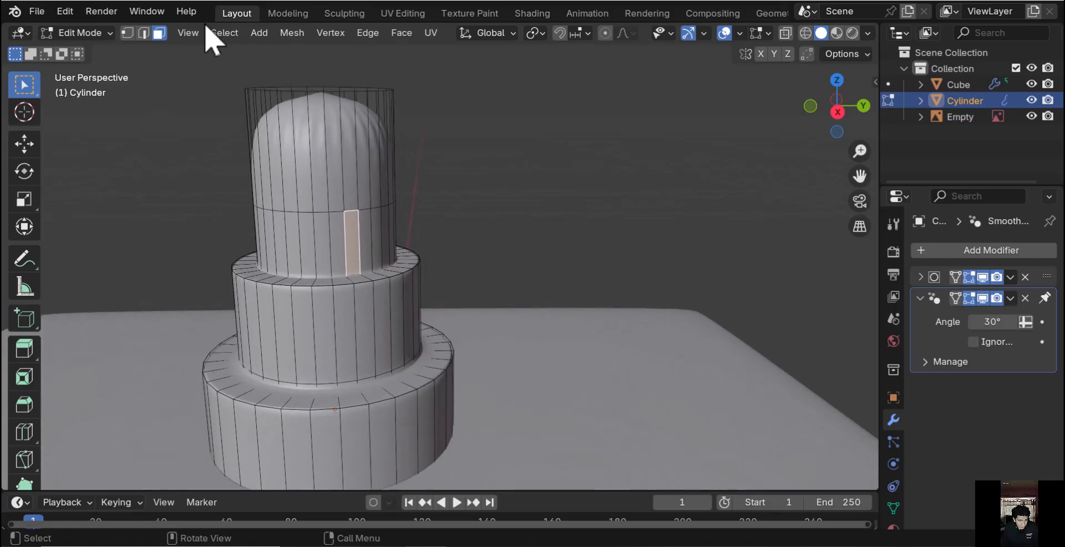
{"action": "left_click", "coordinate": [143, 32]}
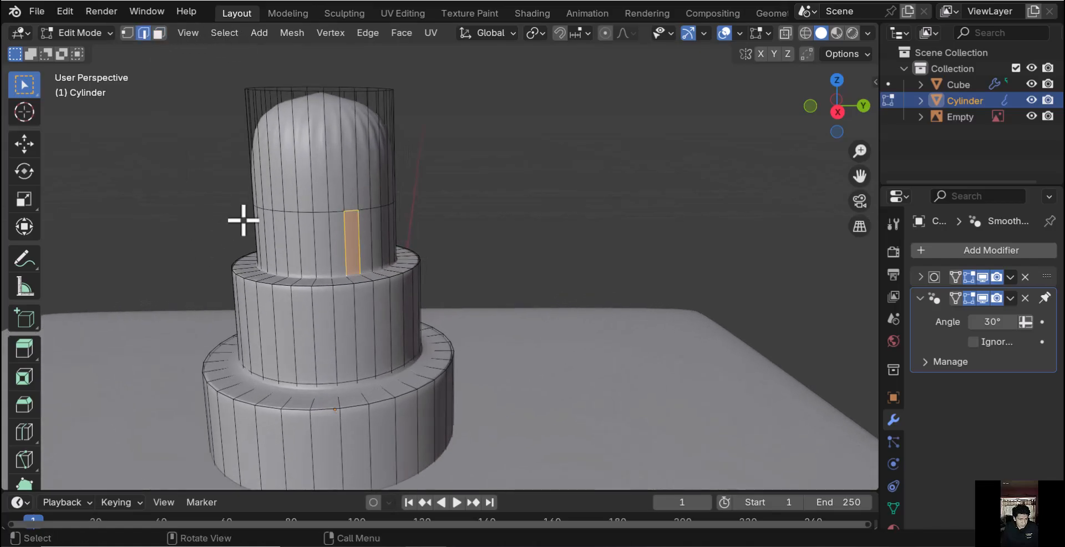
{"action": "left_click", "coordinate": [287, 212], "text": "alt"}
{"action": "key", "text": "g"}
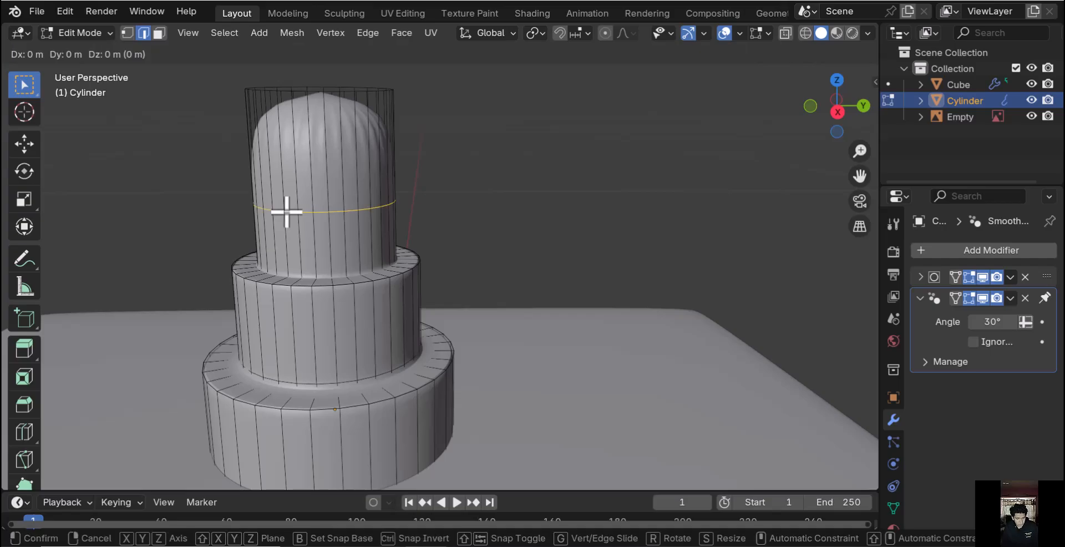
{"action": "key", "text": "z"}
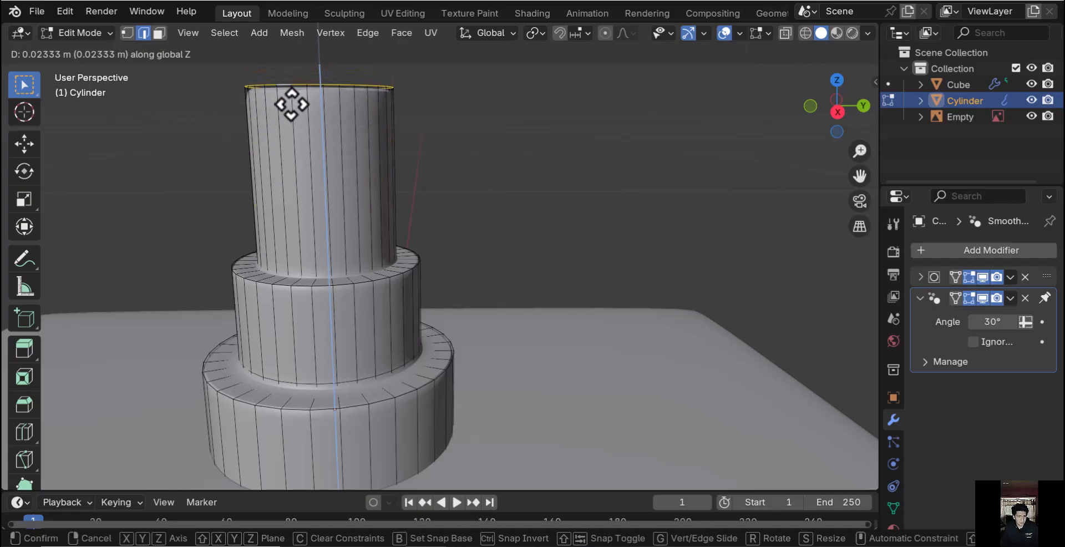
{"action": "left_click", "coordinate": [291, 104]}
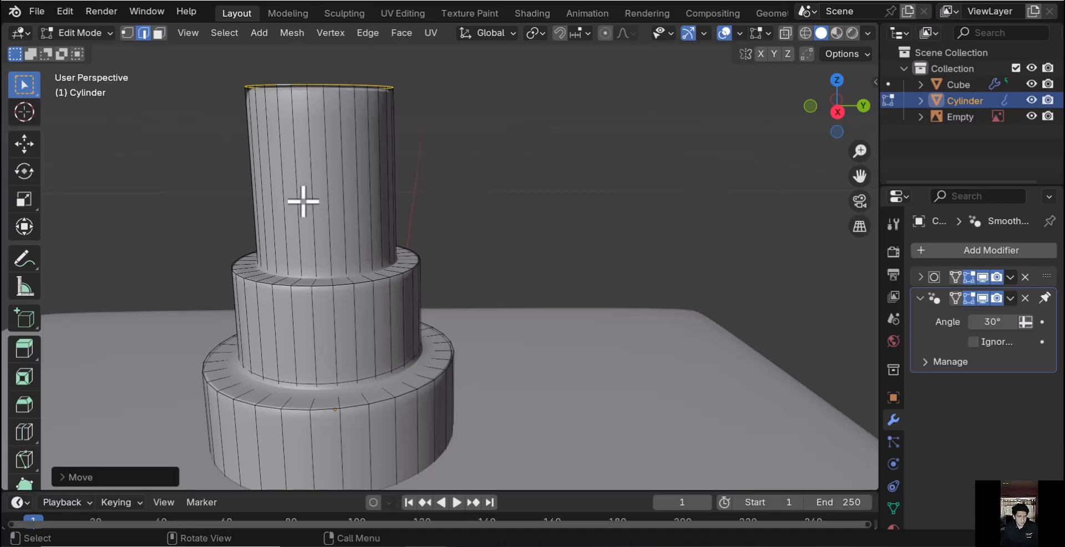
Inset the top face of the neck's upper tier slightly to sharpen its rim, and return to Object Mode
{"action": "key", "text": "Tab"}
{"action": "middle_click_drag", "start_coordinate": [303, 200], "coordinate": [340, 261]}
{"action": "key", "text": "Tab"}
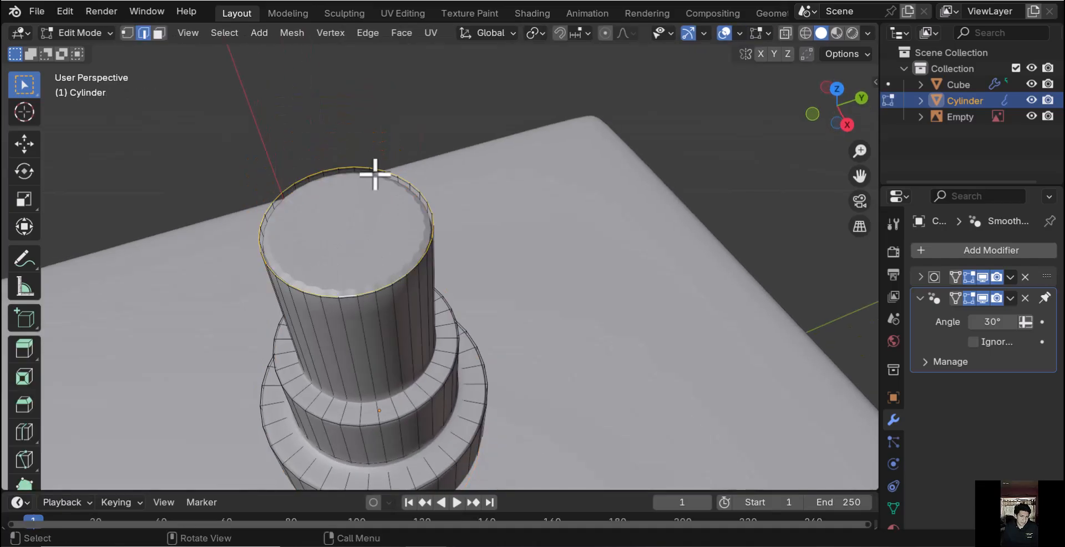
{"action": "left_click", "coordinate": [158, 33]}
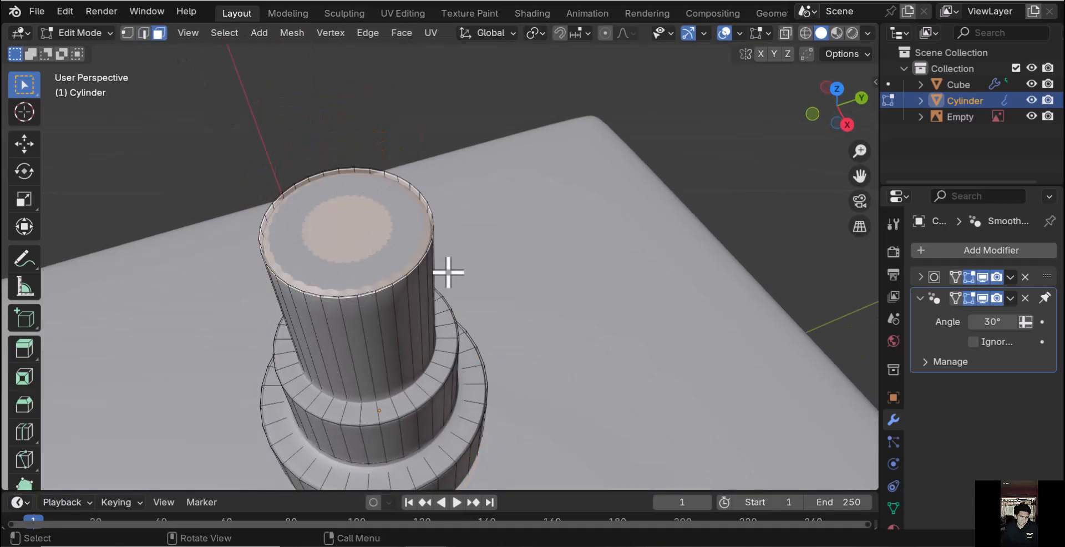
{"action": "key", "text": "i"}
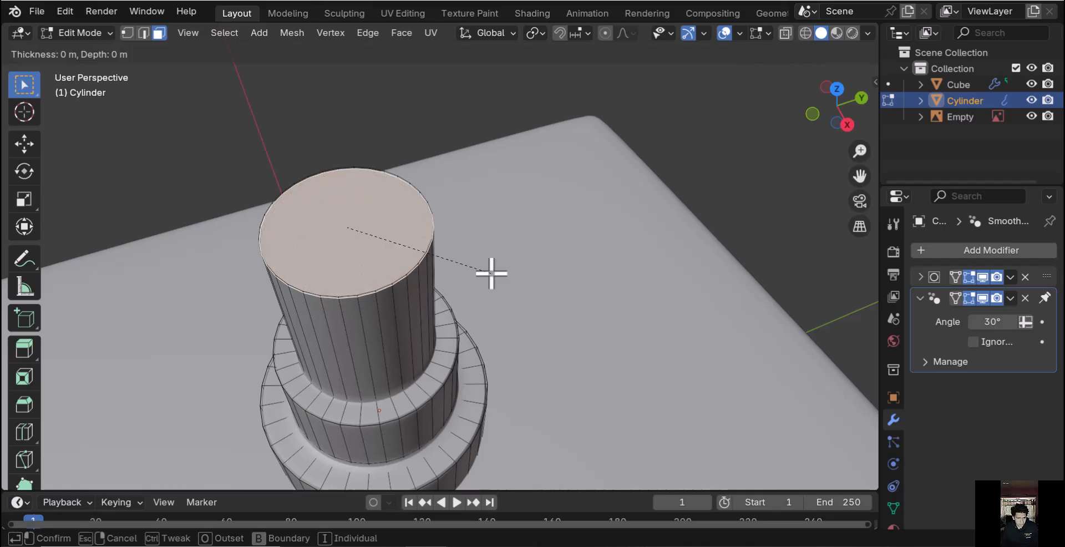
{"action": "left_click", "coordinate": [482, 271]}
{"action": "key", "text": "Tab"}
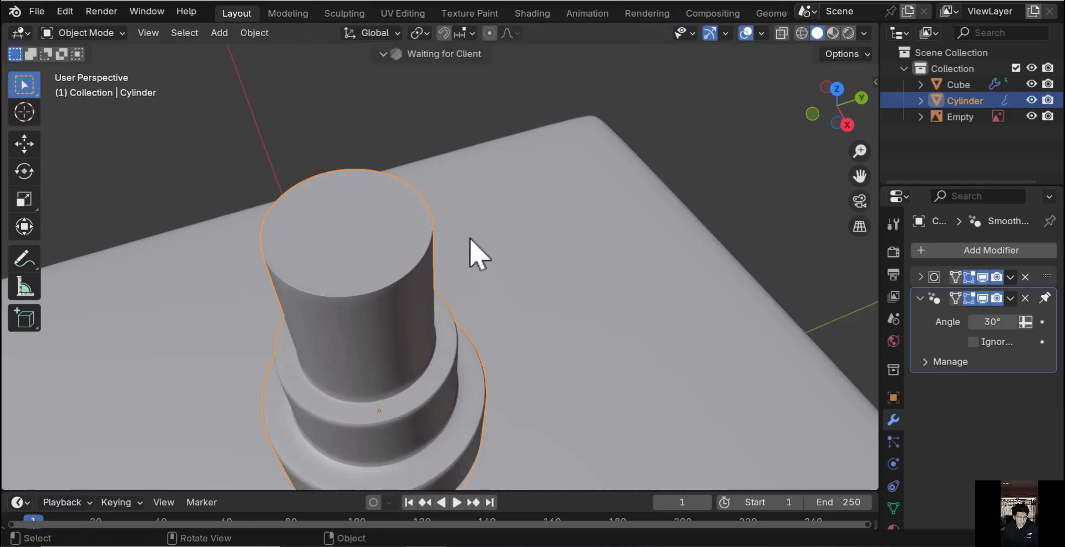
Lower the neck slightly along Z so its base sinks further into the bottle body, and save the file
{"action": "middle_click_drag", "start_coordinate": [466, 245], "coordinate": [431, 327], "text": "ctrl"}
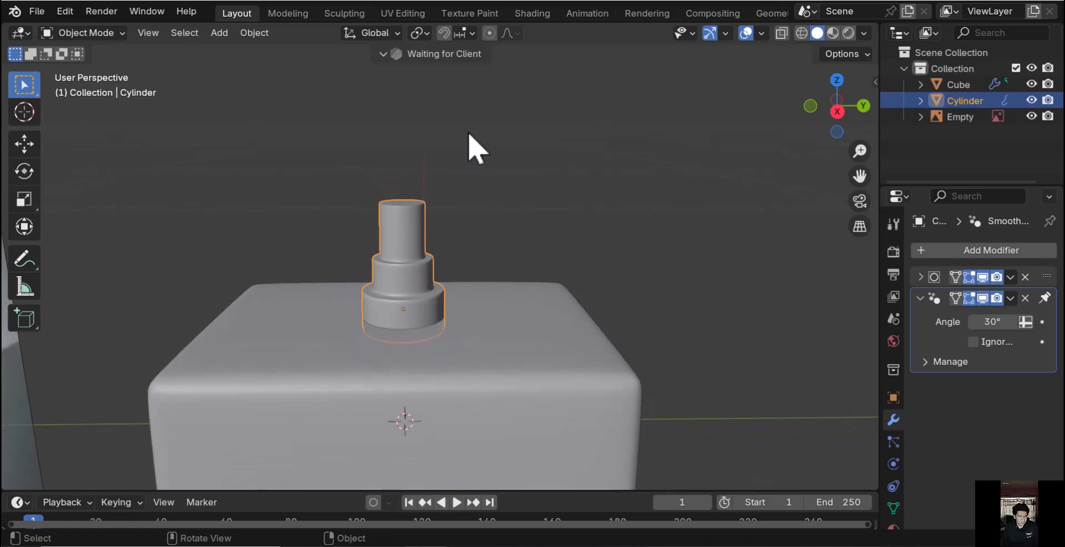
{"action": "left_click", "coordinate": [468, 133]}
{"action": "middle_click_drag", "start_coordinate": [471, 240], "coordinate": [397, 261]}
{"action": "left_click", "coordinate": [424, 278]}
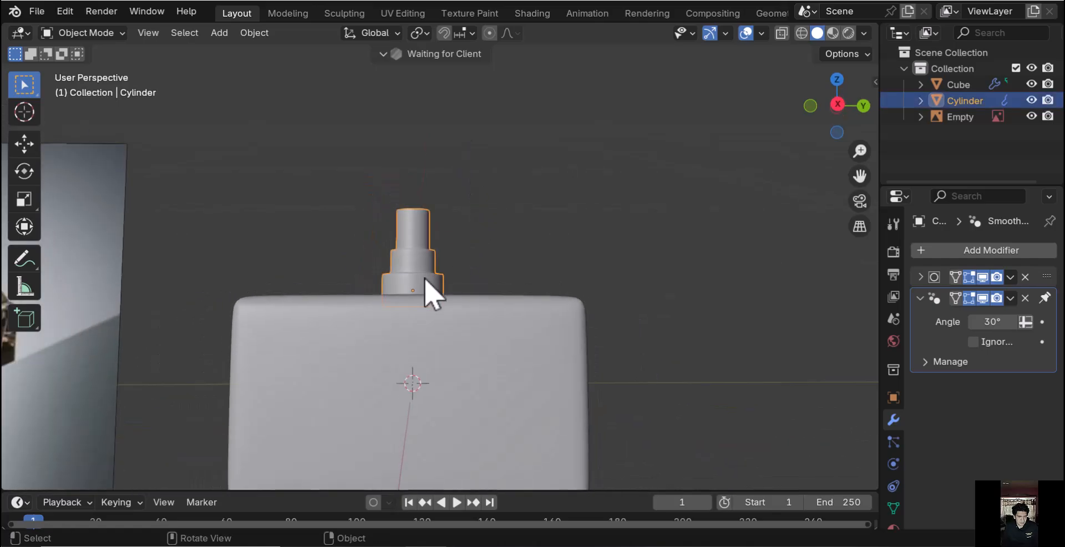
{"action": "key", "text": "g"}
{"action": "key", "text": "z"}
{"action": "left_click", "coordinate": [422, 274]}
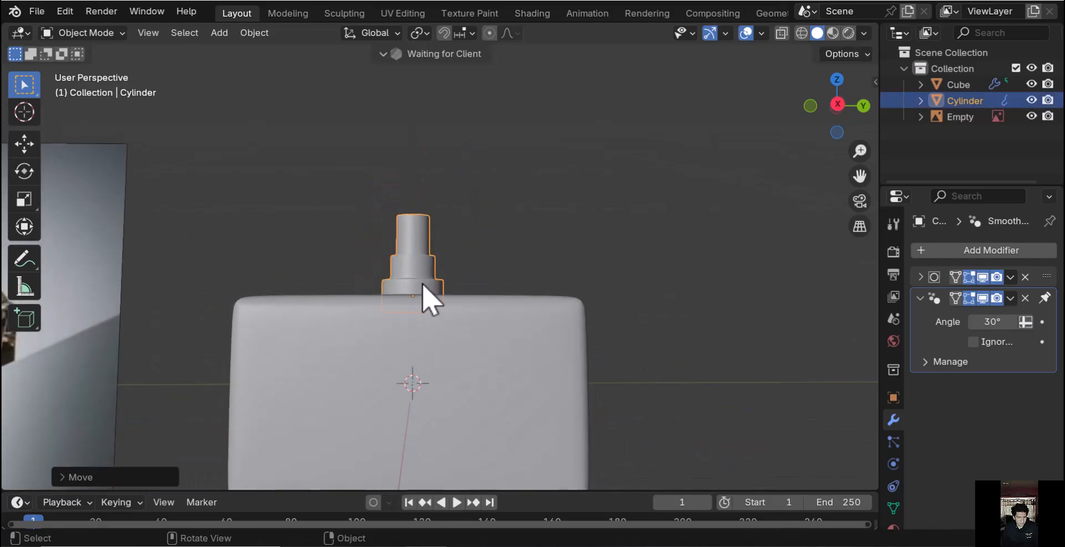
{"action": "left_click", "coordinate": [340, 217]}
{"action": "middle_click_drag", "start_coordinate": [340, 216], "coordinate": [325, 243]}
{"action": "key", "text": "ctrl+s"}
{"action": "middle_click_drag", "start_coordinate": [318, 321], "coordinate": [316, 300]}
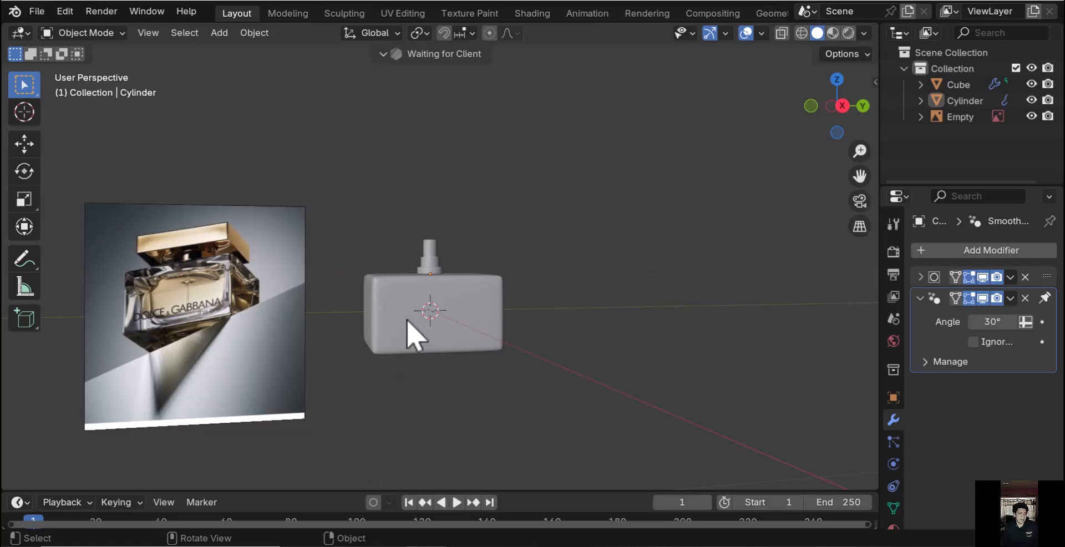
Duplicate the bottle body and raise the copy about 0.15 m along Z above it to start the cap
{"action": "left_click", "coordinate": [439, 336]}
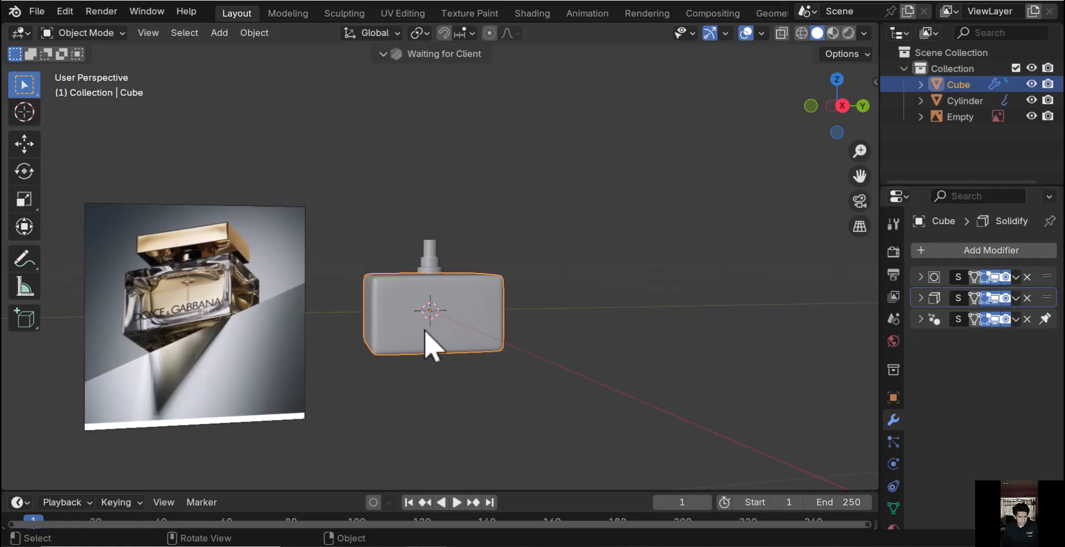
{"action": "key", "text": "shift+d"}
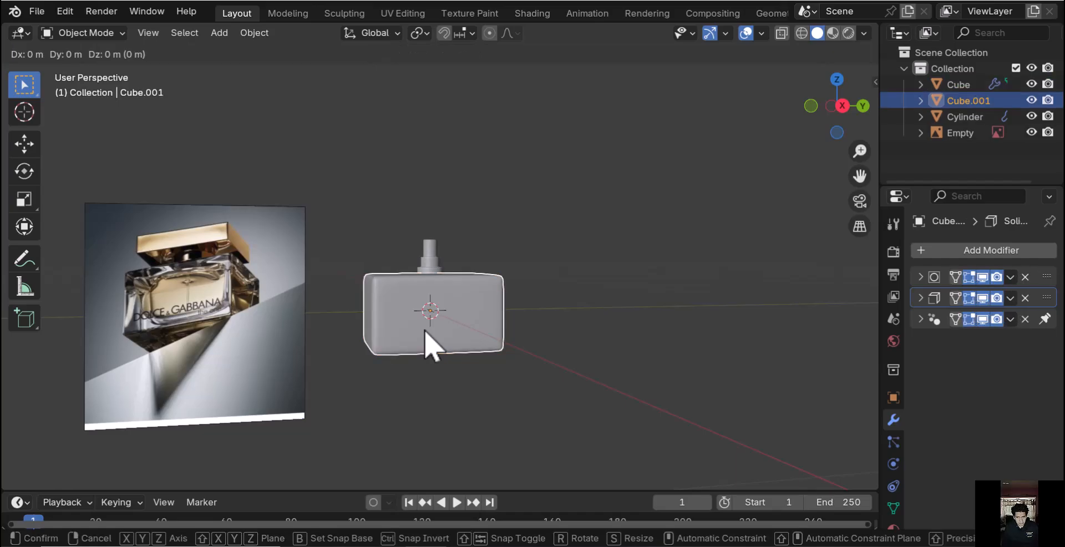
{"action": "left_click", "coordinate": [426, 331]}
{"action": "scroll", "coordinate": [426, 331], "scroll_direction": "up", "scroll_amount": 1}
{"action": "key", "text": "g"}
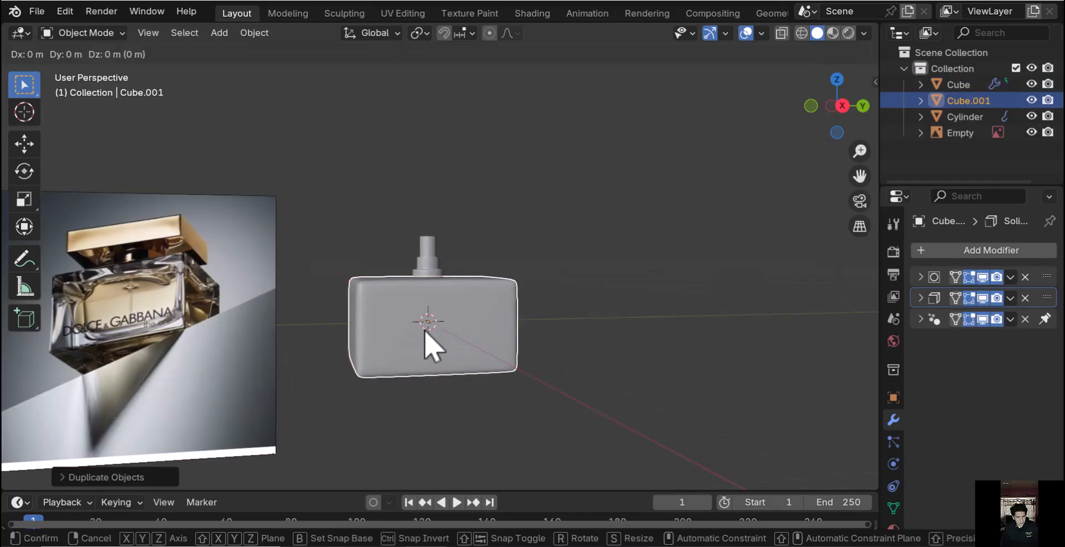
{"action": "key", "text": "z"}
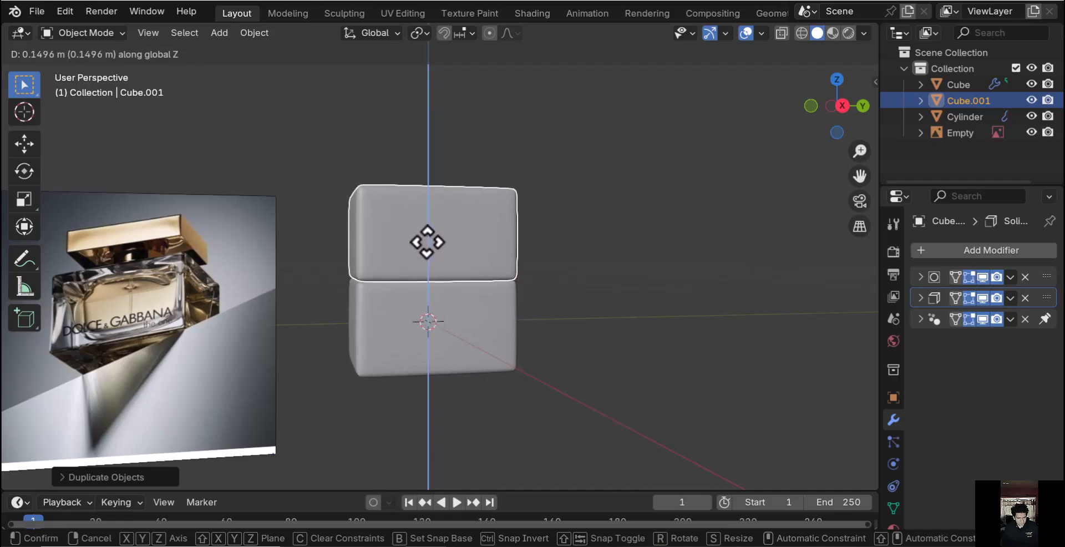
{"action": "left_click", "coordinate": [426, 244]}
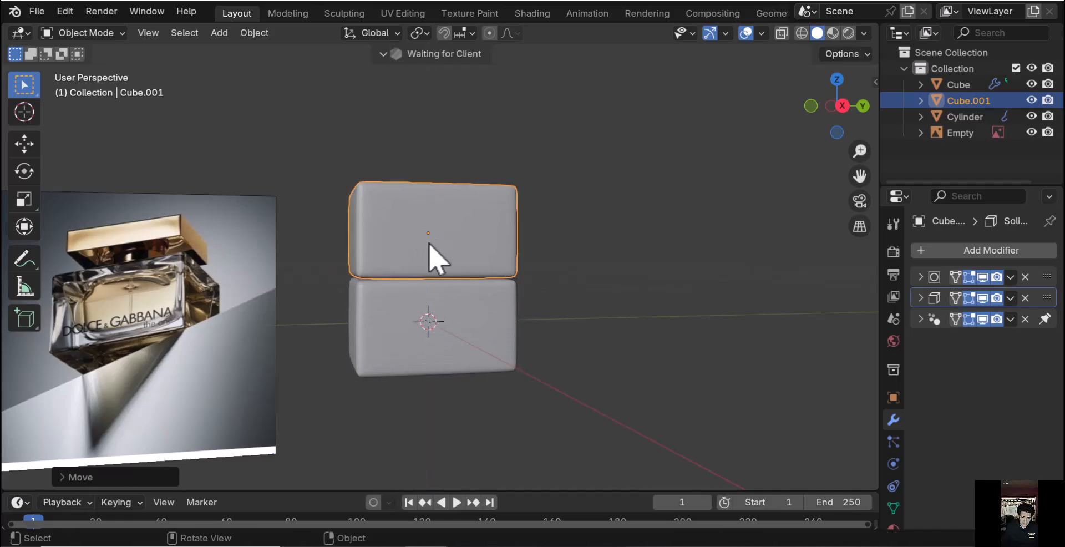
In the right view, scale the cap along Z to about 0.47 and lower it about 0.018 m along Z
{"action": "key", "text": "KP_3"}
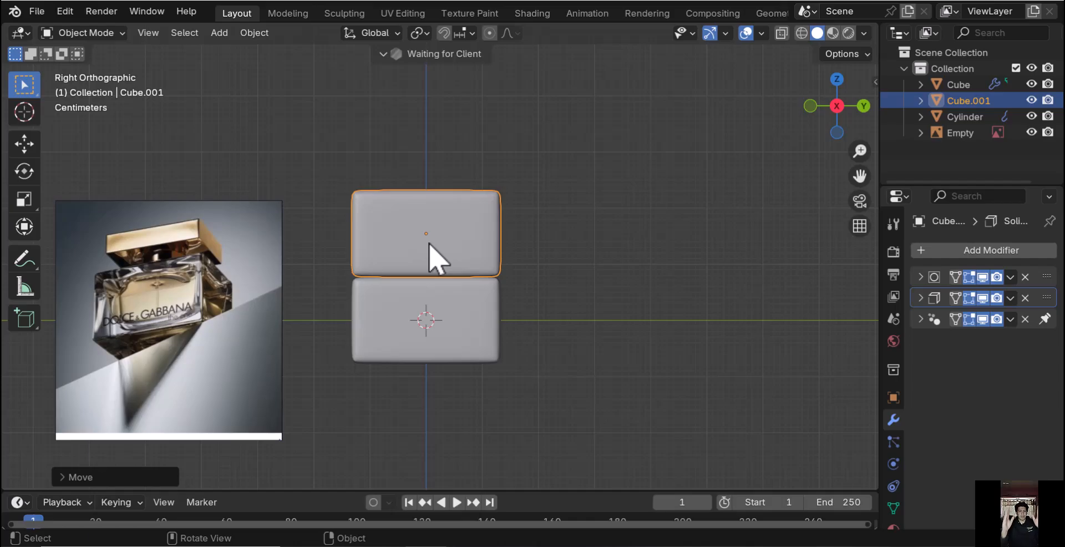
{"action": "key", "text": "s"}
{"action": "key", "text": "z"}
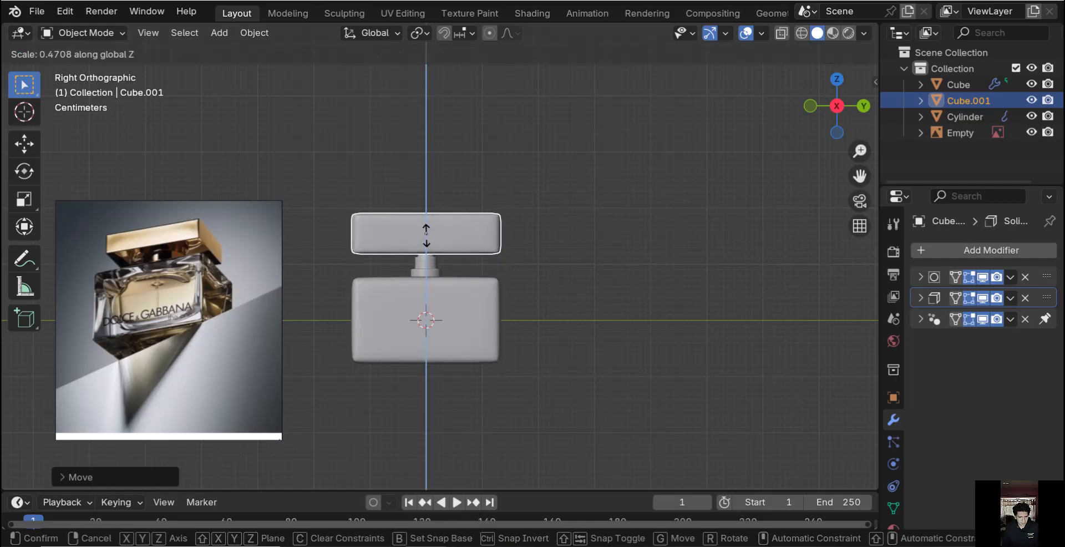
{"action": "left_click", "coordinate": [426, 235]}
{"action": "key", "text": "g"}
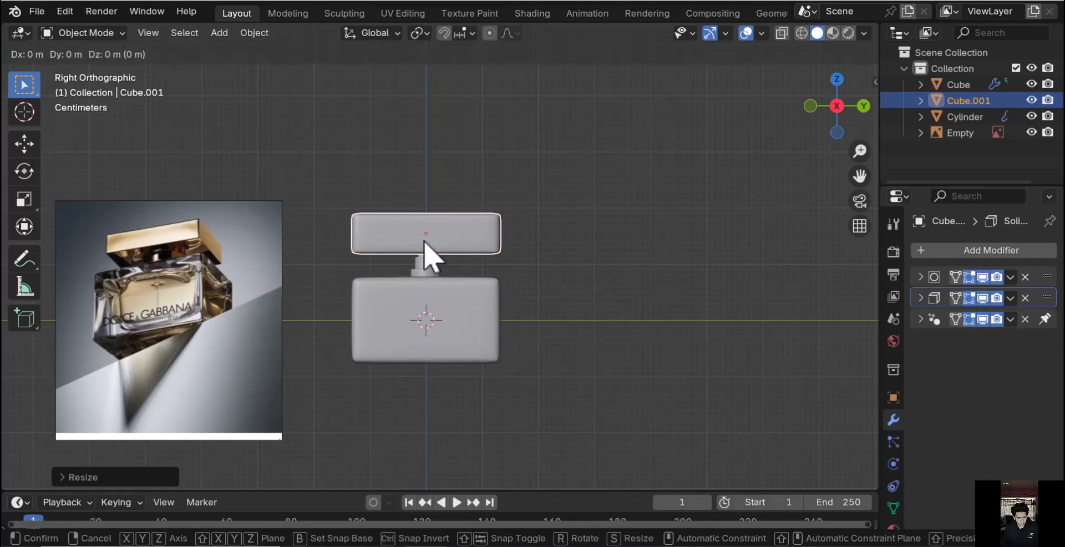
{"action": "key", "text": "z"}
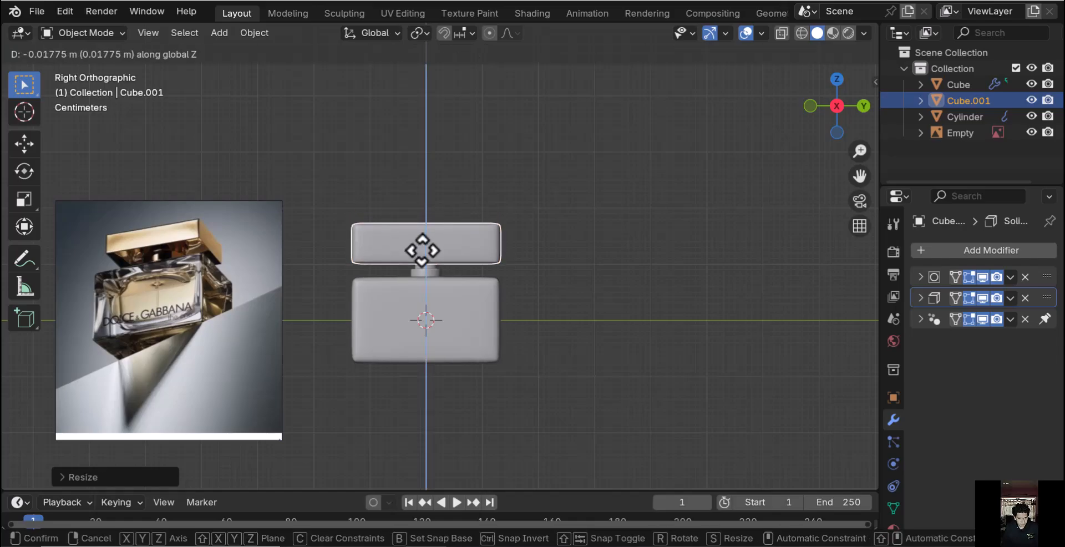
{"action": "left_click", "coordinate": [422, 250]}
{"action": "left_click", "coordinate": [586, 267]}
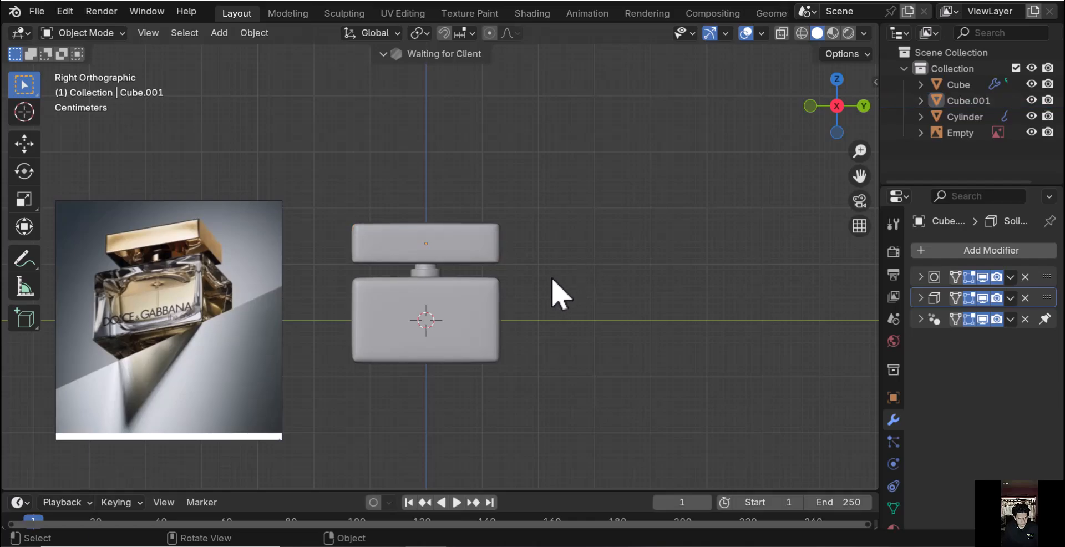
Lower the cap a little further along Z toward the bottle body
{"action": "middle_click_drag", "start_coordinate": [554, 288], "coordinate": [492, 238]}
{"action": "left_click", "coordinate": [489, 240]}
{"action": "key", "text": "g"}
{"action": "key", "text": "z"}
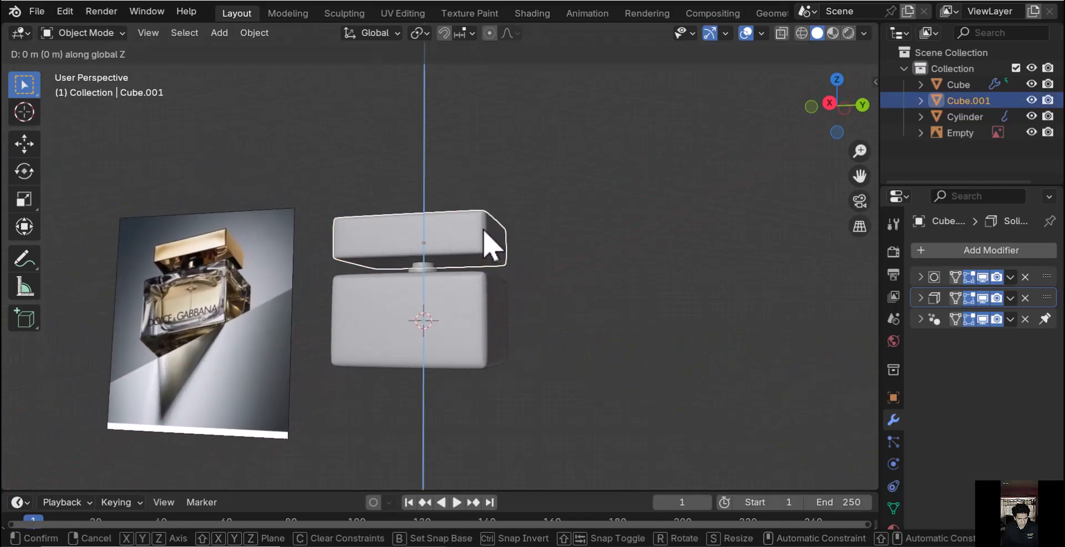
{"action": "left_click", "coordinate": [491, 245]}
{"action": "left_click", "coordinate": [550, 262]}
{"action": "mouse_move", "coordinate": [547, 251]}
{"action": "middle_mouse_down"}
{"action": "mouse_move", "coordinate": [564, 256]}
{"action": "mouse_move", "coordinate": [544, 260]}
{"action": "middle_mouse_up"}
Flatten the cap by scaling it along Z to about 0.83
{"action": "left_click", "coordinate": [438, 266]}
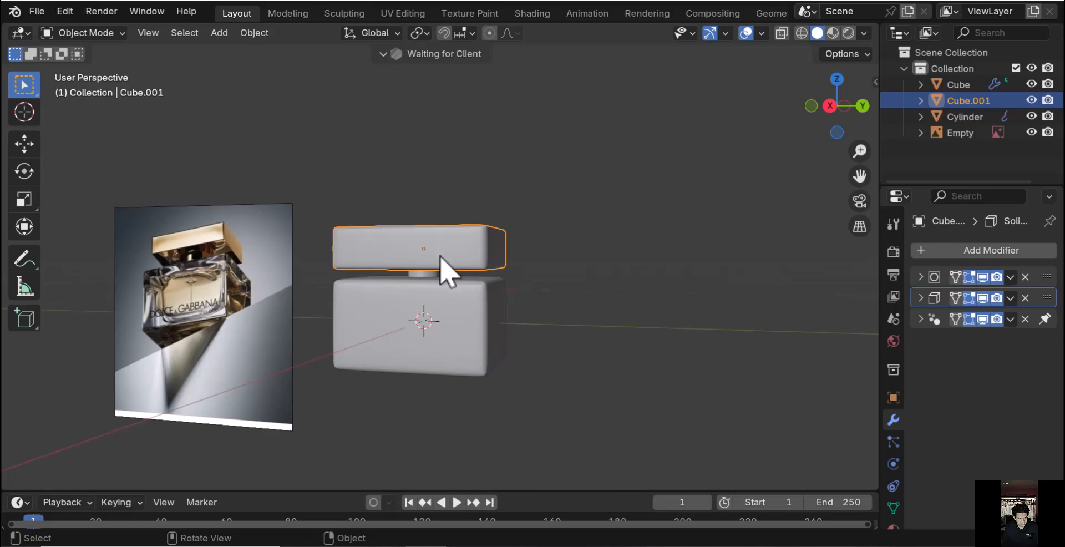
{"action": "key", "text": "s"}
{"action": "key", "text": "z"}
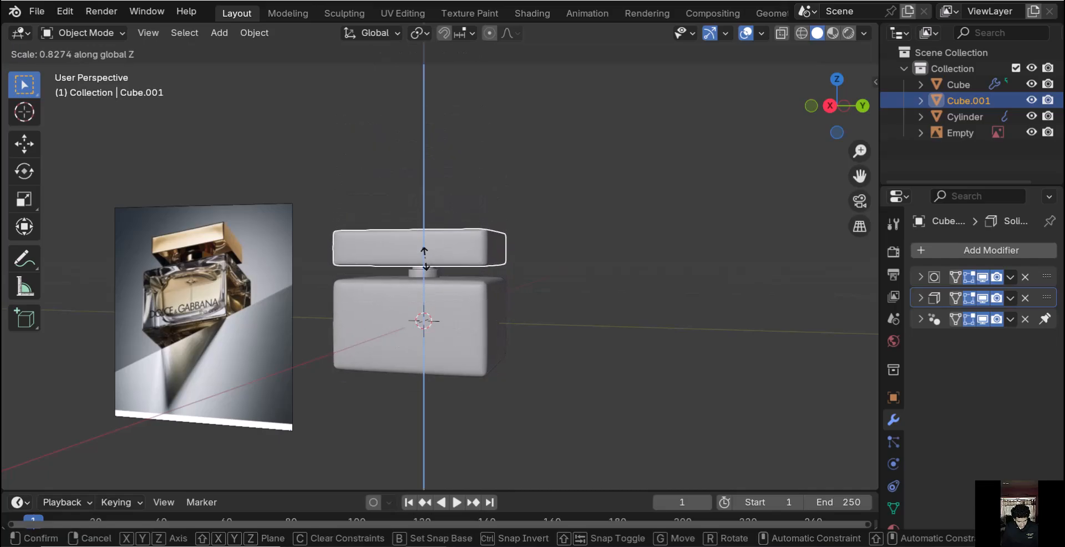
{"action": "left_click", "coordinate": [427, 259]}
{"action": "middle_click_drag", "start_coordinate": [436, 263], "coordinate": [514, 302]}
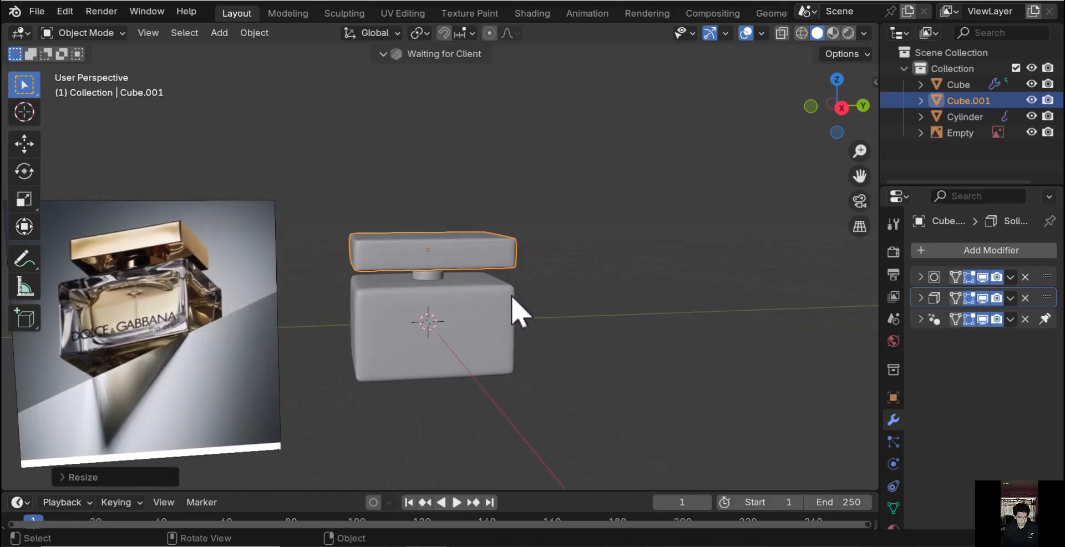
{"action": "left_click", "coordinate": [541, 337]}
Save the file and apply the scale of both the cap and the bottle body
{"action": "middle_click_drag", "start_coordinate": [545, 340], "coordinate": [545, 290]}
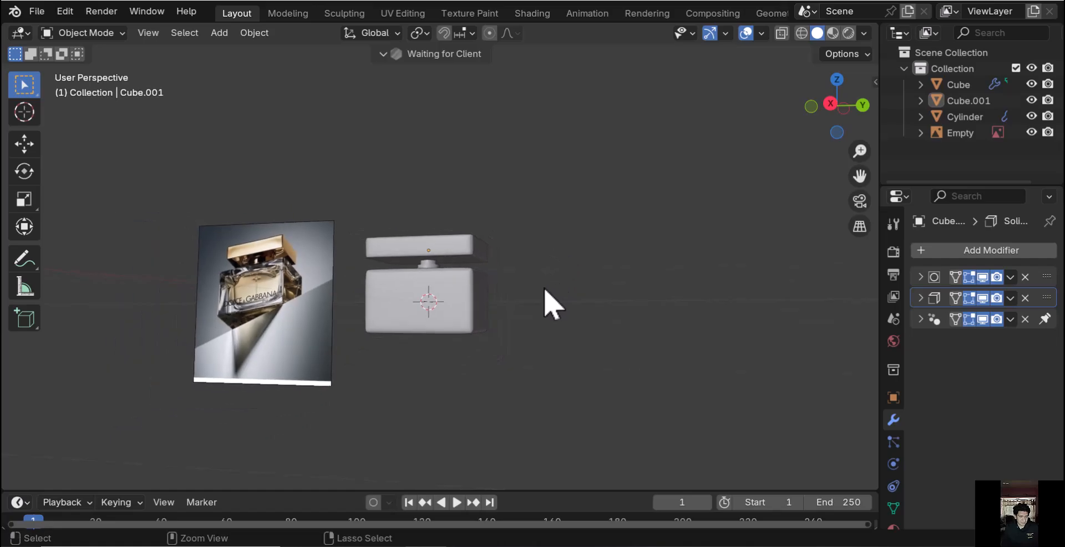
{"action": "key", "text": "ctrl+s"}
{"action": "left_click", "coordinate": [479, 241]}
{"action": "key", "text": "ctrl+a"}
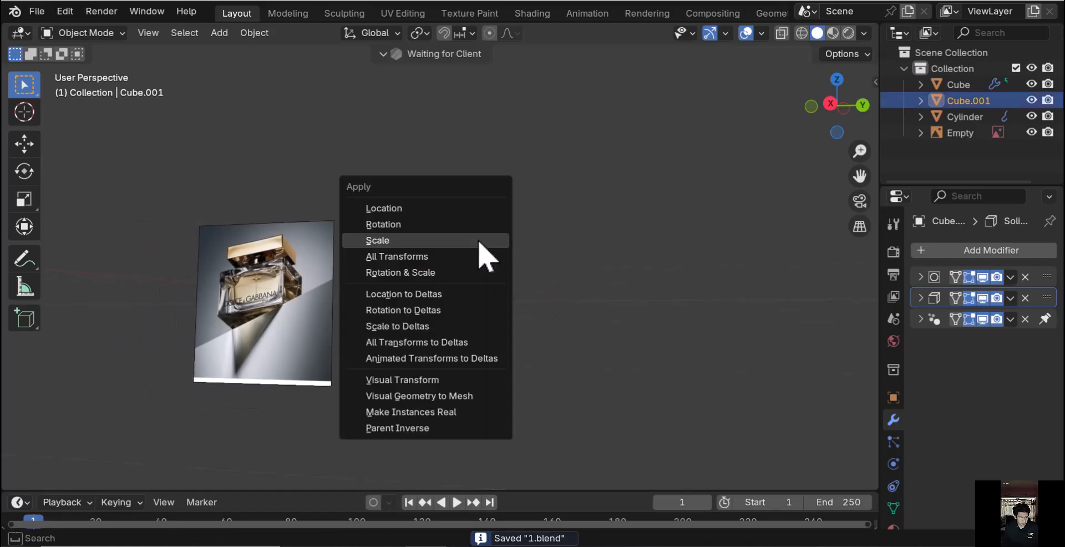
{"action": "left_click", "coordinate": [473, 242]}
{"action": "left_click", "coordinate": [468, 302]}
{"action": "key", "text": "ctrl+a"}
{"action": "left_click", "coordinate": [471, 297]}
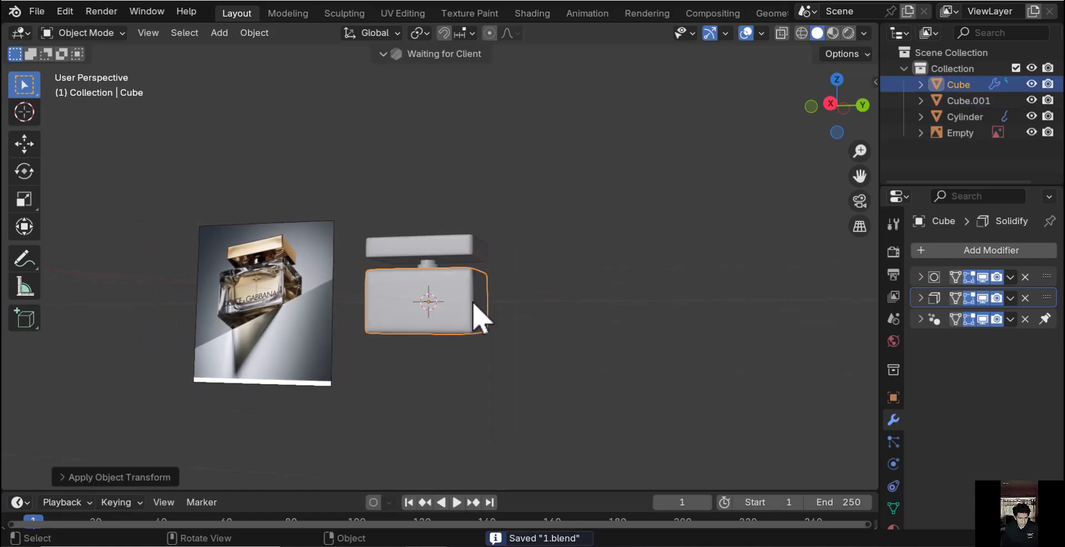
{"action": "left_click", "coordinate": [499, 304]}
Select the four large vertical side faces of the bottle body in Edit Mode
{"action": "middle_click_drag", "start_coordinate": [500, 304], "coordinate": [470, 319]}
{"action": "scroll", "coordinate": [239, 333], "scroll_direction": "up", "scroll_amount": 4}
{"action": "middle_click_drag", "start_coordinate": [250, 309], "coordinate": [468, 186], "text": "shift"}
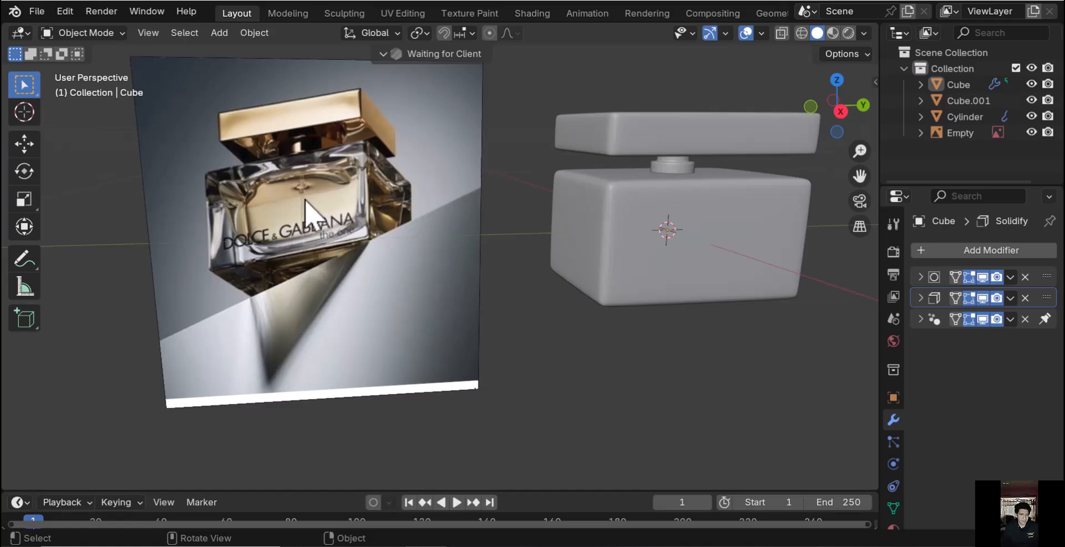
{"action": "middle_click_drag", "start_coordinate": [625, 342], "coordinate": [486, 381], "text": "shift"}
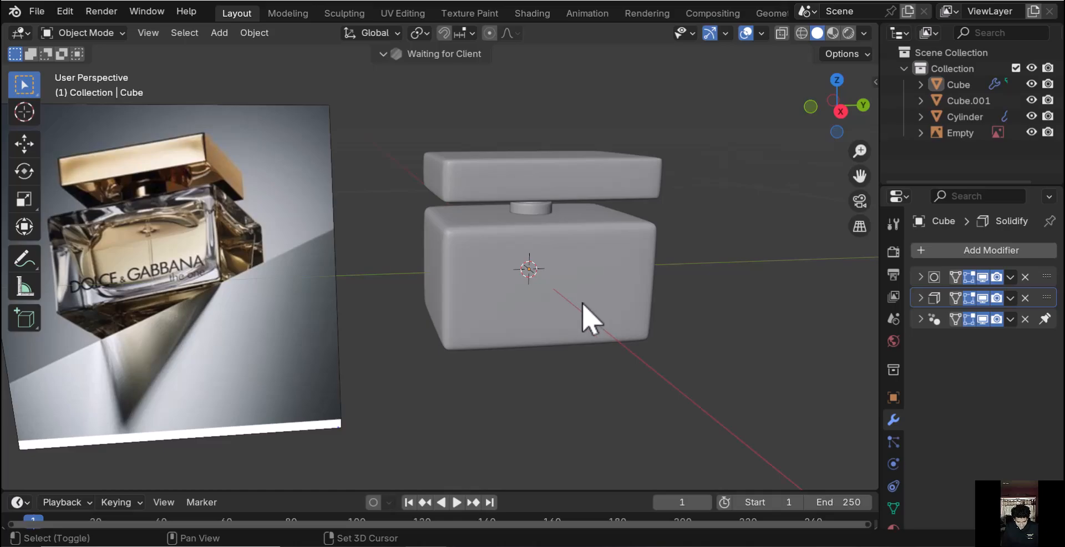
{"action": "middle_click_drag", "start_coordinate": [582, 304], "coordinate": [541, 294]}
{"action": "scroll", "coordinate": [542, 294], "scroll_direction": "up", "scroll_amount": 1}
{"action": "left_click", "coordinate": [545, 292]}
{"action": "key", "text": "Tab"}
{"action": "left_click", "coordinate": [595, 316]}
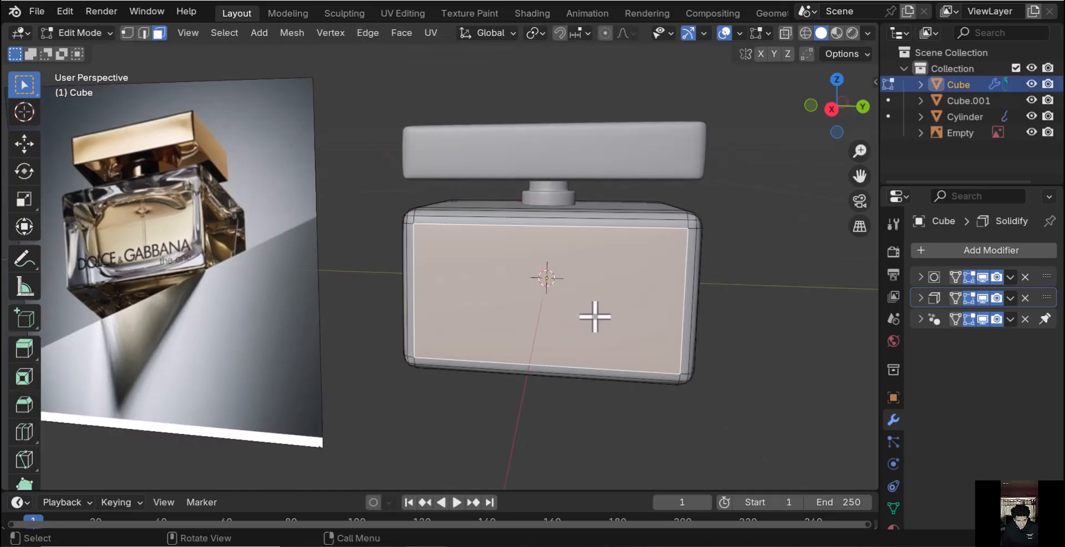
{"action": "middle_click_drag", "start_coordinate": [616, 368], "coordinate": [523, 385]}
{"action": "scroll", "coordinate": [523, 385], "scroll_direction": "up", "scroll_amount": 4}
{"action": "left_click", "coordinate": [541, 395], "text": "shift"}
{"action": "scroll", "coordinate": [616, 327], "scroll_direction": "down", "scroll_amount": 5}
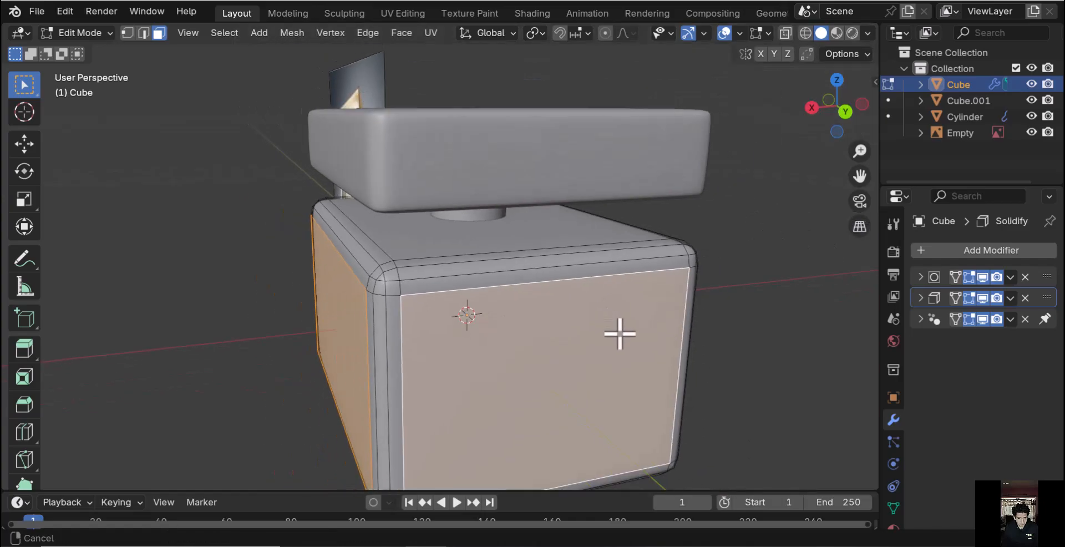
{"action": "middle_click_drag", "start_coordinate": [618, 332], "coordinate": [330, 347]}
{"action": "left_click", "coordinate": [456, 325], "text": "shift"}
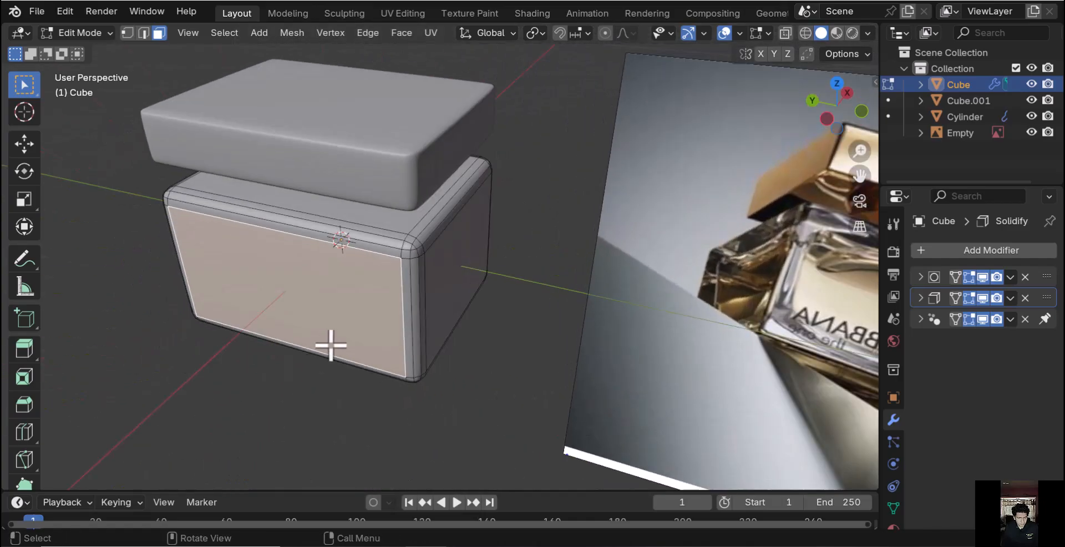
{"action": "left_click", "coordinate": [465, 275], "text": "shift"}
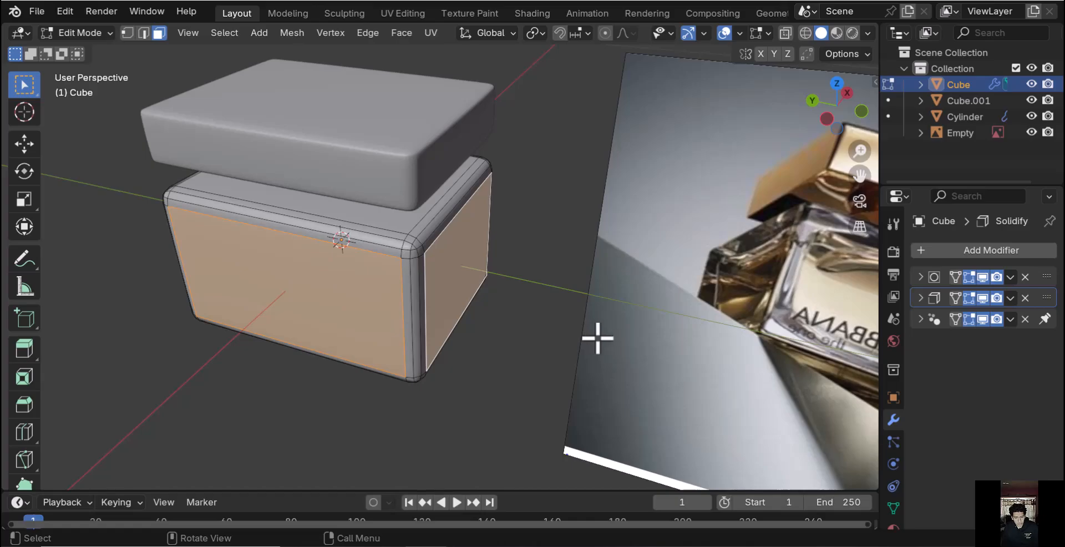
Inset the selected side faces of the body twice in succession to form nested rectangular borders
{"action": "key", "text": "i"}
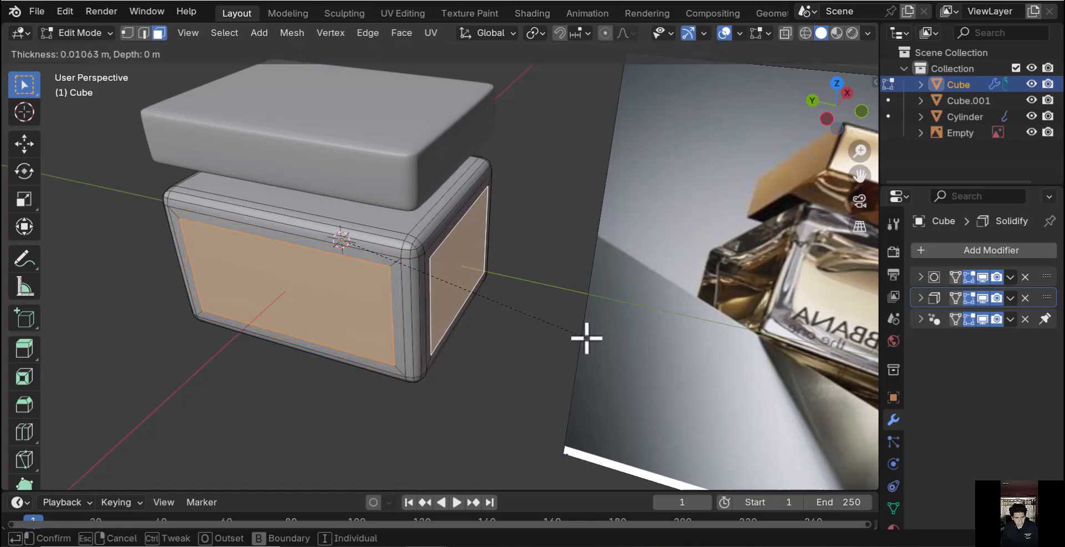
{"action": "left_click", "coordinate": [582, 336]}
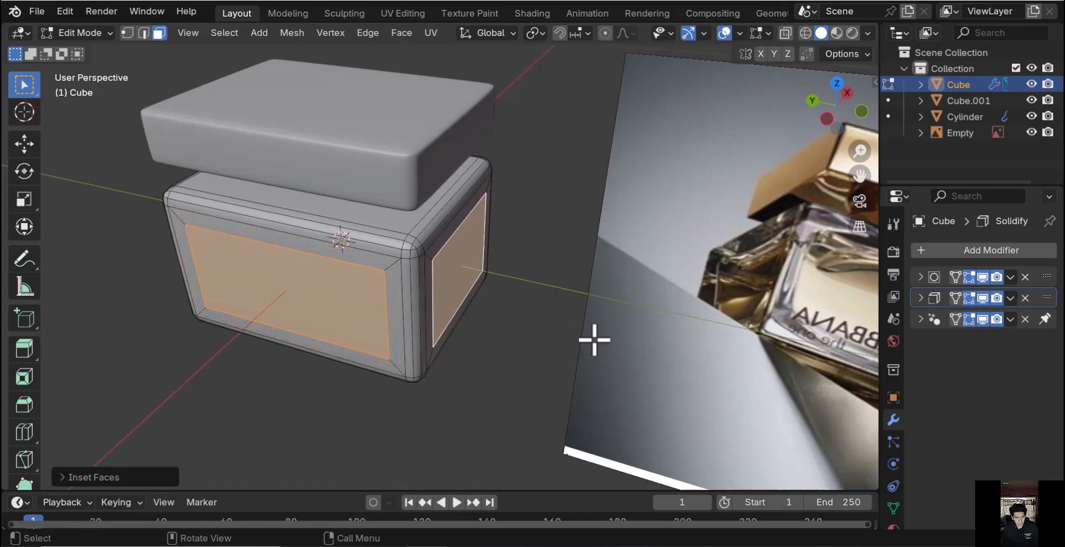
{"action": "key", "text": "i"}
{"action": "left_click", "coordinate": [581, 336]}
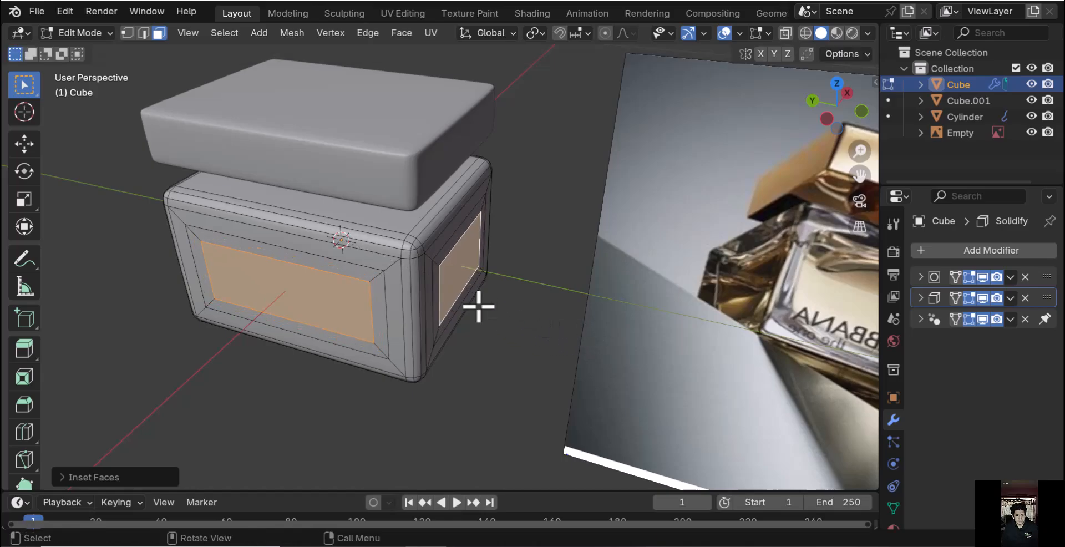
{"action": "middle_click_drag", "start_coordinate": [478, 306], "coordinate": [522, 341]}
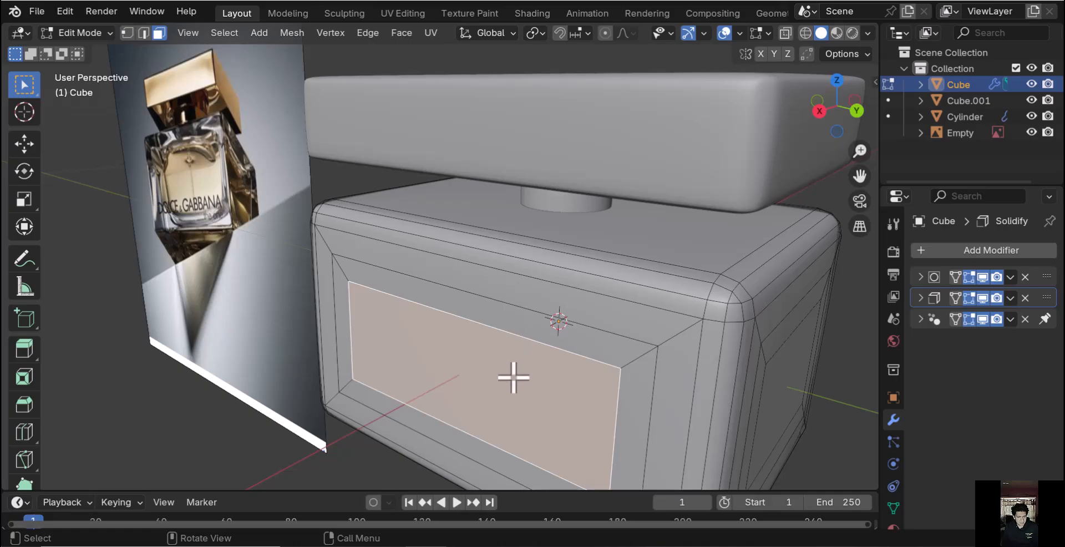
Try to push the inner inset face on the body's long side inward along X, and undo the move
{"action": "middle_click_drag", "start_coordinate": [514, 378], "coordinate": [450, 387]}
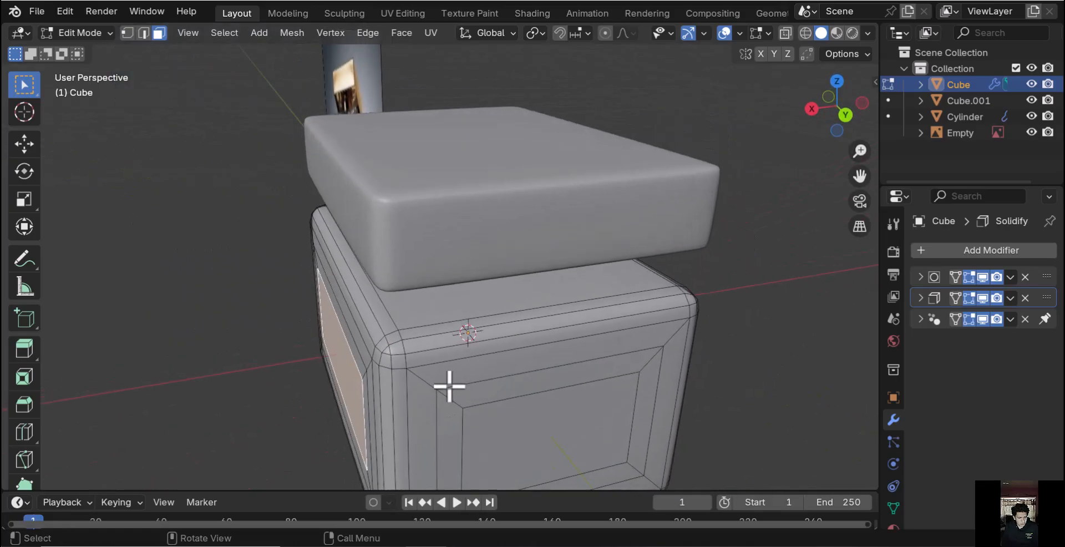
{"action": "key", "text": "g"}
{"action": "key", "text": "x"}
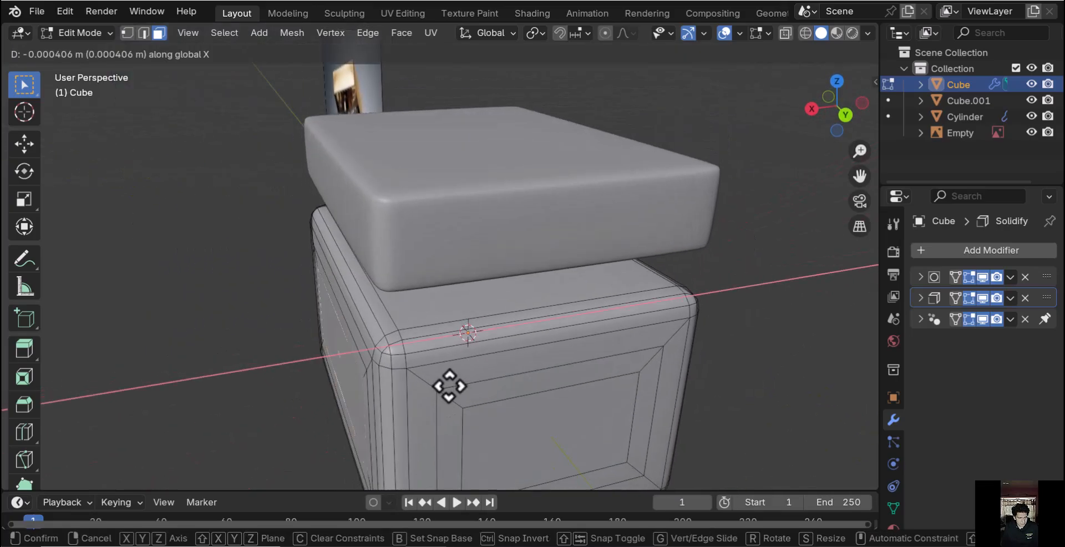
{"action": "left_click", "coordinate": [453, 386]}
{"action": "middle_click_drag", "start_coordinate": [475, 407], "coordinate": [513, 391]}
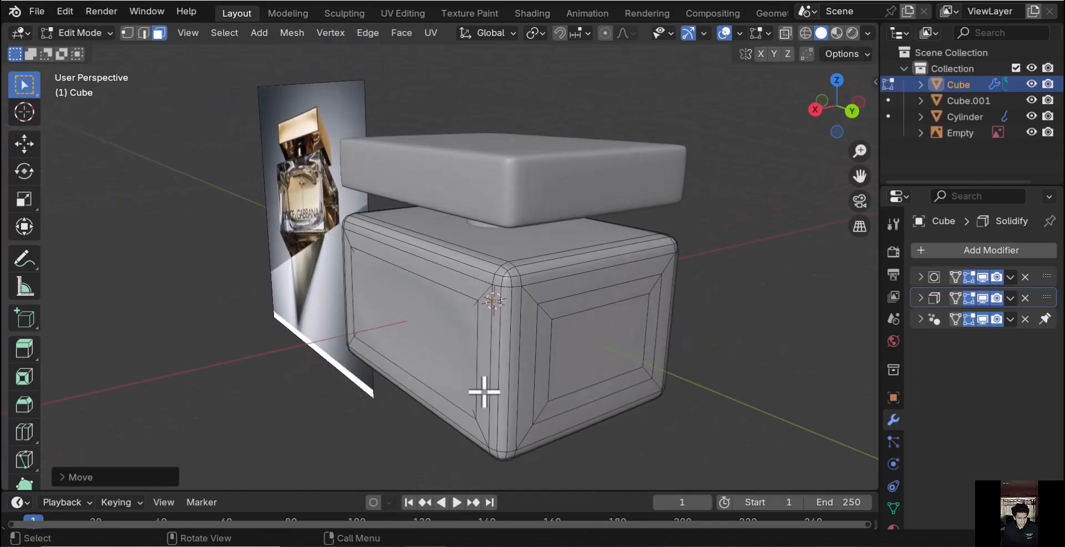
{"action": "key", "text": "g"}
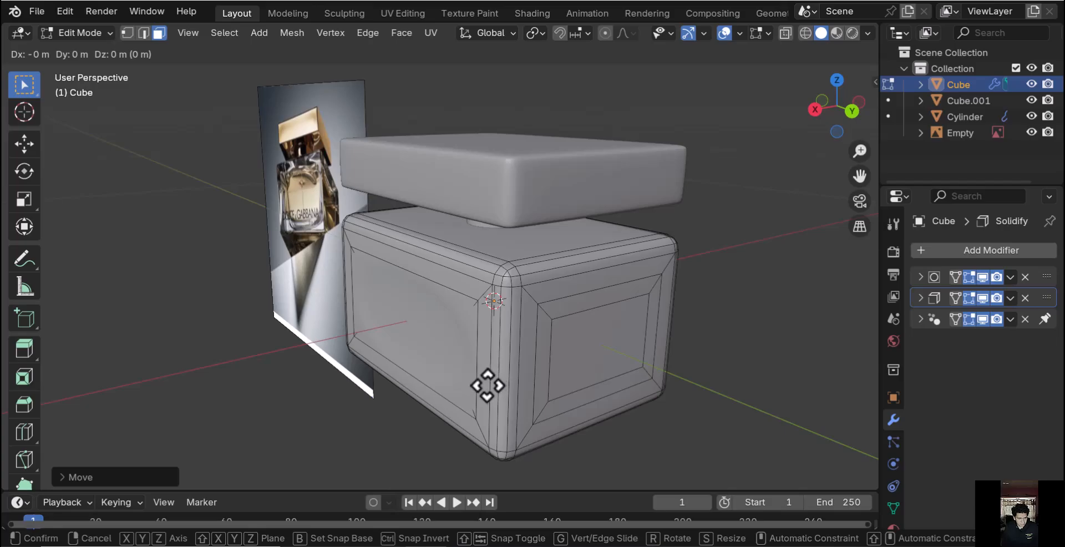
{"action": "right_click", "coordinate": [487, 386]}
{"action": "key", "text": "ctrl+z"}
{"action": "key", "text": "ctrl+z"}
{"action": "key", "text": "ctrl+z"}
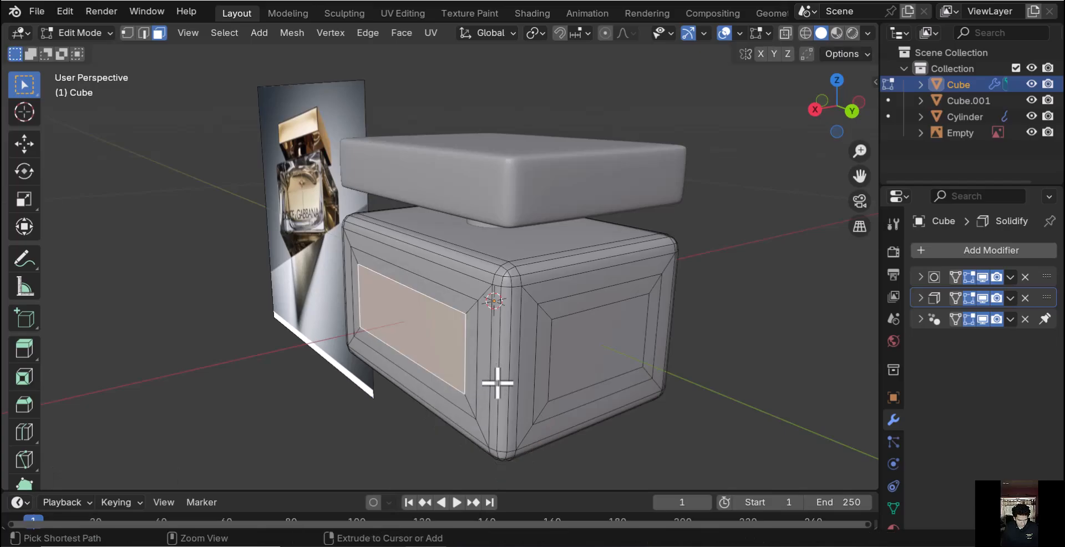
Push the inner inset face of the body's long side inward along X and that of the adjacent short side inward along Y
{"action": "key", "text": "g"}
{"action": "key", "text": "x"}
{"action": "left_click", "coordinate": [487, 355]}
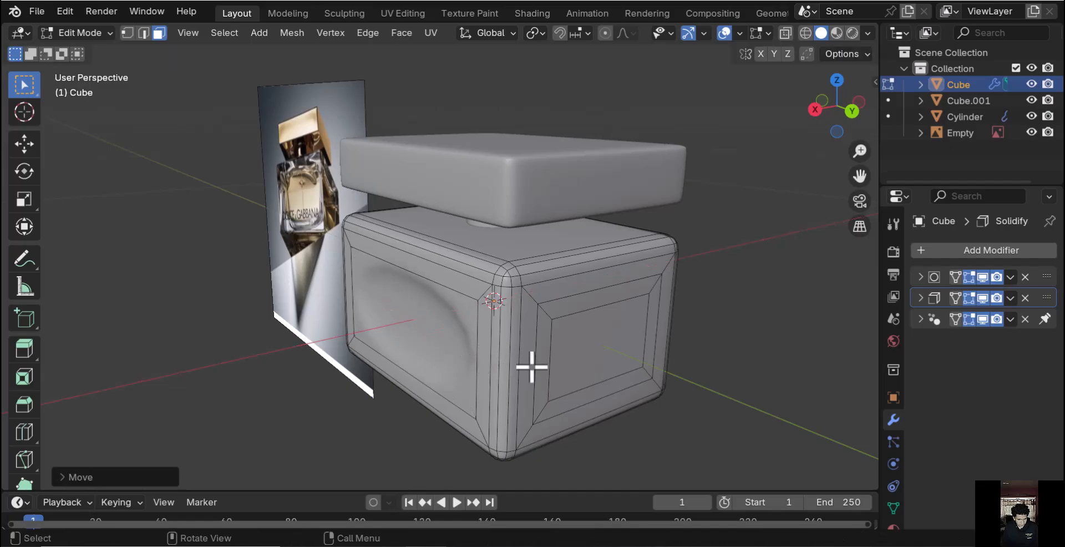
{"action": "left_click", "coordinate": [586, 354]}
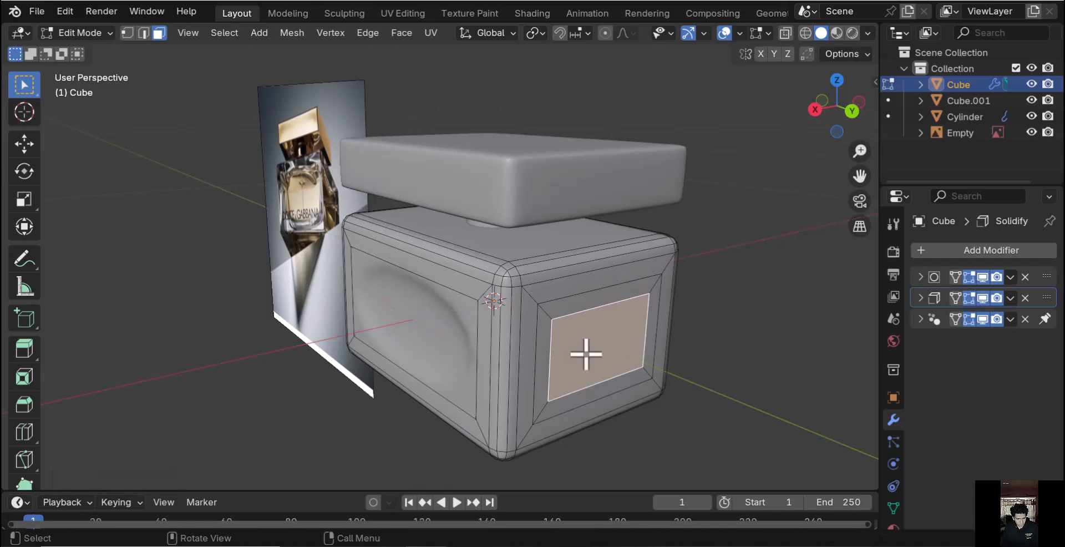
{"action": "key", "text": "g"}
{"action": "key", "text": "y"}
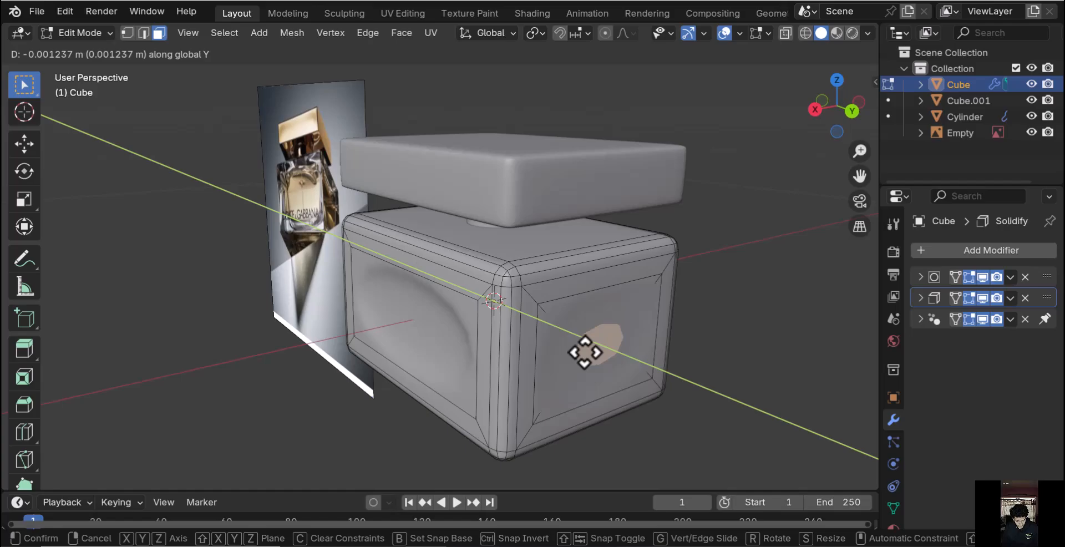
{"action": "left_click", "coordinate": [584, 351]}
Dent the two remaining body sides by pushing their inner faces inward along X and Y, and return to Object Mode
{"action": "middle_click_drag", "start_coordinate": [583, 350], "coordinate": [385, 340]}
{"action": "left_click", "coordinate": [393, 344]}
{"action": "key", "text": "g"}
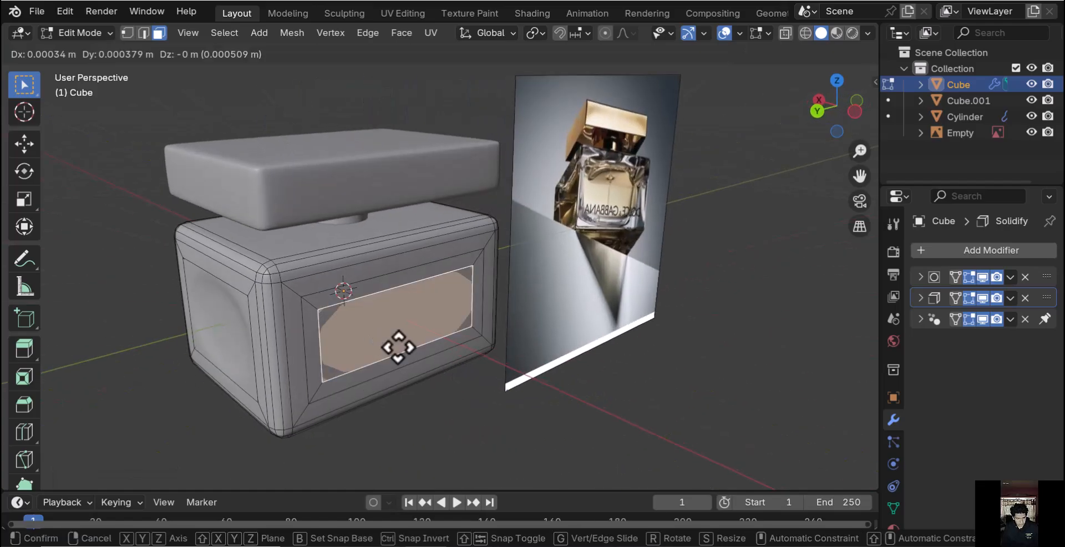
{"action": "key", "text": "x"}
{"action": "left_click", "coordinate": [393, 348]}
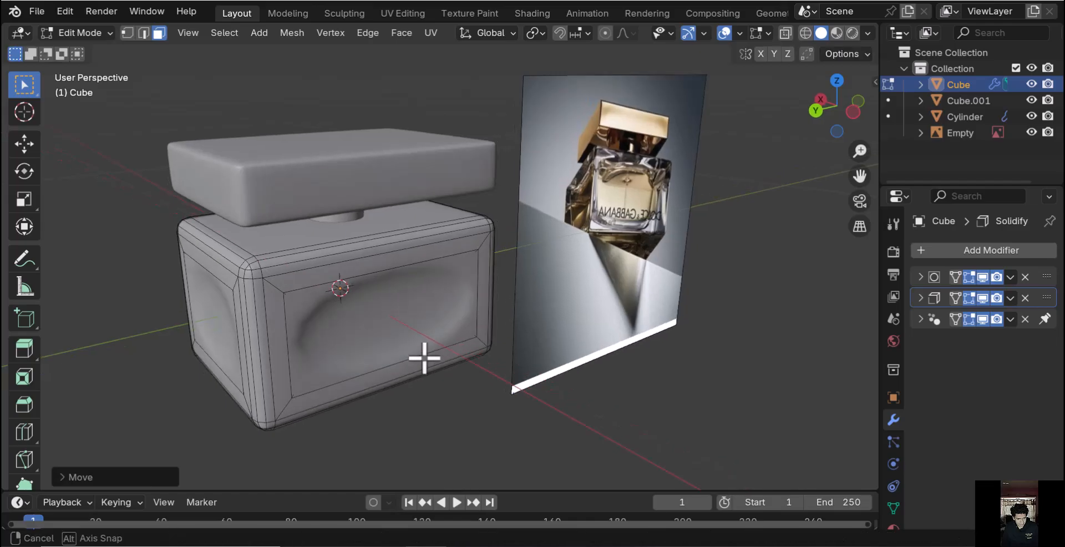
{"action": "middle_click_drag", "start_coordinate": [423, 357], "coordinate": [375, 333]}
{"action": "left_click", "coordinate": [453, 274]}
{"action": "key", "text": "g"}
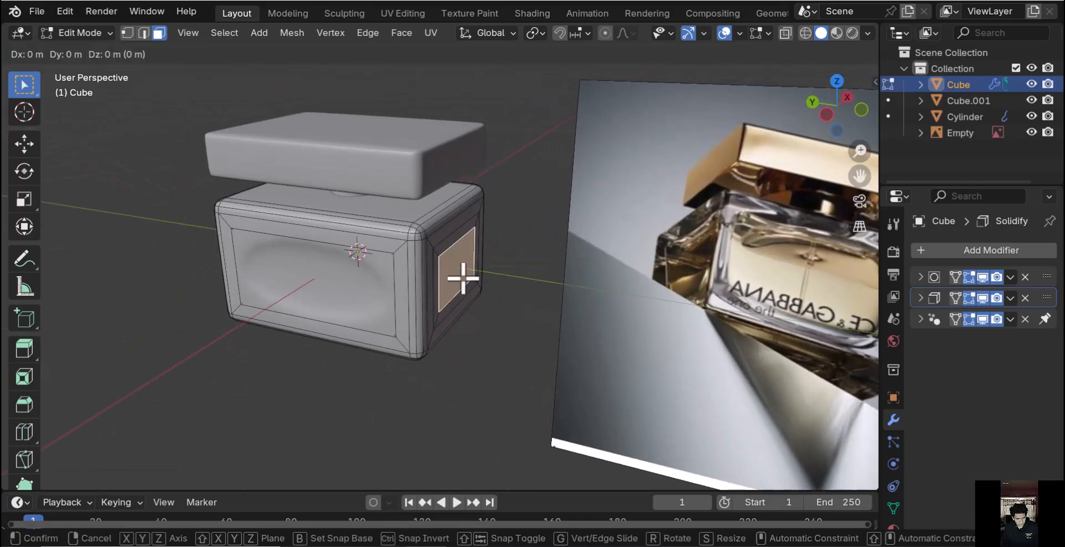
{"action": "key", "text": "y"}
{"action": "left_click", "coordinate": [457, 276]}
{"action": "middle_click_drag", "start_coordinate": [452, 274], "coordinate": [356, 226]}
{"action": "key", "text": "Tab"}
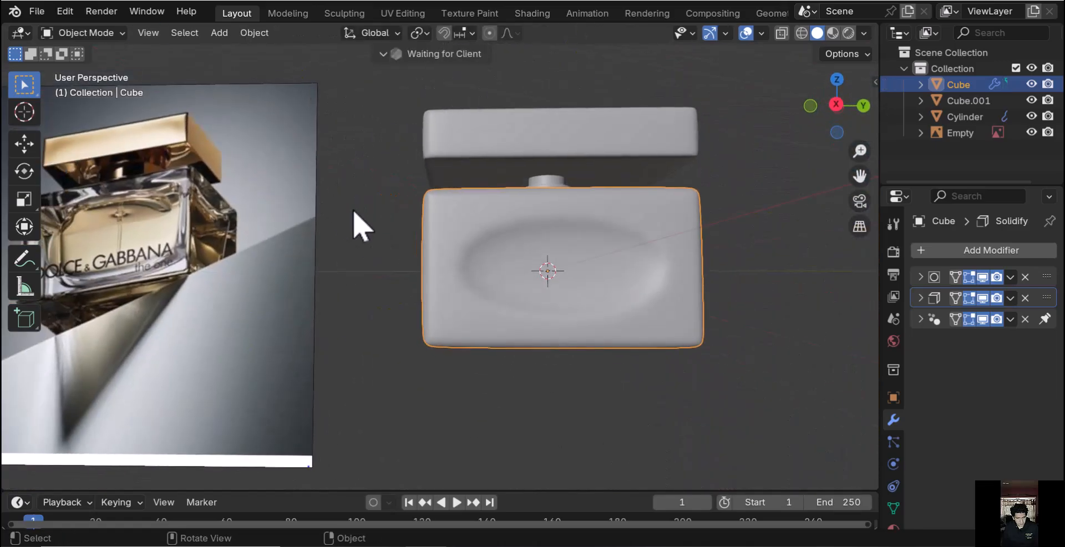
Apply Shade Auto Smooth to the bottle body and save the file
{"action": "middle_click_drag", "start_coordinate": [469, 319], "coordinate": [494, 322]}
{"action": "right_click", "coordinate": [474, 252]}
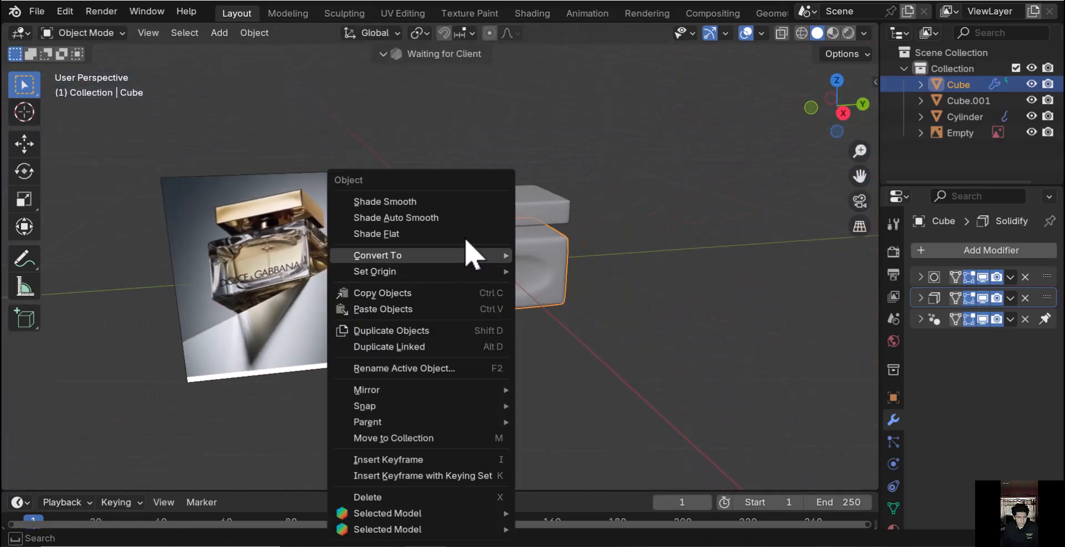
{"action": "left_click", "coordinate": [443, 199]}
{"action": "right_click", "coordinate": [463, 300]}
{"action": "left_click", "coordinate": [408, 217]}
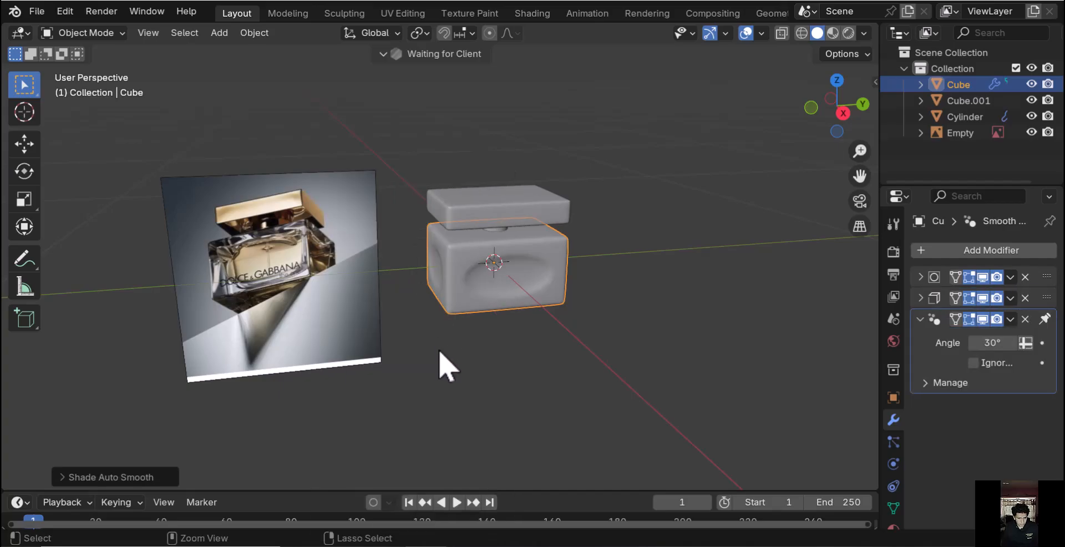
{"action": "middle_click_drag", "start_coordinate": [444, 361], "coordinate": [451, 388]}
{"action": "left_click", "coordinate": [454, 386]}
{"action": "right_click", "coordinate": [498, 362]}
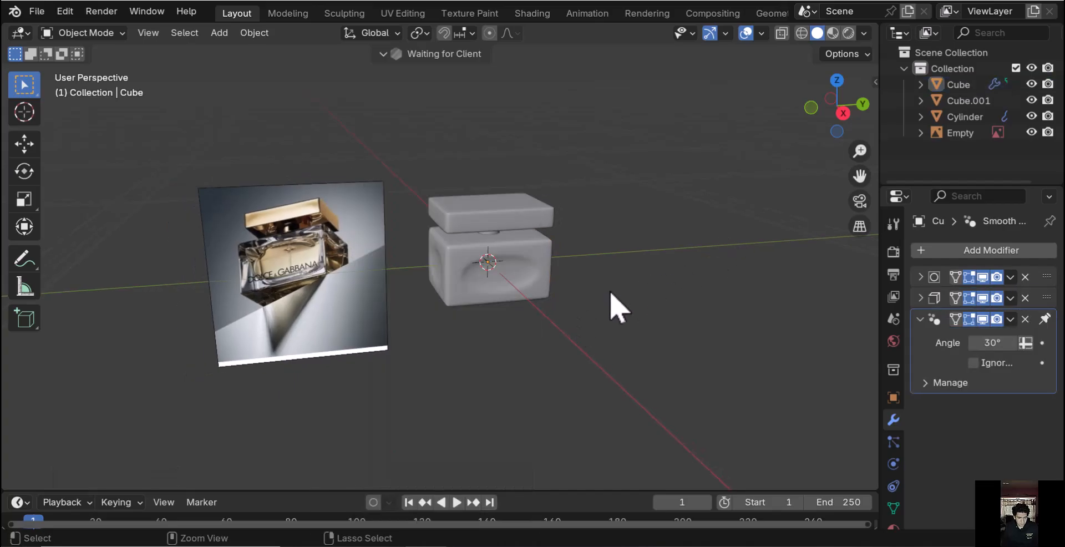
{"action": "key", "text": "ctrl+s"}
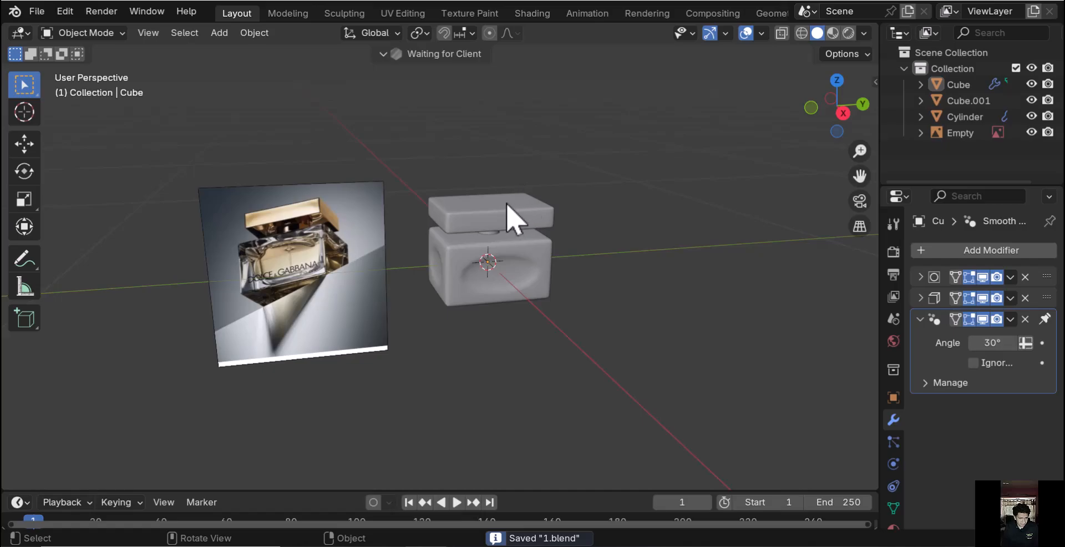
Inset the front long side face of the cap and narrow the inset face along Y to about 0.8
{"action": "scroll", "coordinate": [516, 211], "scroll_direction": "up", "scroll_amount": 5}
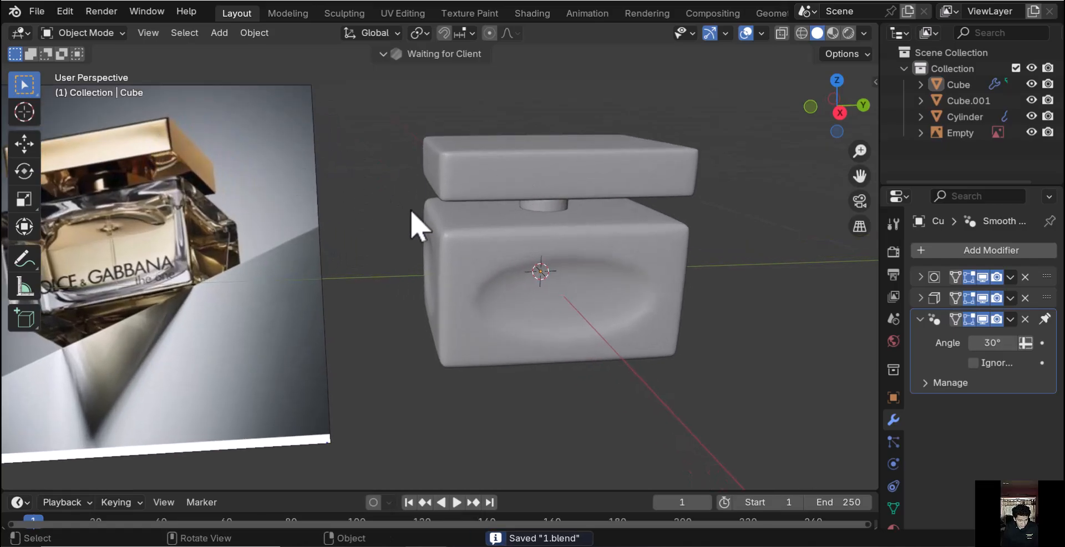
{"action": "scroll", "coordinate": [625, 221], "scroll_direction": "up", "scroll_amount": 5}
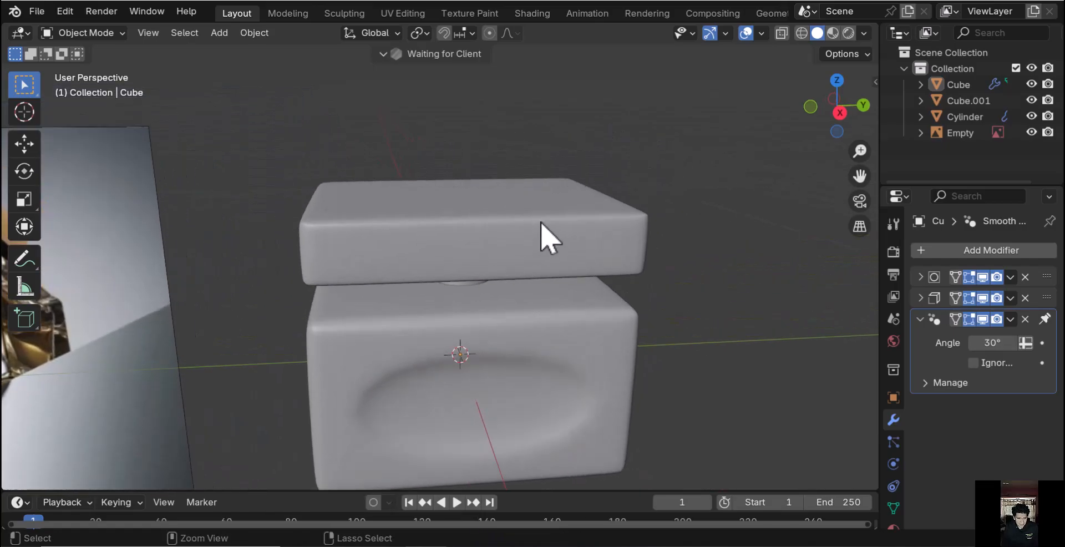
{"action": "left_click", "coordinate": [546, 235]}
{"action": "key", "text": "Tab"}
{"action": "left_click", "coordinate": [530, 251]}
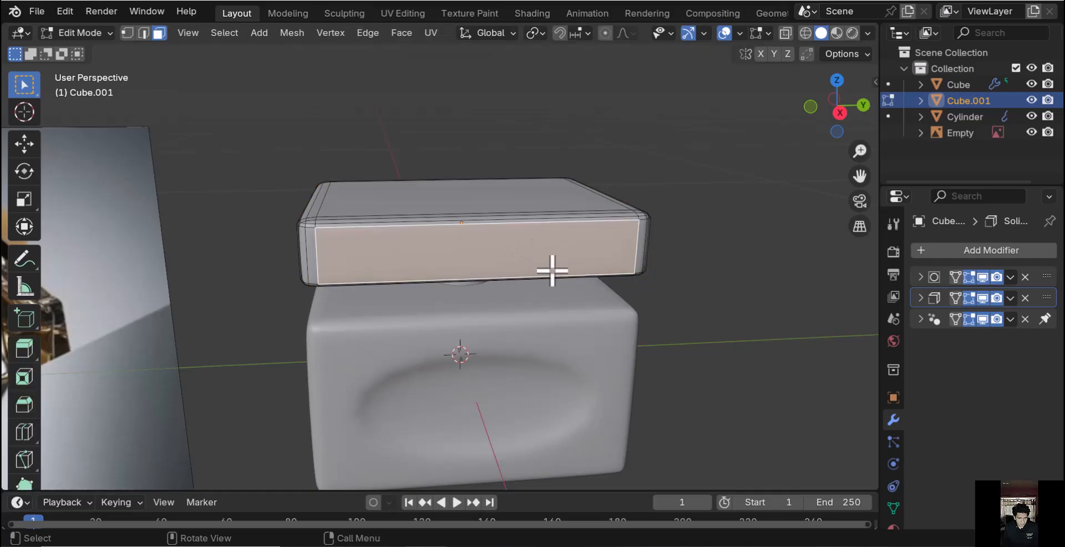
{"action": "key", "text": "i"}
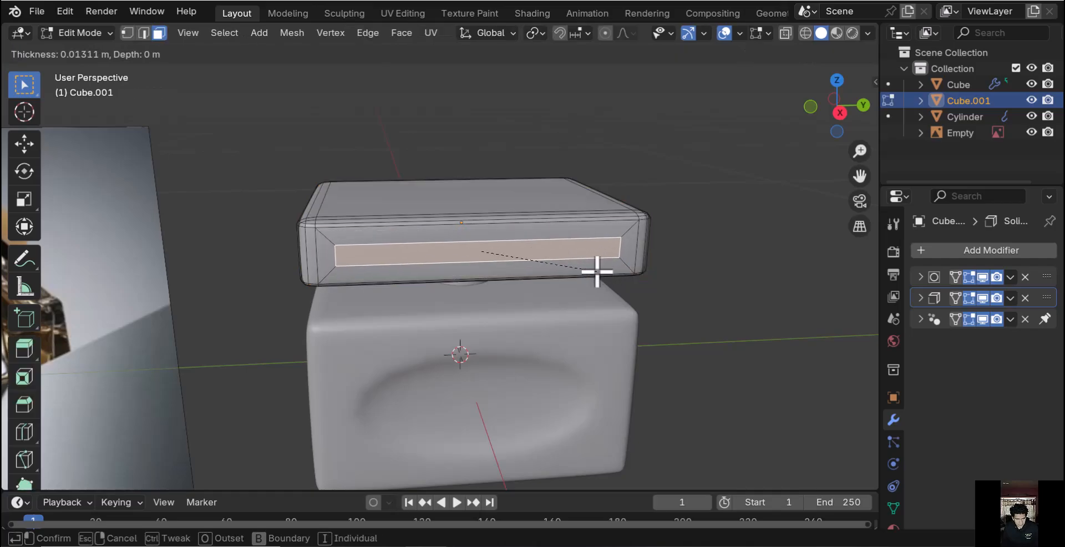
{"action": "left_click", "coordinate": [602, 286]}
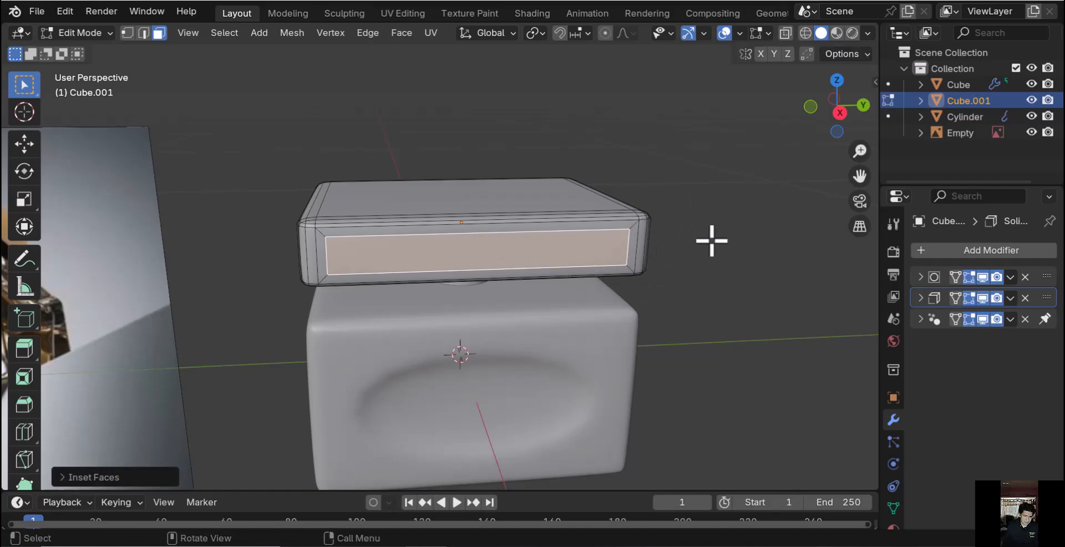
{"action": "key", "text": "s"}
{"action": "key", "text": "y"}
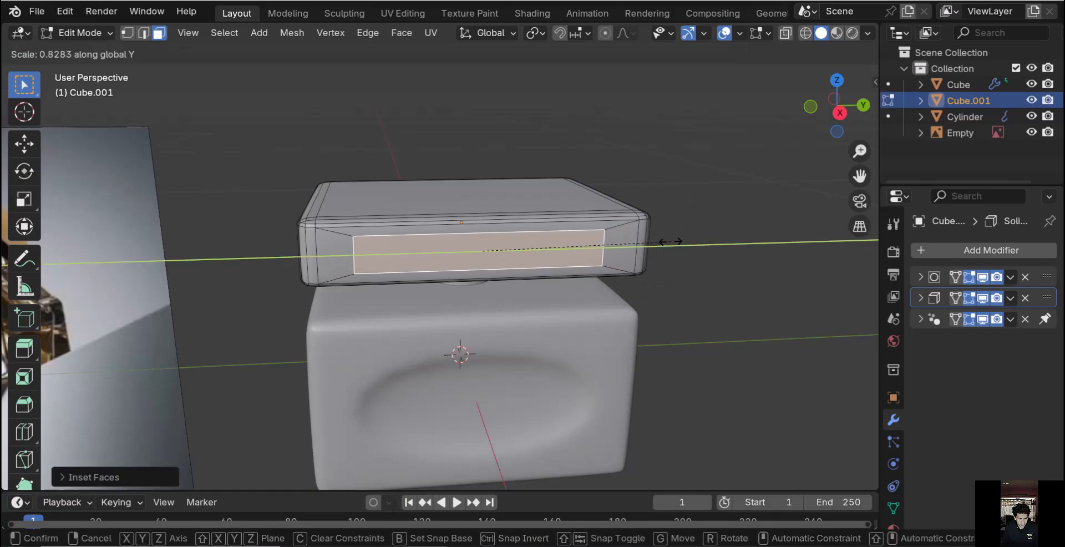
{"action": "left_click", "coordinate": [661, 244]}
Push the narrowed inset face on the cap's long side inward along X by about 0.006 m
{"action": "key", "text": "e"}
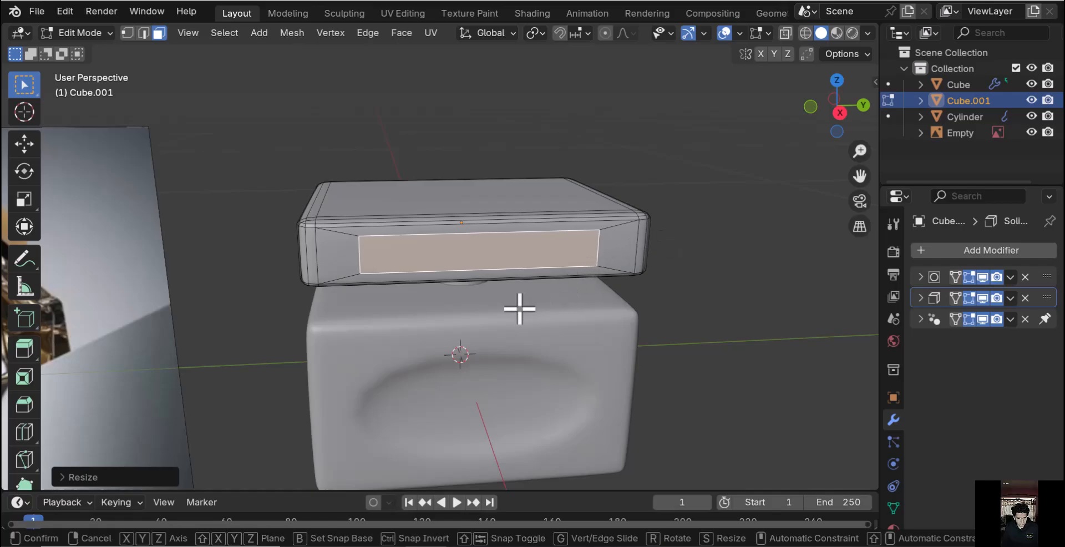
{"action": "key", "text": "x"}
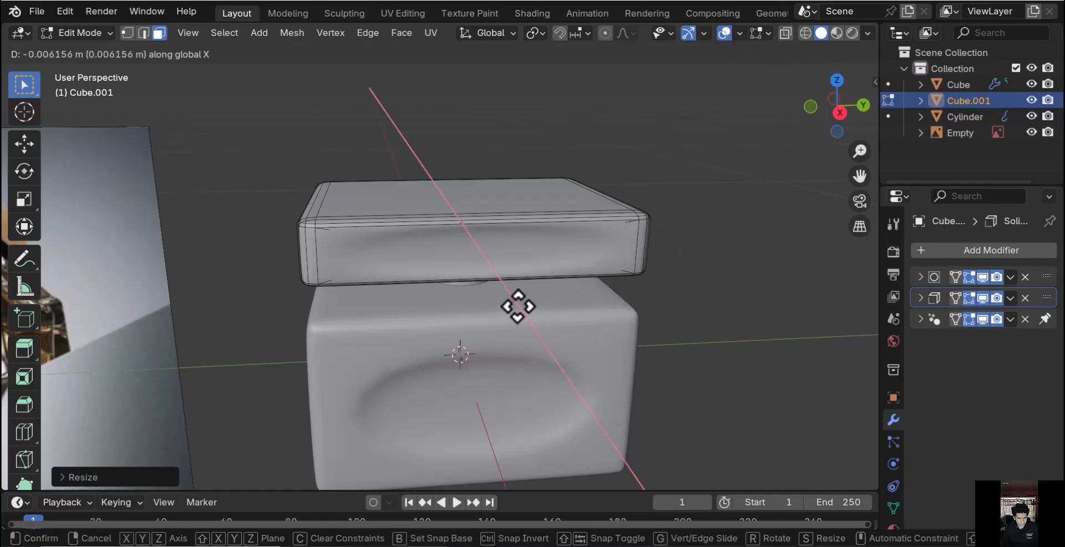
{"action": "left_click", "coordinate": [518, 306]}
Inset the cap's adjacent short side face by about 0.0116 m and narrow the inset face along X
{"action": "middle_click_drag", "start_coordinate": [587, 269], "coordinate": [441, 293]}
{"action": "left_click", "coordinate": [574, 300]}
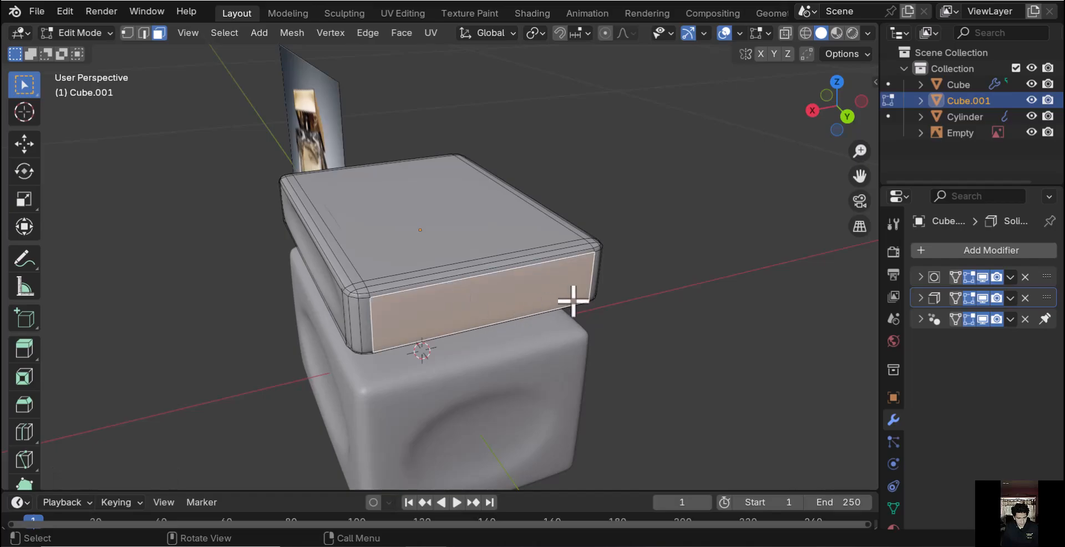
{"action": "key", "text": "i"}
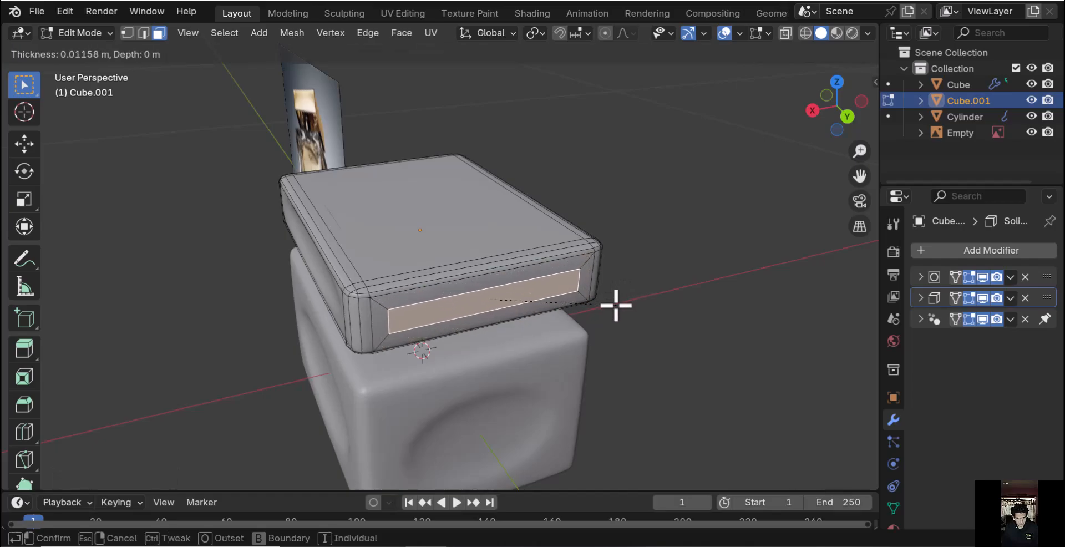
{"action": "left_click", "coordinate": [616, 304]}
{"action": "key", "text": "s"}
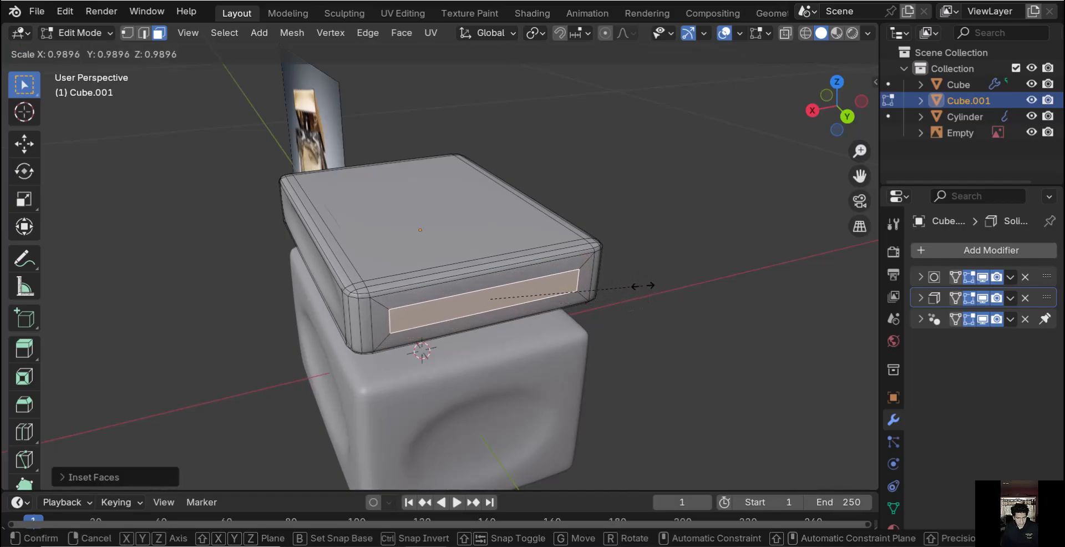
{"action": "key", "text": "x"}
{"action": "left_click", "coordinate": [608, 296]}
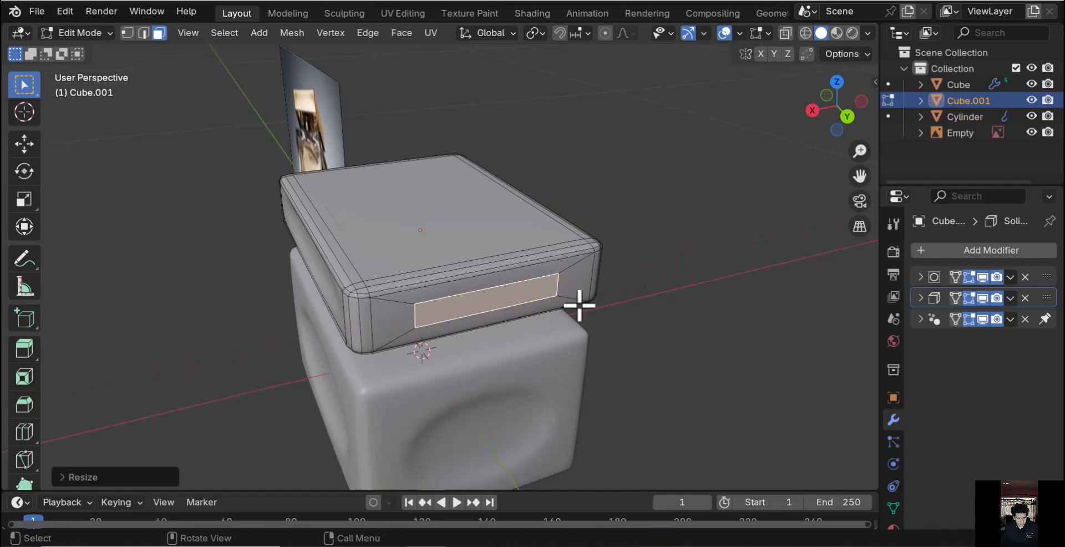
Hide the narrowed inset face on the cap's short side
{"action": "key", "text": "h"}
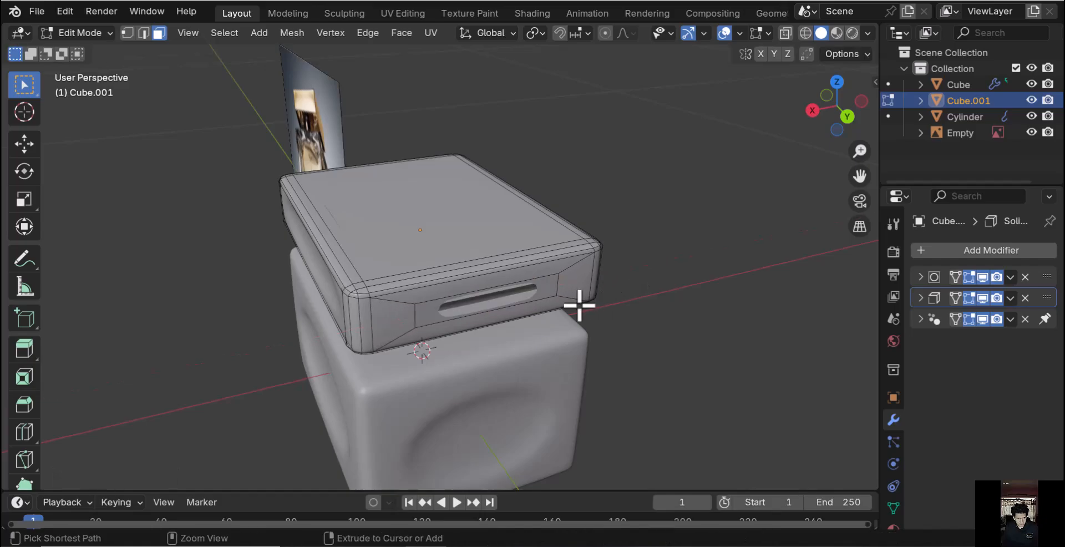
{"action": "right_click", "coordinate": [580, 306]}
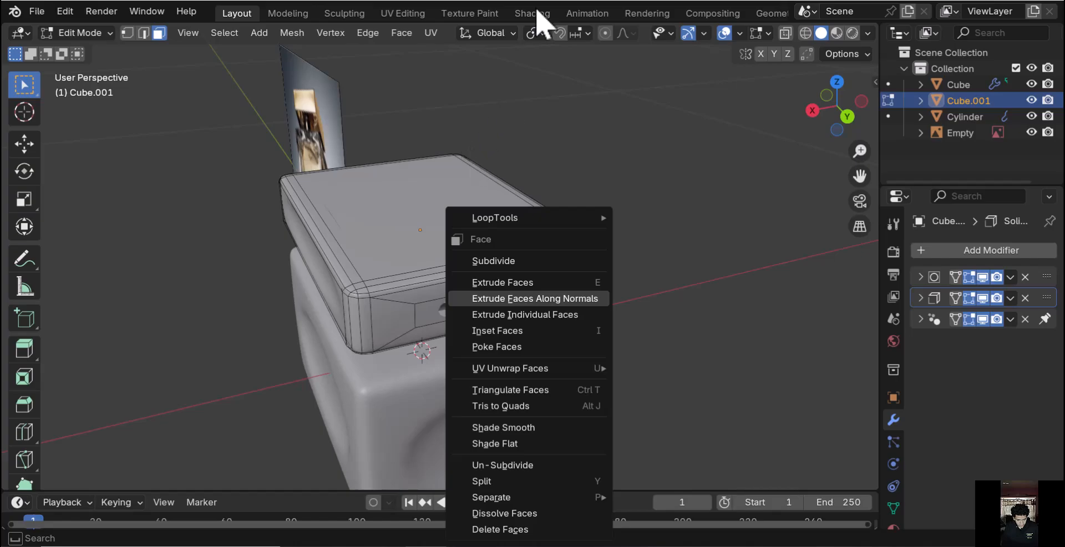
Push the inset face on the bottle cap's short side inward along the Y axis by about 0.006 m
{"action": "left_click", "coordinate": [550, 95]}
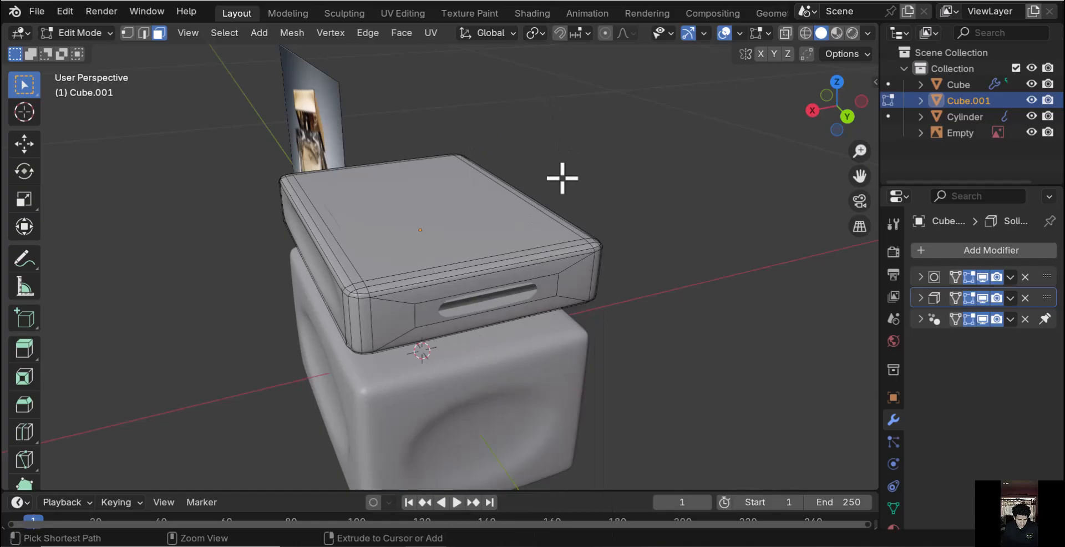
{"action": "key", "text": "alt+h"}
{"action": "key", "text": "g"}
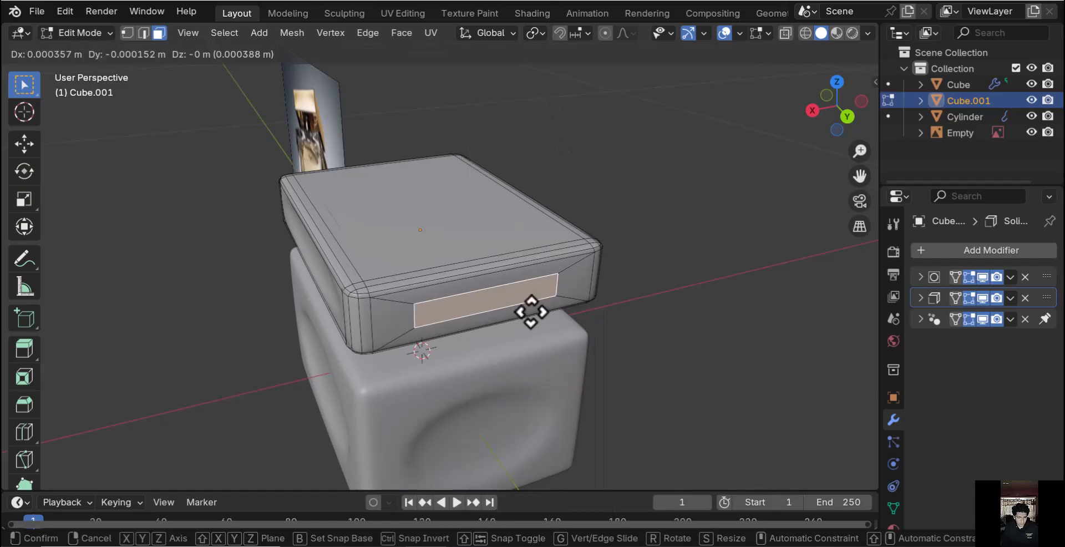
{"action": "key", "text": "y"}
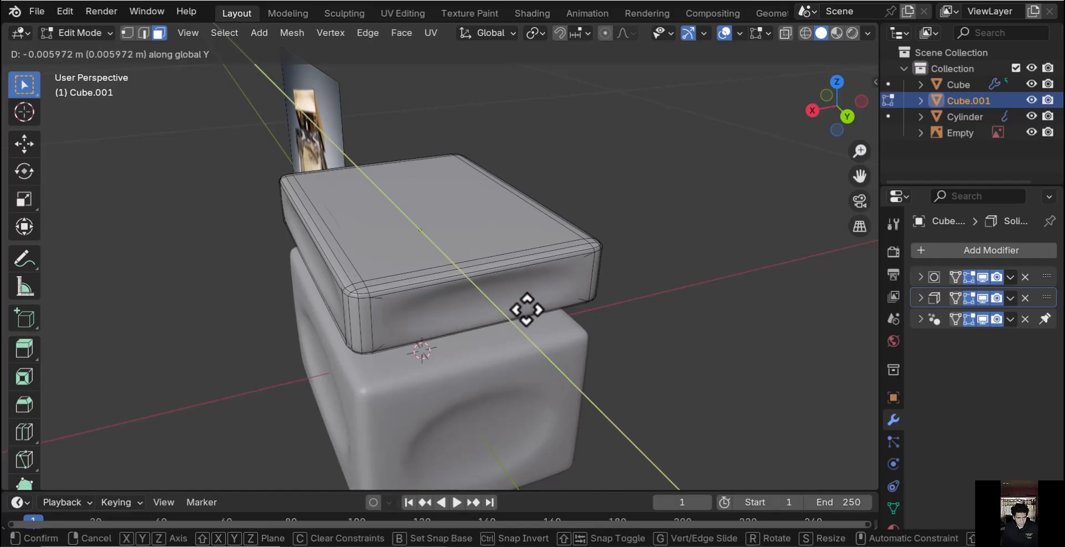
{"action": "left_click", "coordinate": [549, 309]}
Inset the long side face of the cap and scale the inset face down, narrowing it along the Y axis
{"action": "middle_click_drag", "start_coordinate": [549, 309], "coordinate": [490, 267]}
{"action": "left_click", "coordinate": [490, 266]}
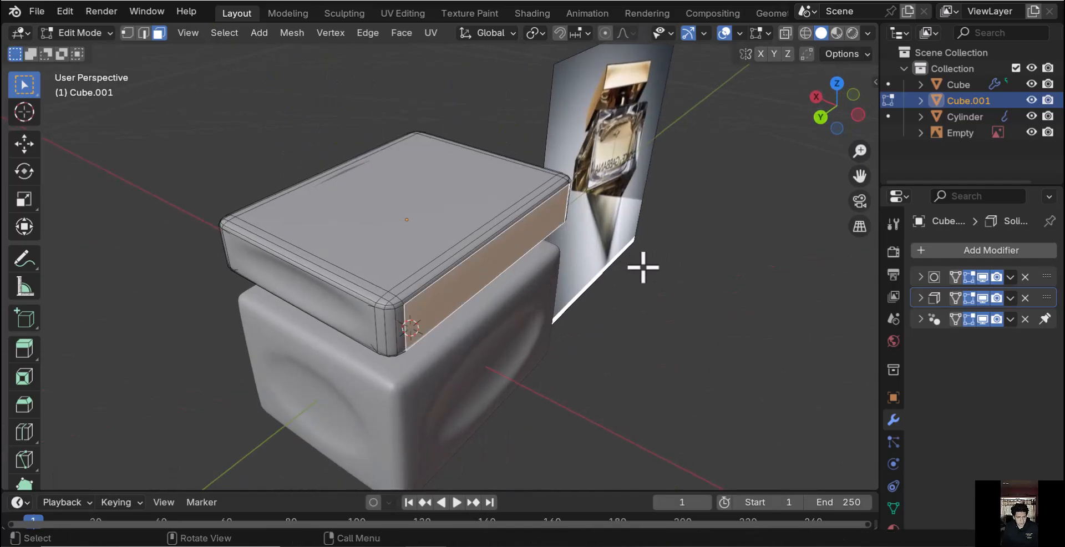
{"action": "key", "text": "i"}
{"action": "left_click", "coordinate": [648, 279]}
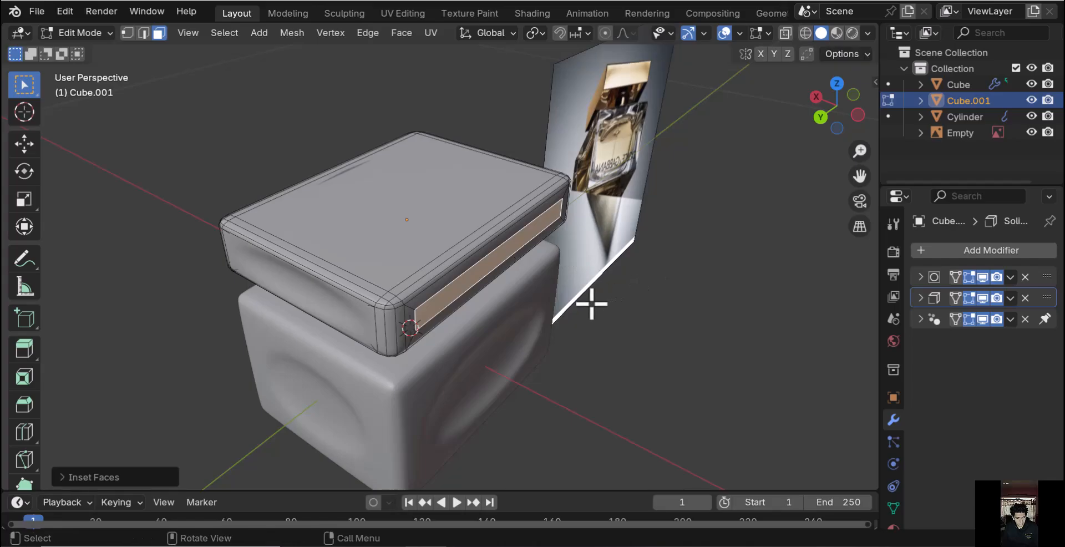
{"action": "key", "text": "s"}
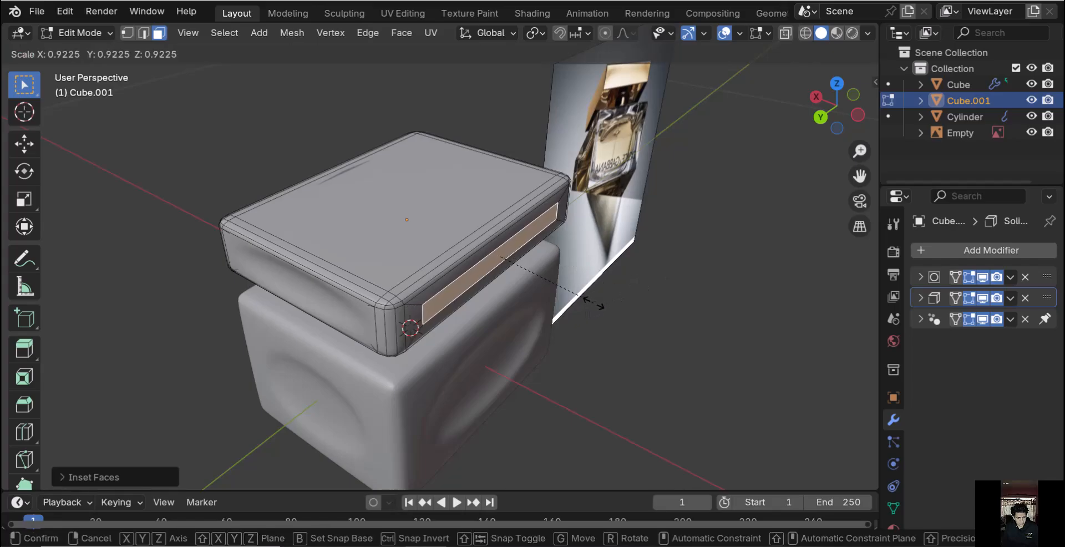
{"action": "key", "text": "y"}
{"action": "left_click", "coordinate": [557, 313]}
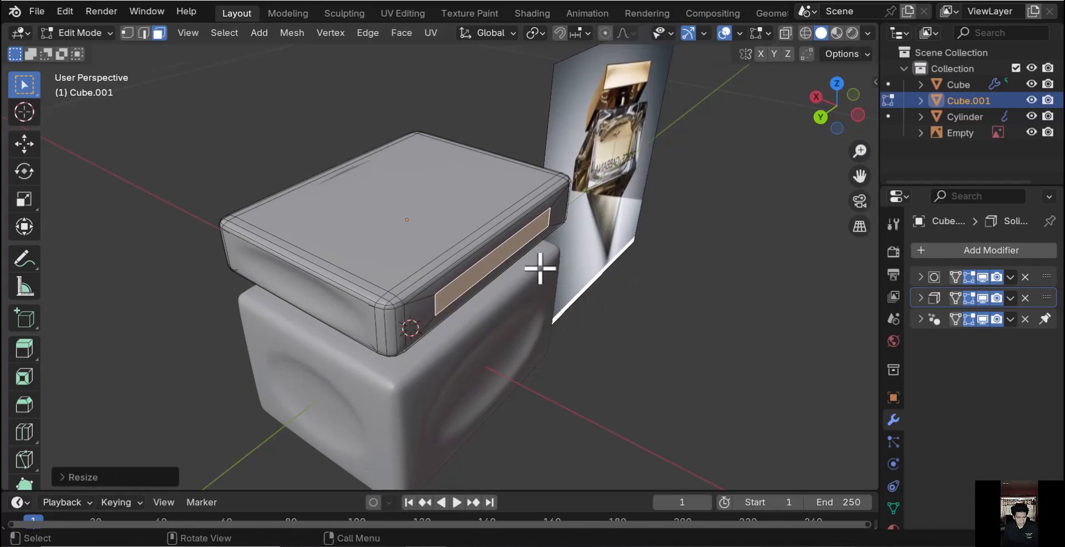
Push the inset face on the cap's long side inward along the X axis by about 0.003 m
{"action": "key", "text": "g"}
{"action": "key", "text": "x"}
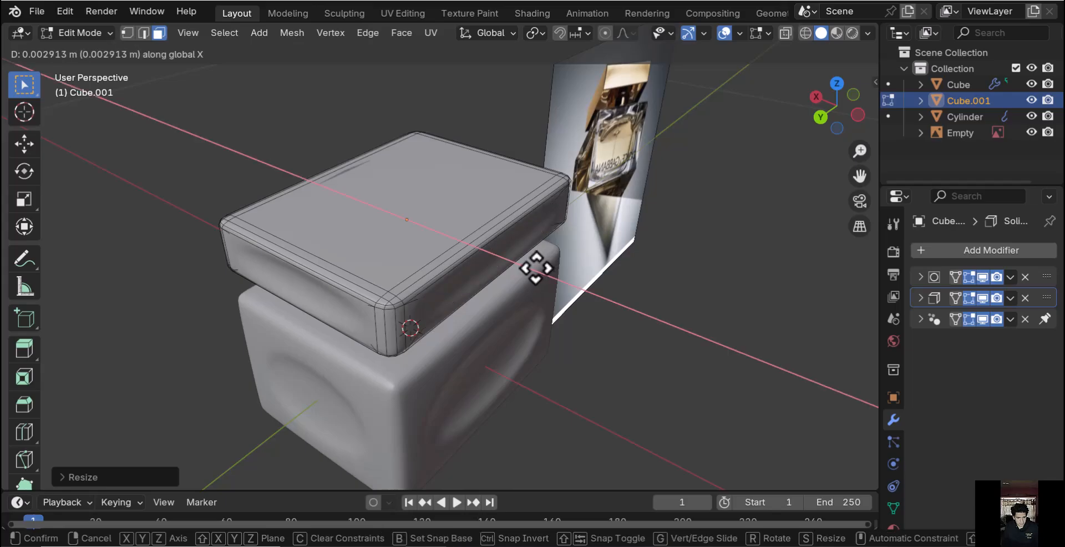
{"action": "left_click", "coordinate": [538, 269]}
Inset the cap's remaining flat short side face, narrow the inset along the X axis and adjust its overall scale
{"action": "middle_click_drag", "start_coordinate": [568, 273], "coordinate": [371, 258]}
{"action": "left_click", "coordinate": [566, 273]}
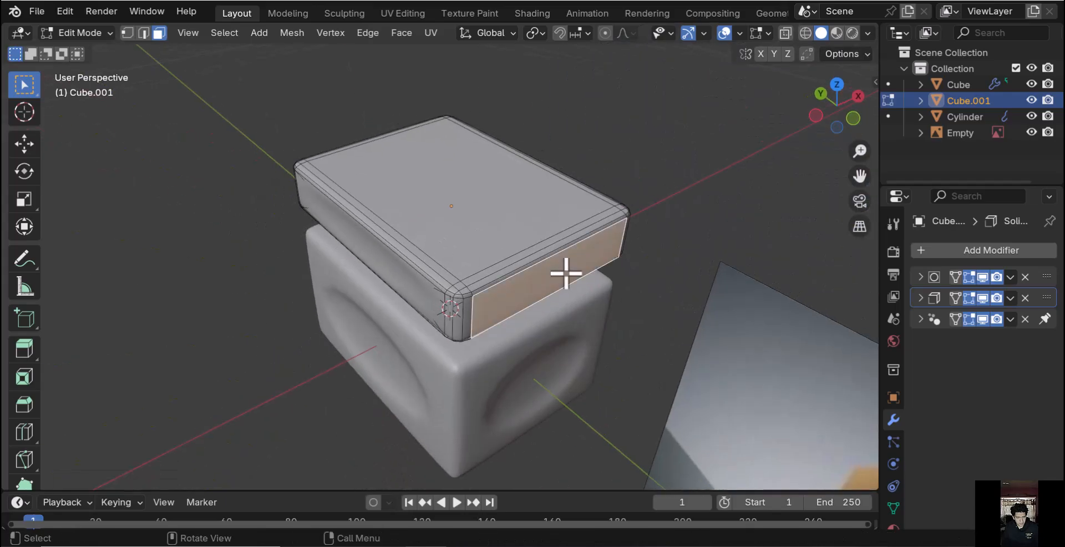
{"action": "key", "text": "i"}
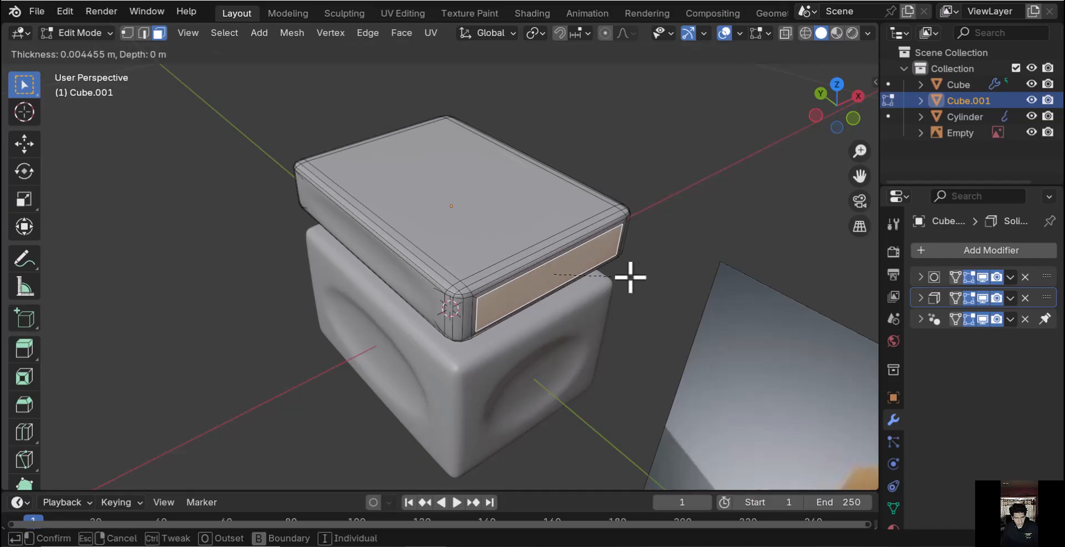
{"action": "left_click", "coordinate": [615, 278]}
{"action": "key", "text": "s"}
{"action": "key", "text": "x"}
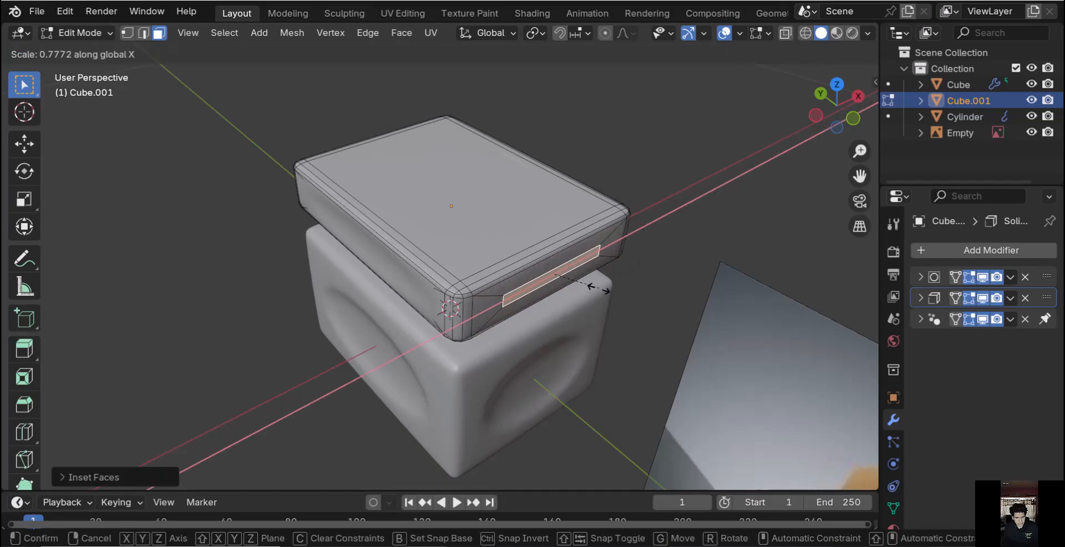
{"action": "left_click", "coordinate": [589, 290]}
{"action": "key", "text": "s"}
{"action": "left_click", "coordinate": [592, 286]}
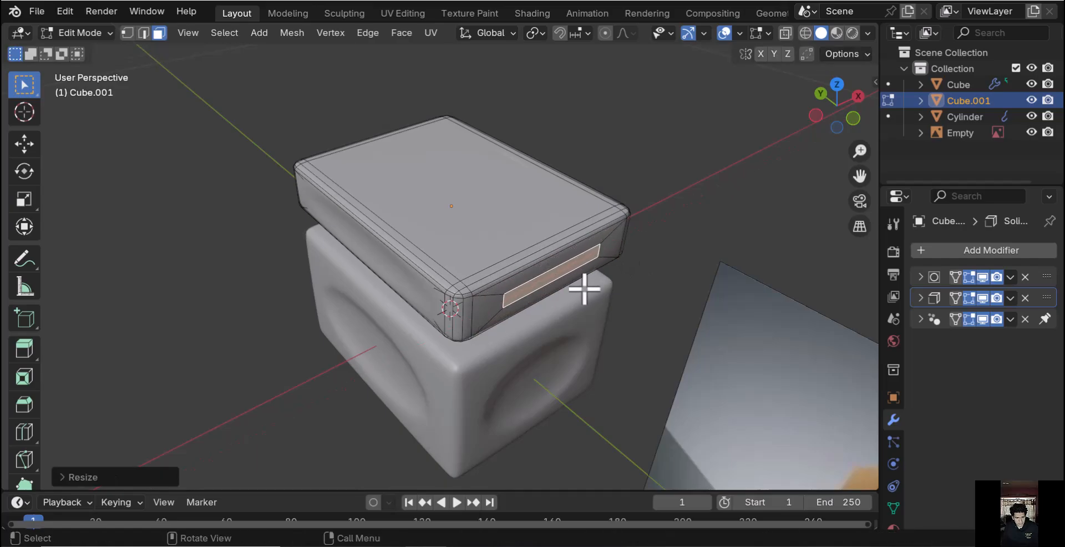
Push this inset face inward along the Y axis to form a shallow recess, and return to Object Mode
{"action": "key", "text": "g"}
{"action": "key", "text": "y"}
{"action": "left_click", "coordinate": [570, 287]}
{"action": "key", "text": "Tab"}
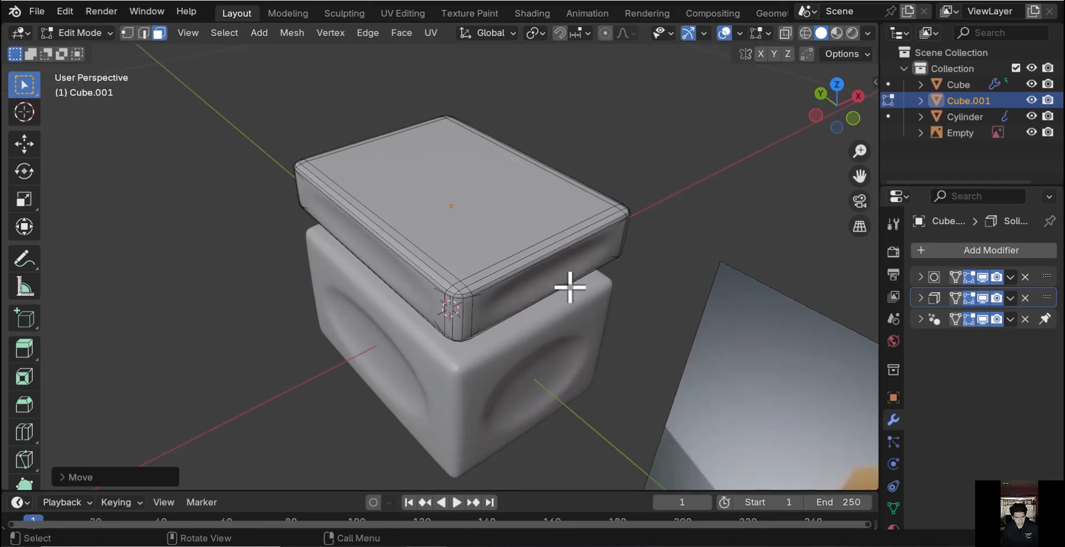
Deselect the cap, compare the whole bottle with the reference image and save the file
{"action": "middle_click_drag", "start_coordinate": [571, 287], "coordinate": [378, 252]}
{"action": "middle_click_drag", "start_coordinate": [462, 278], "coordinate": [408, 363], "text": "ctrl"}
{"action": "left_click", "coordinate": [514, 390]}
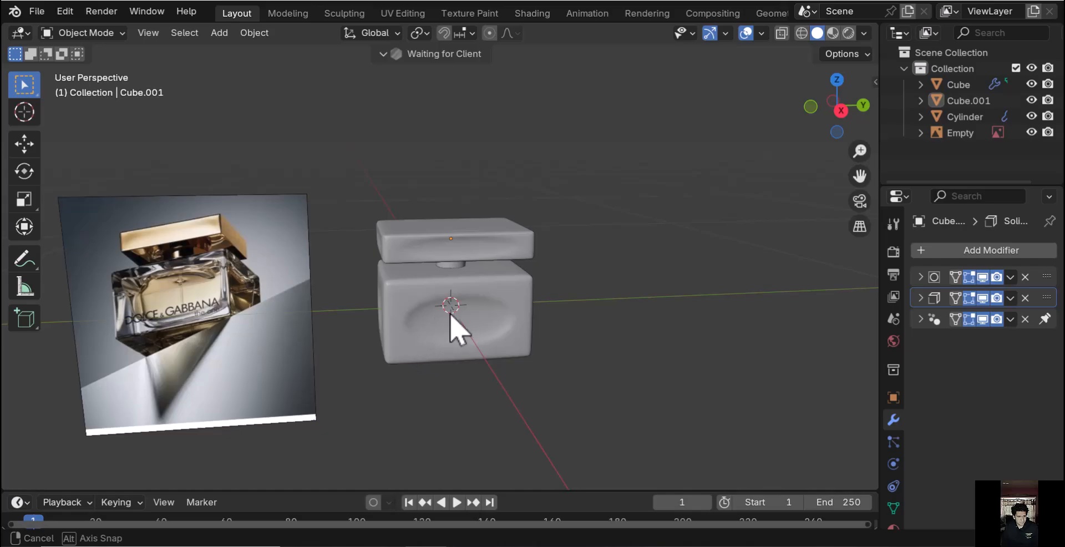
{"action": "middle_click_drag", "start_coordinate": [450, 316], "coordinate": [478, 268]}
{"action": "scroll", "coordinate": [476, 304], "scroll_direction": "down", "scroll_amount": 2}
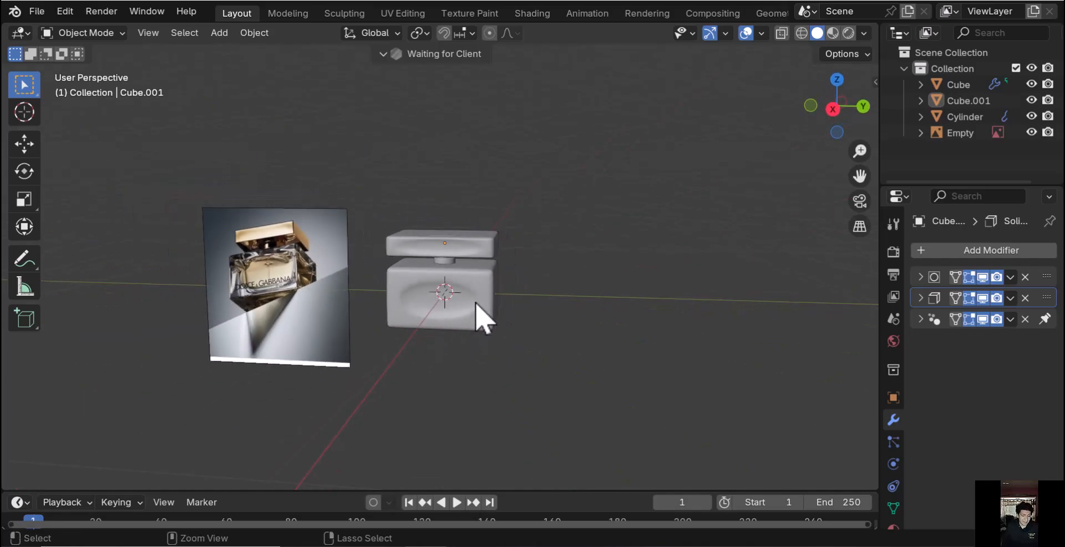
{"action": "key", "text": "ctrl+s"}
Delete the perfume reference image from the scene and save the file
{"action": "left_click", "coordinate": [483, 312]}
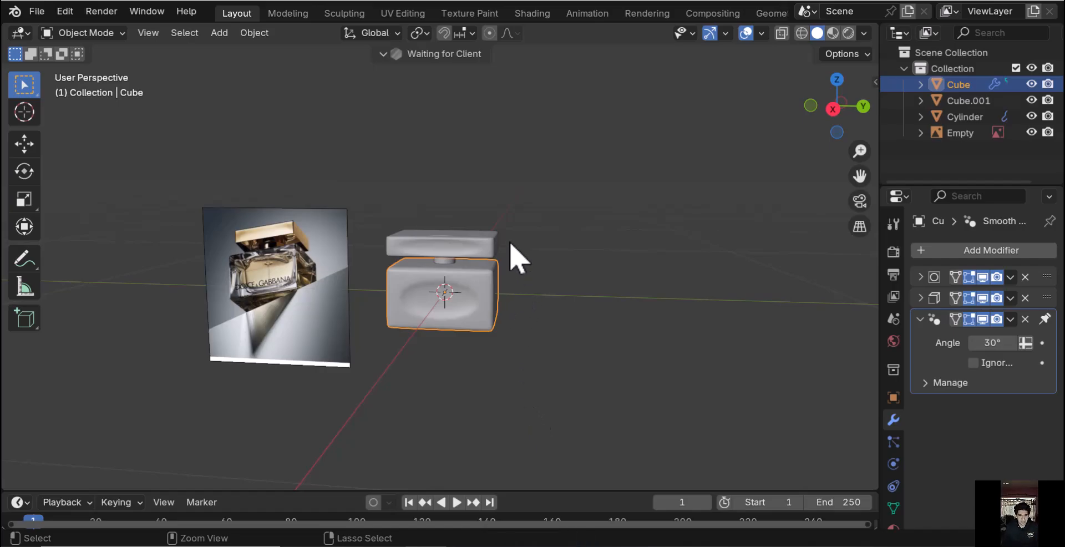
{"action": "middle_click_drag", "start_coordinate": [511, 242], "coordinate": [499, 202], "text": "ctrl"}
{"action": "middle_click_drag", "start_coordinate": [300, 304], "coordinate": [336, 311]}
{"action": "left_click", "coordinate": [249, 371]}
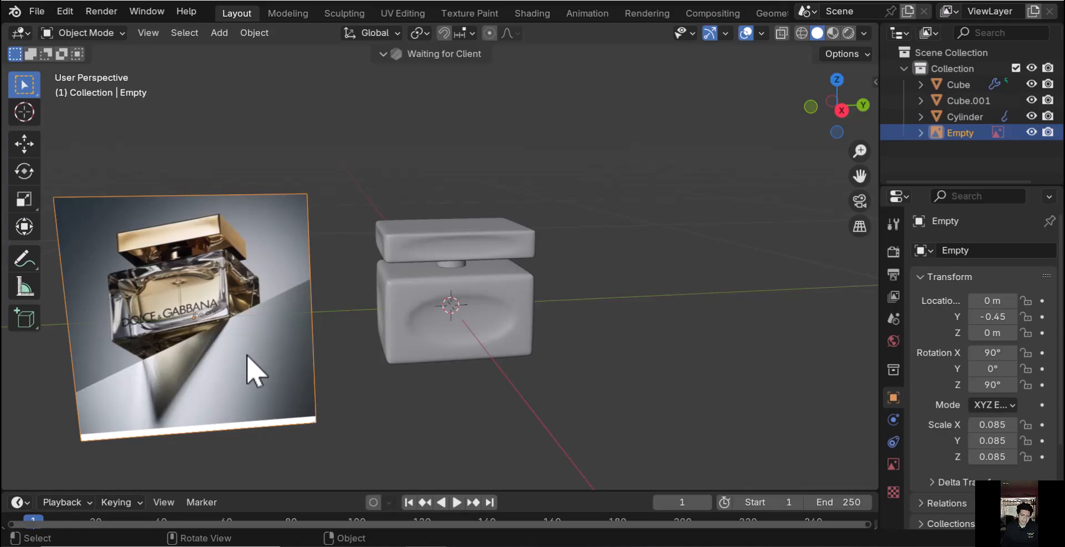
{"action": "key", "text": "Delete"}
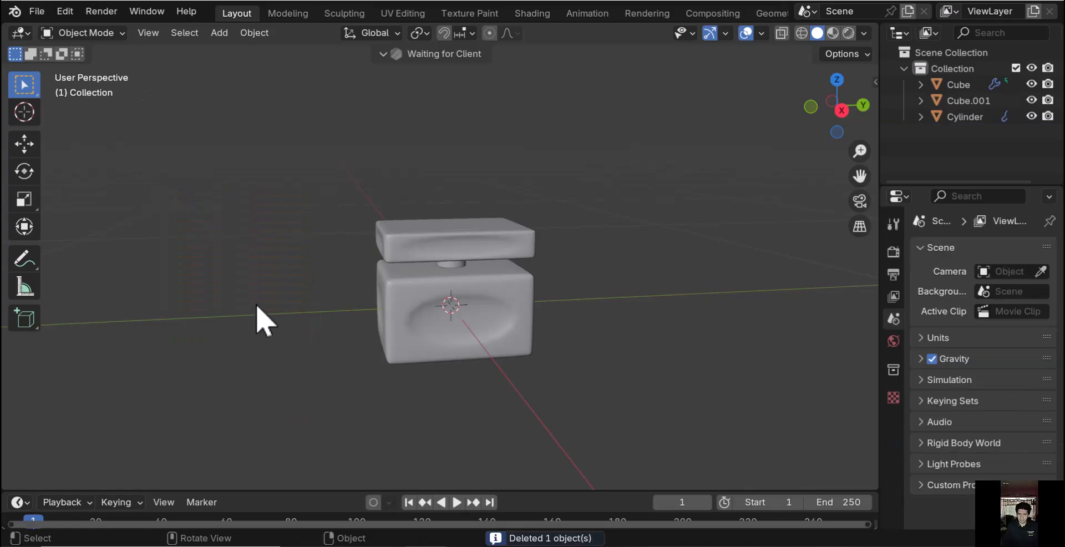
{"action": "scroll", "coordinate": [392, 298], "scroll_direction": "down", "scroll_amount": 1}
{"action": "key", "text": "ctrl+s"}
Split the 3D viewport vertically into two side-by-side viewports of about equal width
{"action": "middle_click_drag", "start_coordinate": [709, 324], "coordinate": [652, 299]}
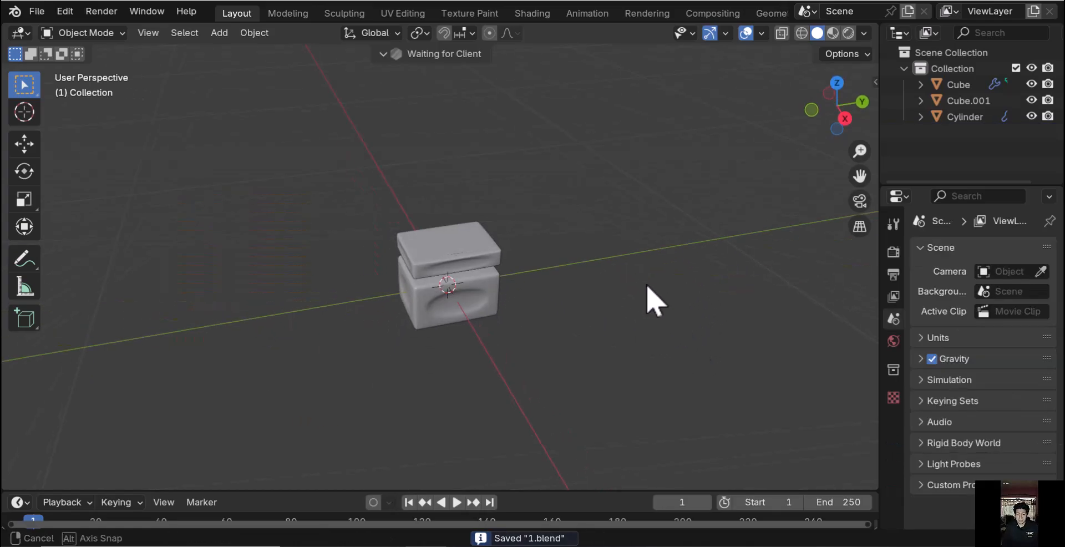
{"action": "middle_click_drag", "start_coordinate": [633, 191], "coordinate": [800, 60]}
{"action": "middle_click_drag", "start_coordinate": [710, 146], "coordinate": [730, 228], "text": "ctrl"}
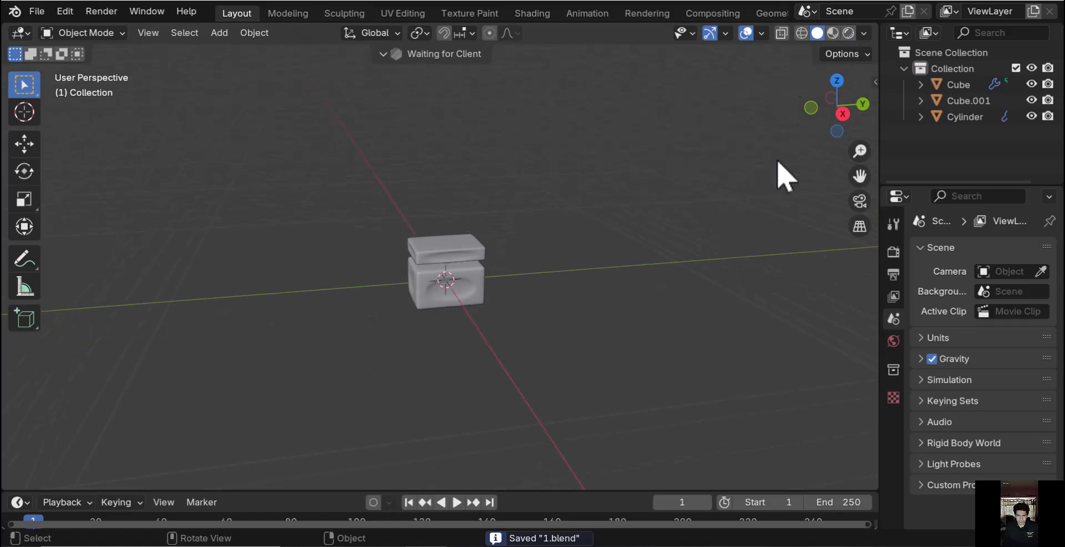
{"action": "right_click", "coordinate": [881, 61]}
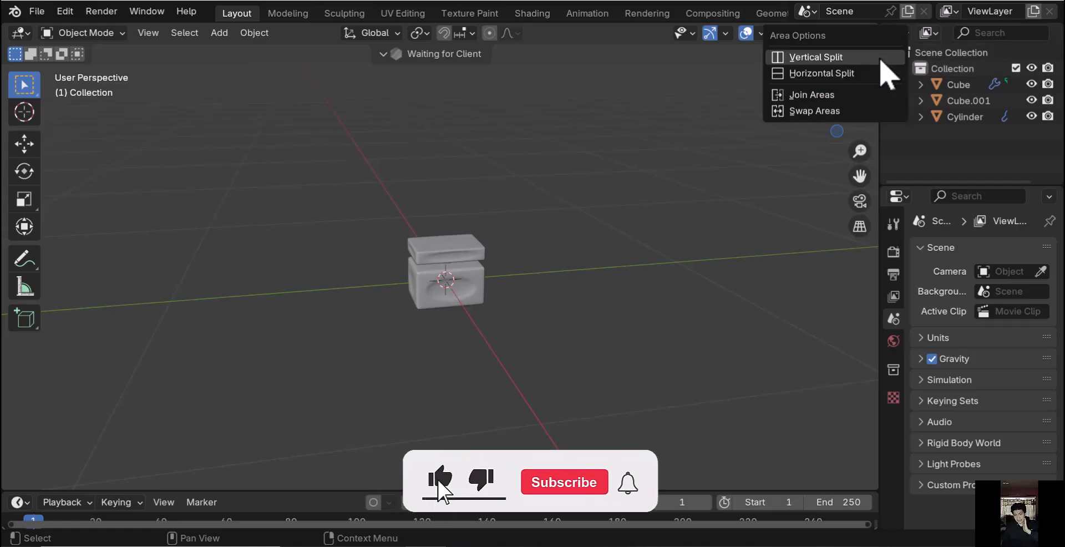
{"action": "key", "text": "Escape"}
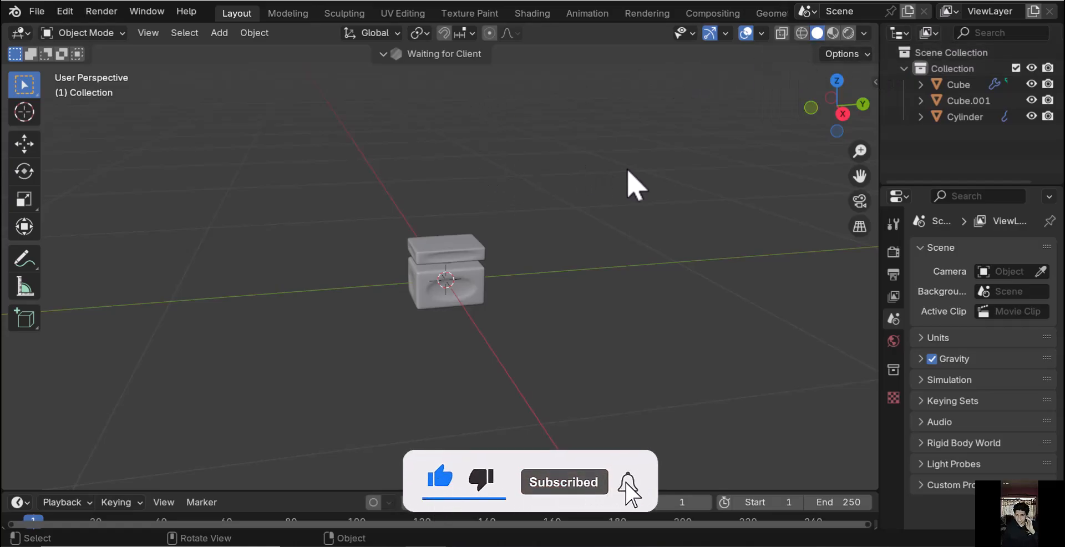
{"action": "right_click", "coordinate": [883, 139]}
{"action": "left_click", "coordinate": [877, 131]}
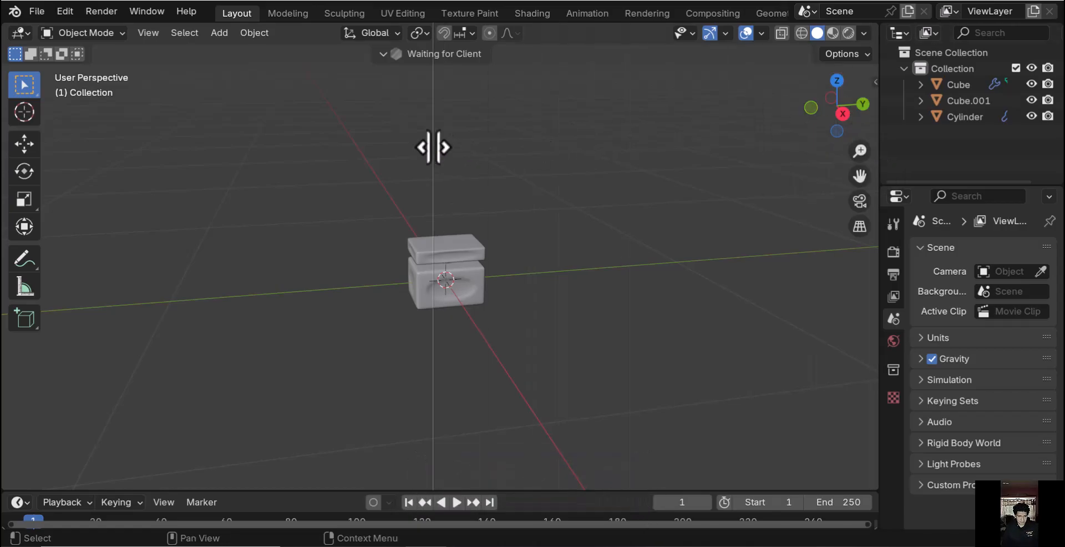
{"action": "left_click", "coordinate": [433, 148]}
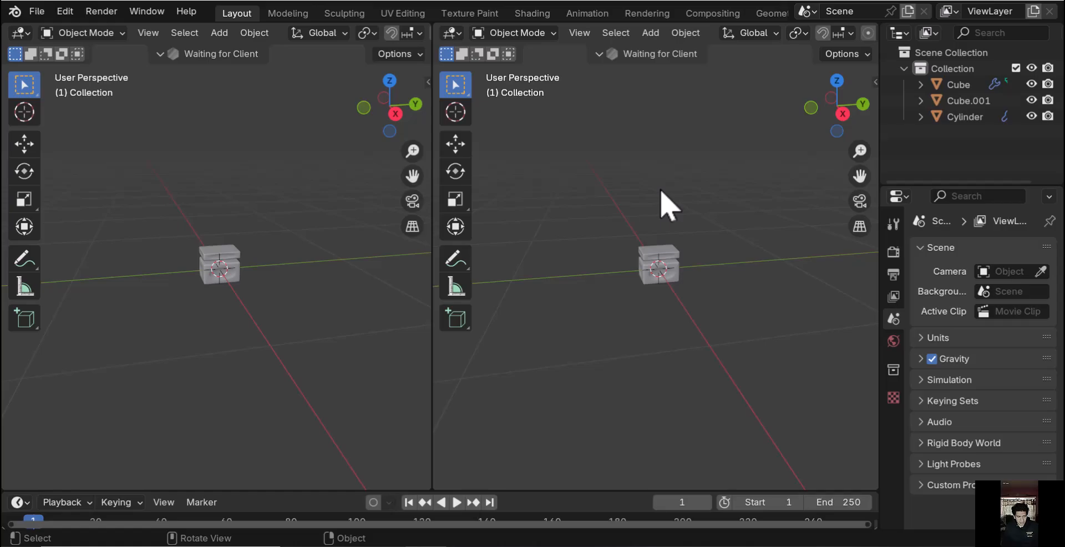
Hide the tool shelf in the second viewport and bring its header's shading controls into view
{"action": "key", "text": "t"}
{"action": "key", "text": "n"}
{"action": "key", "text": "n"}
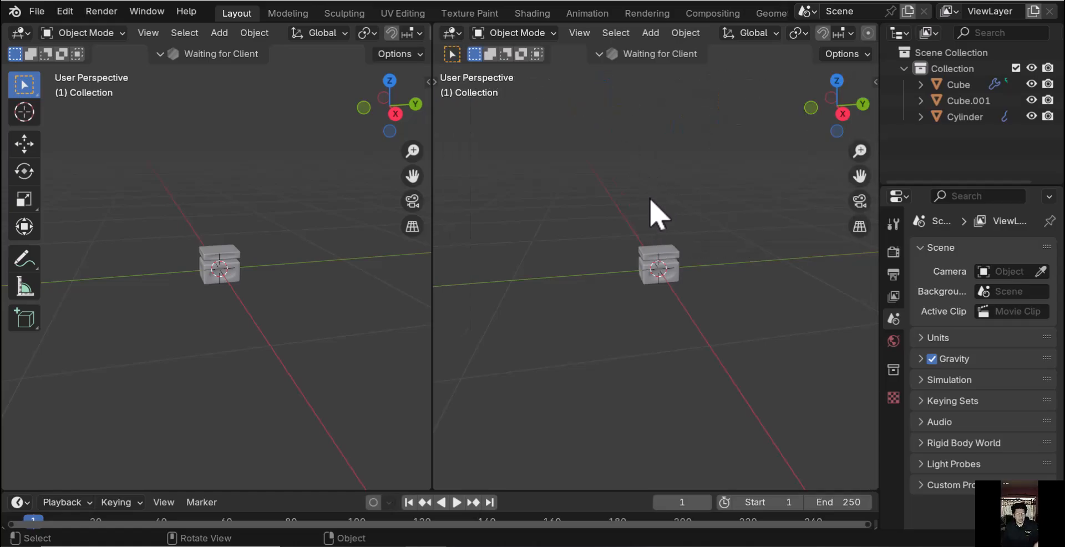
{"action": "scroll", "coordinate": [766, 33], "scroll_direction": "down", "scroll_amount": 5}
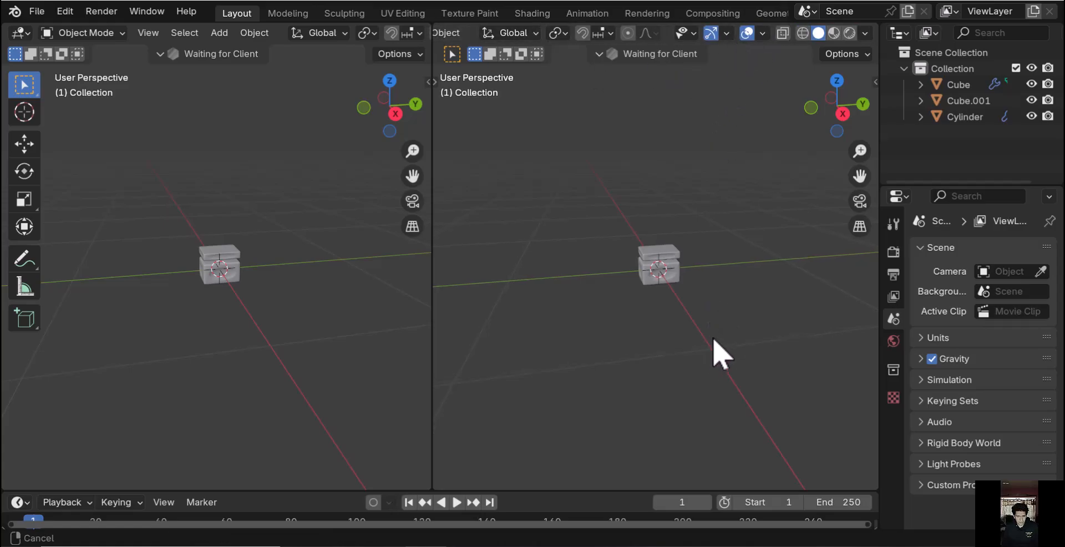
Add a camera and align it to the second viewport's current view of the bottle
{"action": "key", "text": "shift+a"}
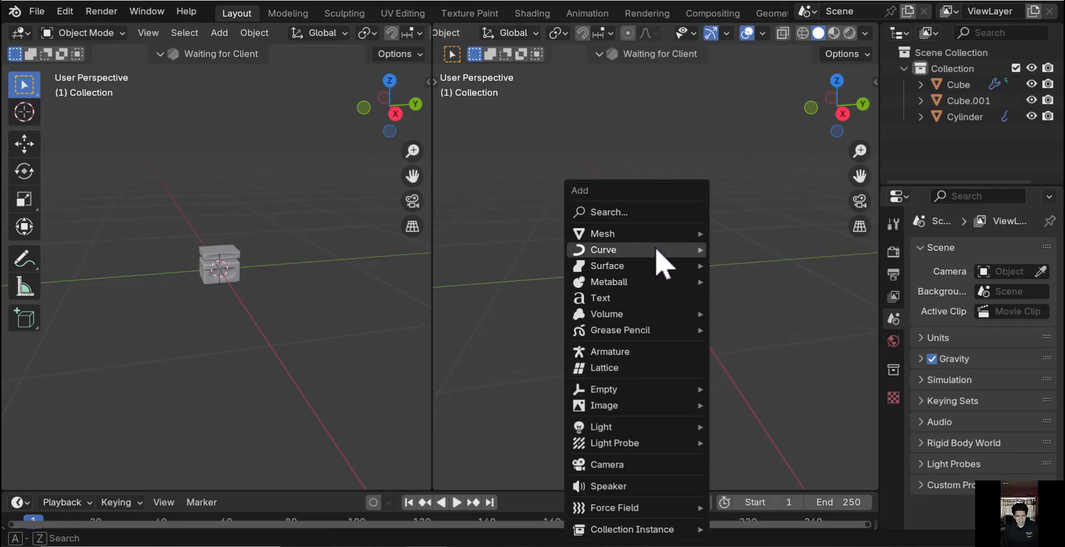
{"action": "left_click", "coordinate": [667, 466]}
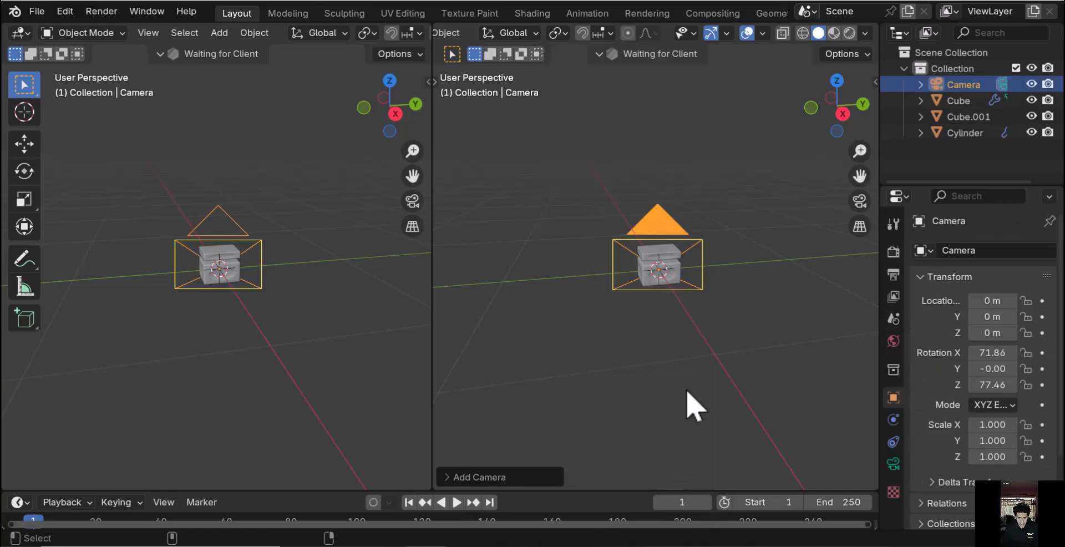
{"action": "key", "text": "ctrl+alt+KP_0"}
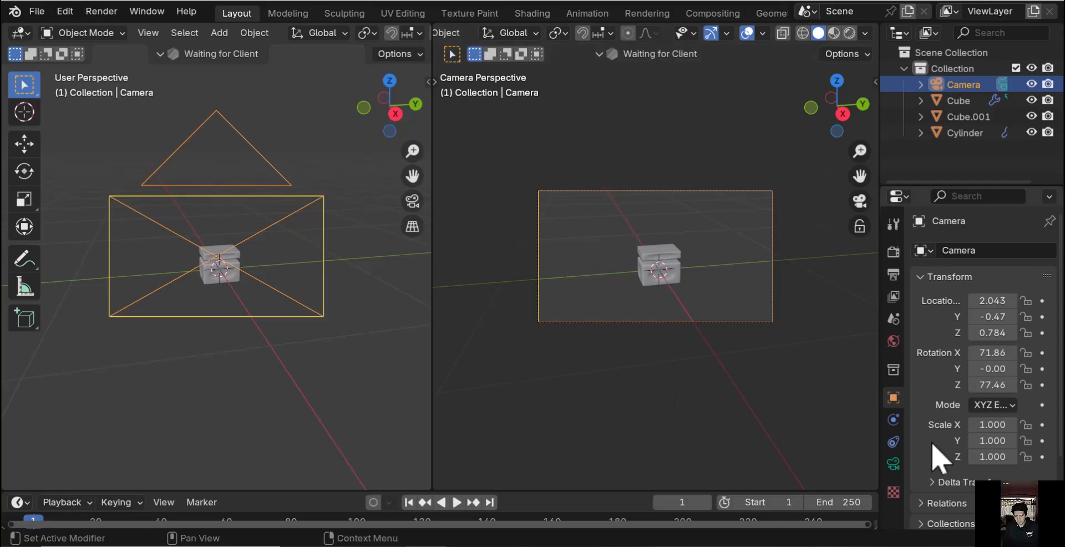
Set the camera's focal length to 150 mm
{"action": "left_click", "coordinate": [894, 464]}
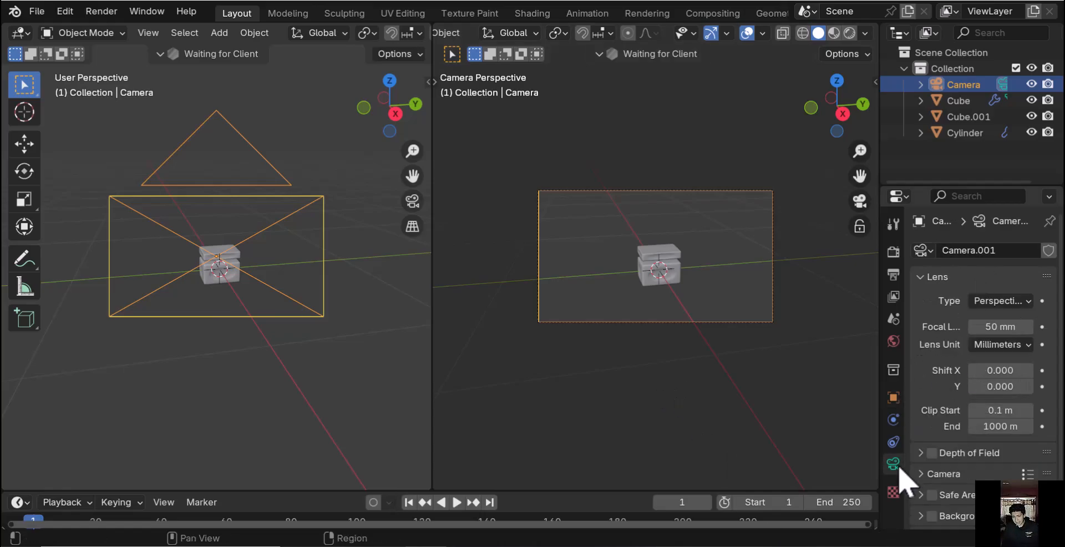
{"action": "left_click", "coordinate": [1013, 327]}
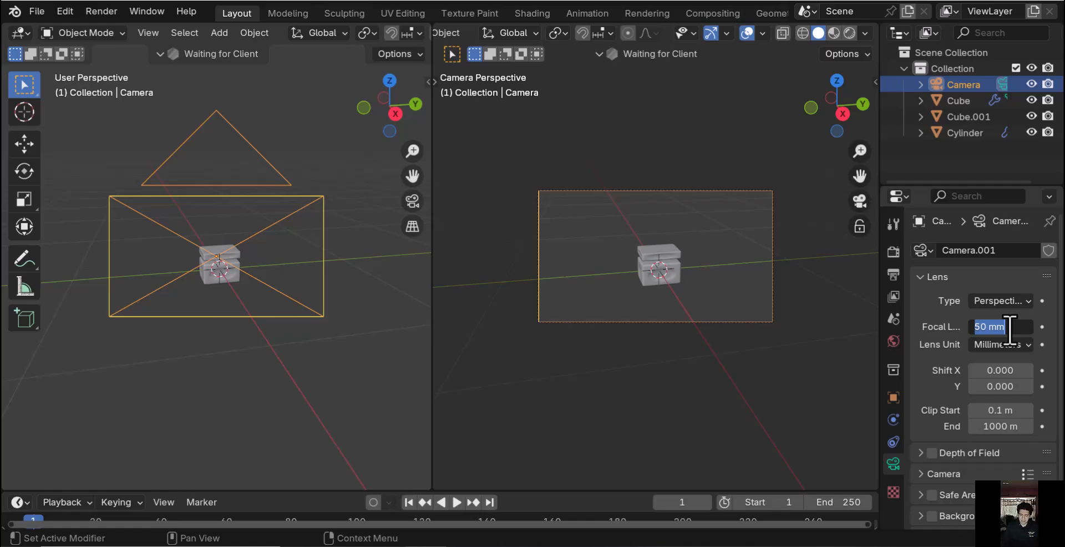
{"action": "type", "text": "150"}
{"action": "key", "text": "Return"}
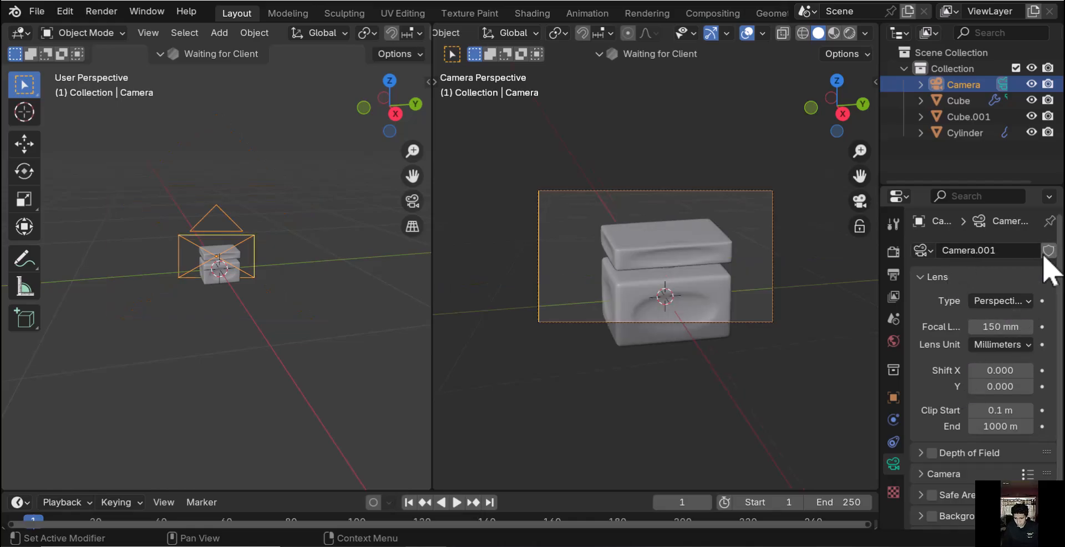
Apply the custom portrait format preset to set the render resolution to 1080 × 1920 px
{"action": "left_click", "coordinate": [895, 274]}
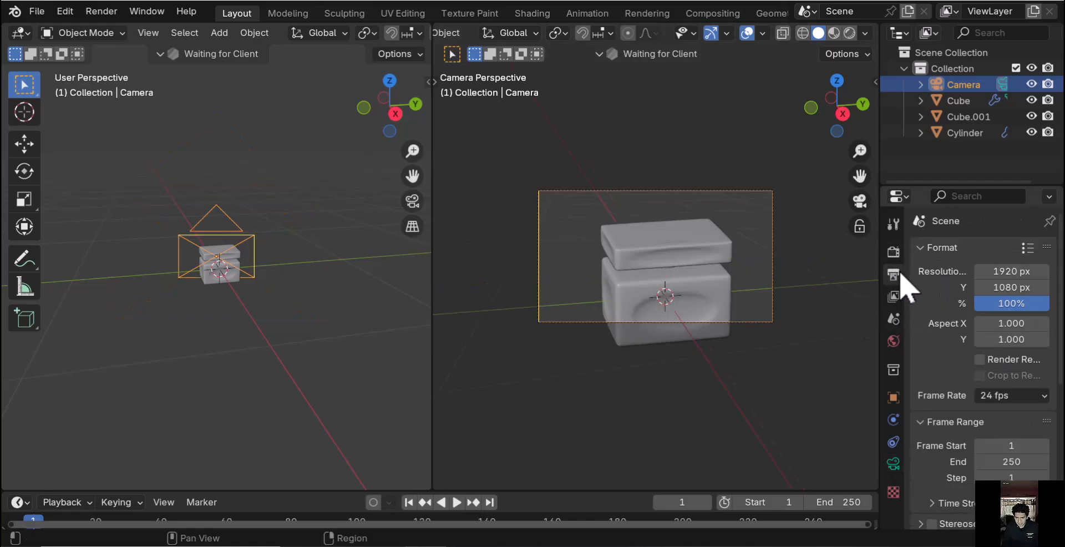
{"action": "left_click", "coordinate": [1028, 249]}
{"action": "left_click", "coordinate": [1030, 250]}
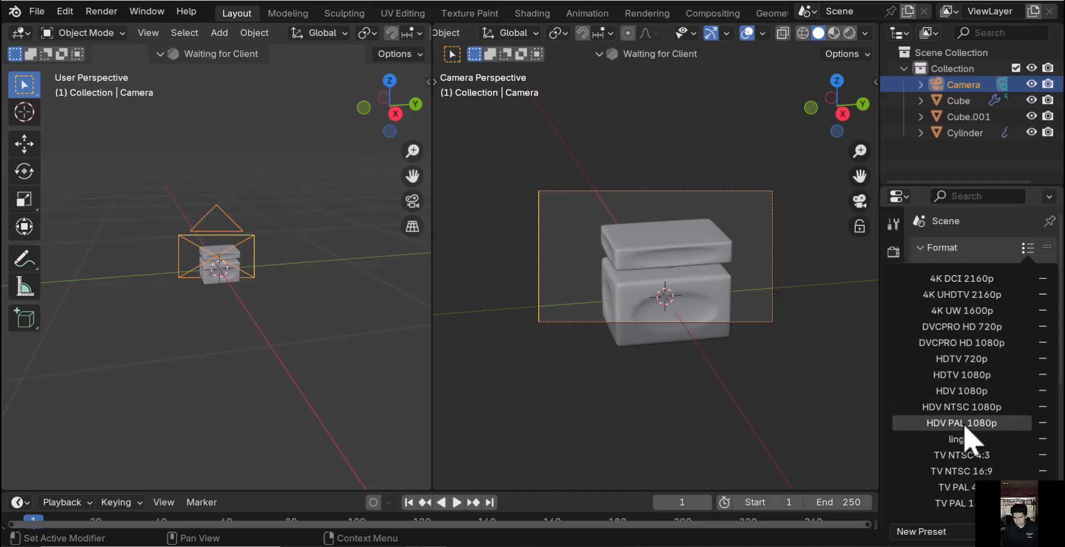
{"action": "left_click", "coordinate": [960, 439]}
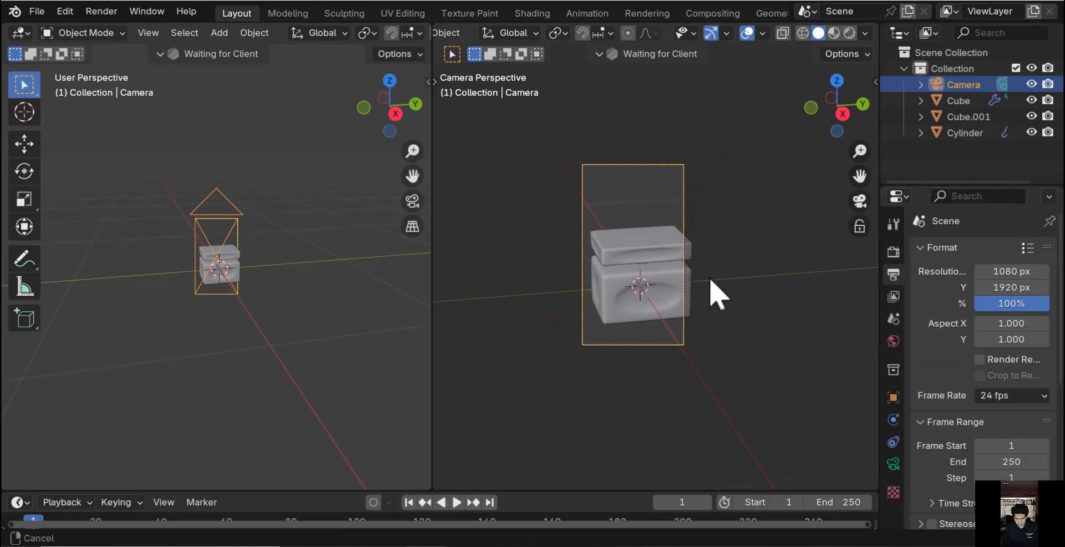
Lock the camera to the second viewport's view and centre the bottle in the frame, seen straight from the front
{"action": "scroll", "coordinate": [744, 322], "scroll_direction": "up", "scroll_amount": 3}
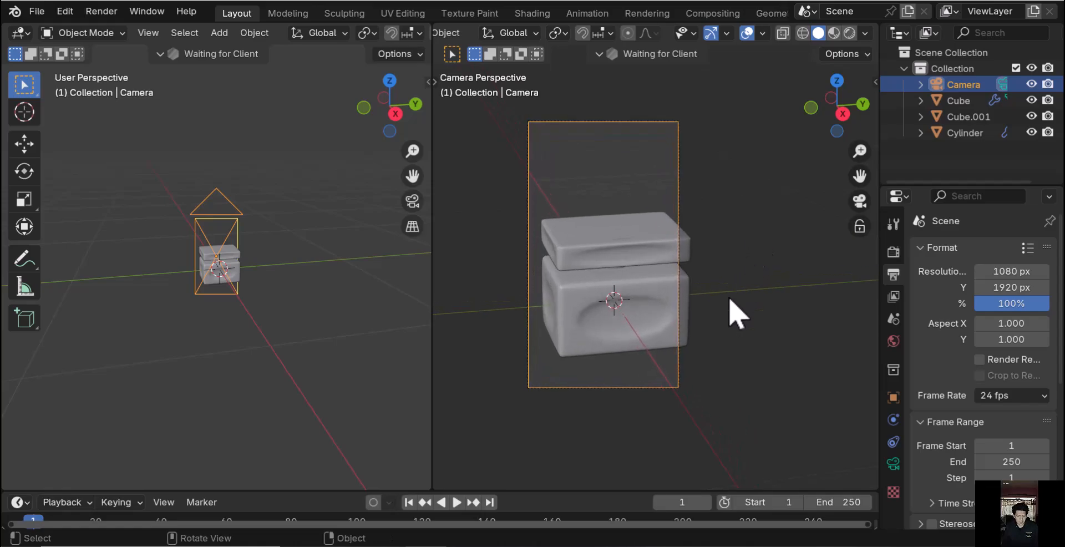
{"action": "left_click", "coordinate": [860, 227]}
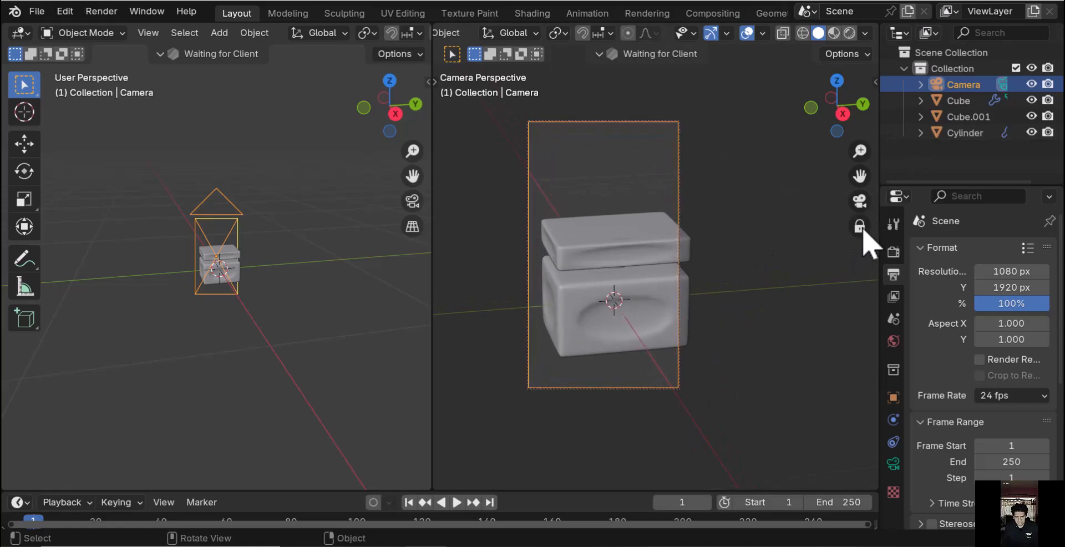
{"action": "middle_click_drag", "start_coordinate": [763, 280], "coordinate": [640, 286]}
Set the world background strength to 0 and switch the second viewport to rendered shading
{"action": "left_click", "coordinate": [893, 341]}
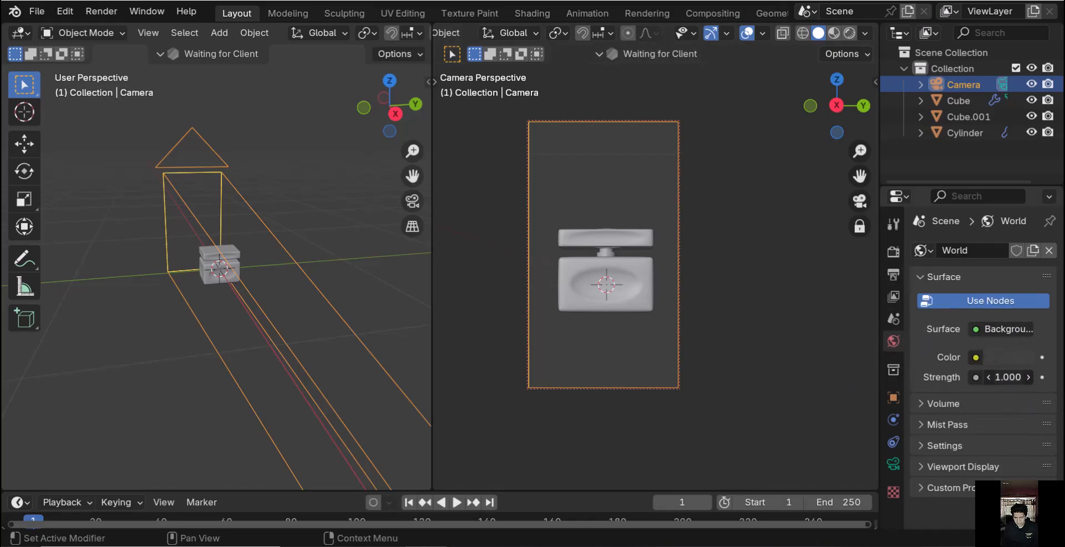
{"action": "left_click", "coordinate": [793, 203]}
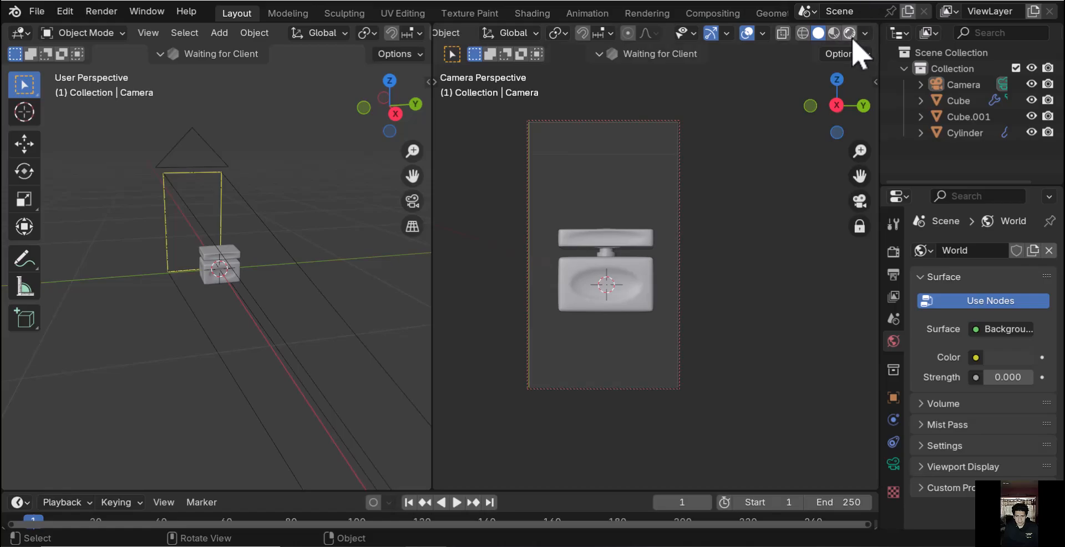
{"action": "key", "text": "z"}
Switch the render engine to Cycles and set its device to GPU Compute
{"action": "left_click", "coordinate": [893, 252]}
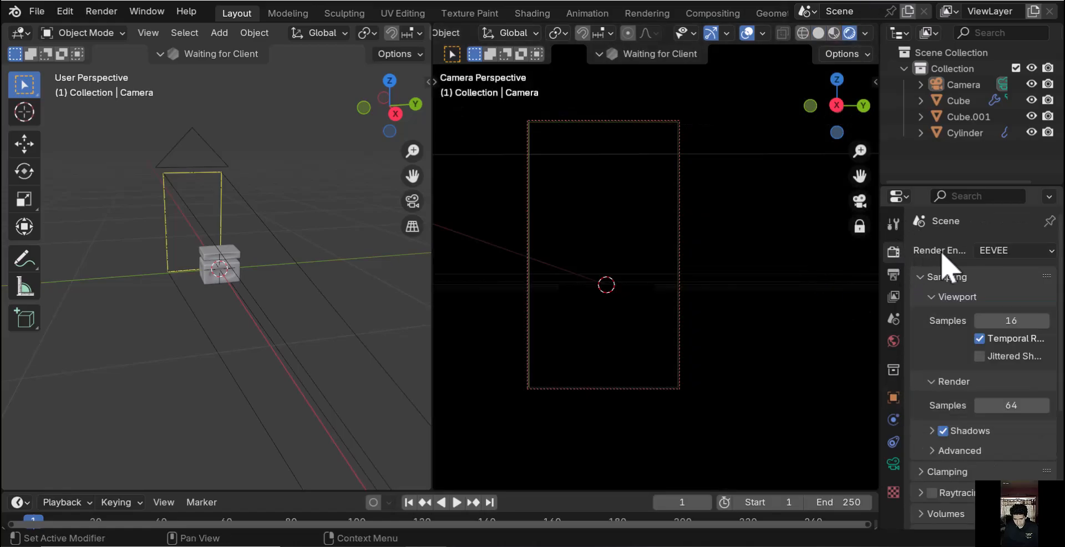
{"action": "left_click", "coordinate": [1018, 254]}
{"action": "left_click", "coordinate": [1020, 303]}
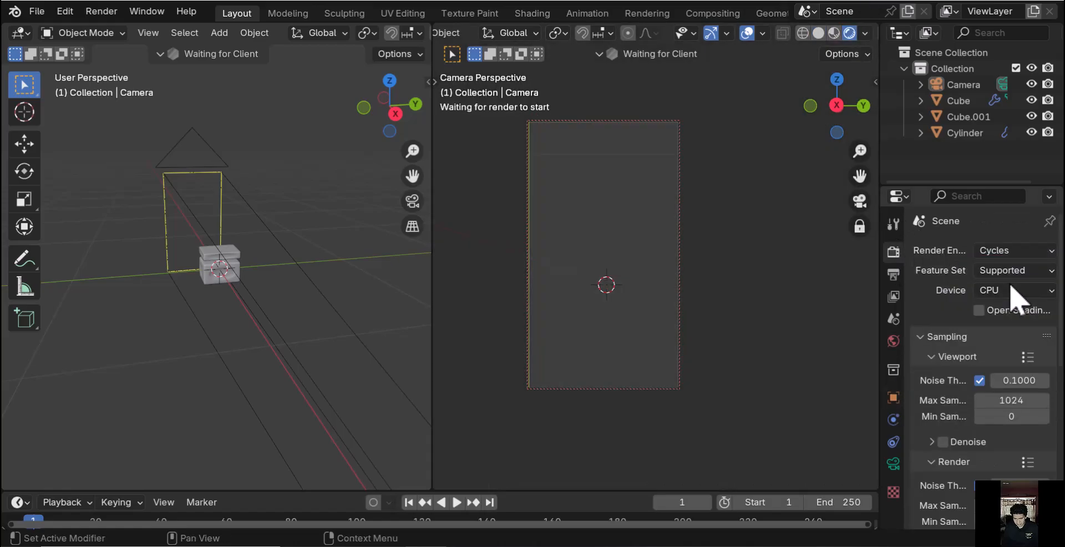
{"action": "left_click", "coordinate": [1015, 290]}
{"action": "left_click", "coordinate": [1006, 327]}
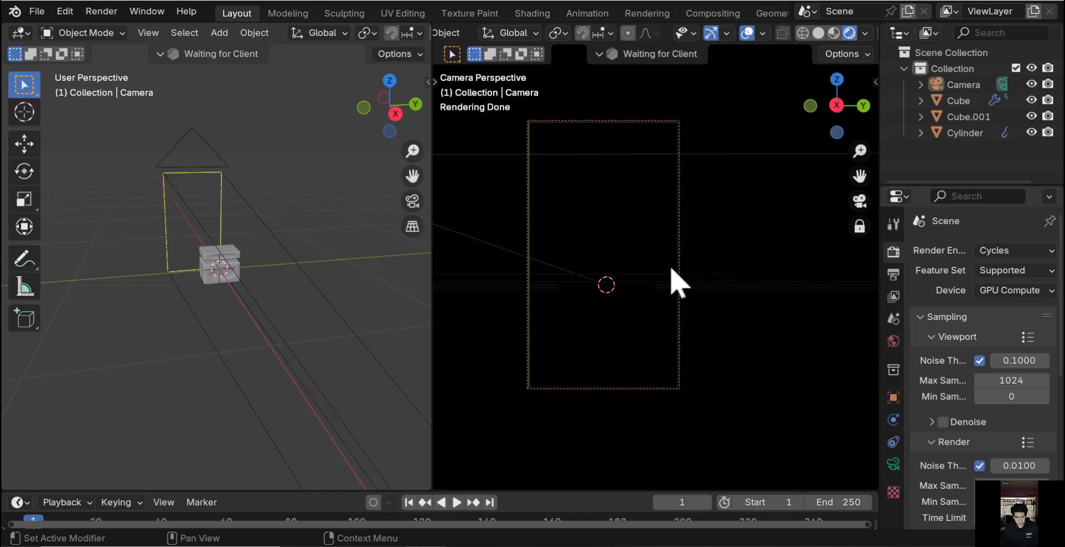
Hide the overlays in the rendered viewport and widen the first viewport
{"action": "left_click", "coordinate": [747, 33]}
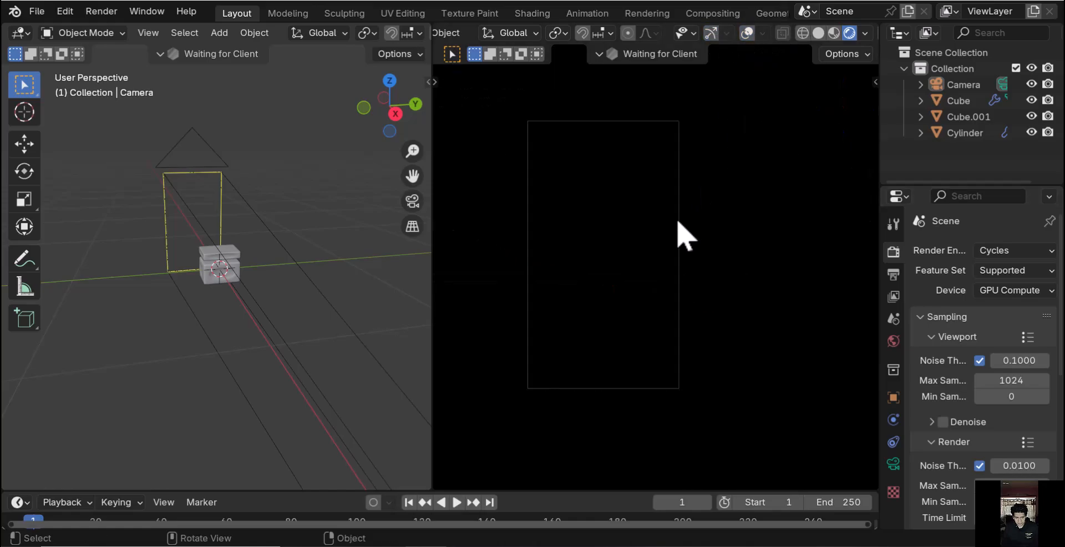
{"action": "middle_click_drag", "start_coordinate": [680, 233], "coordinate": [698, 239]}
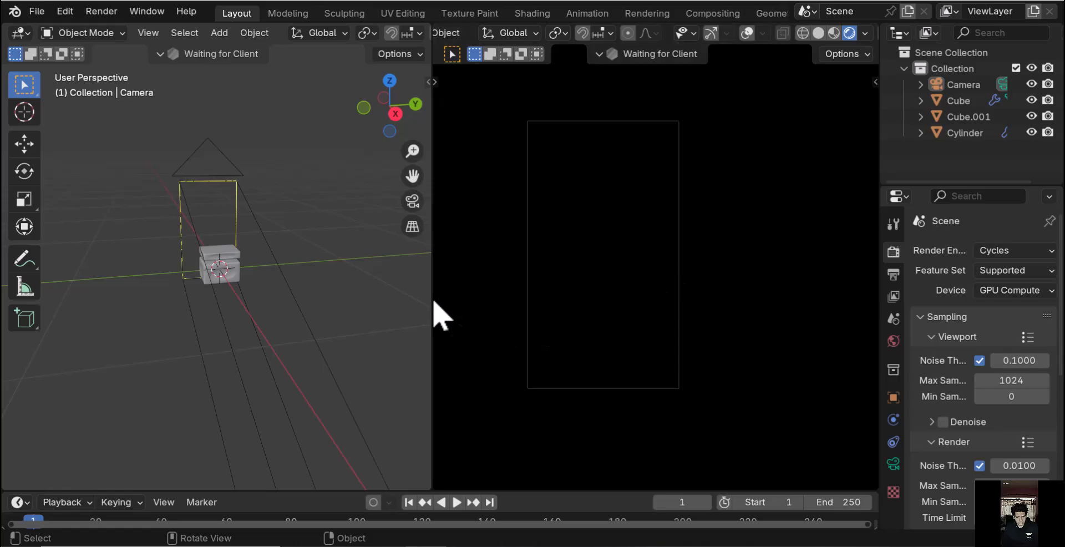
{"action": "left_click_drag", "start_coordinate": [434, 317], "coordinate": [647, 326]}
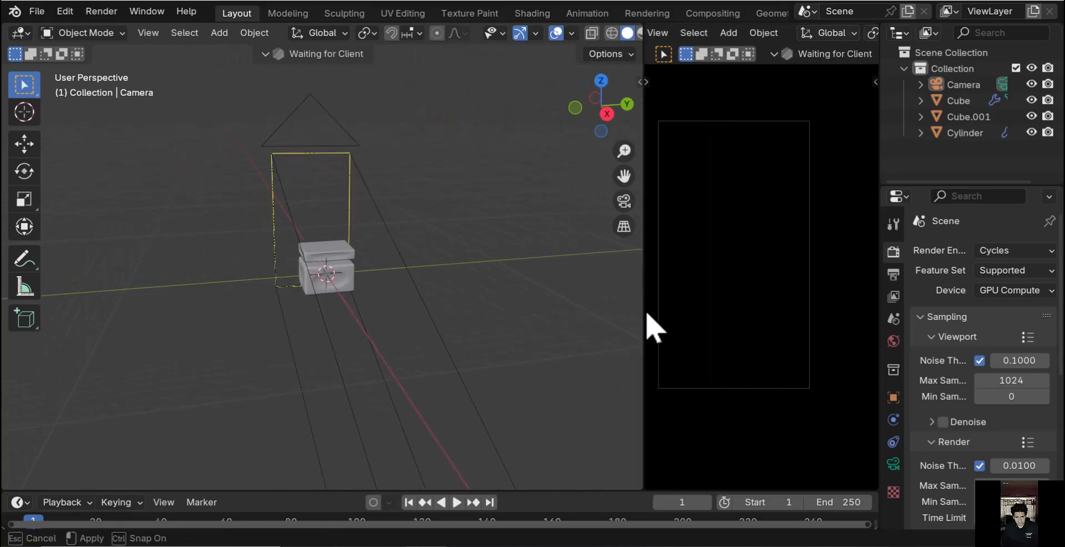
Add an area light at the 3D cursor in the middle of the bottle
{"action": "left_click", "coordinate": [624, 202]}
{"action": "left_click", "coordinate": [624, 227]}
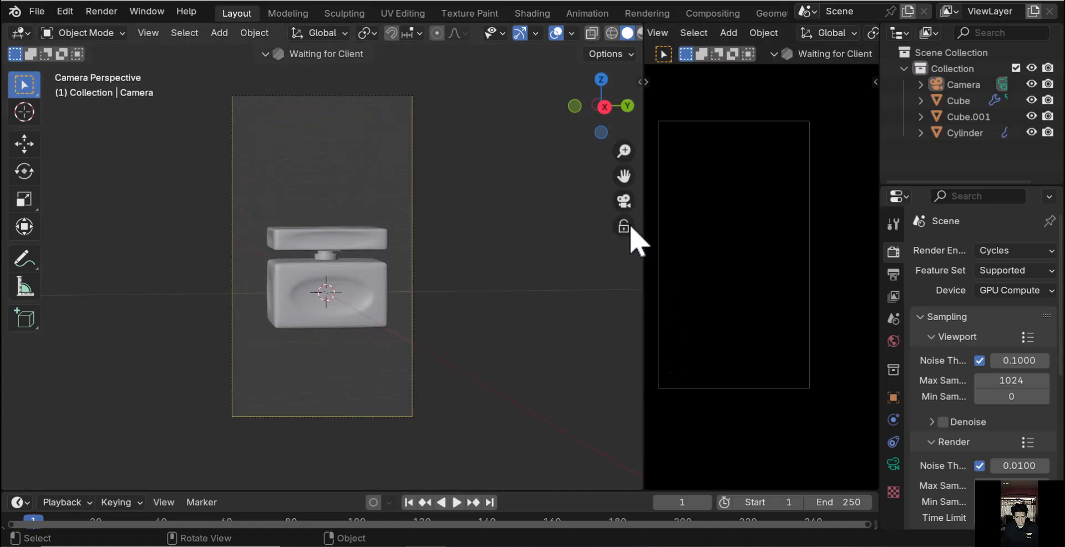
{"action": "middle_click_drag", "start_coordinate": [535, 278], "coordinate": [436, 269]}
{"action": "scroll", "coordinate": [440, 269], "scroll_direction": "up", "scroll_amount": 5}
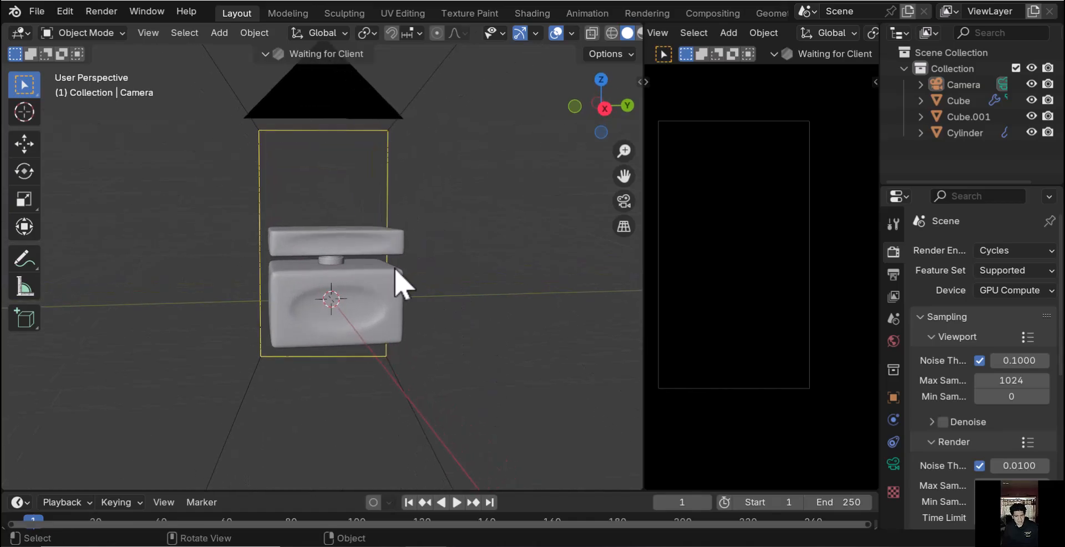
{"action": "key", "text": "shift+a"}
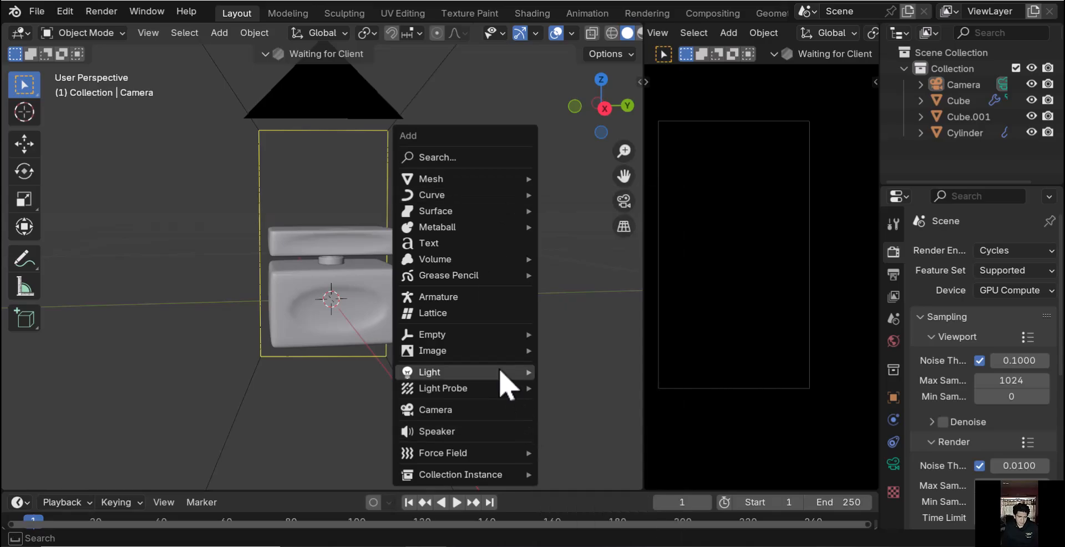
{"action": "mouse_move", "coordinate": [508, 378]}
{"action": "left_click", "coordinate": [580, 427]}
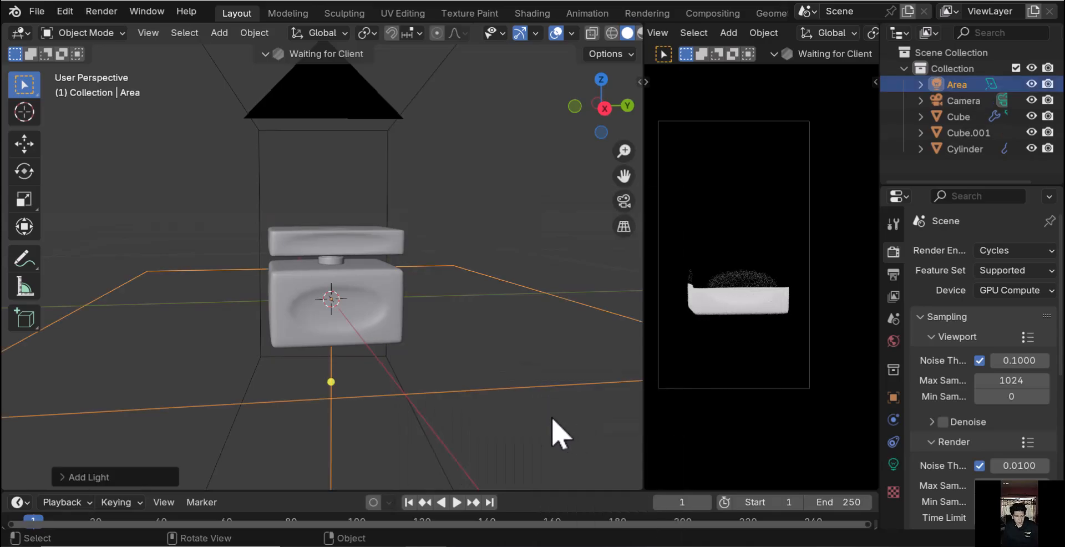
Raise the area light about 0.39 m along Z above the bottle and scale it to about 0.58
{"action": "key", "text": "g"}
{"action": "key", "text": "z"}
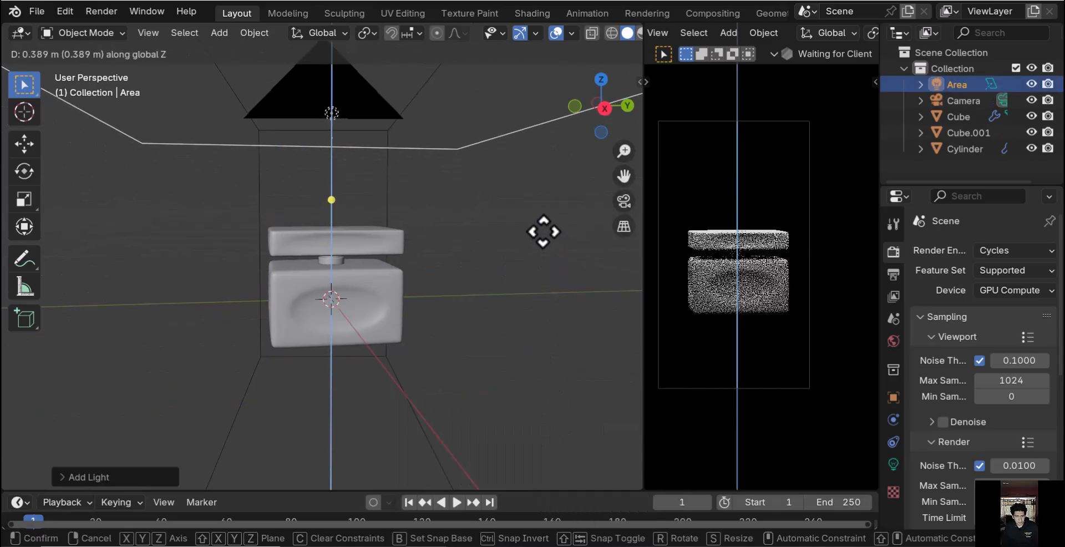
{"action": "left_click", "coordinate": [549, 244]}
{"action": "key", "text": "s"}
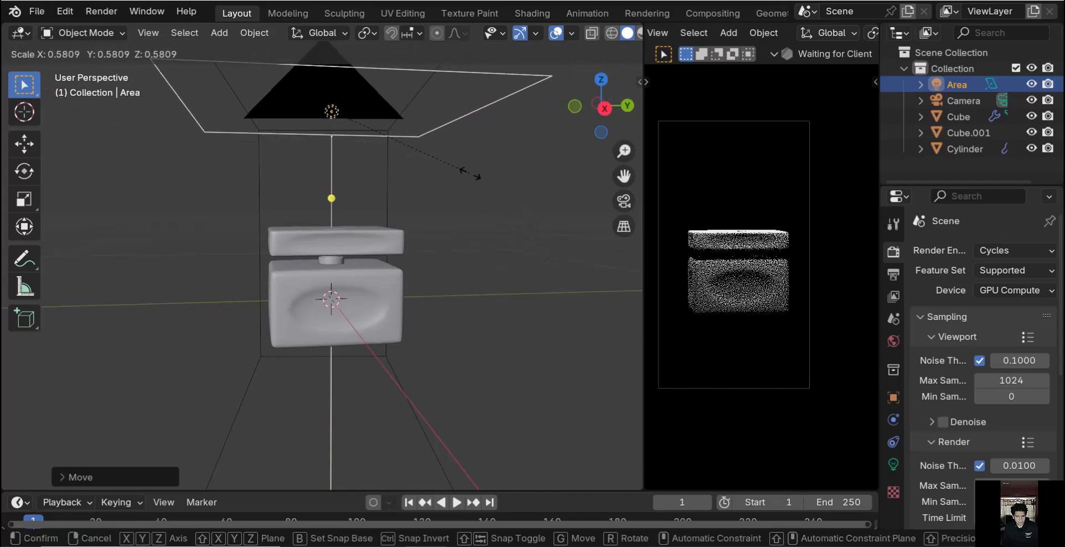
{"action": "left_click", "coordinate": [475, 173]}
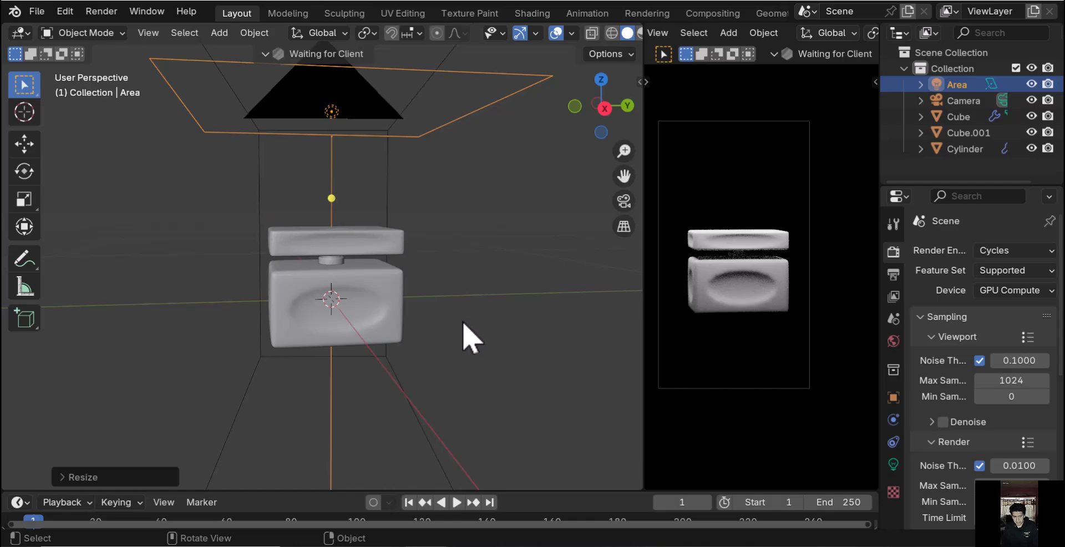
{"action": "left_click", "coordinate": [482, 372]}
Turn the camera to a slightly low, angled view that shows the bottle's front and one side
{"action": "middle_click_drag", "start_coordinate": [481, 373], "coordinate": [485, 379]}
{"action": "key", "text": "KP_0"}
{"action": "middle_click_drag", "start_coordinate": [467, 332], "coordinate": [459, 330]}
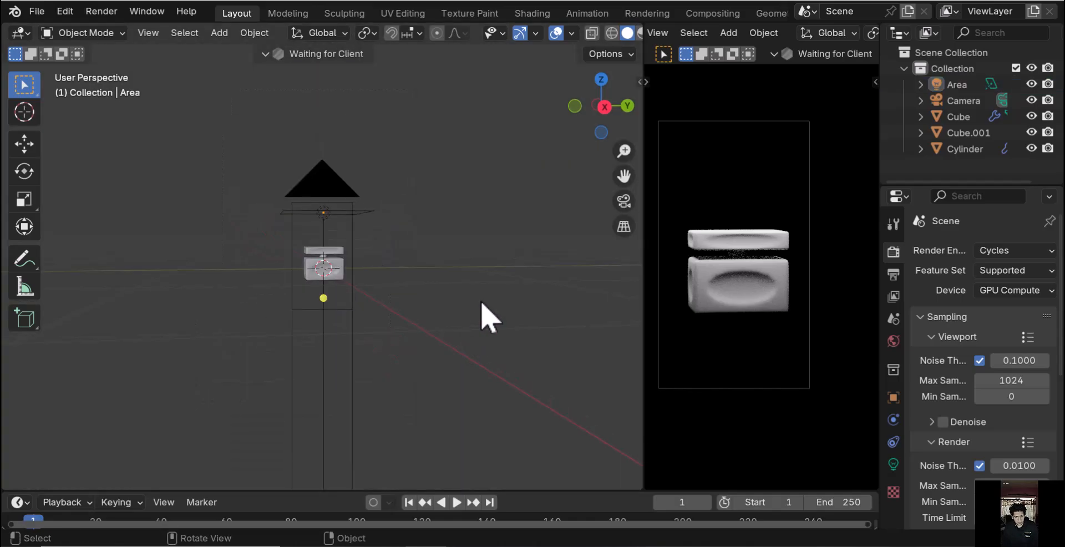
{"action": "left_click", "coordinate": [624, 201]}
{"action": "middle_click_drag", "start_coordinate": [495, 302], "coordinate": [502, 268]}
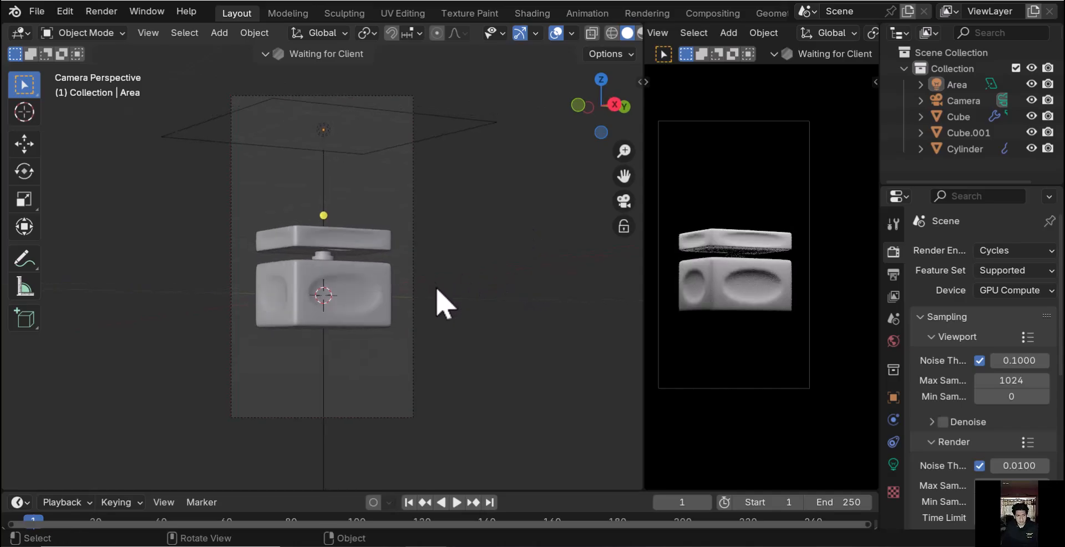
{"action": "key", "text": "KP_0"}
{"action": "key", "text": "KP_0"}
{"action": "key", "text": "KP_0"}
Give the bottle body a new material with a Glass BSDF surface and roughness 0
{"action": "middle_click_drag", "start_coordinate": [448, 244], "coordinate": [391, 358]}
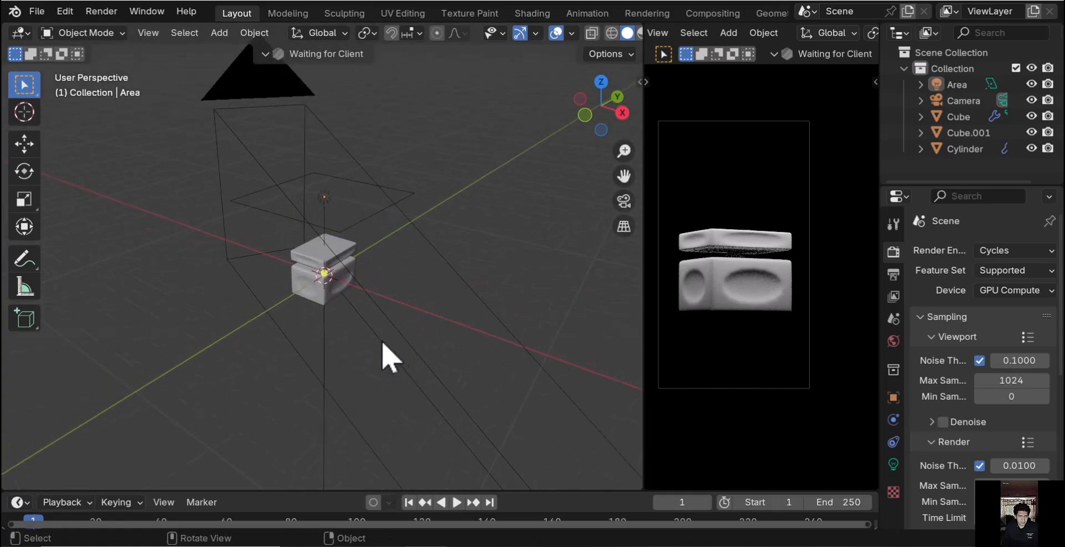
{"action": "left_click", "coordinate": [327, 286]}
{"action": "middle_click_drag", "start_coordinate": [512, 369], "coordinate": [452, 326]}
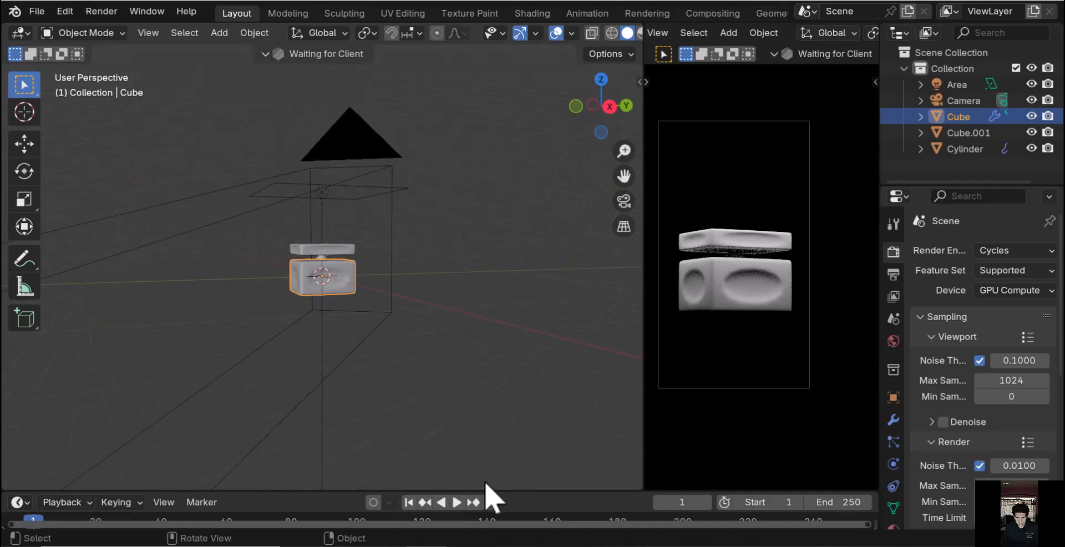
{"action": "left_click", "coordinate": [894, 526]}
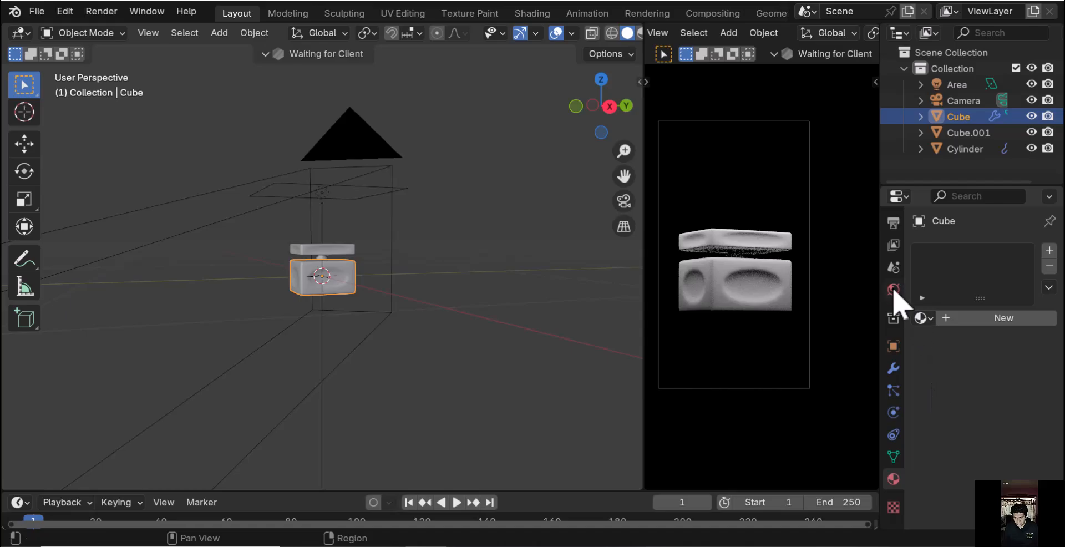
{"action": "left_click", "coordinate": [1001, 320]}
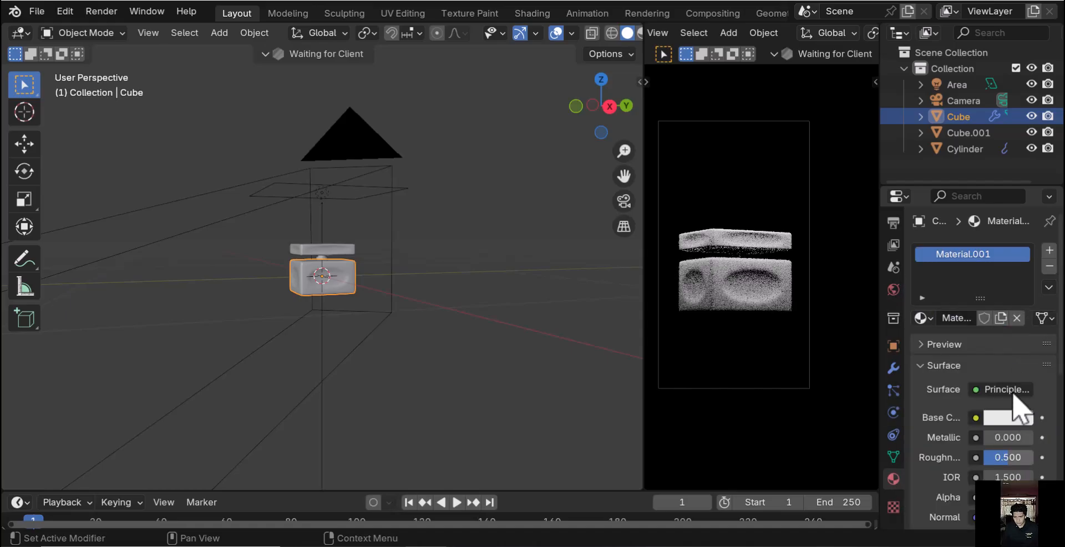
{"action": "left_click", "coordinate": [1006, 389]}
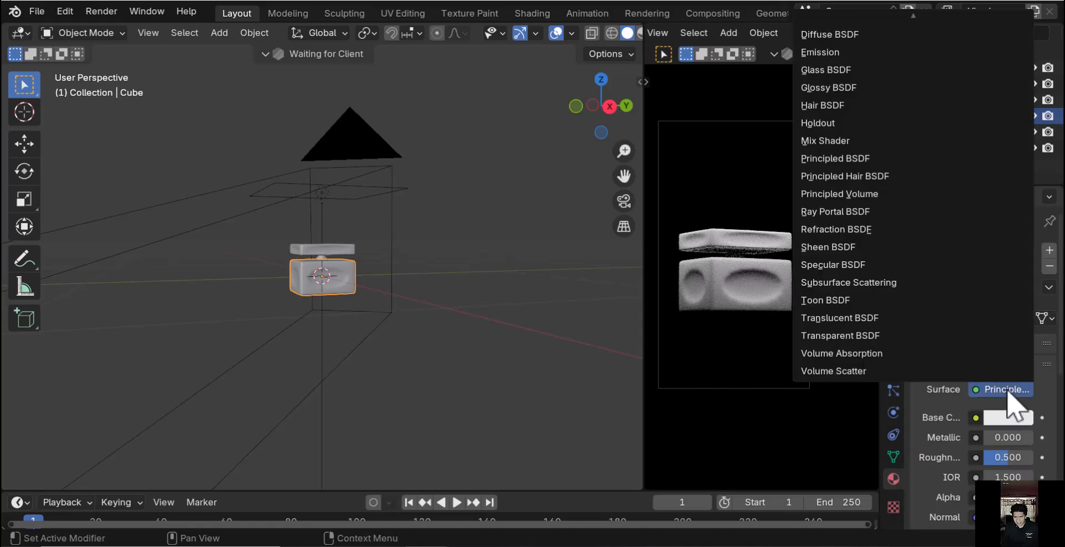
{"action": "left_click", "coordinate": [835, 70]}
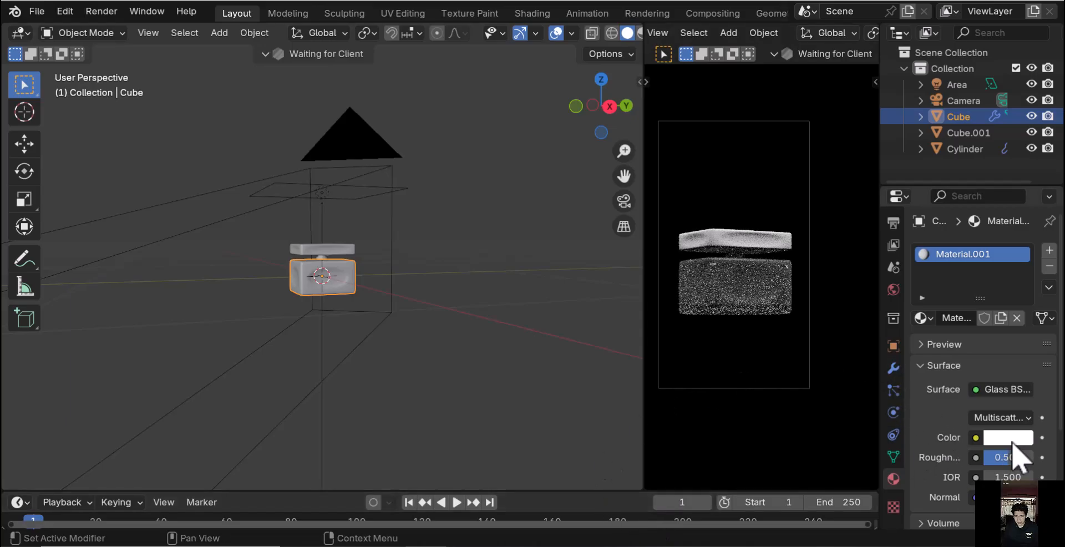
{"action": "left_click_drag", "start_coordinate": [1013, 453], "coordinate": [987, 457]}
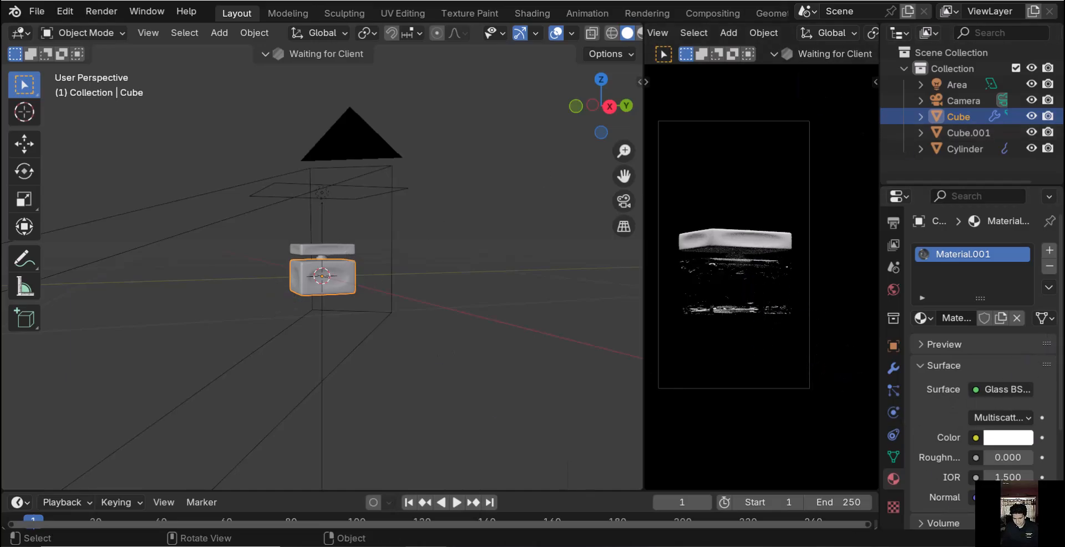
Give the cap a new gold-yellow material with metallic 0.747 and roughness 0.390
{"action": "left_click", "coordinate": [770, 245]}
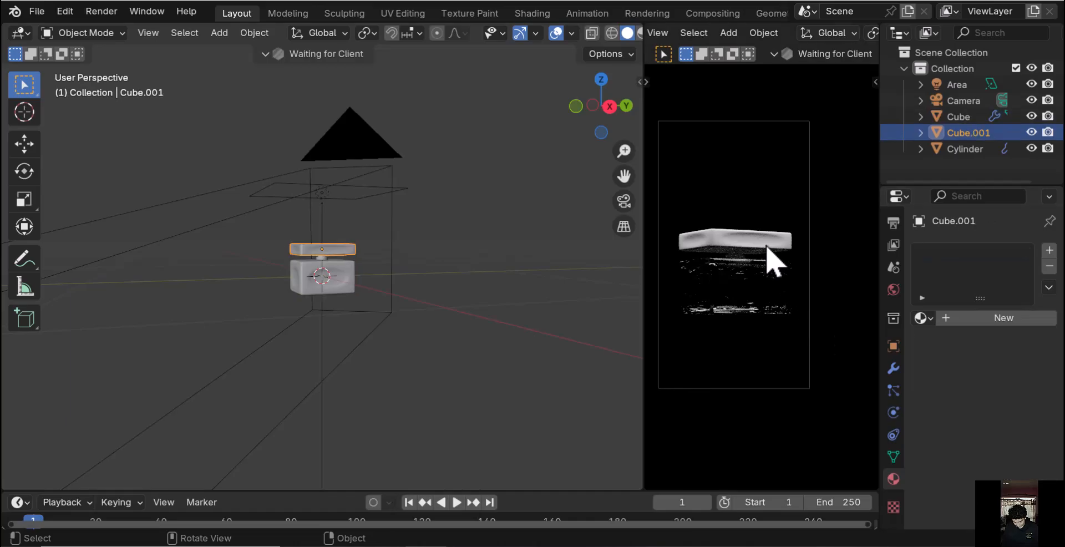
{"action": "left_click", "coordinate": [1027, 318]}
{"action": "left_click_drag", "start_coordinate": [1014, 440], "coordinate": [1057, 439]}
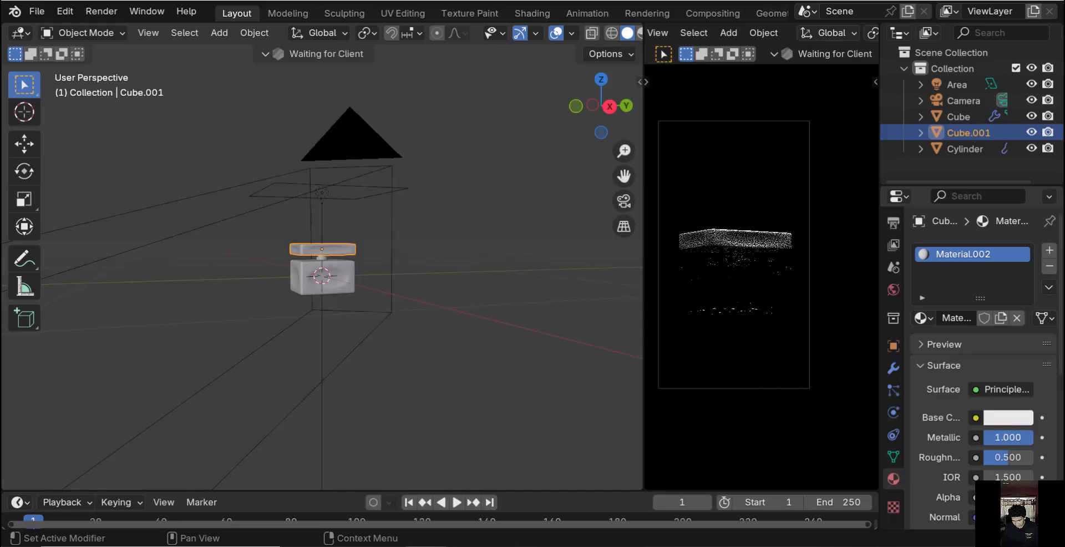
{"action": "left_click_drag", "start_coordinate": [1003, 457], "coordinate": [1034, 435]}
{"action": "left_click", "coordinate": [1020, 419]}
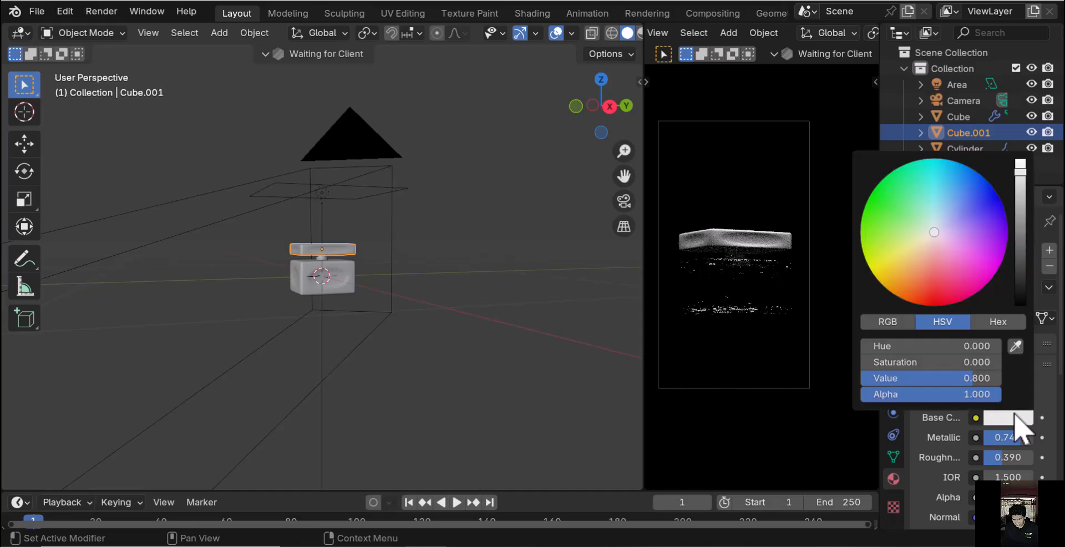
{"action": "left_click", "coordinate": [908, 283]}
{"action": "left_click_drag", "start_coordinate": [910, 284], "coordinate": [898, 262]}
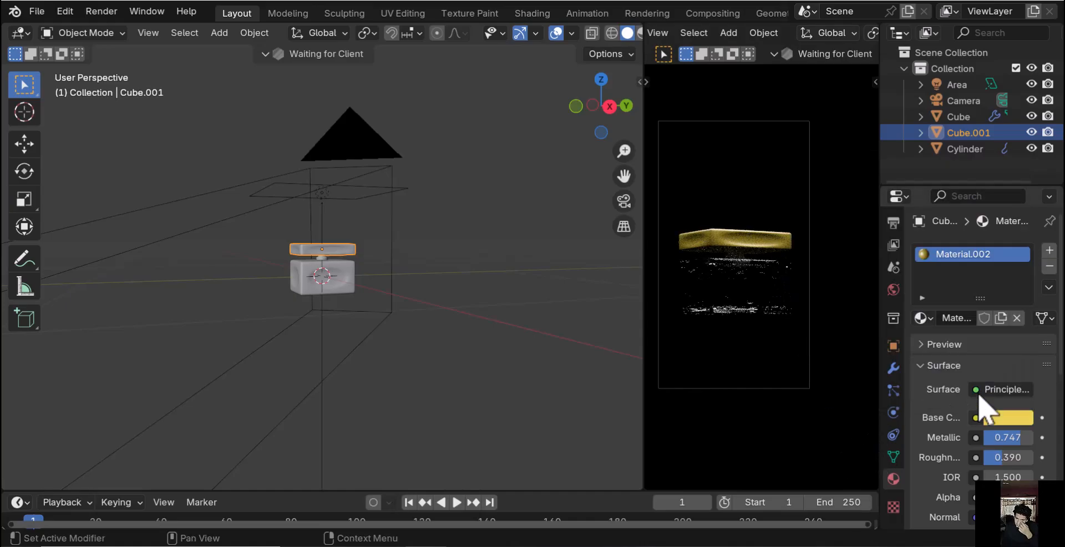
Give the neck cylinder a new near-black material with colour value 0.047, metallic 0.769 and roughness 0.434
{"action": "left_click", "coordinate": [326, 259]}
{"action": "left_click", "coordinate": [326, 259]}
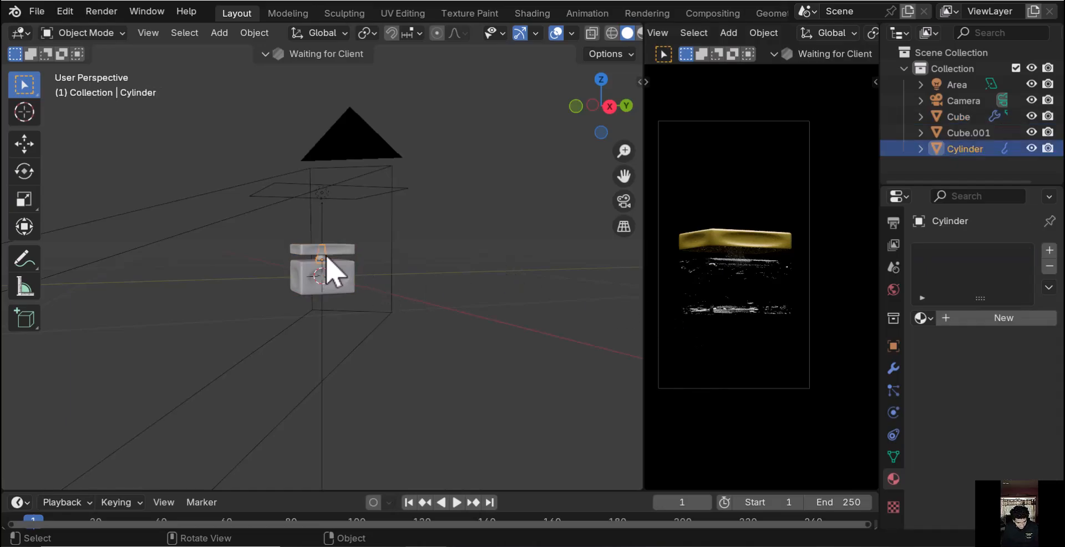
{"action": "left_click", "coordinate": [990, 318]}
{"action": "left_click", "coordinate": [1001, 419]}
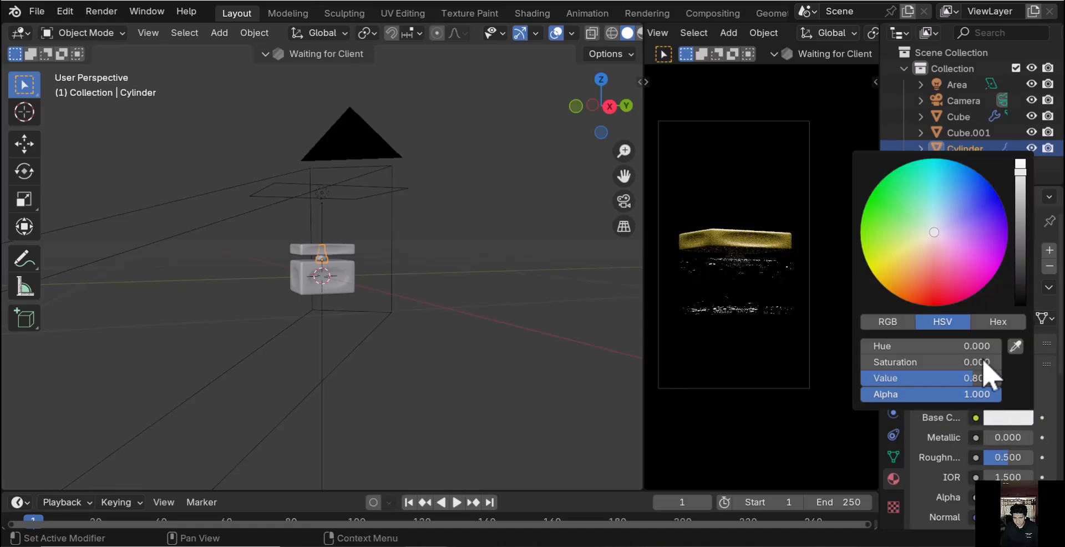
{"action": "left_click", "coordinate": [1023, 277]}
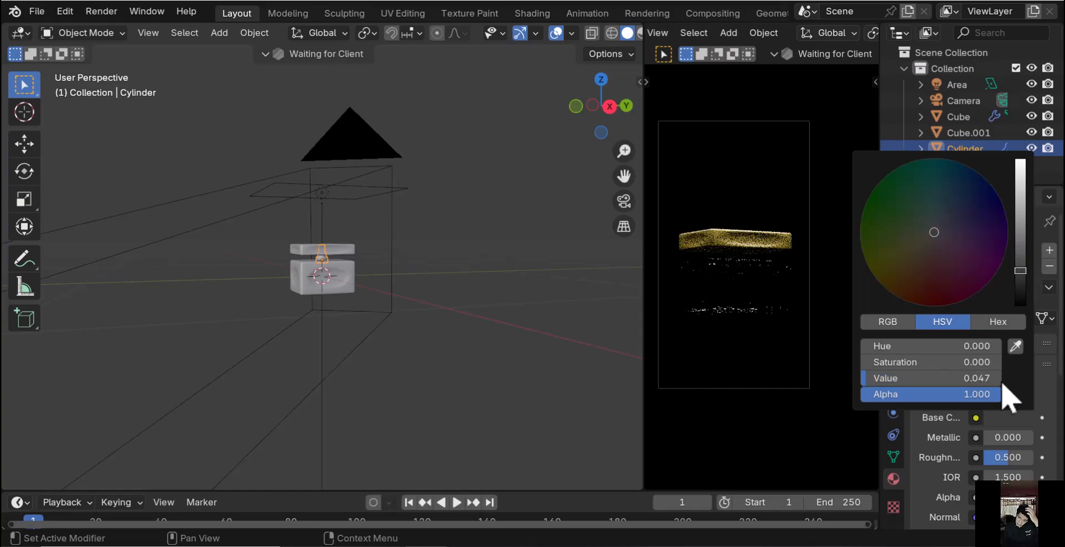
{"action": "left_click_drag", "start_coordinate": [993, 437], "coordinate": [1023, 453]}
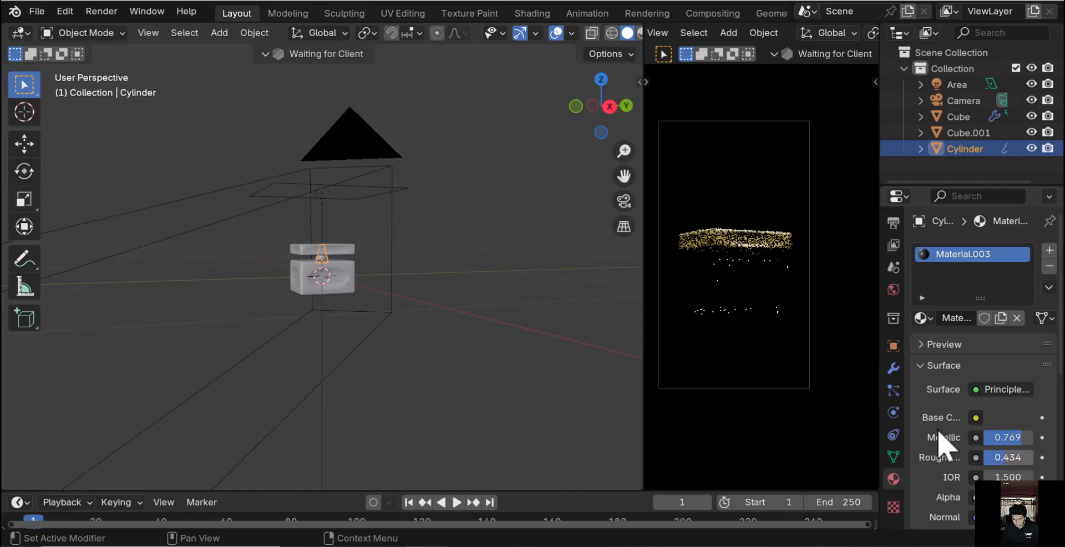
{"action": "left_click", "coordinate": [505, 397]}
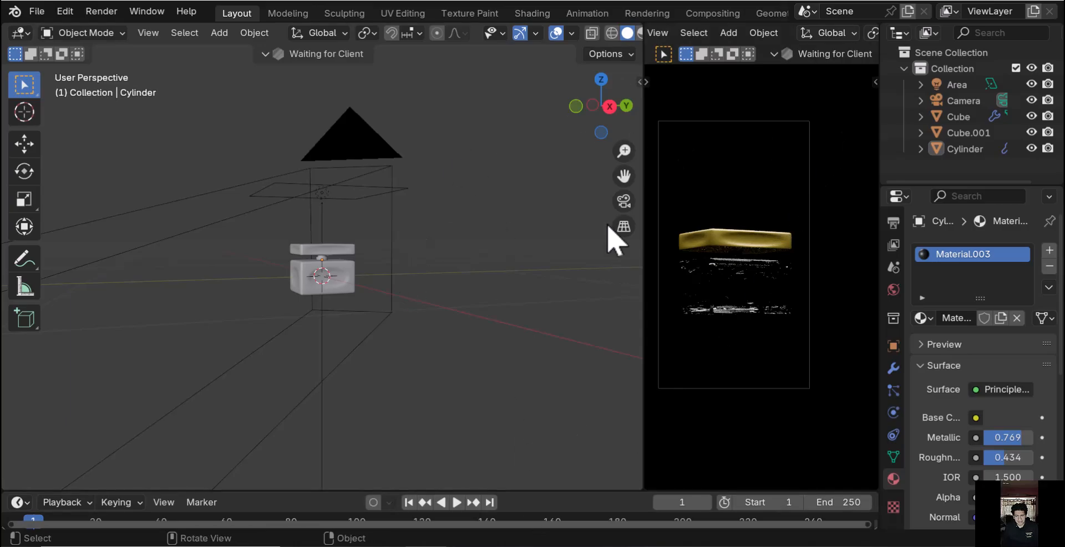
Light the world with an environment texture using meadow_2k.exr from the hdr folder and set its strength to 1.000
{"action": "left_click", "coordinate": [893, 290]}
{"action": "left_click", "coordinate": [976, 350]}
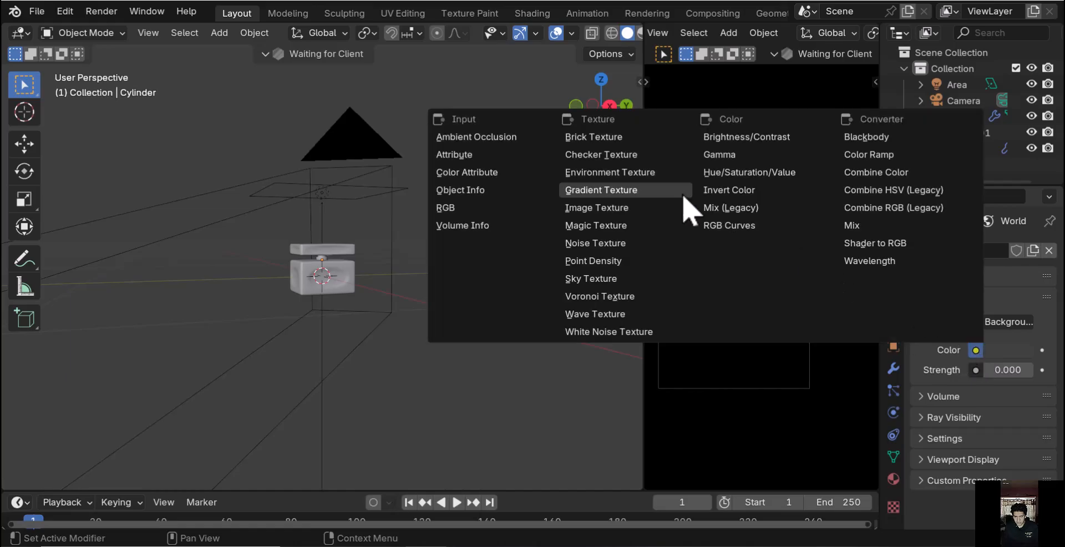
{"action": "left_click", "coordinate": [611, 173]}
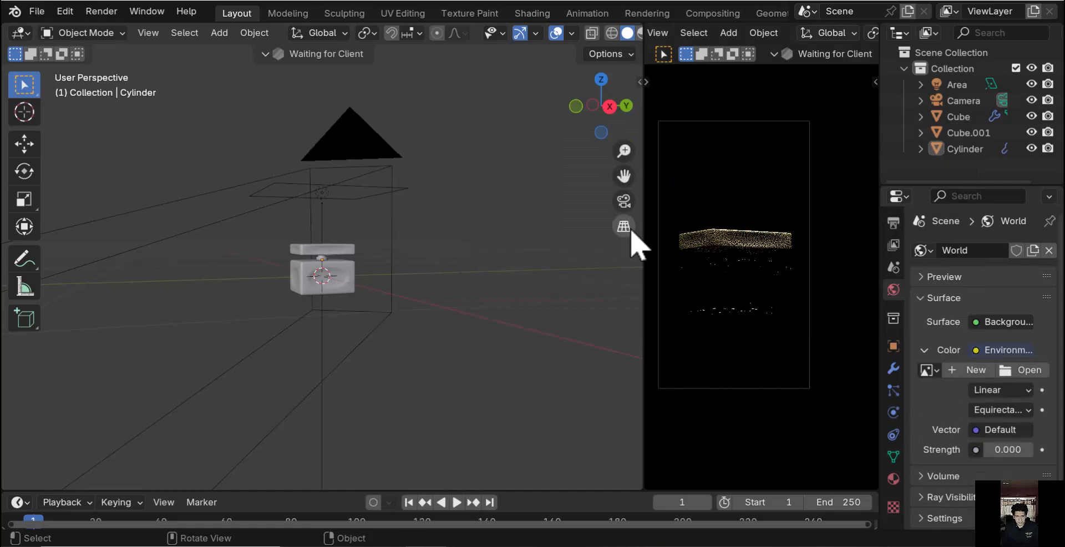
{"action": "left_click", "coordinate": [1025, 371]}
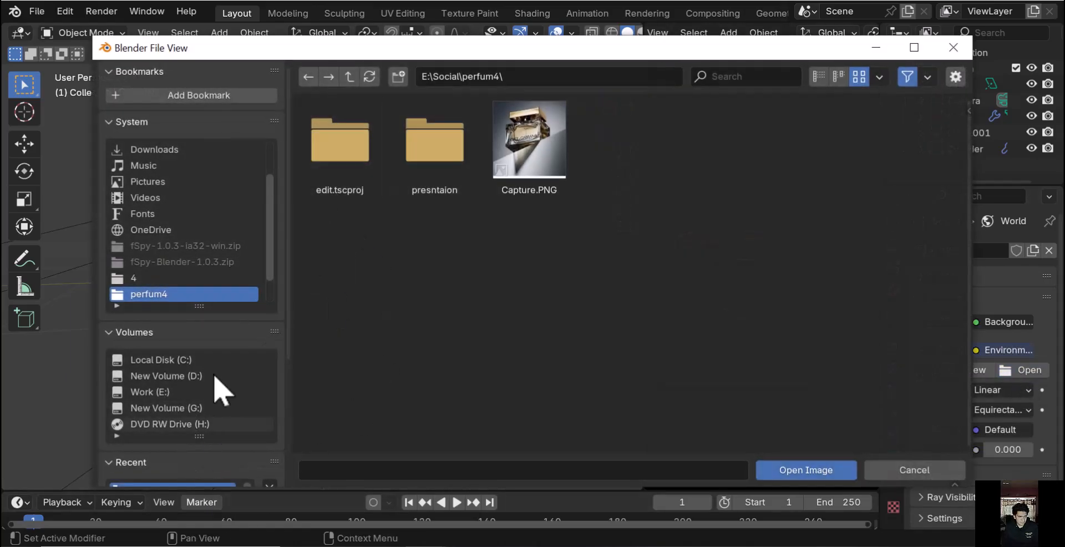
{"action": "left_click", "coordinate": [195, 392]}
{"action": "double_click", "coordinate": [503, 156]}
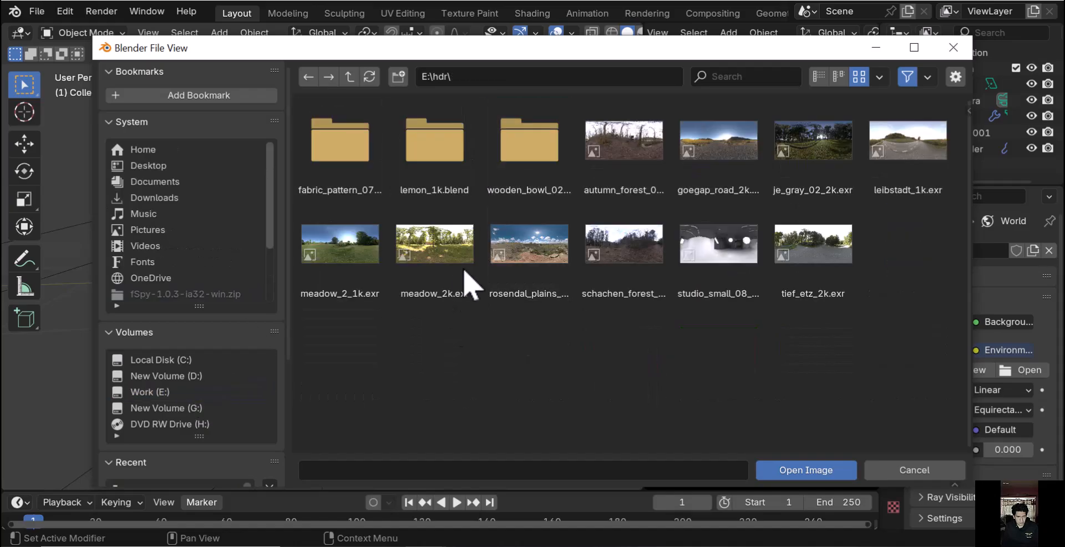
{"action": "double_click", "coordinate": [452, 273]}
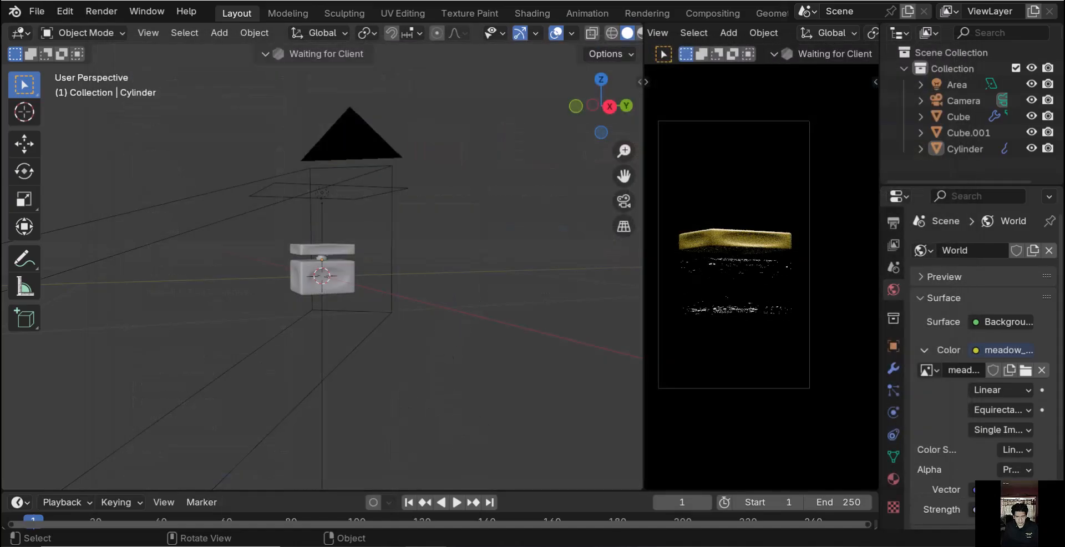
{"action": "scroll", "coordinate": [1008, 435], "scroll_direction": "down", "scroll_amount": 3}
{"action": "left_click", "coordinate": [1007, 433]}
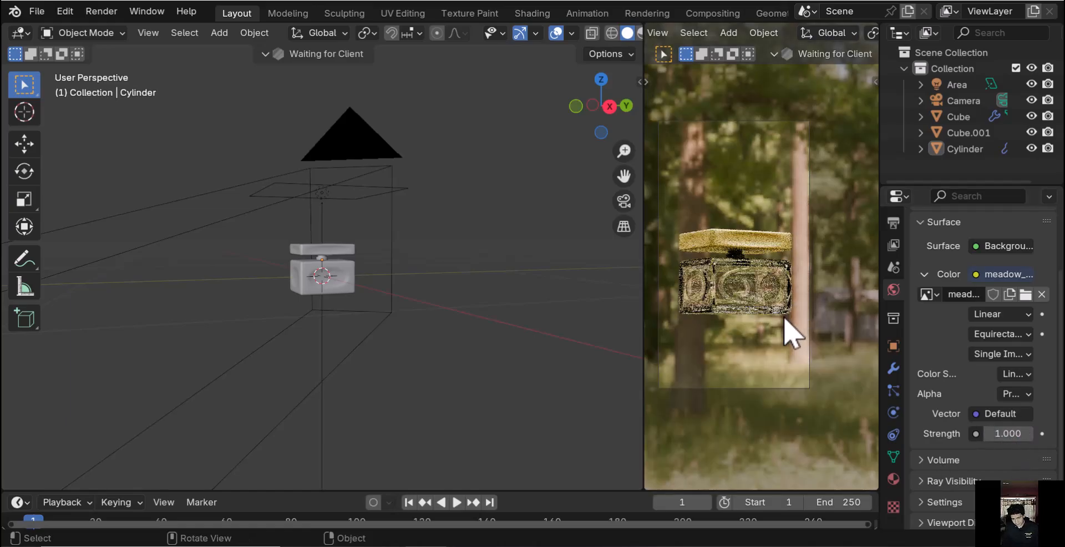
Widen the rendered view and turn the camera to face a vertical corner of the bottle, framing the whole bottle
{"action": "middle_click_drag", "start_coordinate": [773, 278], "coordinate": [742, 302]}
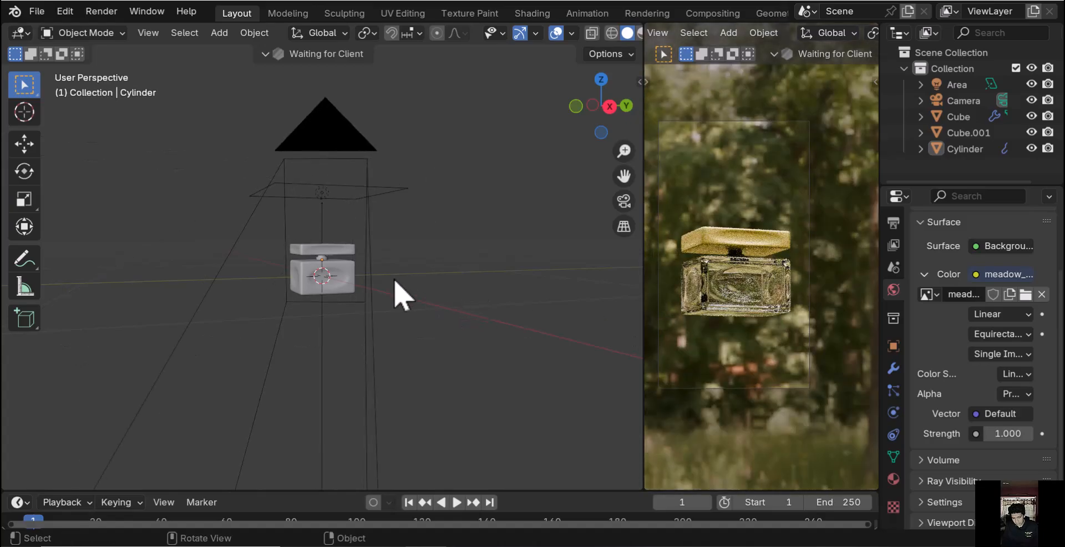
{"action": "scroll", "coordinate": [401, 294], "scroll_direction": "up", "scroll_amount": 2}
{"action": "key", "text": "KP_0"}
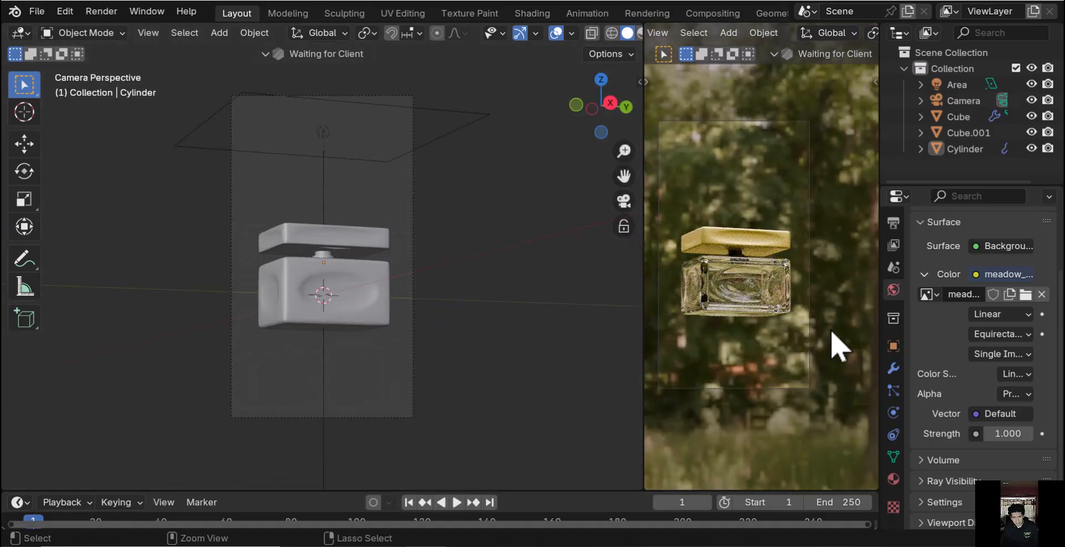
{"action": "scroll", "coordinate": [828, 300], "scroll_direction": "up", "scroll_amount": 5}
{"action": "scroll", "coordinate": [810, 289], "scroll_direction": "down", "scroll_amount": 4}
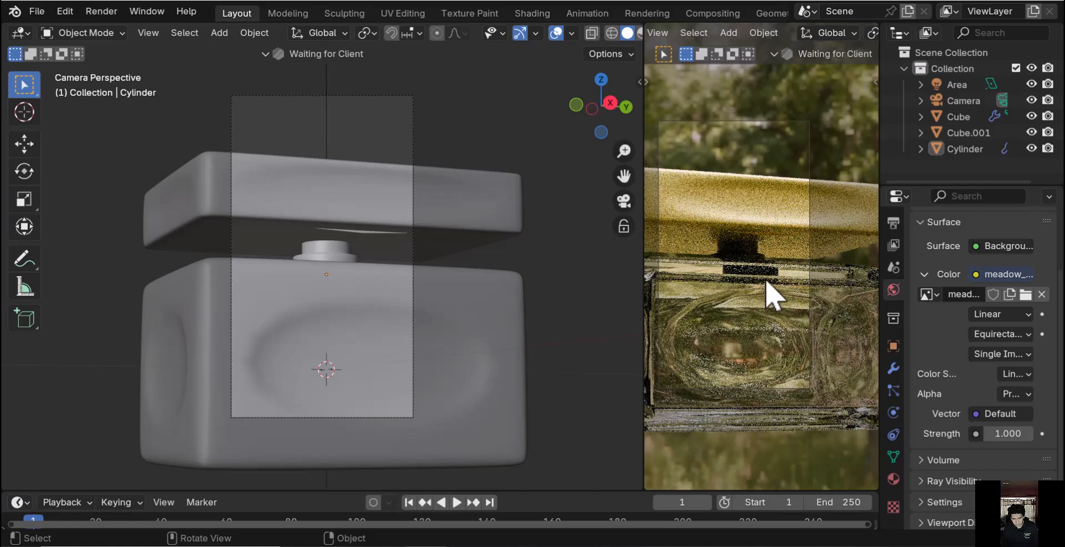
{"action": "left_click_drag", "start_coordinate": [645, 376], "coordinate": [480, 378]}
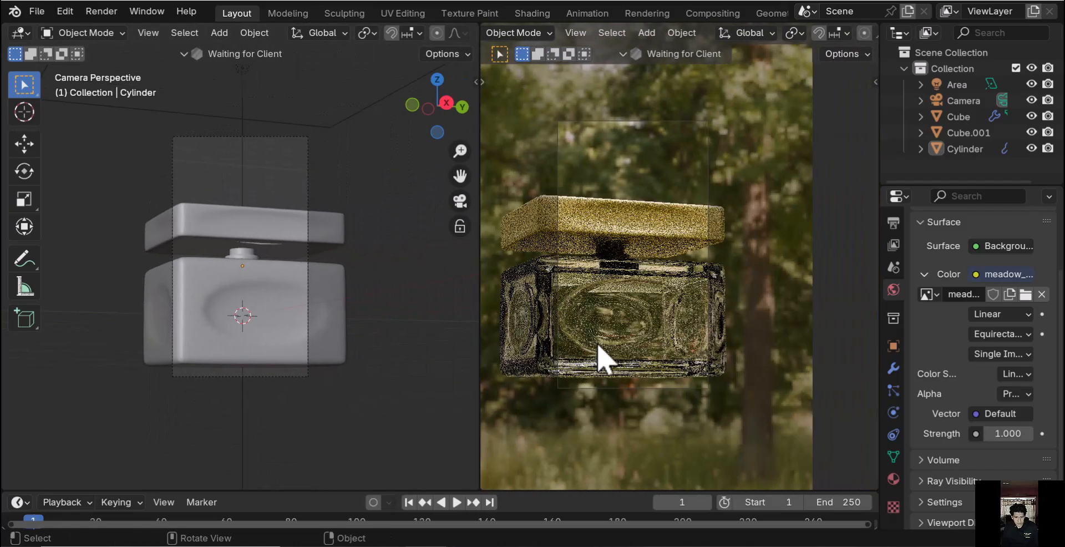
{"action": "mouse_move", "coordinate": [689, 331]}
{"action": "middle_mouse_down"}
{"action": "mouse_move", "coordinate": [659, 341]}
{"action": "mouse_move", "coordinate": [681, 347]}
{"action": "mouse_move", "coordinate": [698, 336]}
{"action": "mouse_move", "coordinate": [690, 344]}
{"action": "mouse_move", "coordinate": [661, 342]}
{"action": "mouse_move", "coordinate": [690, 324]}
{"action": "middle_mouse_up"}
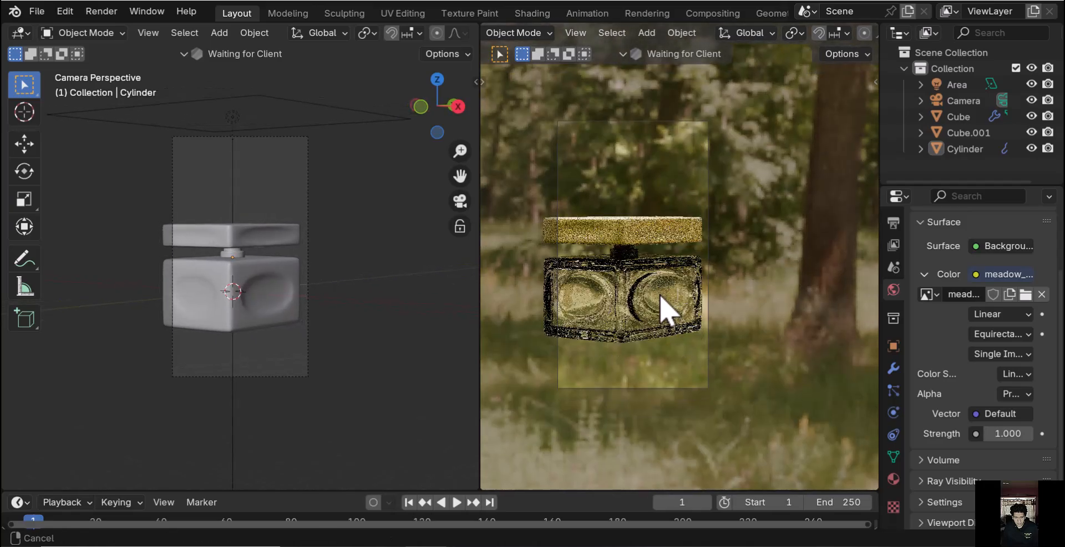
{"action": "scroll", "coordinate": [666, 306], "scroll_direction": "down", "scroll_amount": 3}
Change the cap material's surface to a Glass BSDF
{"action": "left_click", "coordinate": [632, 262]}
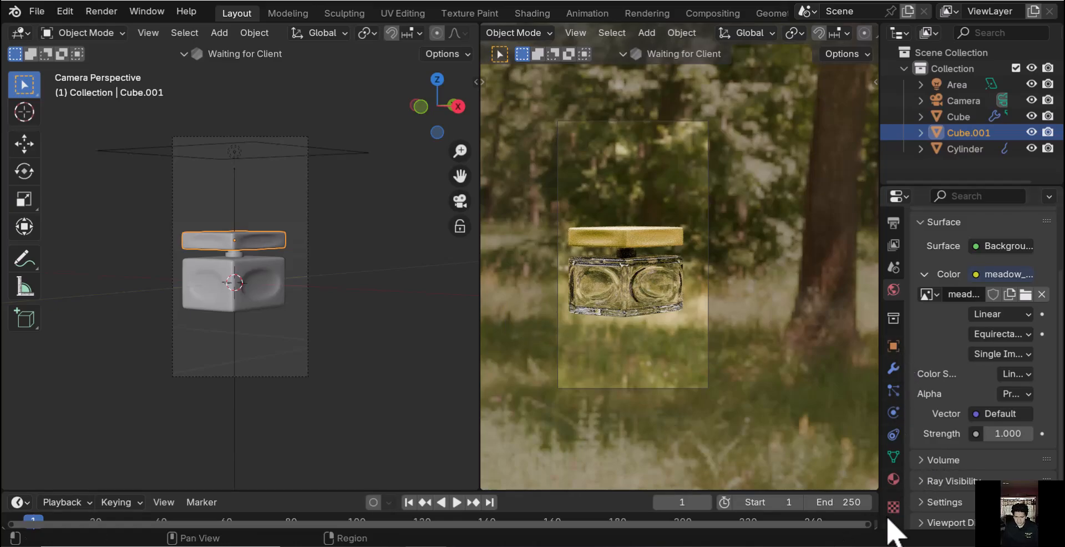
{"action": "left_click", "coordinate": [893, 478]}
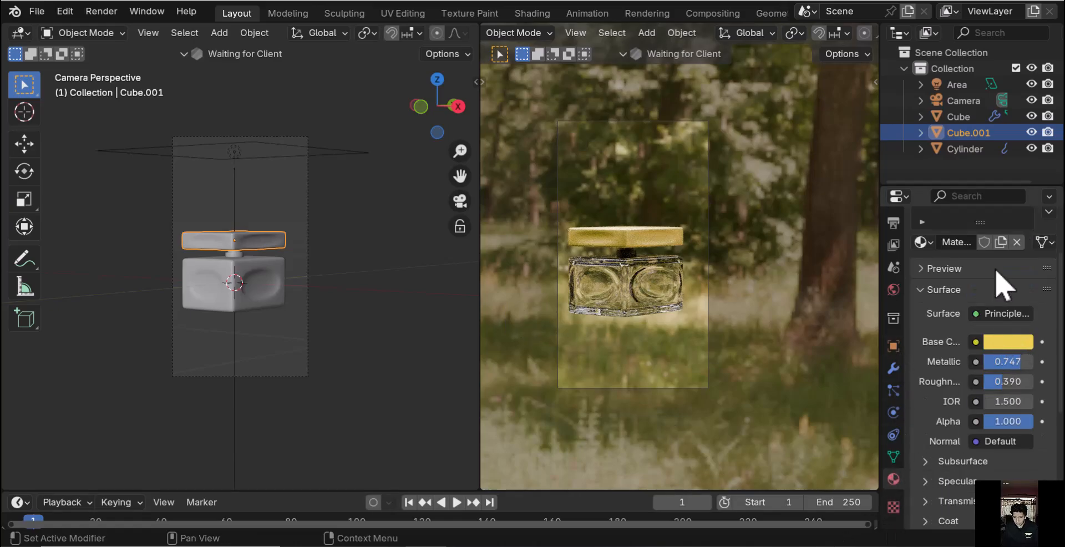
{"action": "left_click", "coordinate": [1008, 314]}
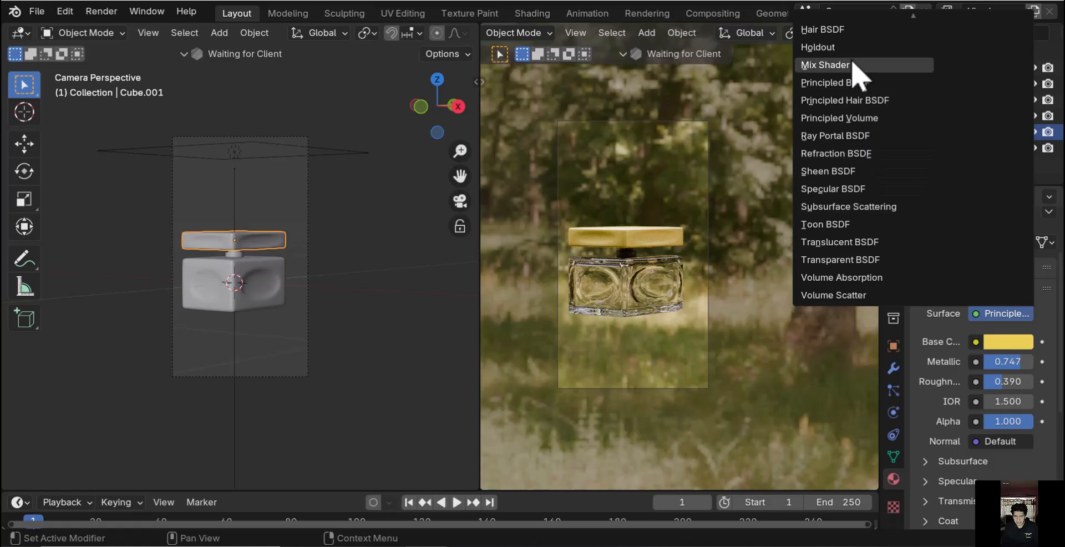
{"action": "scroll", "coordinate": [844, 95], "scroll_direction": "up", "scroll_amount": 5}
{"action": "left_click", "coordinate": [828, 76]}
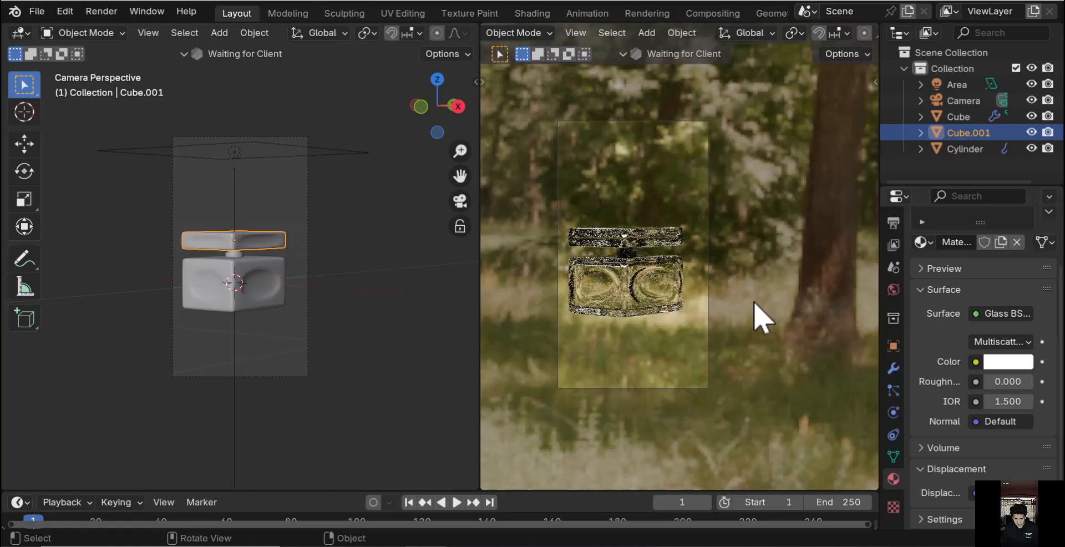
{"action": "left_click", "coordinate": [760, 316]}
{"action": "left_click", "coordinate": [656, 237]}
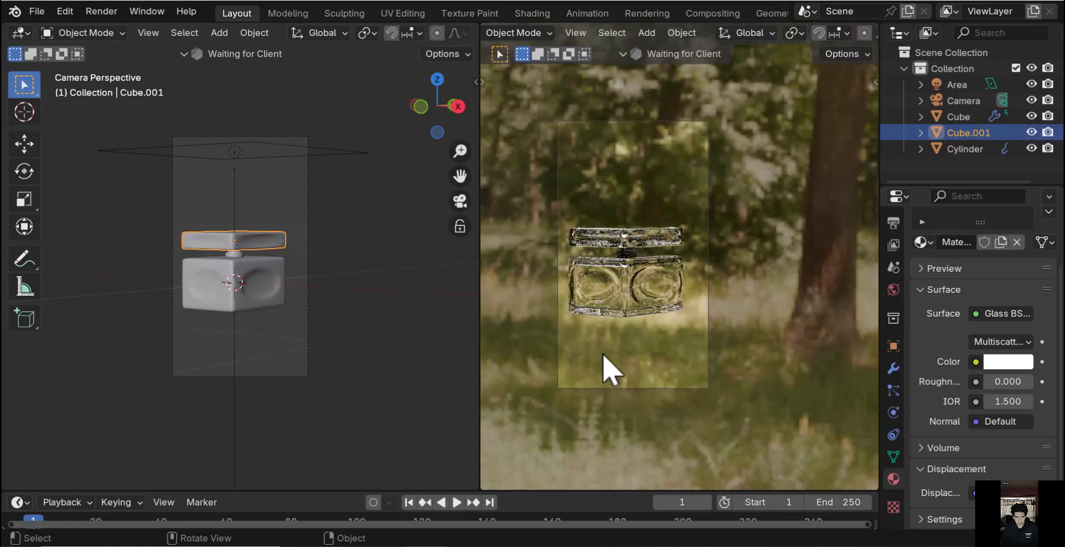
{"action": "left_click", "coordinate": [608, 369]}
Duplicate the bottle body in place and scale the copy to about 0.90 horizontally, keeping its height locked
{"action": "mouse_move", "coordinate": [671, 302]}
{"action": "middle_mouse_down"}
{"action": "mouse_move", "coordinate": [614, 300]}
{"action": "mouse_move", "coordinate": [665, 308]}
{"action": "mouse_move", "coordinate": [635, 300]}
{"action": "mouse_move", "coordinate": [655, 333]}
{"action": "mouse_move", "coordinate": [661, 306]}
{"action": "middle_mouse_up"}
{"action": "left_click", "coordinate": [244, 280]}
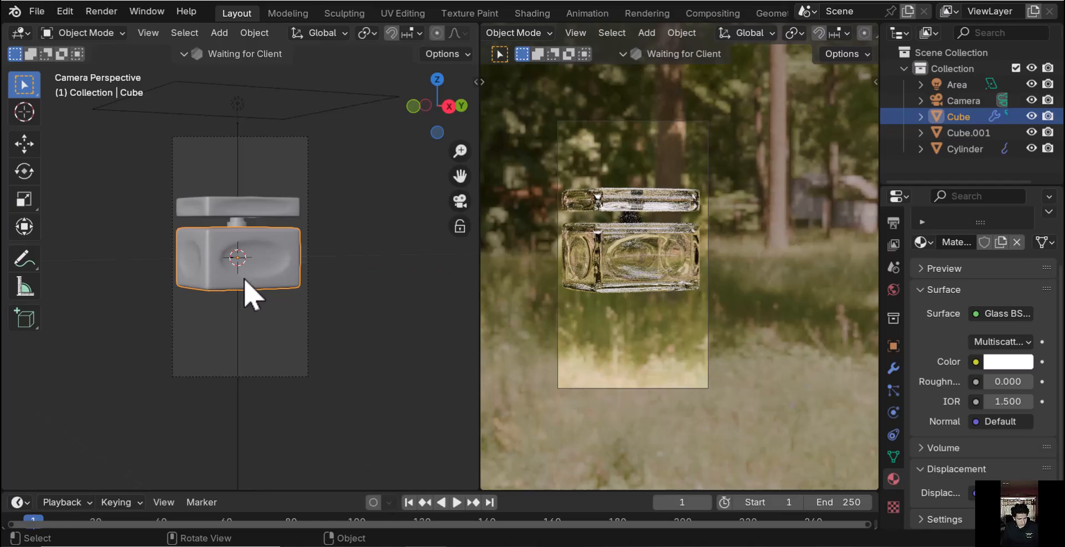
{"action": "key", "text": "shift+d"}
{"action": "left_click", "coordinate": [242, 277]}
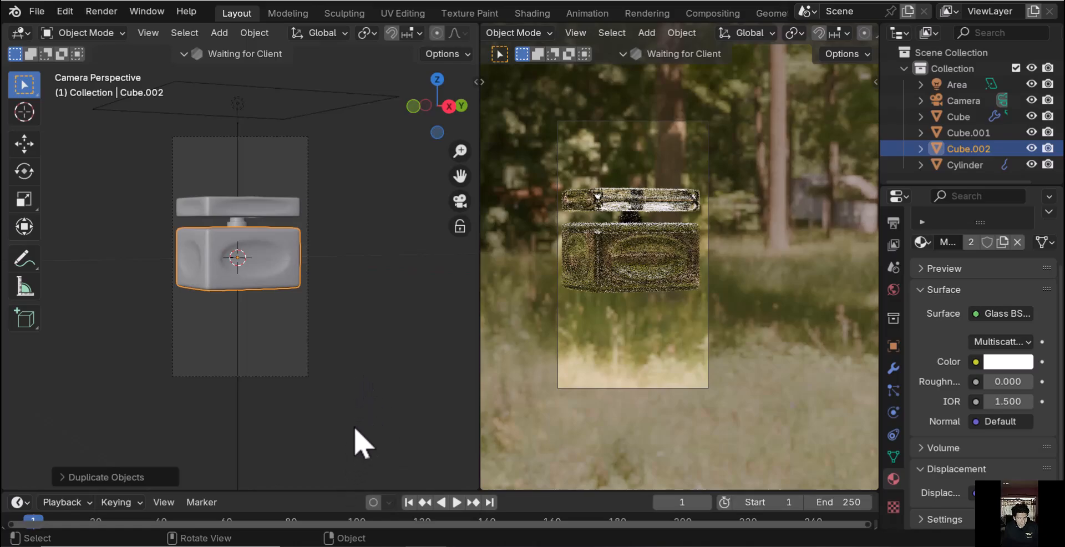
{"action": "key", "text": "s"}
{"action": "key", "text": "shift+z"}
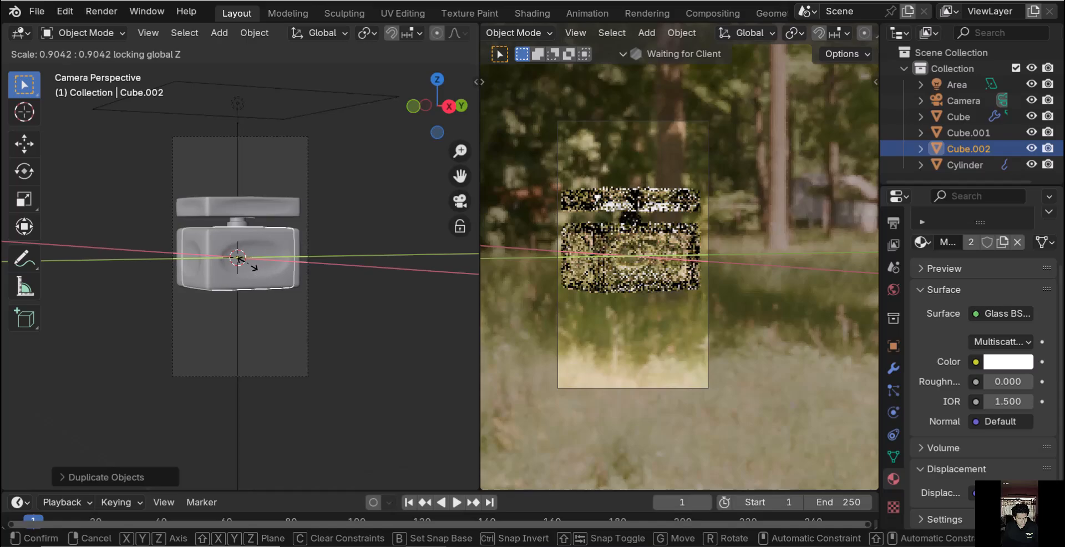
{"action": "left_click", "coordinate": [211, 268]}
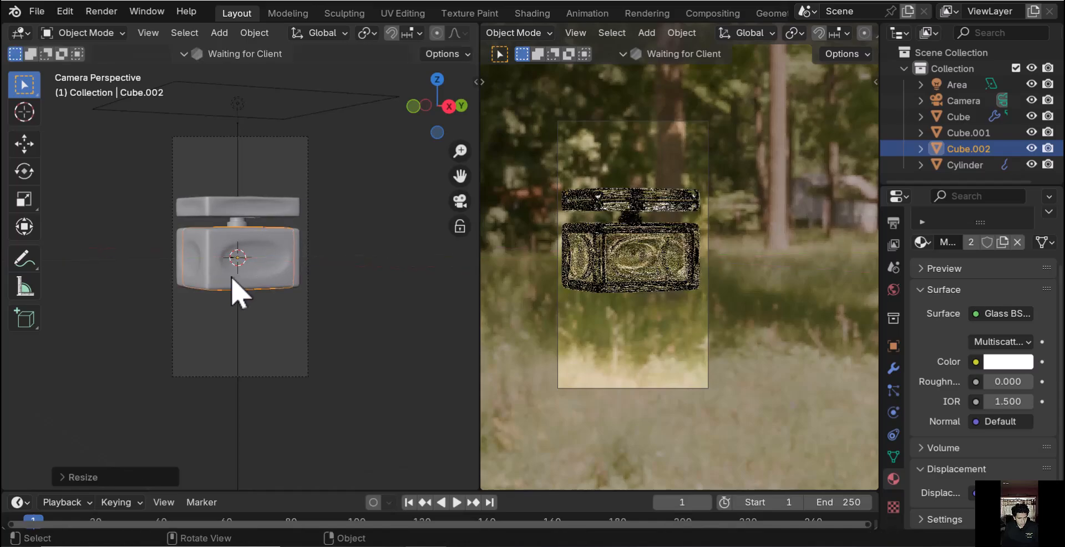
Scale the inner body copy uniformly to about 0.94 so it sits inside the outer bottle
{"action": "middle_click_drag", "start_coordinate": [248, 289], "coordinate": [335, 363]}
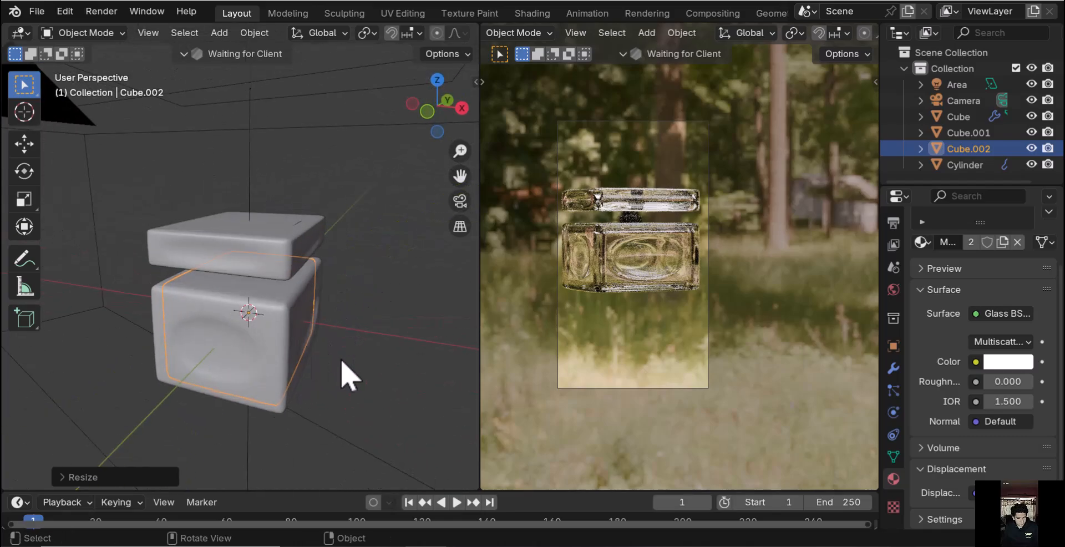
{"action": "key", "text": "s"}
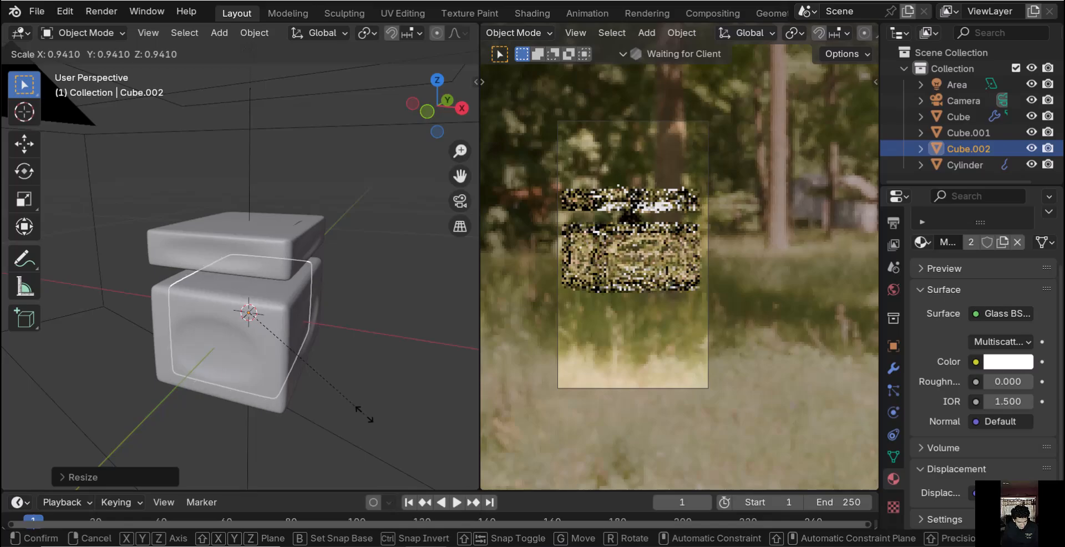
{"action": "left_click", "coordinate": [355, 418]}
{"action": "middle_click_drag", "start_coordinate": [355, 417], "coordinate": [440, 357]}
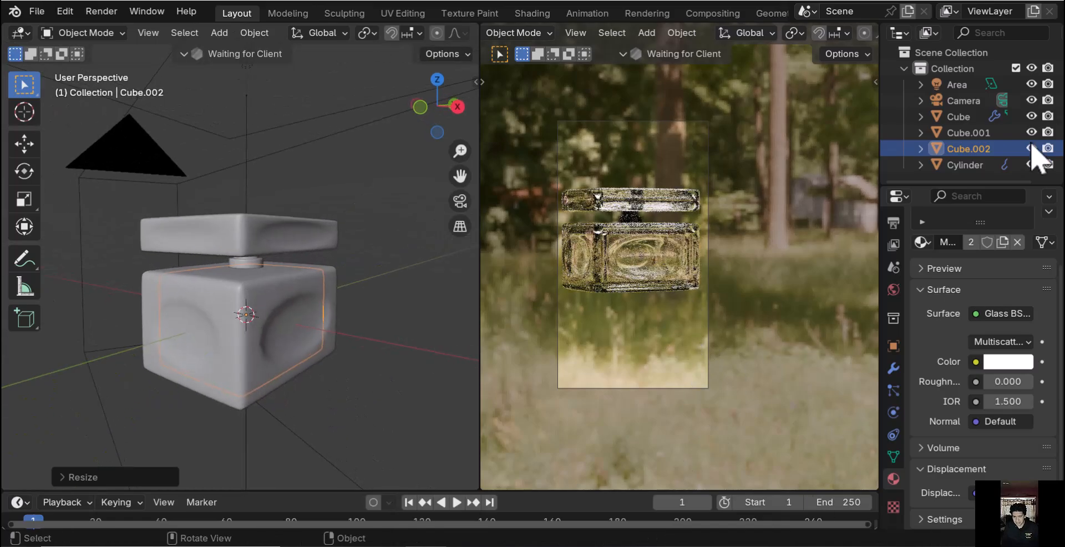
Tint the glass material shared by the bottle body and its inner copy a pale warm yellow
{"action": "left_click", "coordinate": [1002, 364]}
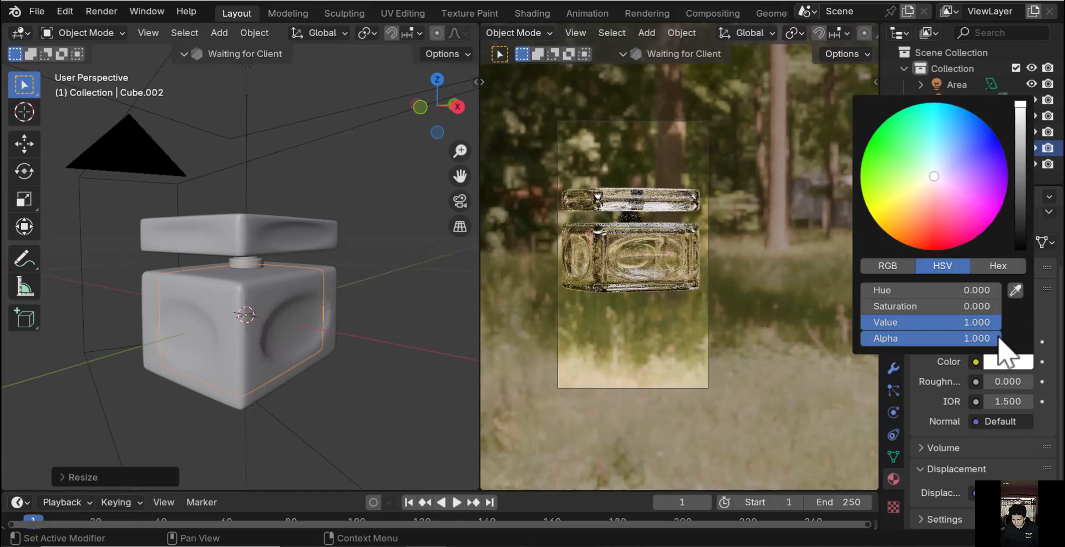
{"action": "left_click", "coordinate": [913, 201]}
{"action": "mouse_move", "coordinate": [914, 195]}
{"action": "left_mouse_down"}
{"action": "mouse_move", "coordinate": [918, 179]}
{"action": "mouse_move", "coordinate": [916, 194]}
{"action": "left_mouse_up"}
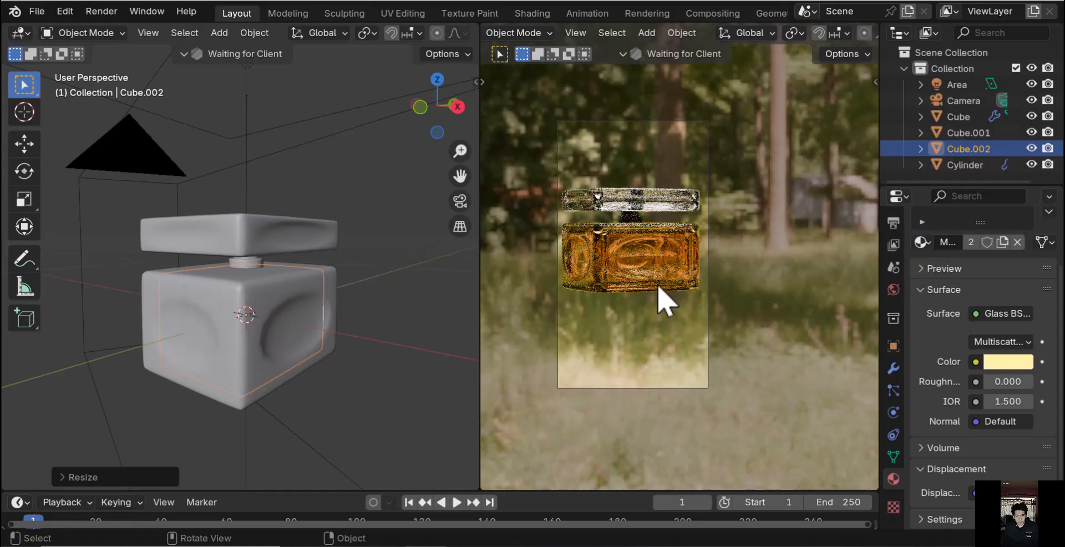
{"action": "scroll", "coordinate": [670, 282], "scroll_direction": "up", "scroll_amount": 2}
{"action": "middle_click_drag", "start_coordinate": [669, 282], "coordinate": [647, 297]}
{"action": "middle_click_drag", "start_coordinate": [647, 297], "coordinate": [614, 248], "text": "ctrl"}
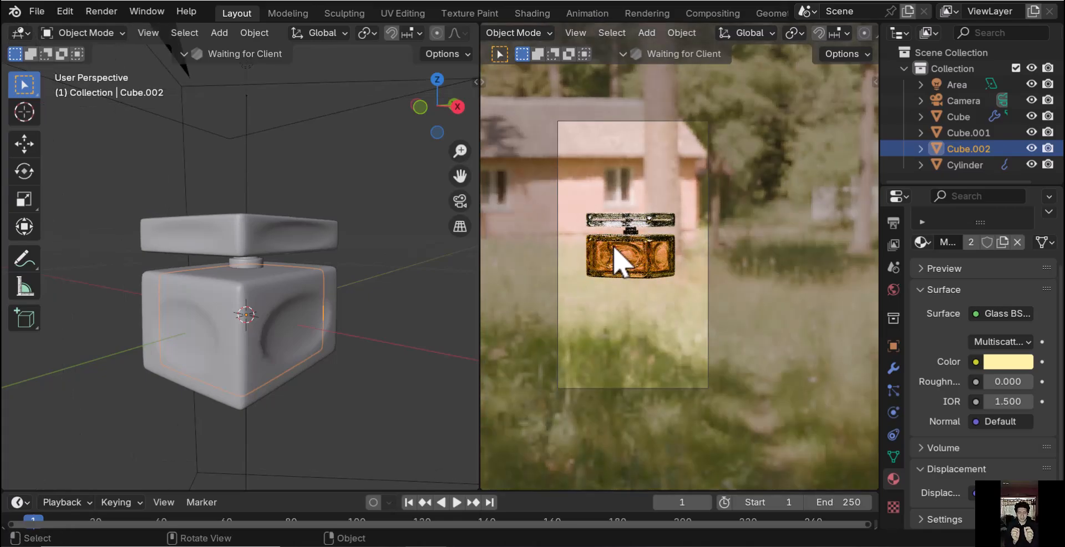
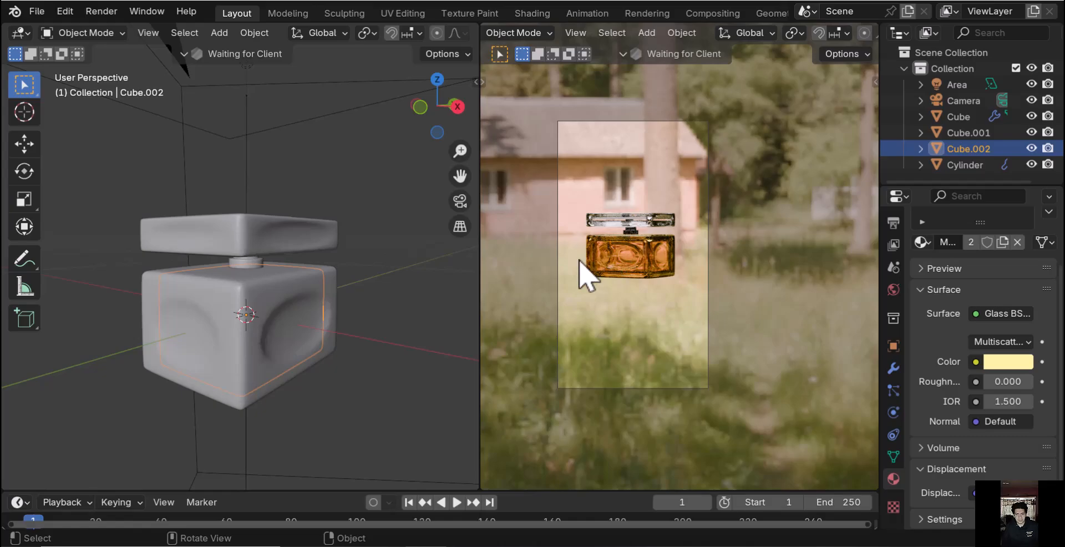
Make the neck cylinder's material a light grey metal with metallic 1.000 and roughness 0.555
{"action": "middle_click_drag", "start_coordinate": [554, 305], "coordinate": [668, 287]}
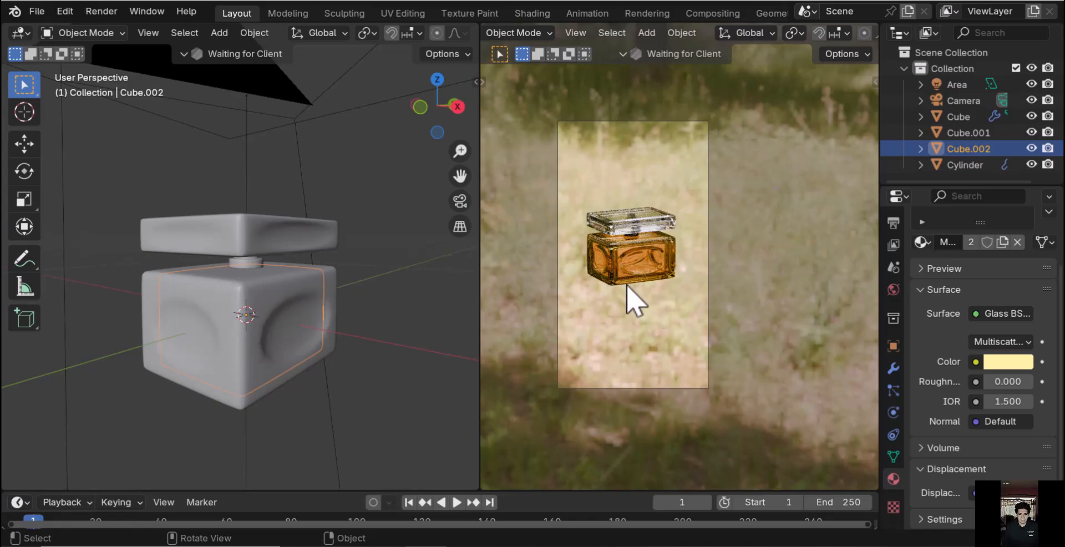
{"action": "scroll", "coordinate": [635, 300], "scroll_direction": "up", "scroll_amount": 2}
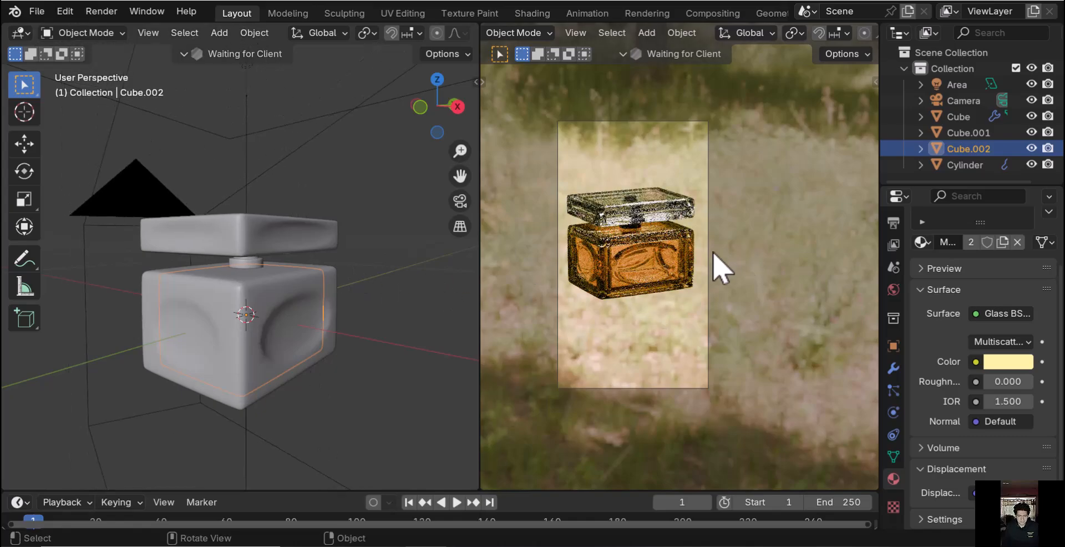
{"action": "middle_click_drag", "start_coordinate": [722, 269], "coordinate": [666, 226]}
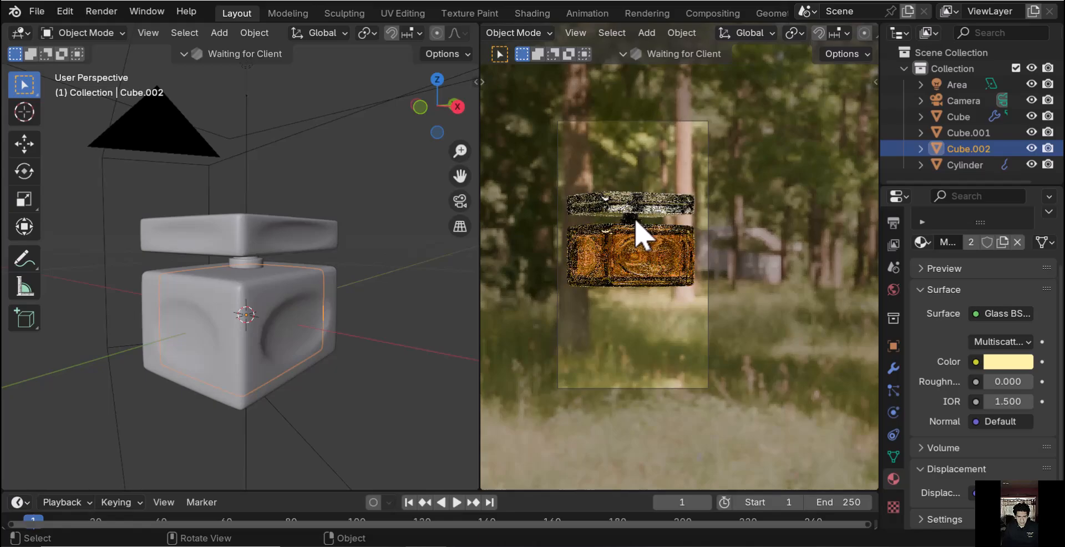
{"action": "left_click", "coordinate": [636, 220]}
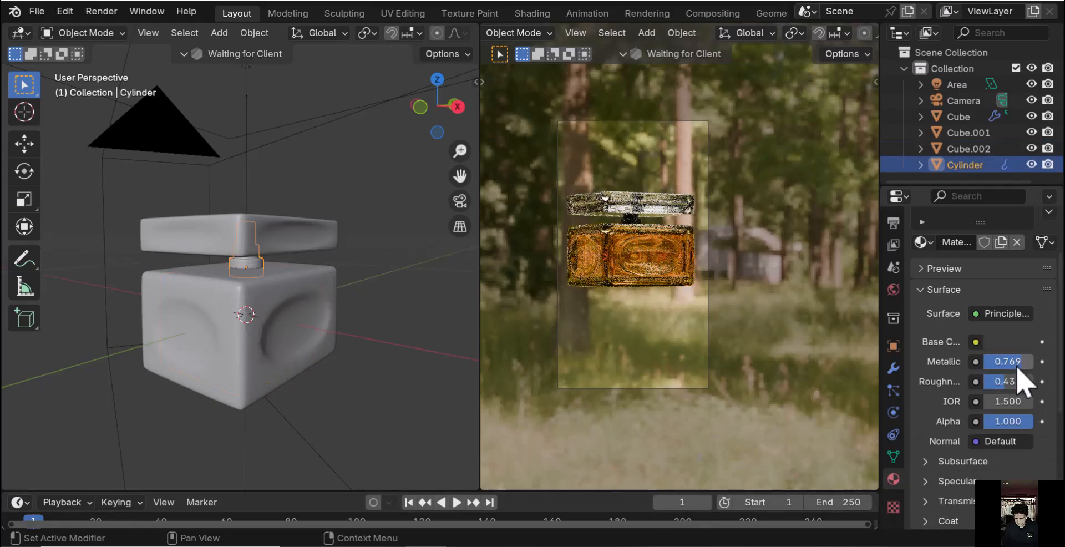
{"action": "left_click_drag", "start_coordinate": [1030, 382], "coordinate": [1028, 383]}
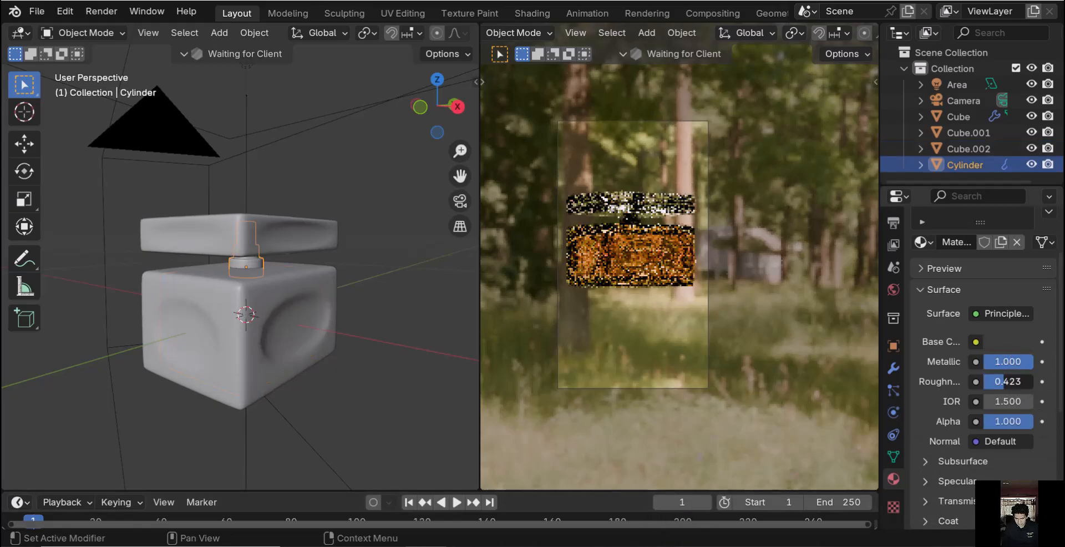
{"action": "left_click", "coordinate": [1005, 346]}
{"action": "left_click_drag", "start_coordinate": [1016, 162], "coordinate": [1018, 148]}
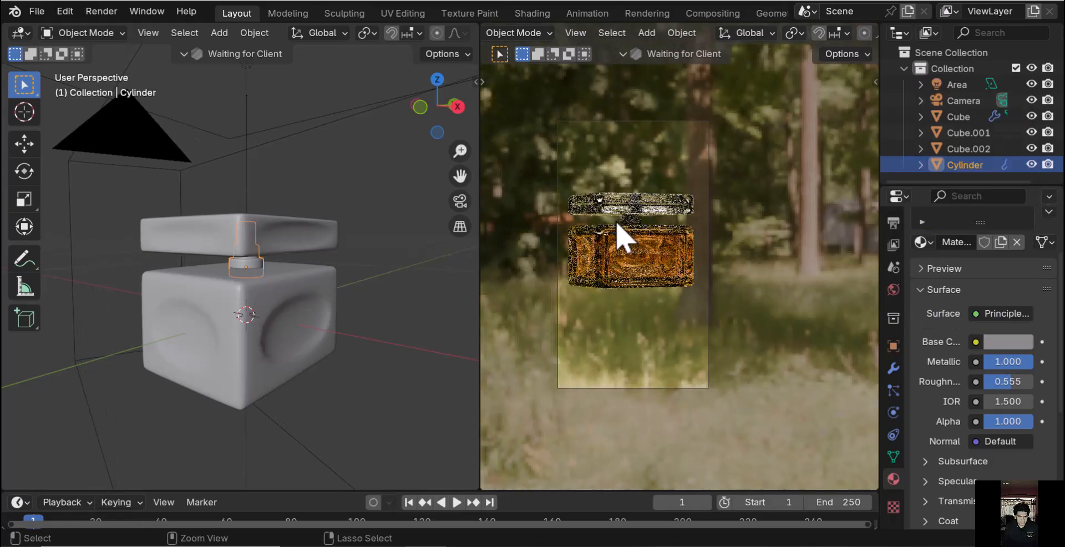
{"action": "middle_click_drag", "start_coordinate": [614, 221], "coordinate": [730, 499]}
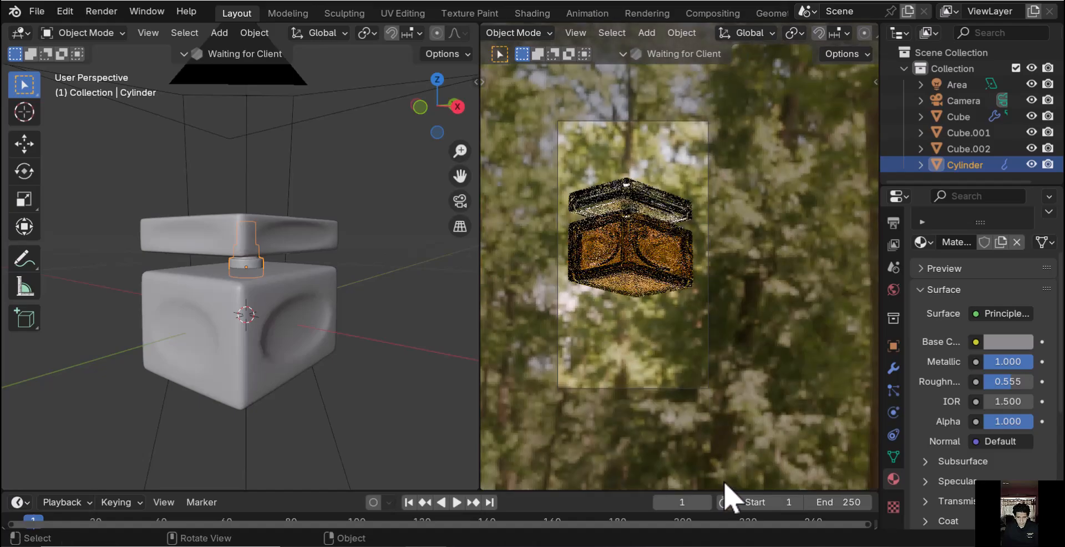
{"action": "middle_click_drag", "start_coordinate": [632, 271], "coordinate": [651, 304]}
{"action": "scroll", "coordinate": [661, 221], "scroll_direction": "up", "scroll_amount": 9}
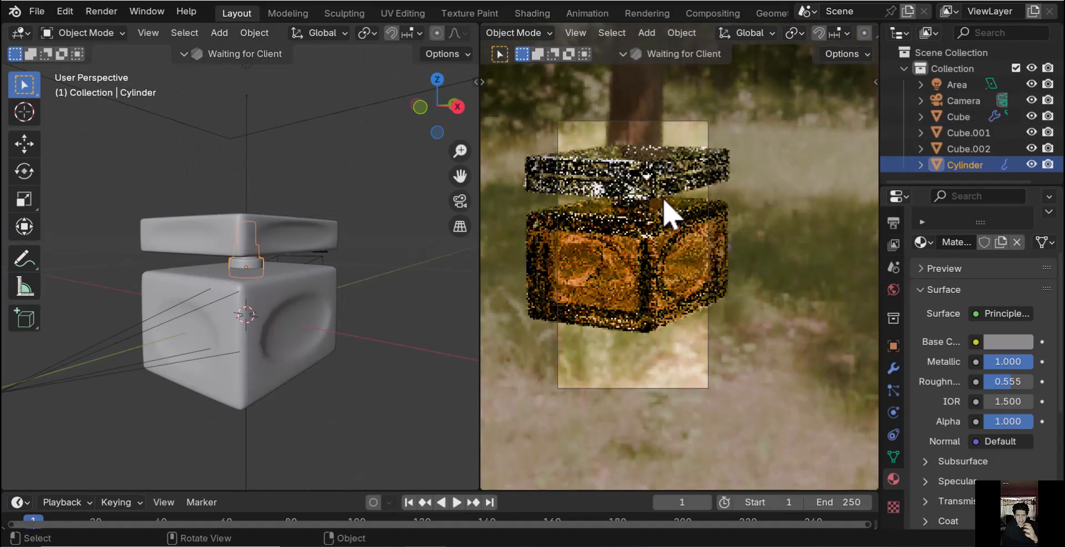
{"action": "scroll", "coordinate": [716, 311], "scroll_direction": "down", "scroll_amount": 6}
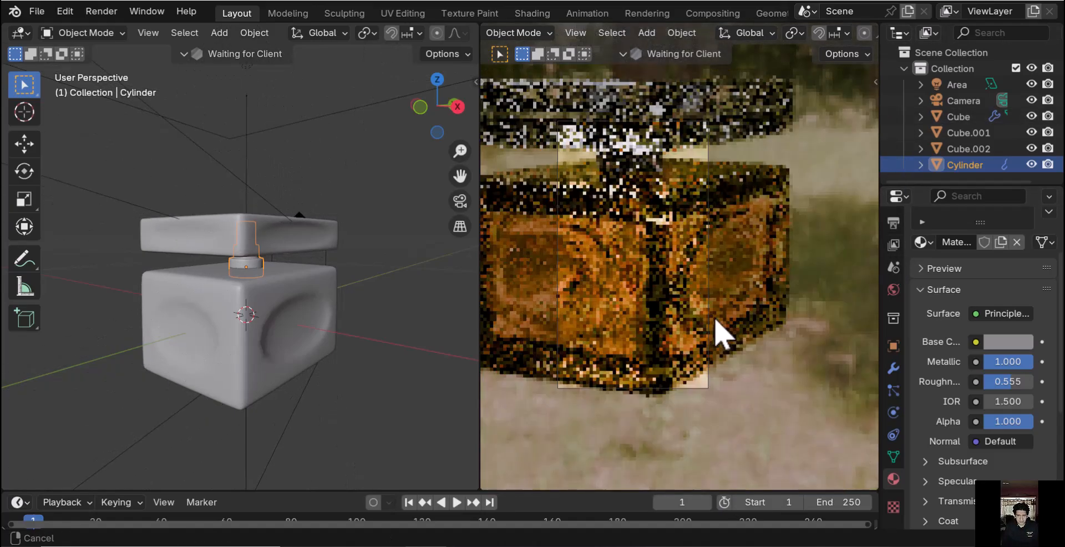
{"action": "scroll", "coordinate": [726, 294], "scroll_direction": "down", "scroll_amount": 3}
{"action": "left_click", "coordinate": [590, 235]}
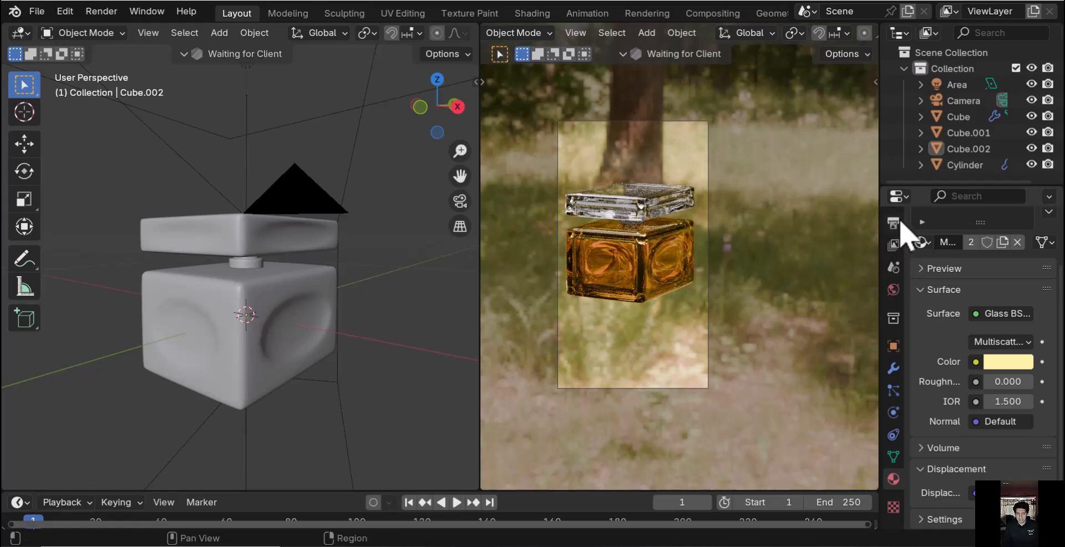
Turn on the transparent film background in the Cycles render settings
{"action": "scroll", "coordinate": [886, 280], "scroll_direction": "up", "scroll_amount": 3}
{"action": "left_click", "coordinate": [893, 250]}
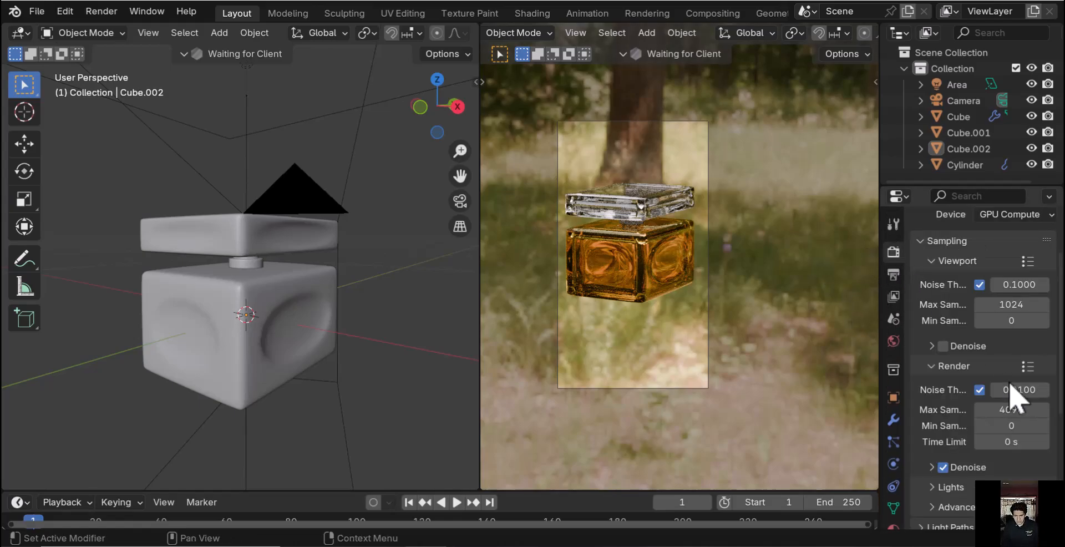
{"action": "scroll", "coordinate": [990, 379], "scroll_direction": "down", "scroll_amount": 8}
{"action": "left_click", "coordinate": [939, 428]}
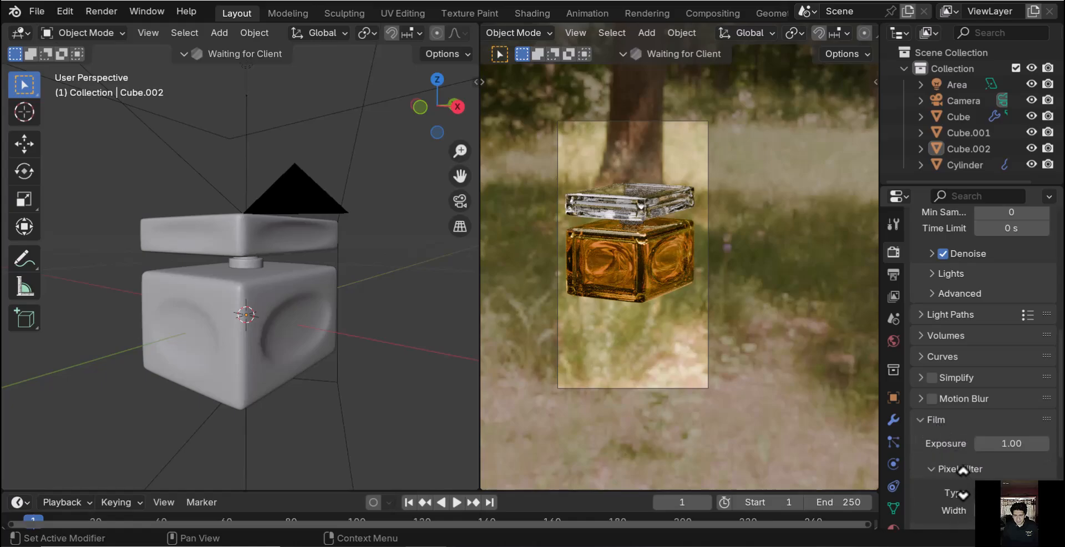
{"action": "scroll", "coordinate": [977, 355], "scroll_direction": "down", "scroll_amount": 5}
{"action": "scroll", "coordinate": [976, 349], "scroll_direction": "up", "scroll_amount": 4}
{"action": "left_click", "coordinate": [942, 506]}
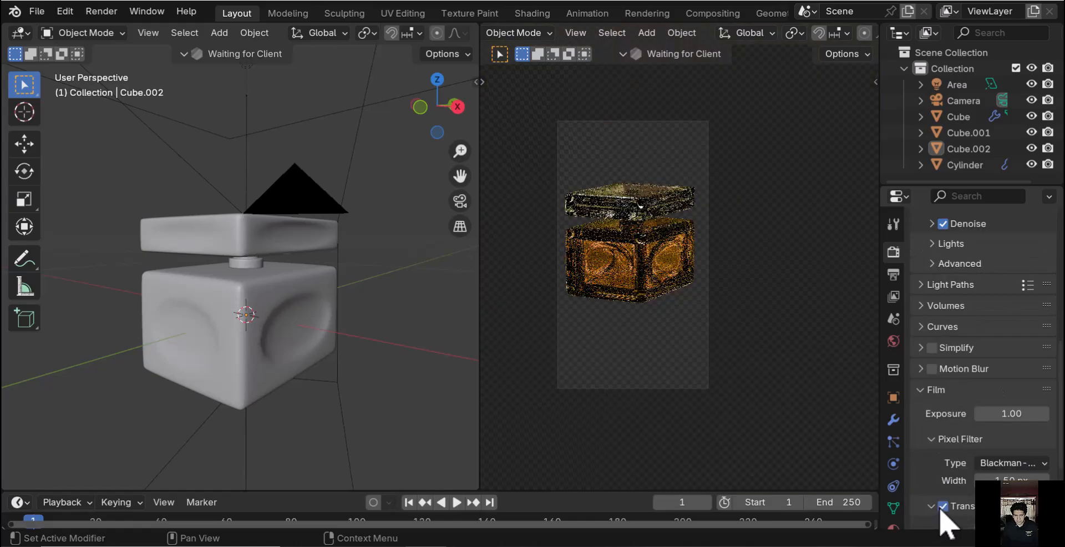
Scale the inner body copy uniformly to about 0.82, then fine-tune its size within the outer bottle
{"action": "middle_click_drag", "start_coordinate": [650, 308], "coordinate": [652, 273]}
{"action": "left_click", "coordinate": [649, 277]}
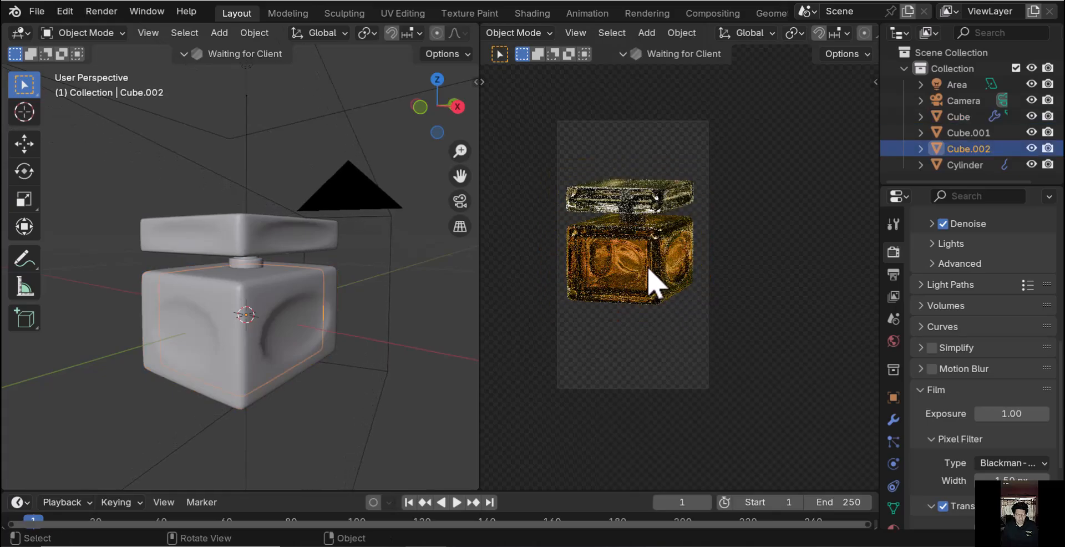
{"action": "key", "text": "s"}
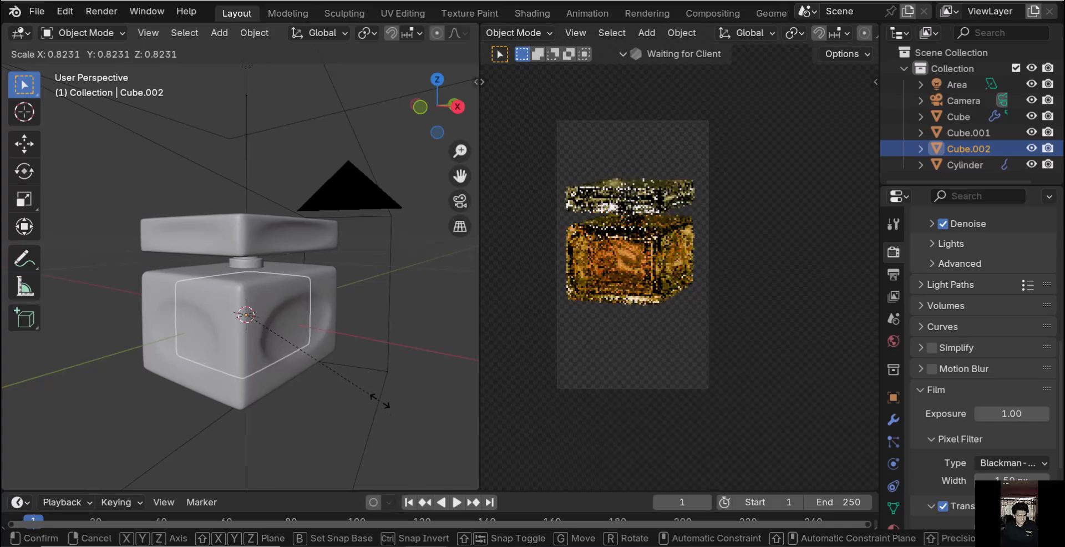
{"action": "left_click", "coordinate": [384, 419]}
{"action": "middle_click_drag", "start_coordinate": [715, 266], "coordinate": [647, 299]}
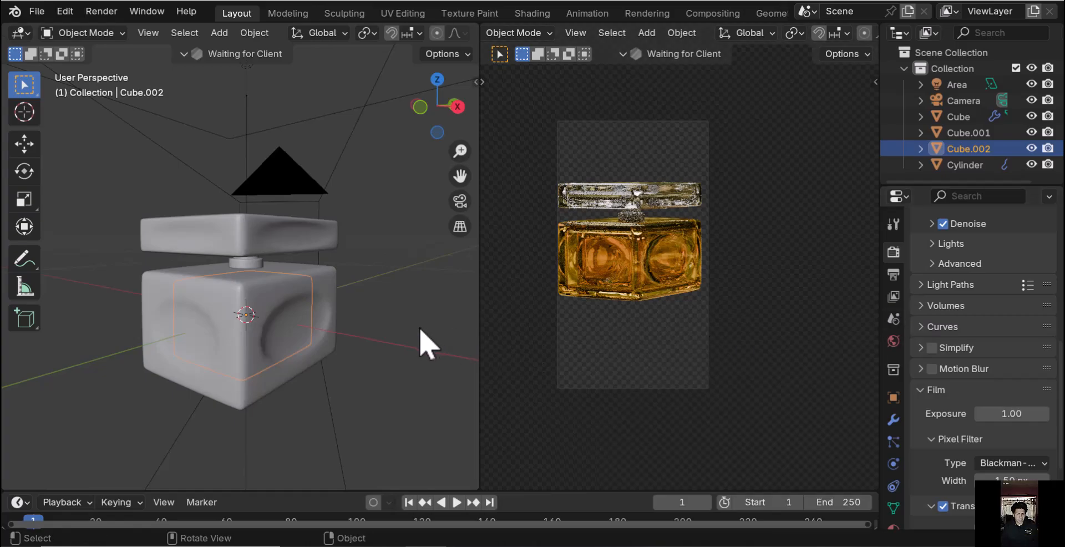
{"action": "key", "text": "s"}
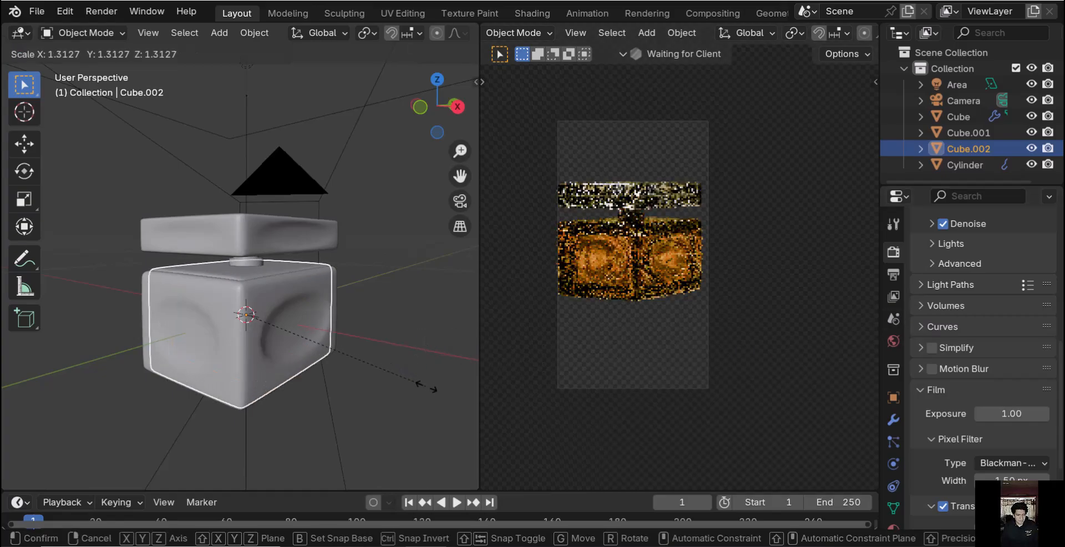
{"action": "left_click", "coordinate": [392, 389]}
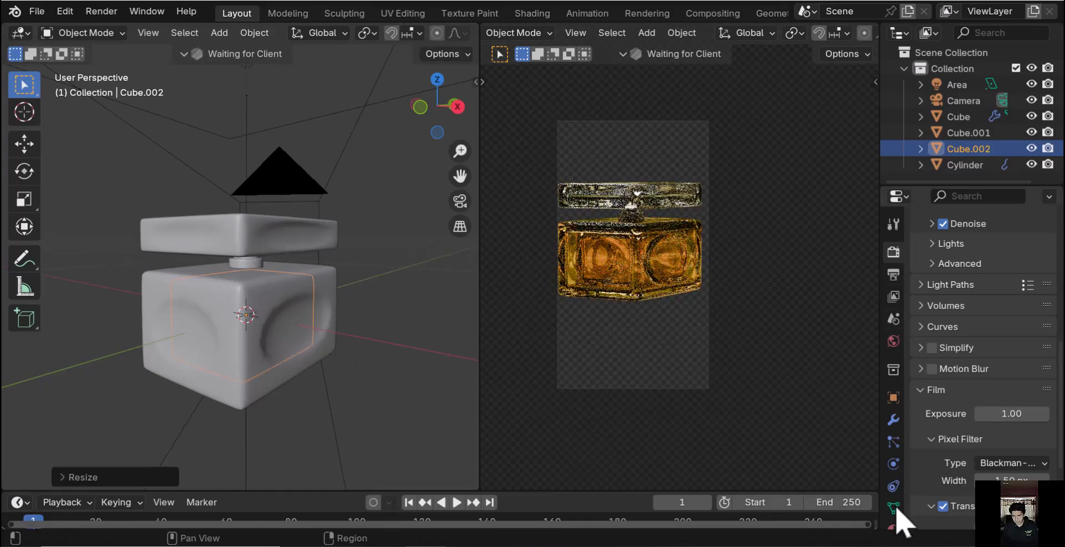
Lighten the glass colour of the inner body's shared material to a paler yellow and save the file
{"action": "left_click", "coordinate": [902, 519]}
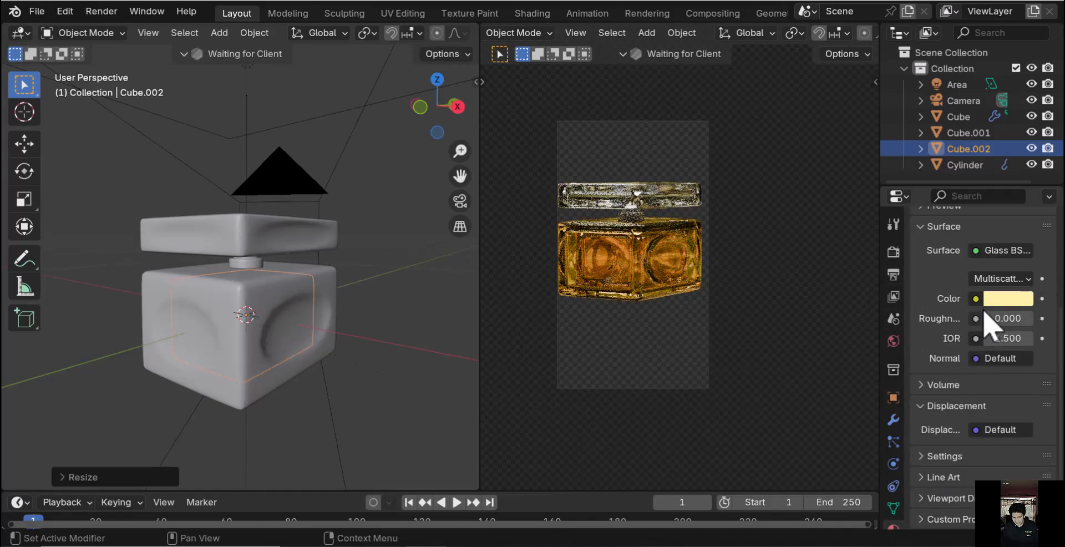
{"action": "left_click", "coordinate": [1008, 298]}
{"action": "mouse_move", "coordinate": [915, 133]}
{"action": "left_mouse_down"}
{"action": "mouse_move", "coordinate": [909, 139]}
{"action": "mouse_move", "coordinate": [924, 120]}
{"action": "mouse_move", "coordinate": [916, 130]}
{"action": "left_mouse_up"}
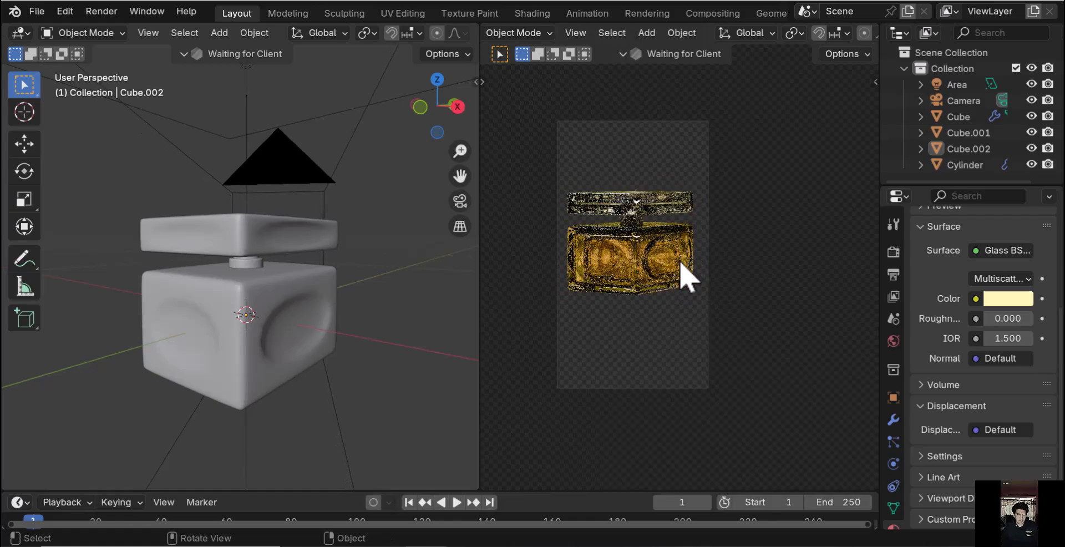
{"action": "key", "text": "ctrl+s"}
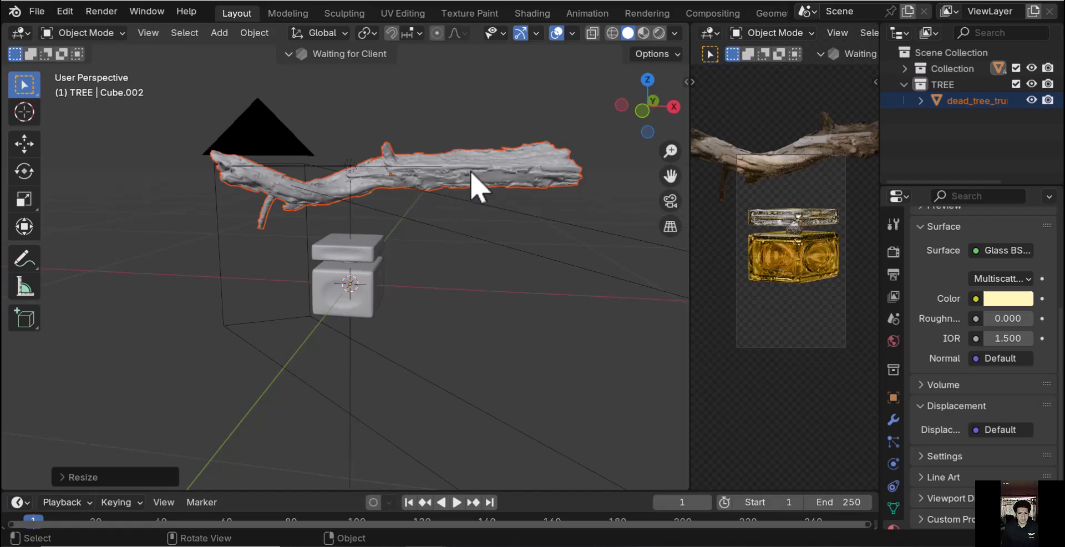
Move the dead tree trunk slightly higher above the bottle and scale it down to a little over half size
{"action": "scroll", "coordinate": [433, 166], "scroll_direction": "up", "scroll_amount": 3}
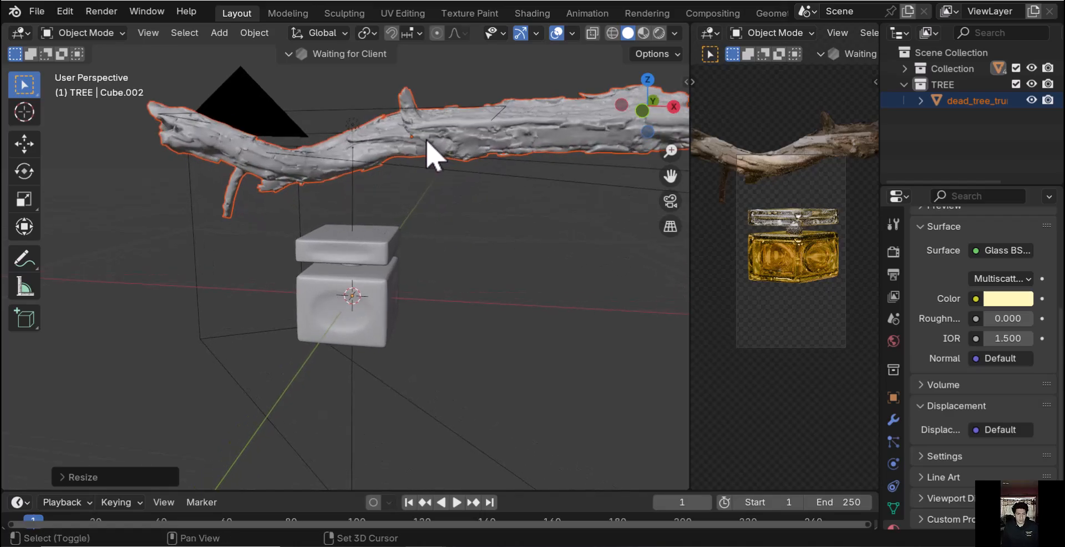
{"action": "middle_click_drag", "start_coordinate": [433, 158], "coordinate": [345, 189], "text": "shift"}
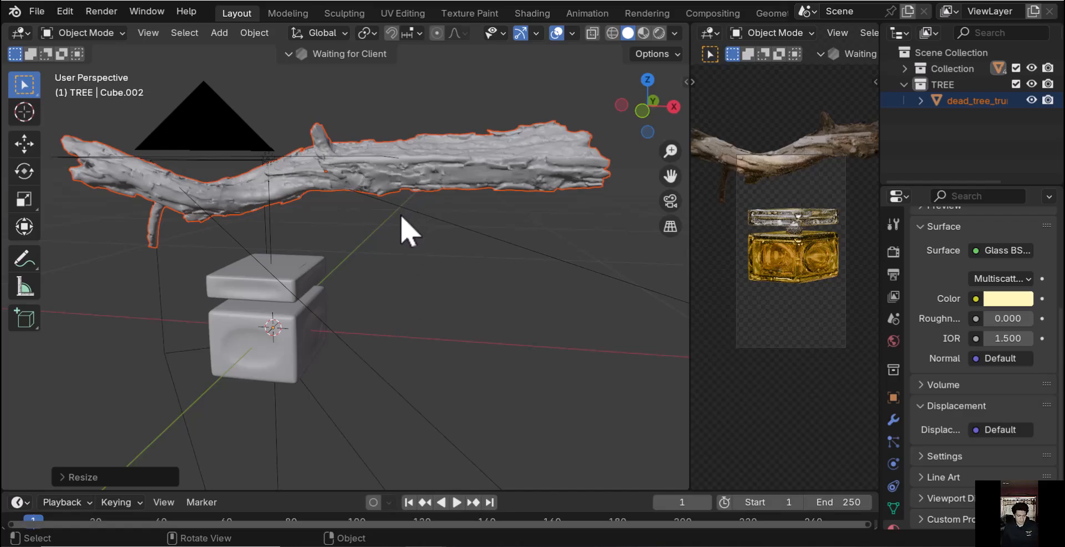
{"action": "left_click", "coordinate": [418, 189]}
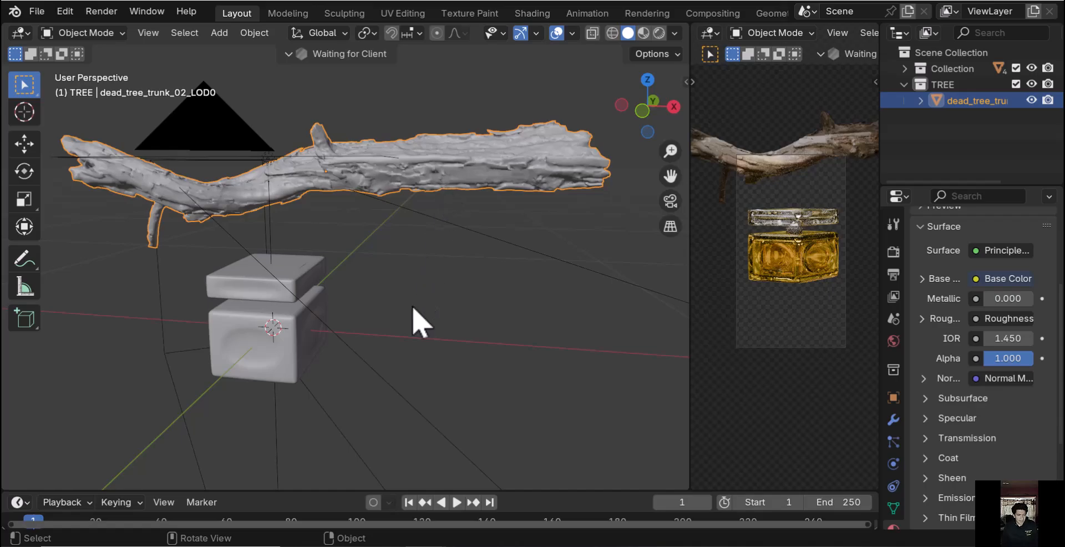
{"action": "key", "text": "g"}
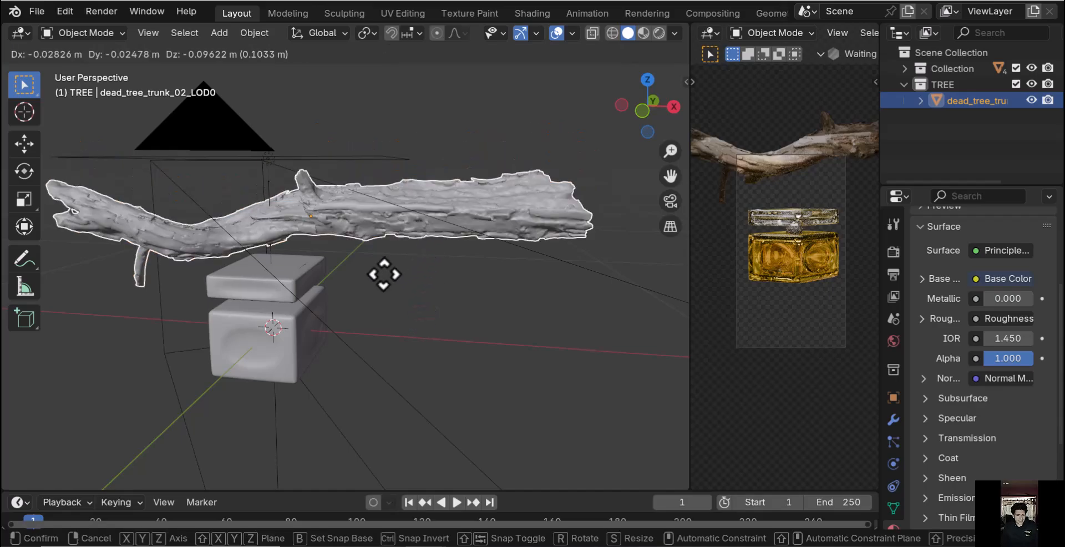
{"action": "left_click", "coordinate": [345, 134]}
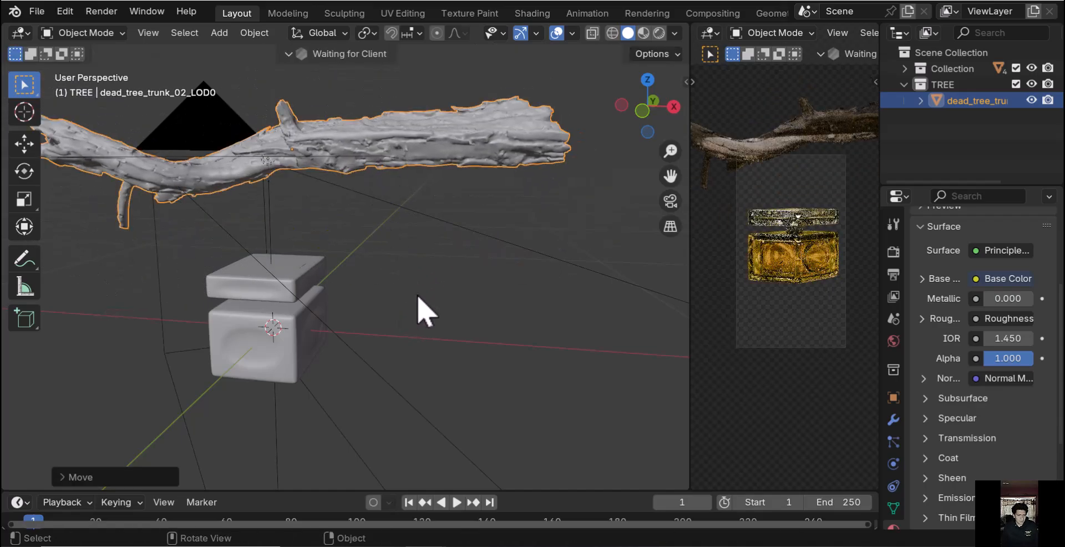
{"action": "key", "text": "s"}
{"action": "left_click", "coordinate": [388, 209]}
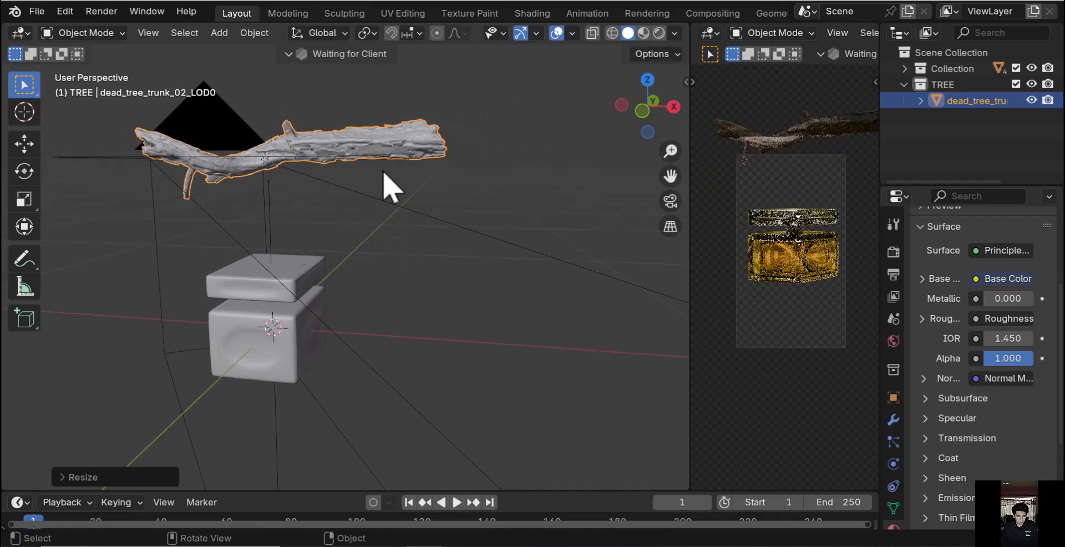
Lower the tree trunk along Z to run beneath the bottle's base and scale it up to span beyond the camera frame
{"action": "key", "text": "g"}
{"action": "key", "text": "z"}
{"action": "left_click", "coordinate": [383, 395]}
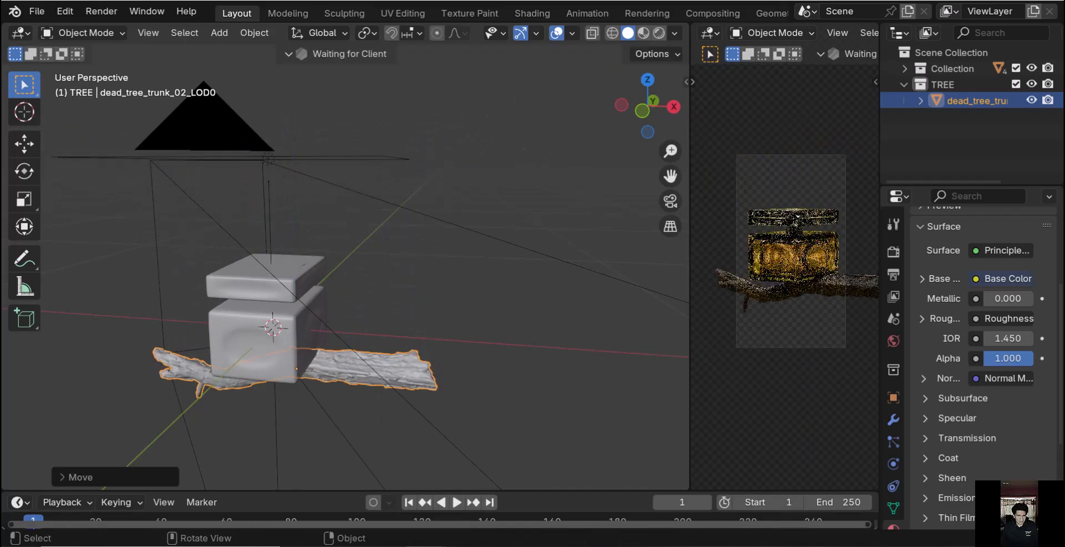
{"action": "key", "text": "s"}
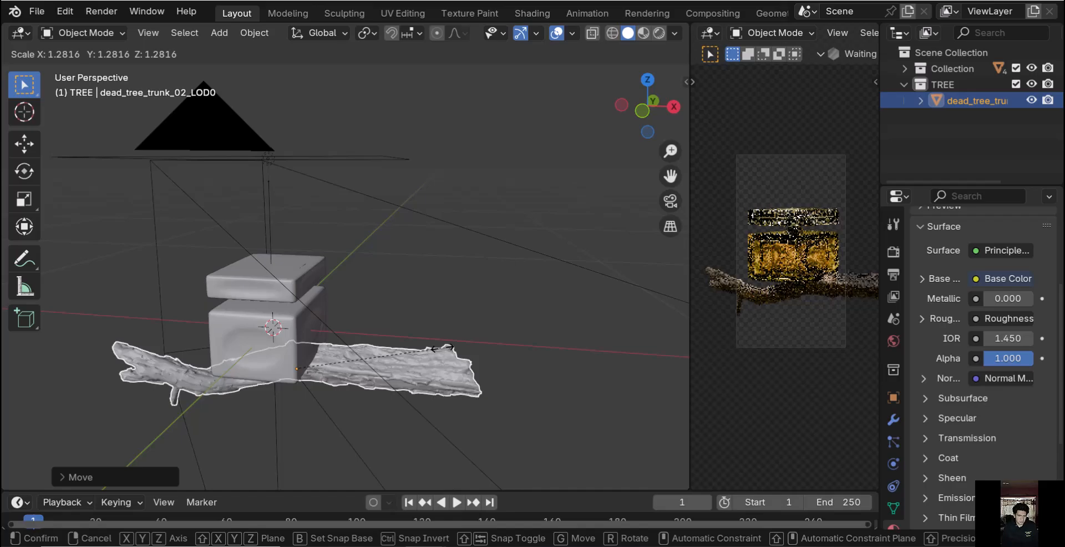
{"action": "left_click", "coordinate": [507, 327]}
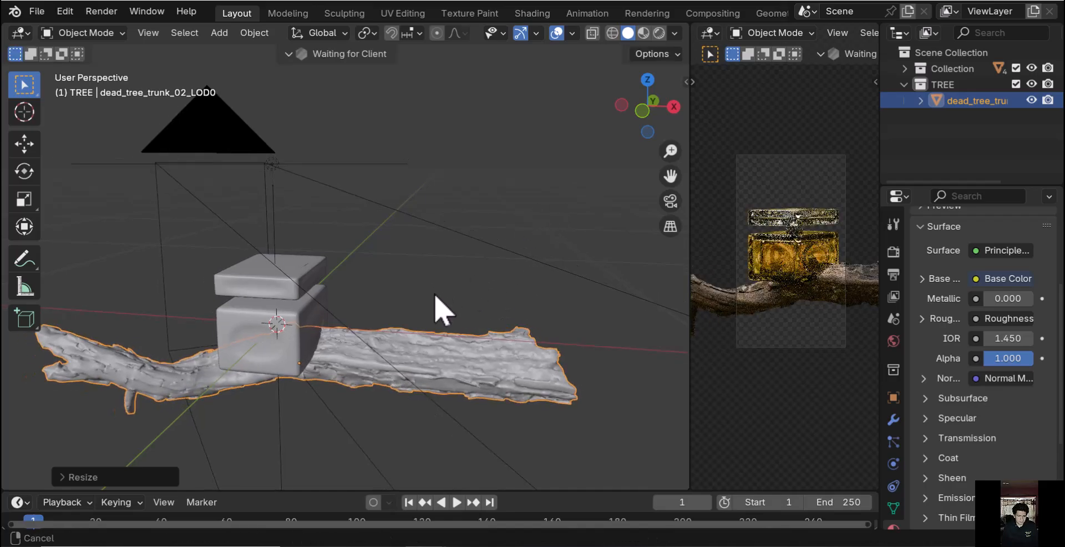
{"action": "middle_click_drag", "start_coordinate": [435, 295], "coordinate": [435, 319], "text": "ctrl"}
{"action": "left_click", "coordinate": [731, 192]}
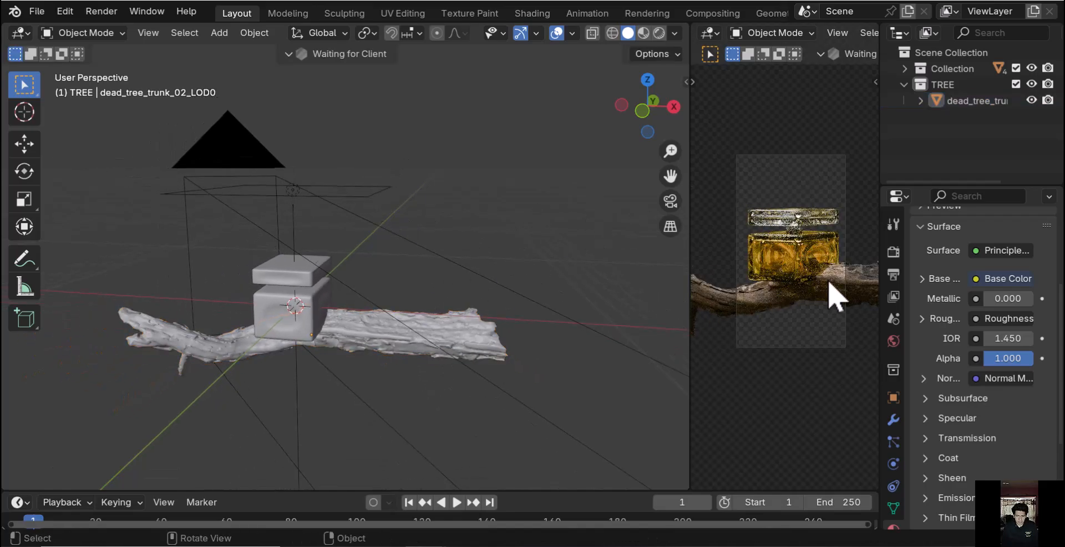
Return to the camera view and apply the lingsh format preset for a 1080 × 1920 px portrait output
{"action": "left_click", "coordinate": [895, 275]}
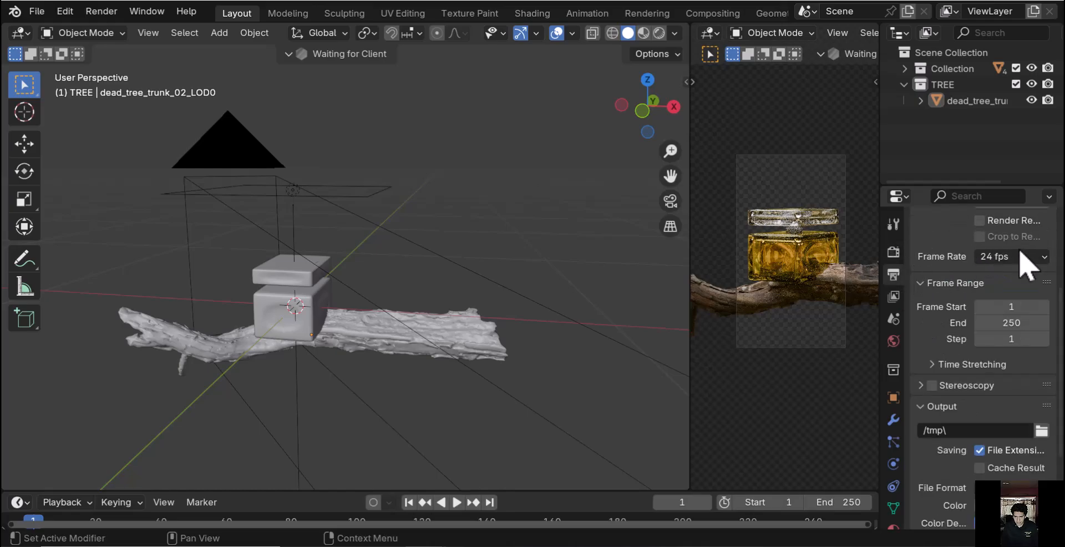
{"action": "scroll", "coordinate": [1028, 263], "scroll_direction": "up", "scroll_amount": 5}
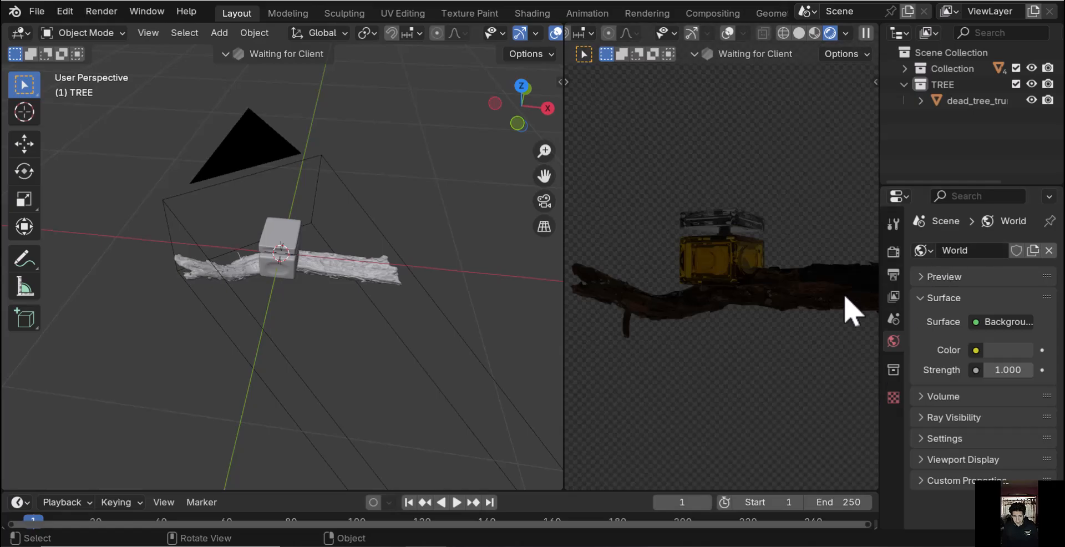
{"action": "key", "text": "KP_0"}
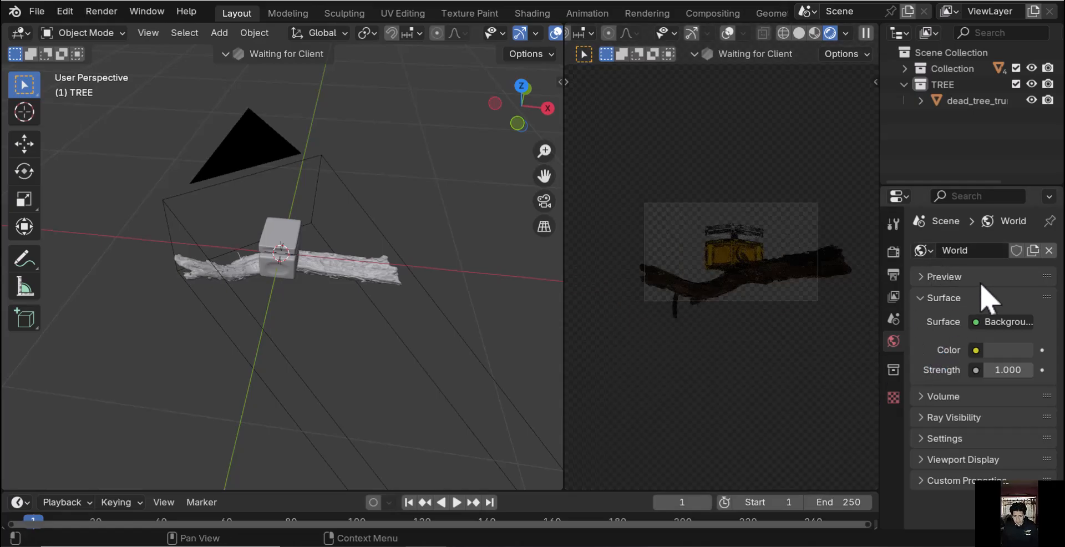
{"action": "left_click", "coordinate": [894, 275]}
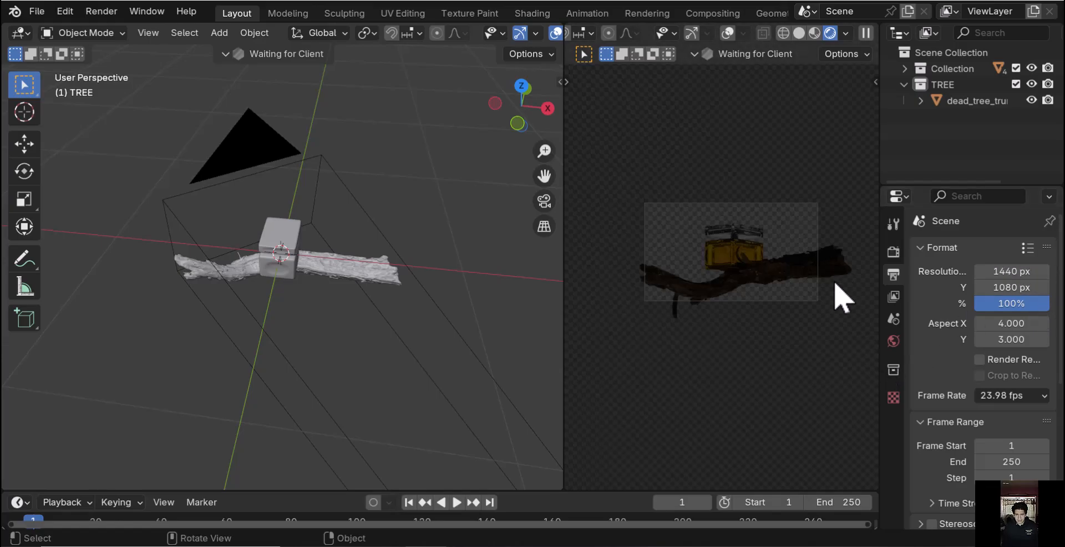
{"action": "left_click", "coordinate": [1028, 248]}
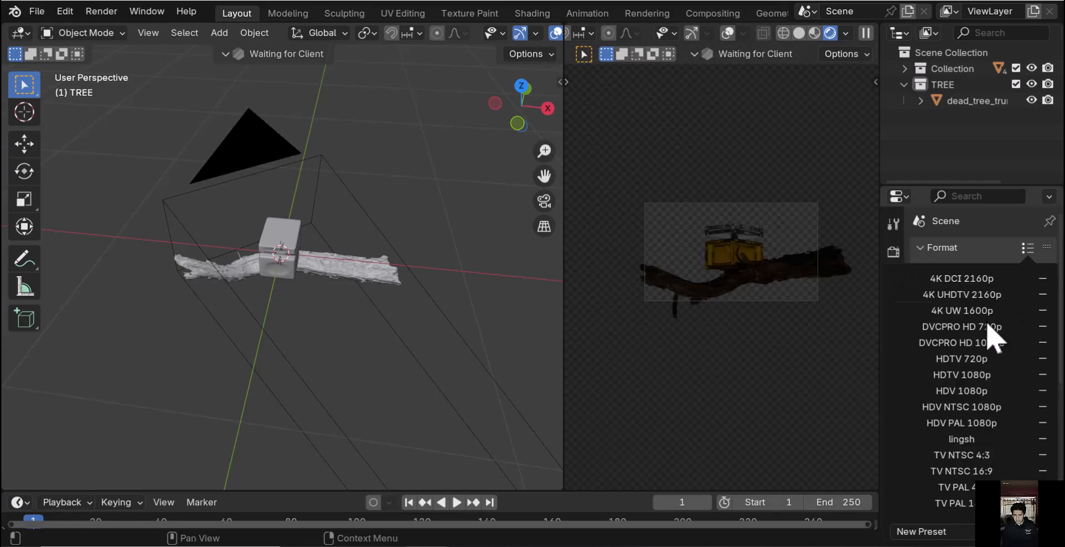
{"action": "left_click", "coordinate": [962, 439]}
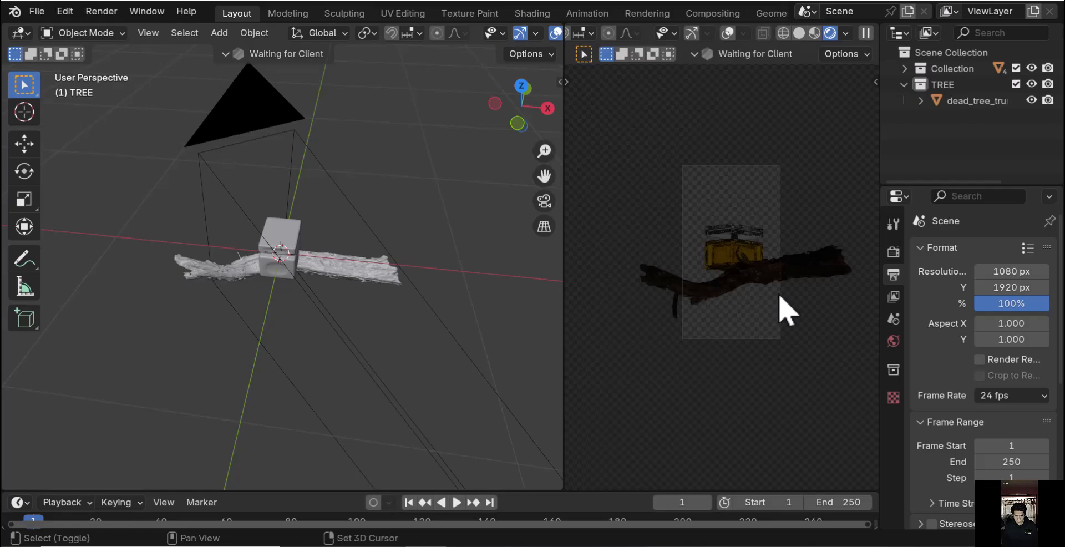
Open the world's background colour source and examine the bottle and tree trunk from several angles
{"action": "middle_click_drag", "start_coordinate": [435, 350], "coordinate": [422, 324]}
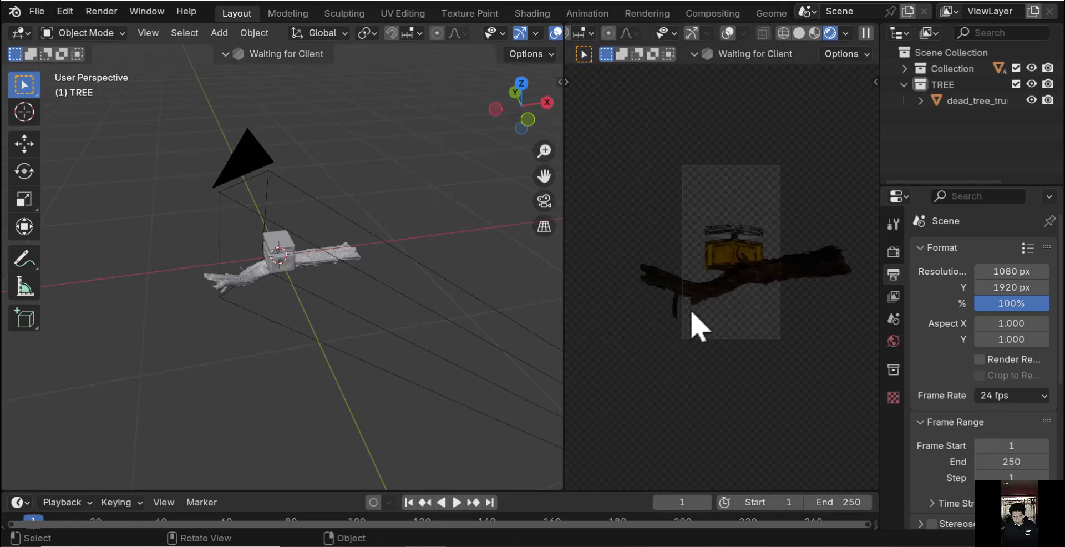
{"action": "left_click", "coordinate": [894, 342]}
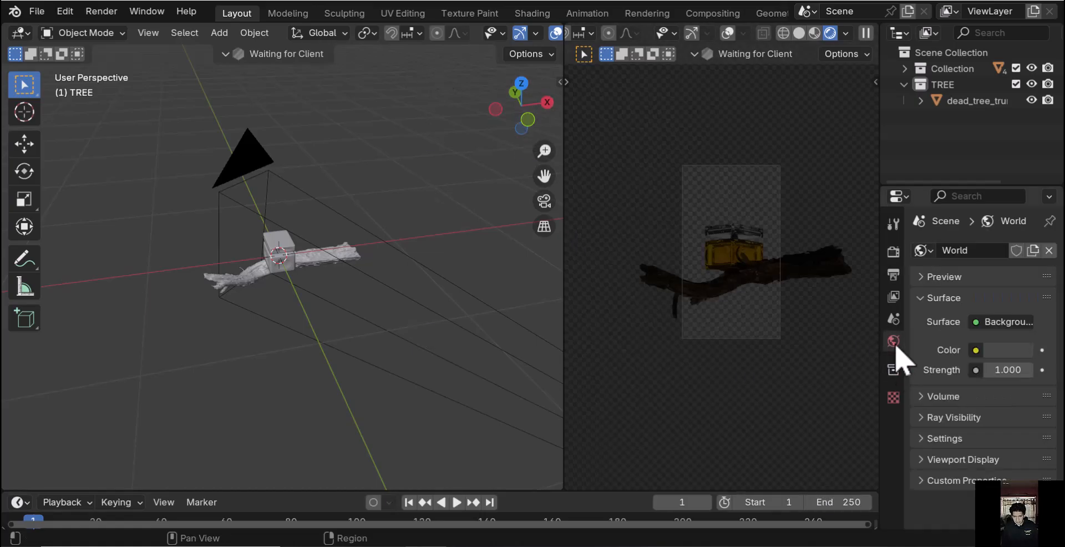
{"action": "left_click", "coordinate": [976, 350]}
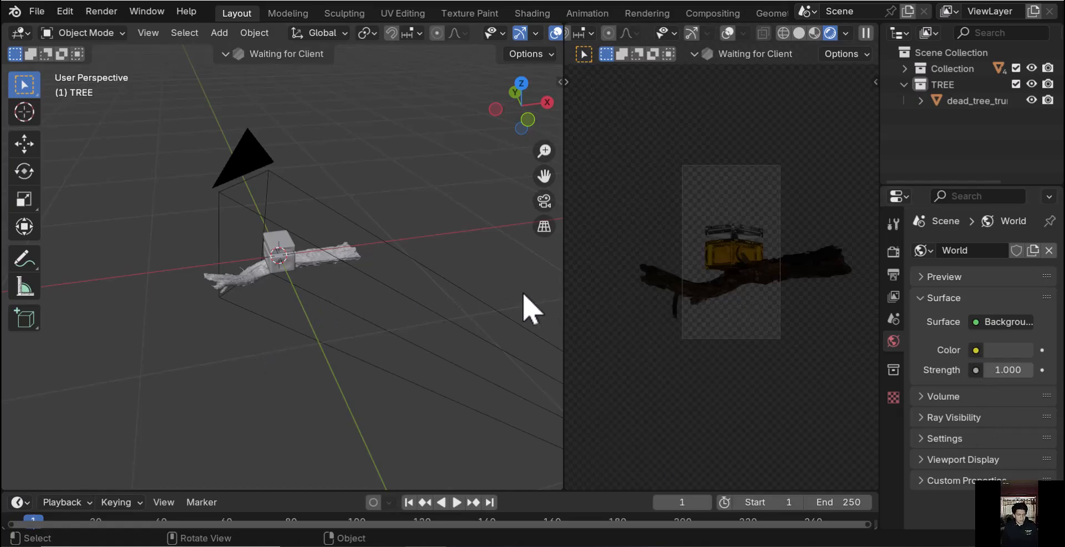
{"action": "middle_click_drag", "start_coordinate": [525, 297], "coordinate": [472, 262]}
{"action": "middle_click_drag", "start_coordinate": [722, 306], "coordinate": [732, 303]}
{"action": "middle_click_drag", "start_coordinate": [753, 269], "coordinate": [758, 193], "text": "ctrl"}
{"action": "middle_click_drag", "start_coordinate": [758, 194], "coordinate": [679, 312], "text": "ctrl"}
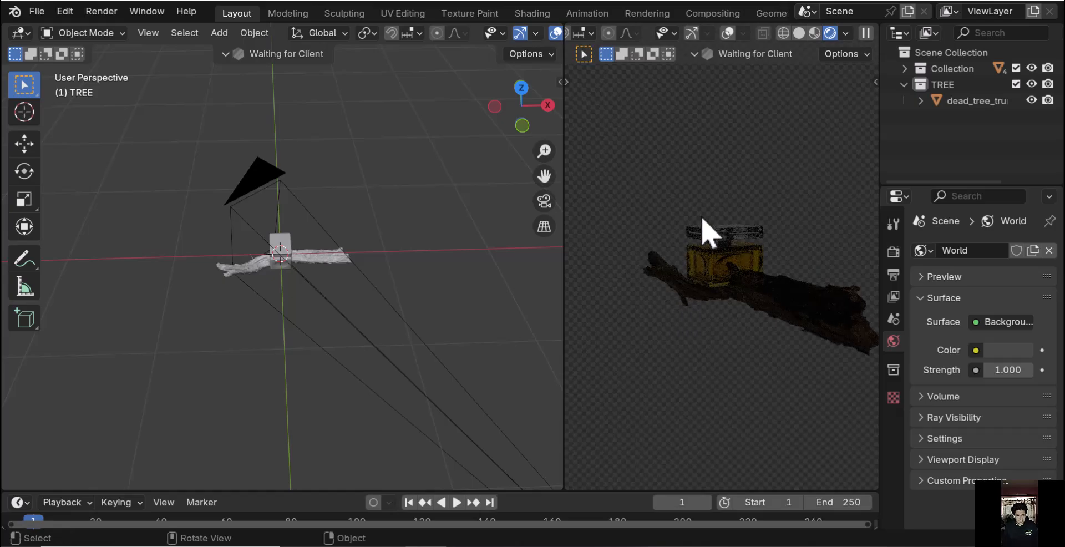
Examine the bottle and tree trunk up close in the rendered view, and check the output format settings and camera framing
{"action": "scroll", "coordinate": [809, 268], "scroll_direction": "up", "scroll_amount": 6}
{"action": "scroll", "coordinate": [803, 336], "scroll_direction": "up", "scroll_amount": 8}
{"action": "scroll", "coordinate": [811, 350], "scroll_direction": "down", "scroll_amount": 6}
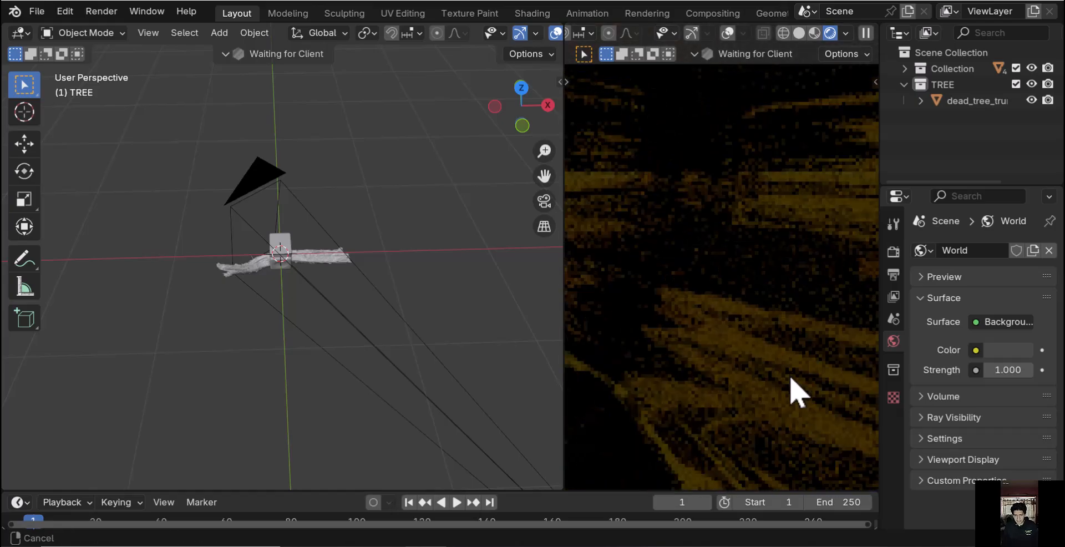
{"action": "scroll", "coordinate": [798, 345], "scroll_direction": "down", "scroll_amount": 2}
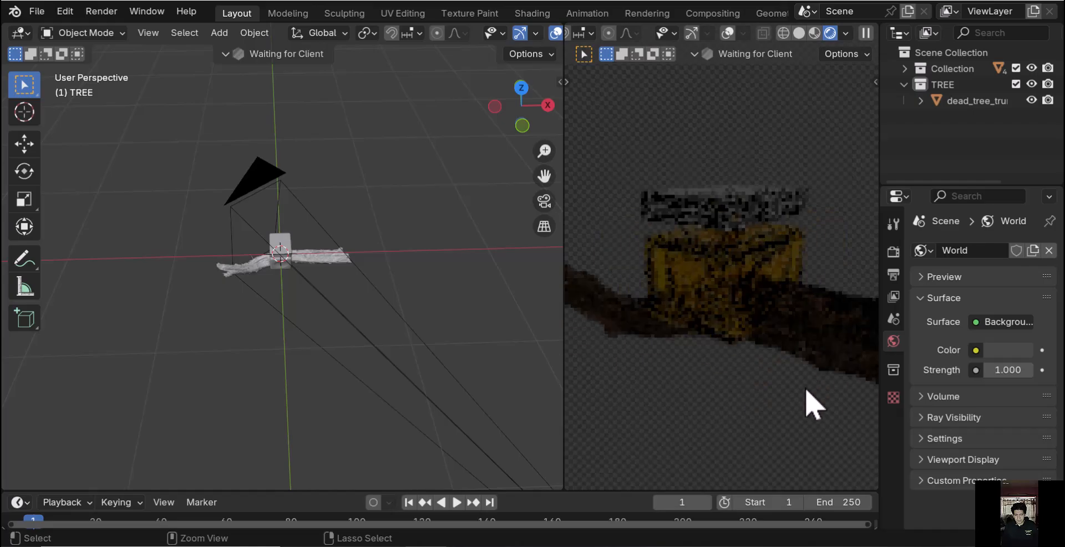
{"action": "left_click", "coordinate": [893, 275]}
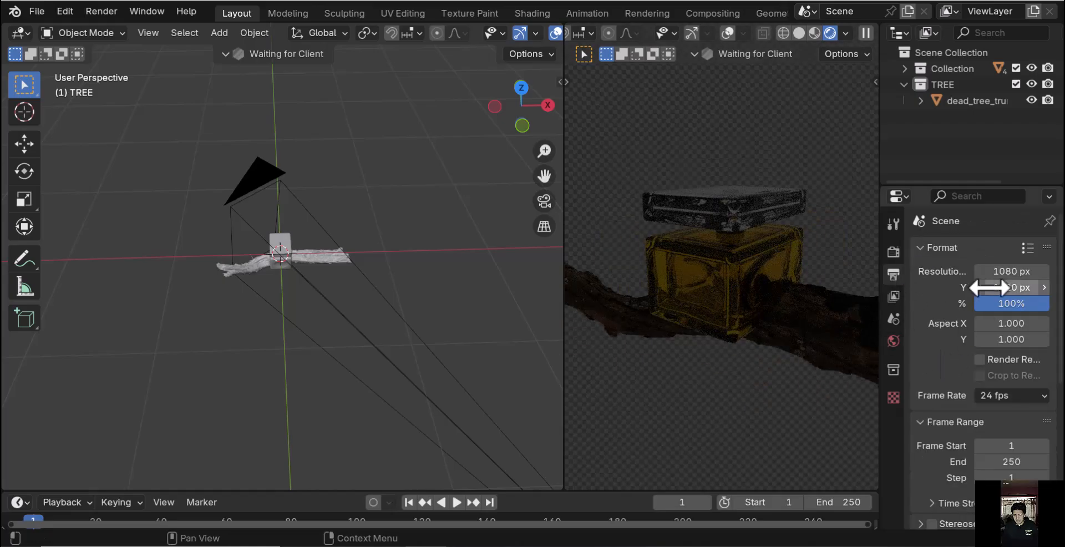
{"action": "key", "text": "KP_0"}
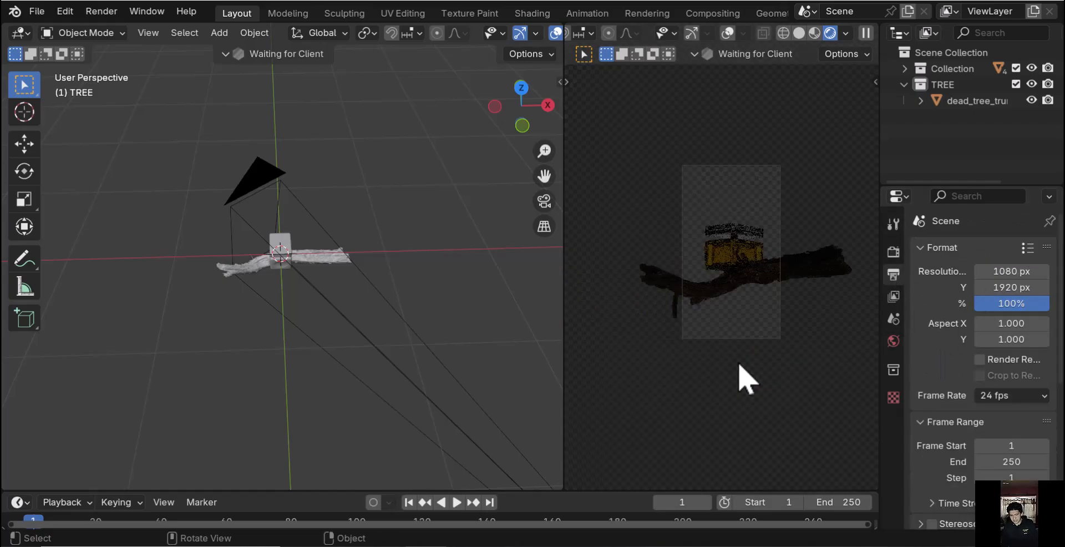
{"action": "middle_click_drag", "start_coordinate": [357, 239], "coordinate": [348, 200], "text": "ctrl"}
{"action": "middle_click_drag", "start_coordinate": [358, 257], "coordinate": [371, 239]}
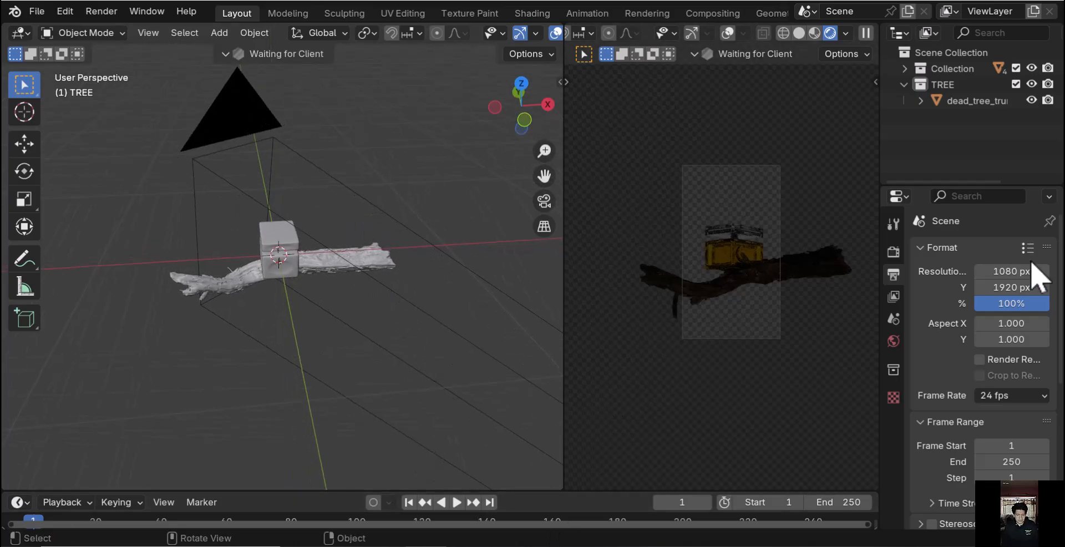
{"action": "left_click", "coordinate": [894, 342]}
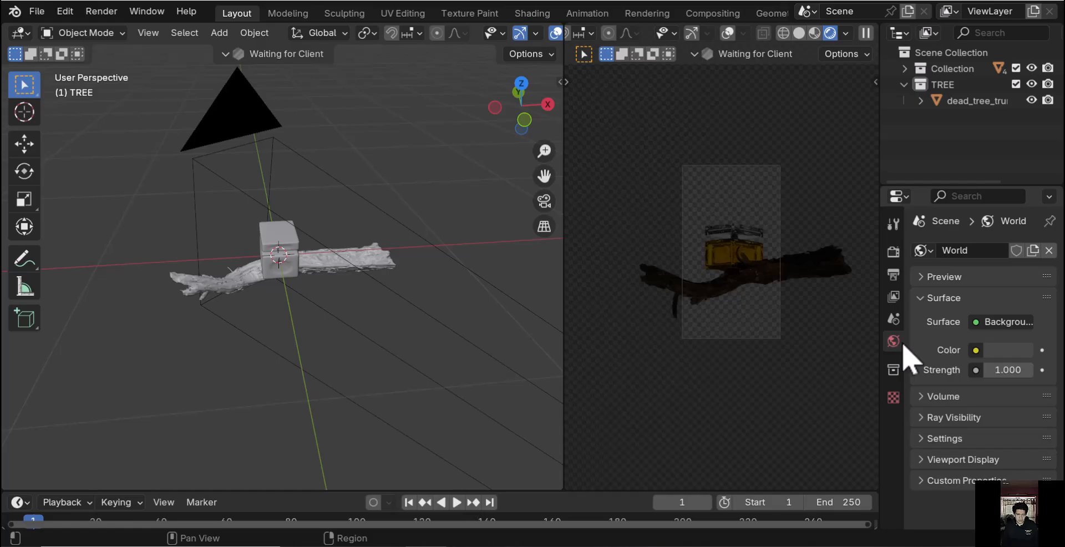
Add a spot light at the bottle's position and scale it down to a small cone
{"action": "left_click", "coordinate": [329, 391]}
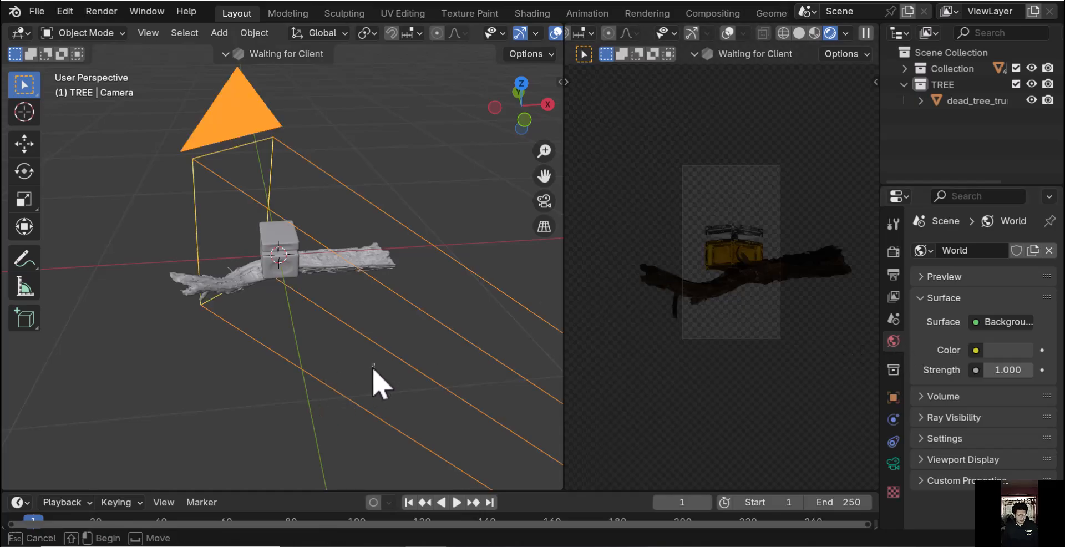
{"action": "key", "text": "shift+a"}
{"action": "mouse_move", "coordinate": [360, 371]}
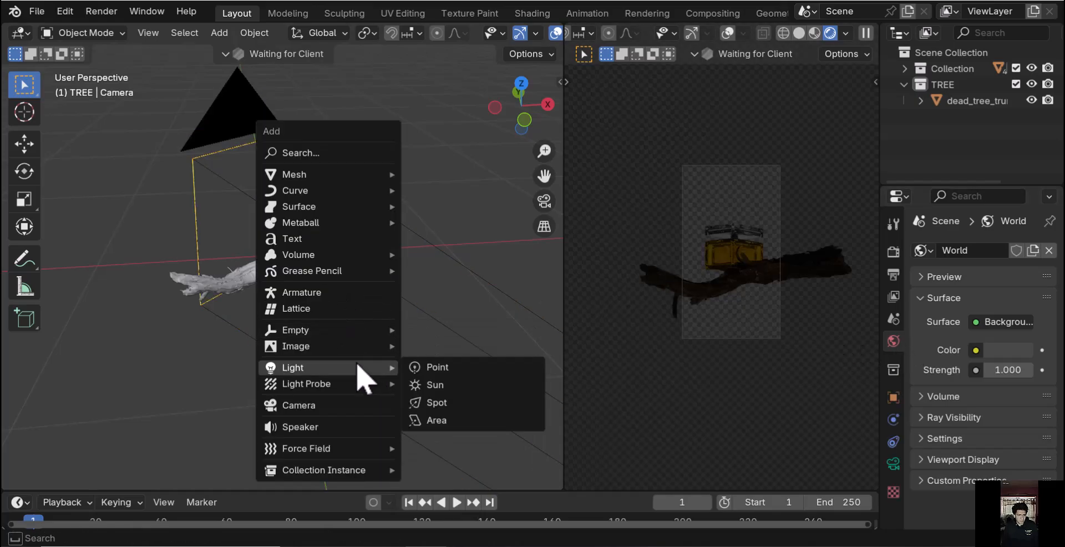
{"action": "left_click", "coordinate": [466, 408]}
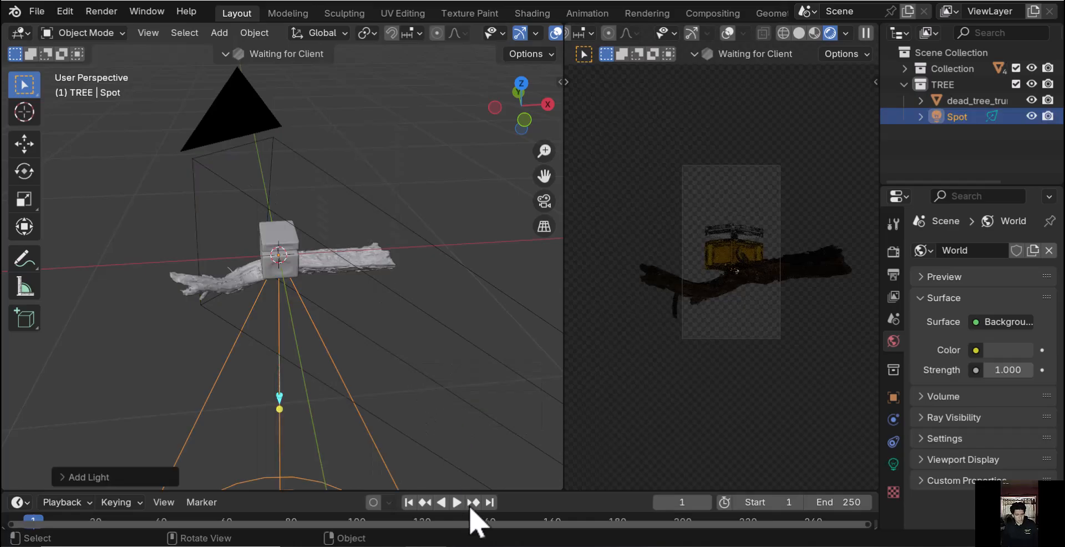
{"action": "key", "text": "s"}
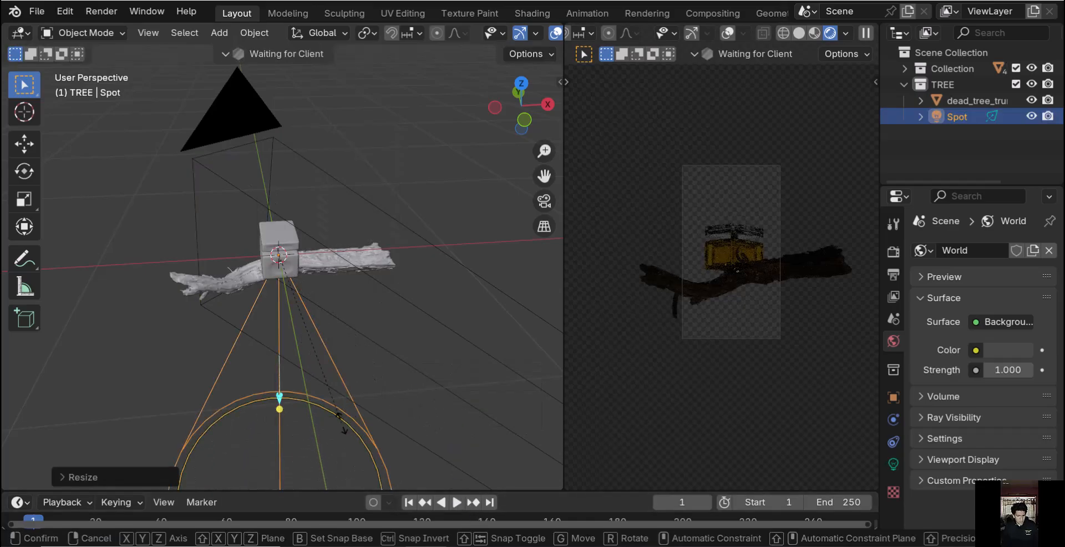
{"action": "left_click", "coordinate": [322, 316]}
Raise the spot light along Z so it shines down from well above the bottle
{"action": "key", "text": "g"}
{"action": "key", "text": "z"}
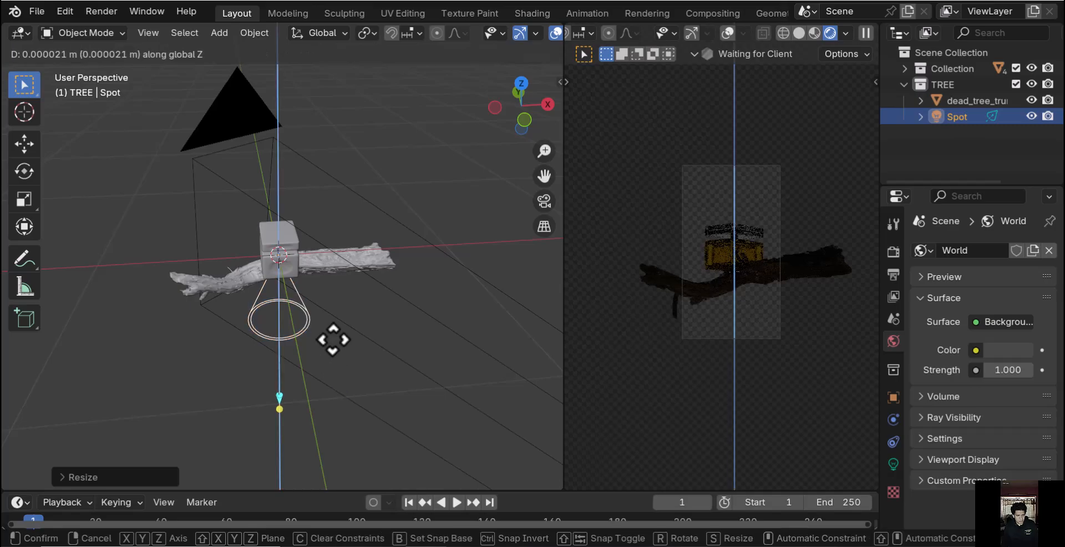
{"action": "left_click", "coordinate": [327, 153]}
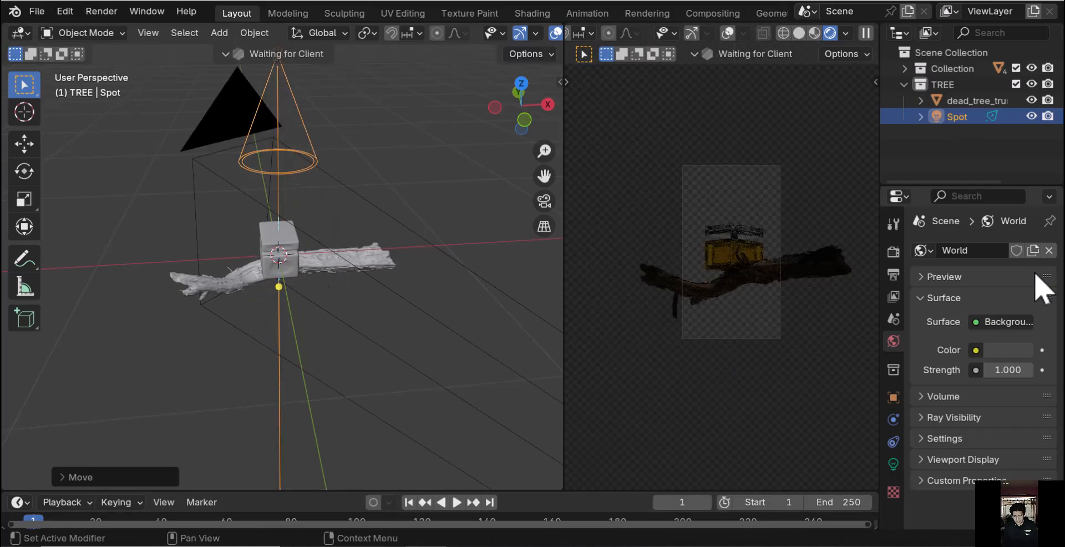
Set the spot light's power to 121.1 W
{"action": "left_click", "coordinate": [894, 464]}
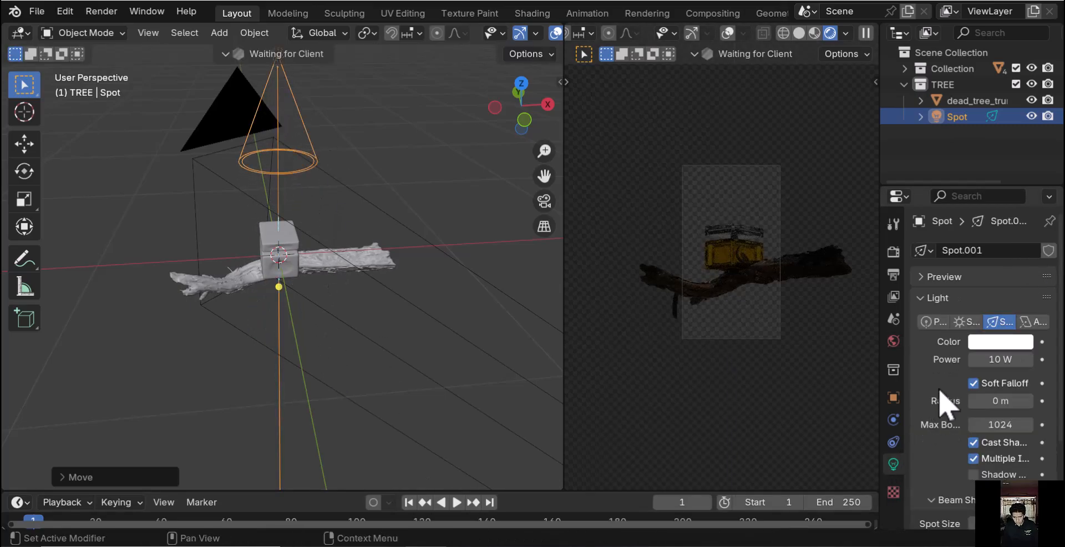
{"action": "mouse_move", "coordinate": [1001, 360]}
{"action": "left_mouse_down"}
{"action": "mouse_move", "coordinate": [1023, 359]}
{"action": "mouse_move", "coordinate": [1000, 360]}
{"action": "left_mouse_up"}
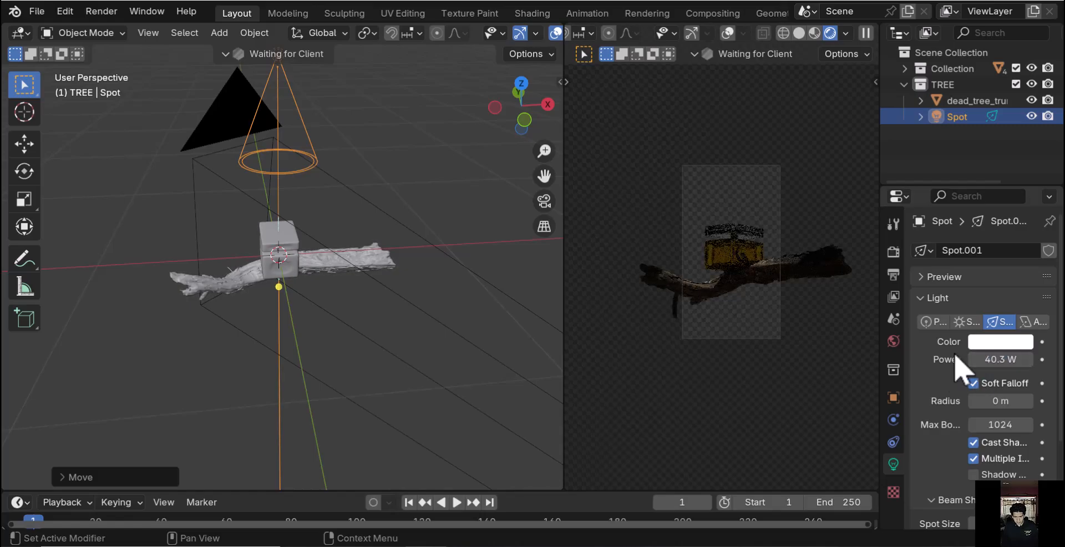
{"action": "middle_click_drag", "start_coordinate": [800, 344], "coordinate": [863, 218], "text": "ctrl"}
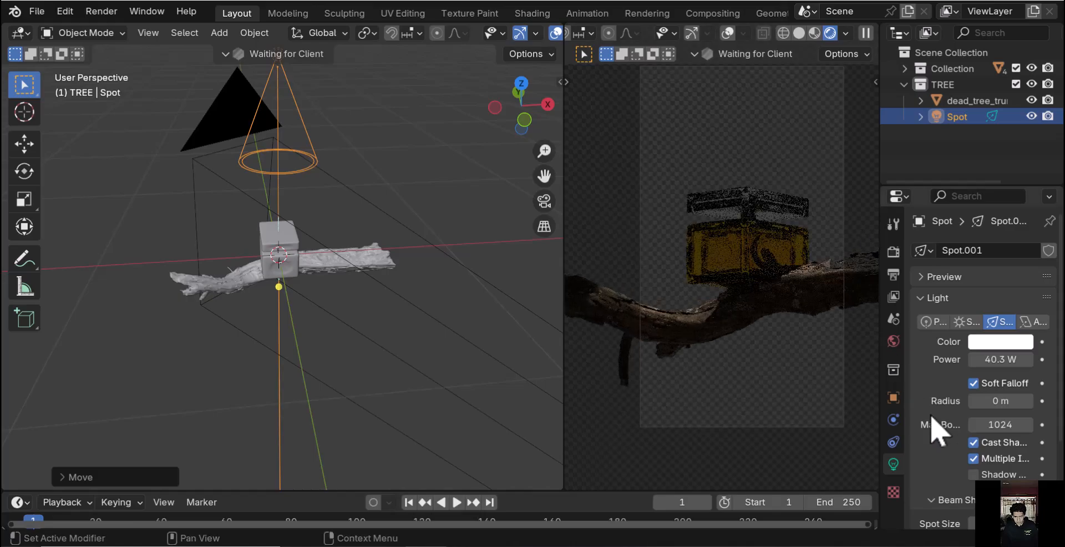
{"action": "left_click_drag", "start_coordinate": [1000, 360], "coordinate": [1039, 360]}
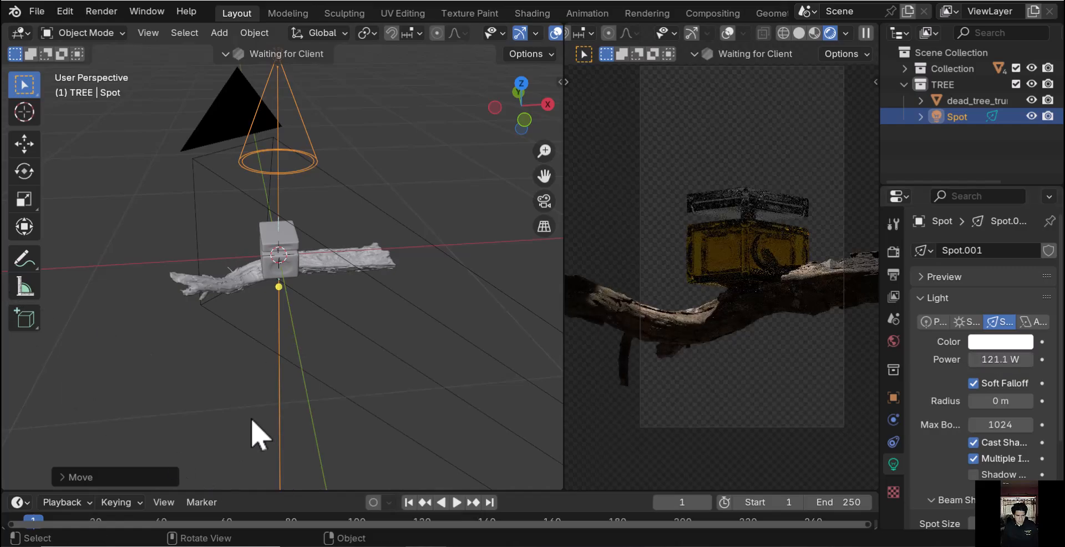
Rotate the dead tree trunk slightly about the Z axis and shift it about -0.08 m along Y
{"action": "left_click", "coordinate": [332, 272]}
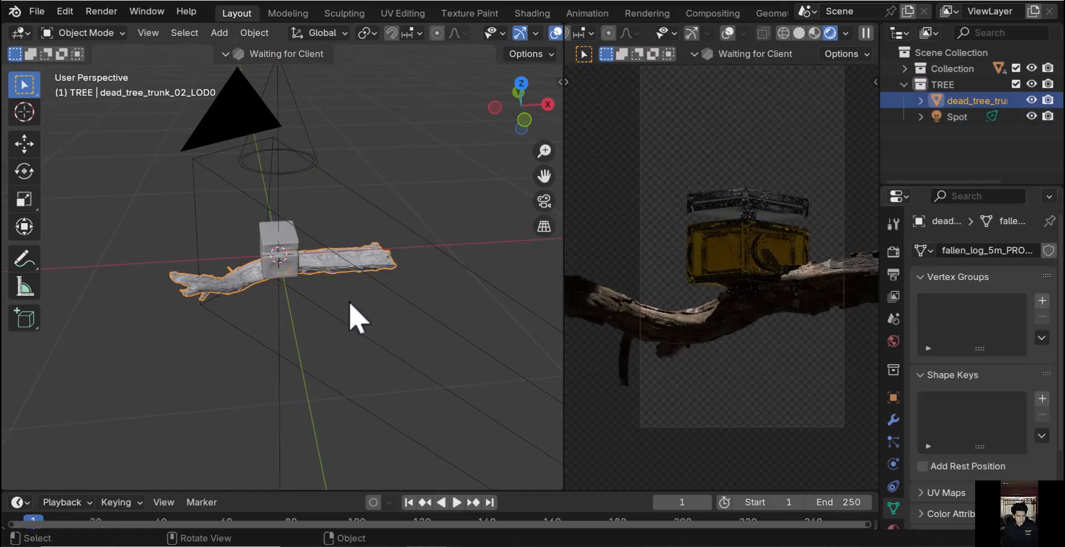
{"action": "key", "text": "r"}
{"action": "key", "text": "z"}
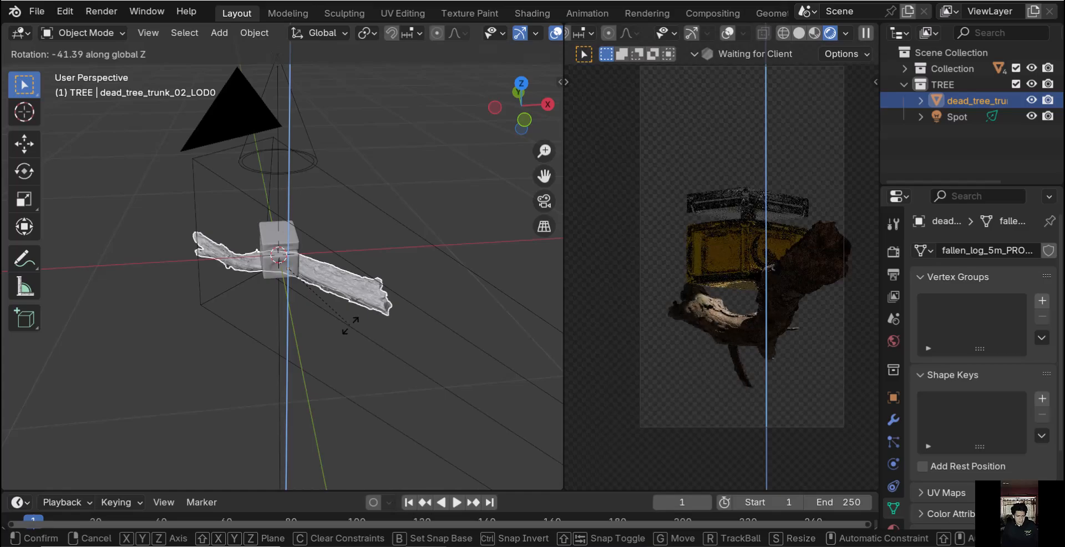
{"action": "left_click", "coordinate": [441, 277]}
{"action": "key", "text": "r"}
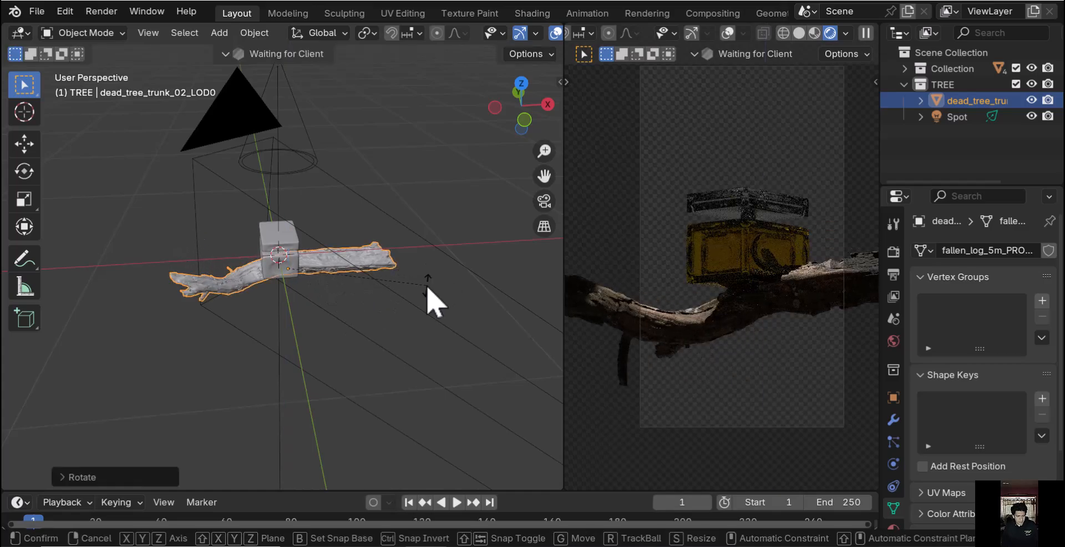
{"action": "key", "text": "z"}
{"action": "key", "text": "g"}
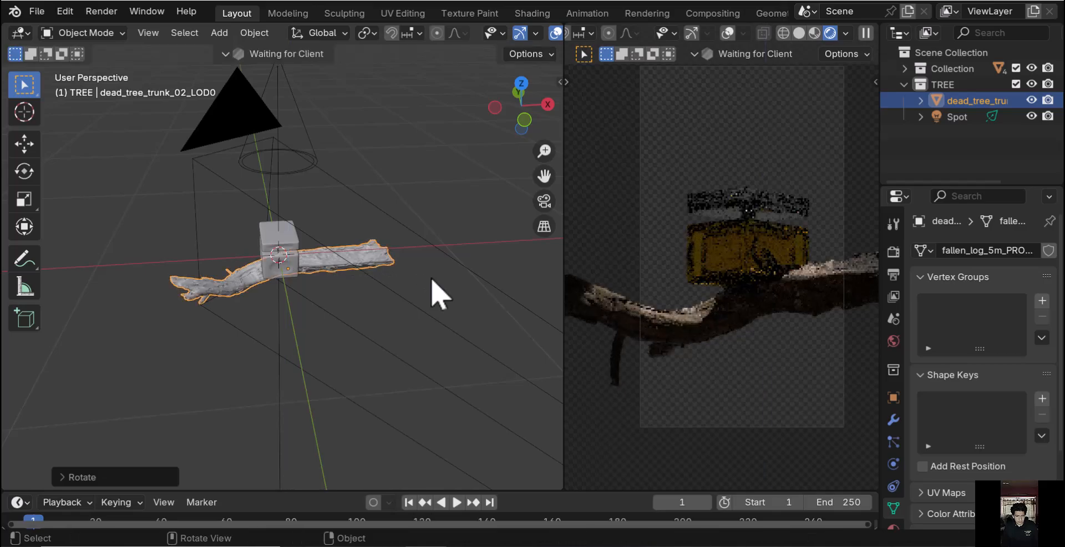
{"action": "key", "text": "y"}
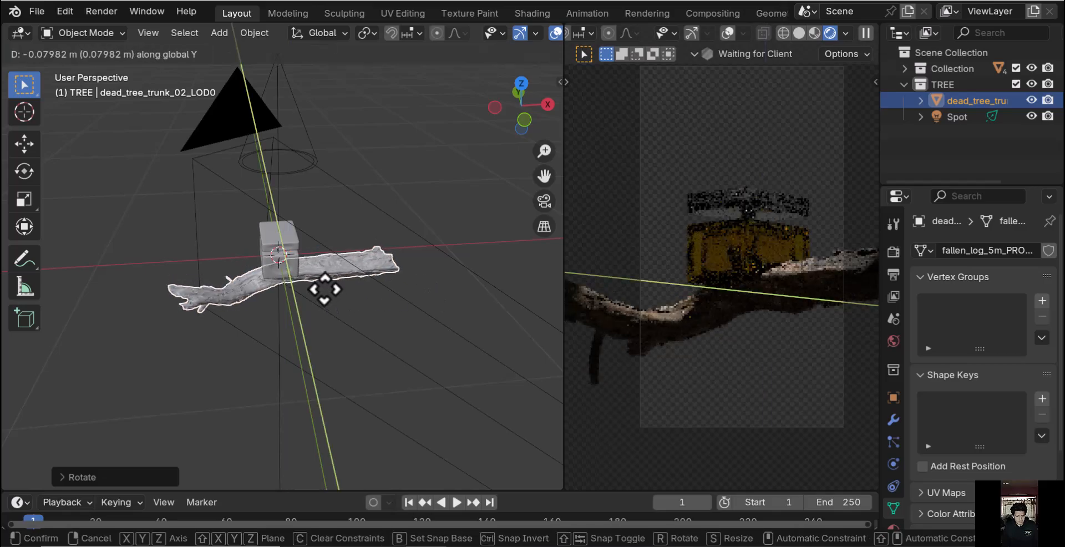
{"action": "left_click", "coordinate": [340, 325]}
Rotate the dead tree trunk about 29° around the Z axis so it runs diagonally beneath the bottle
{"action": "key", "text": "r"}
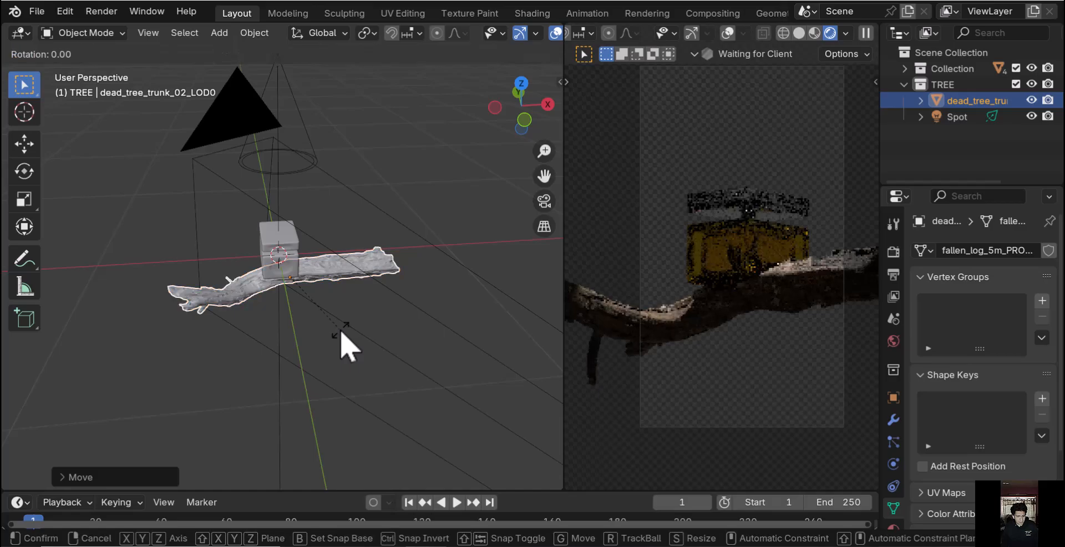
{"action": "key", "text": "z"}
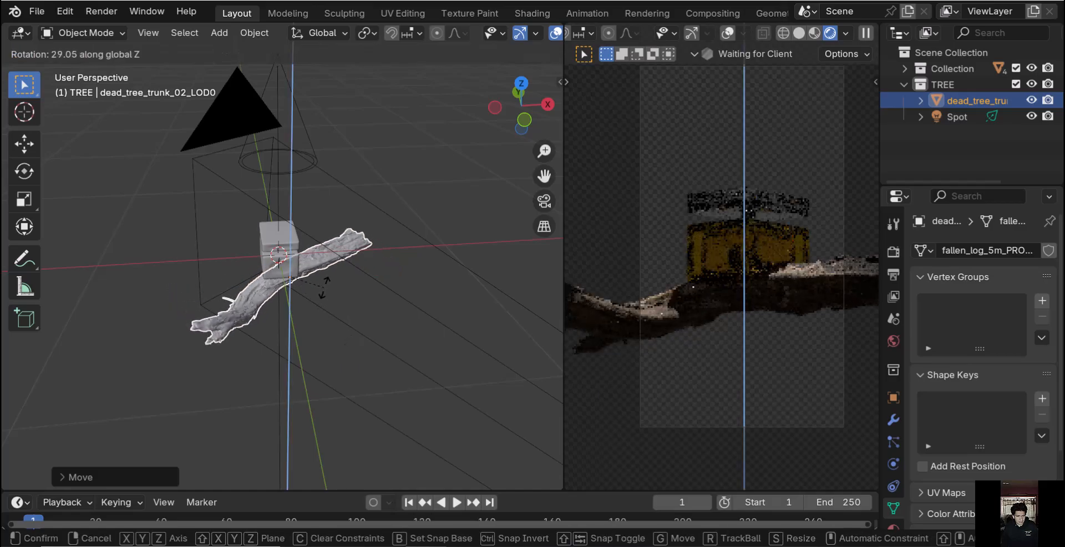
{"action": "left_click", "coordinate": [326, 355]}
Lock the camera to the view and orbit it to look at the bottle and trunk from slightly above
{"action": "left_click", "coordinate": [331, 337]}
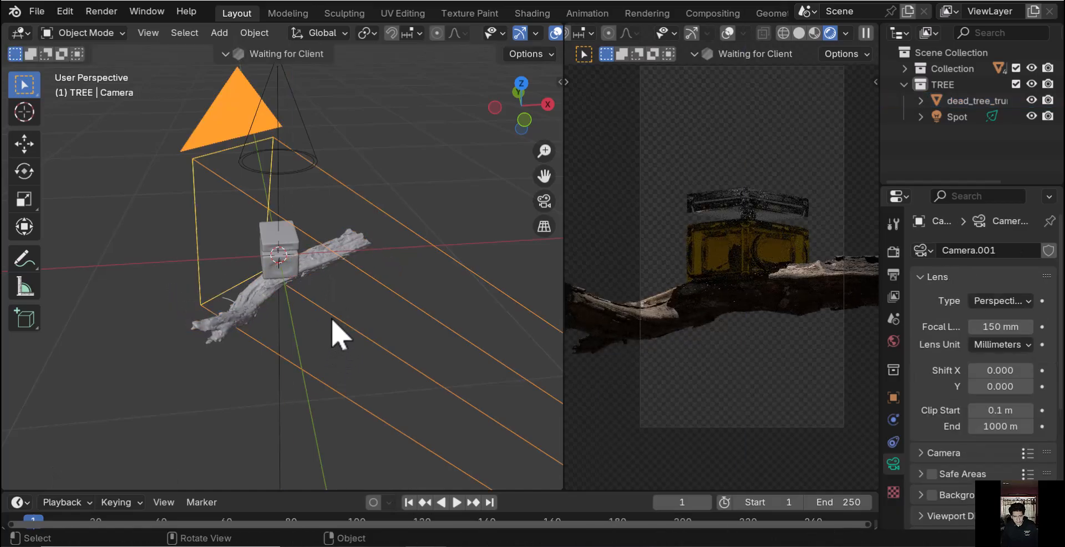
{"action": "key", "text": "KP_0"}
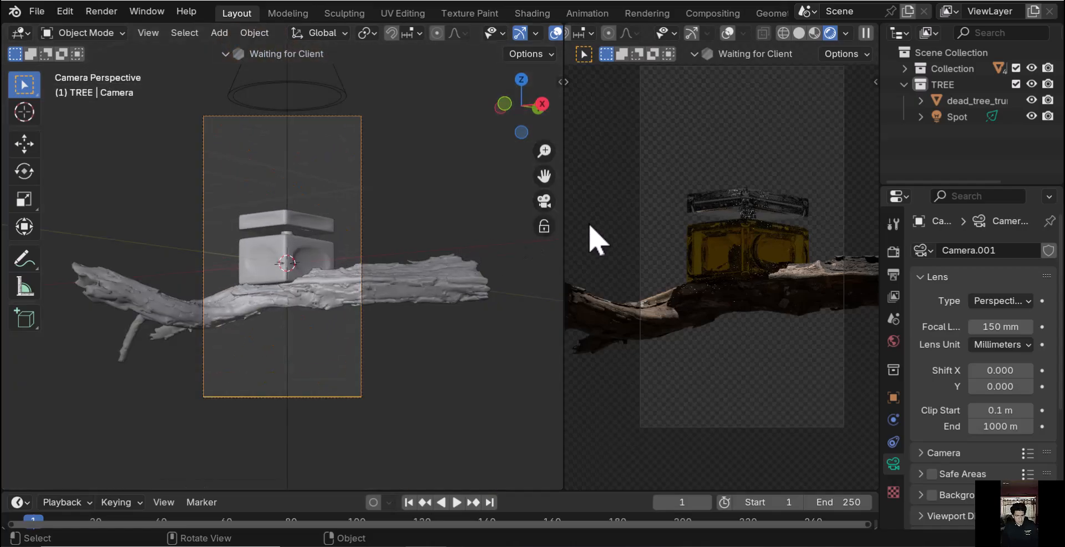
{"action": "middle_click_drag", "start_coordinate": [400, 270], "coordinate": [383, 306]}
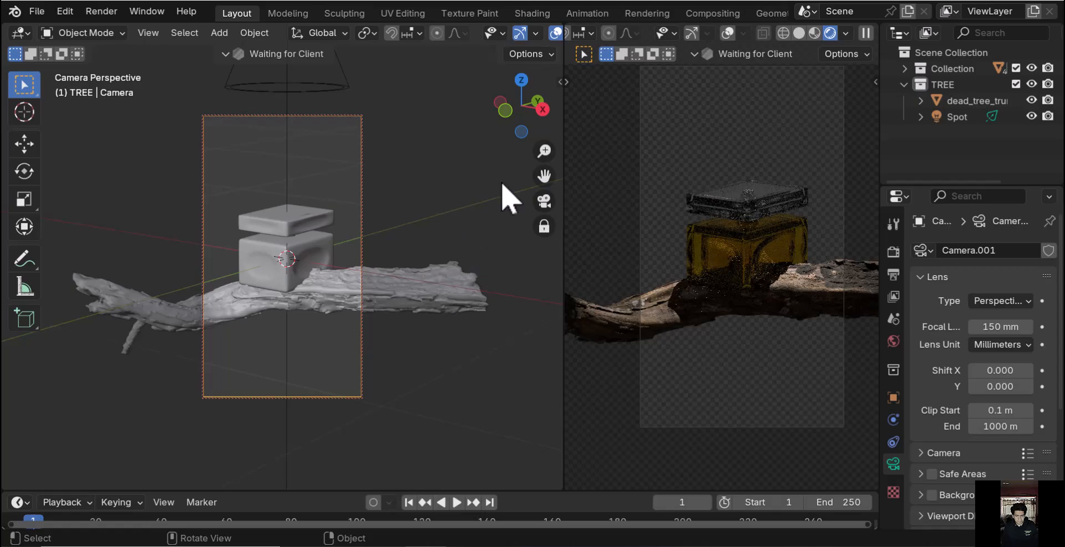
Set the world background strength to 1.8
{"action": "left_click", "coordinate": [324, 87]}
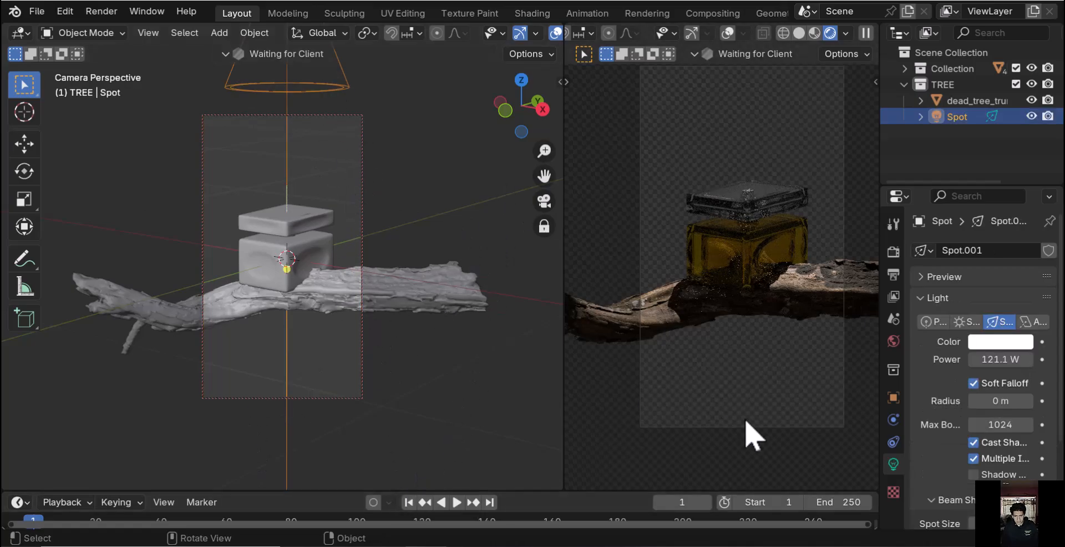
{"action": "left_click", "coordinate": [894, 342]}
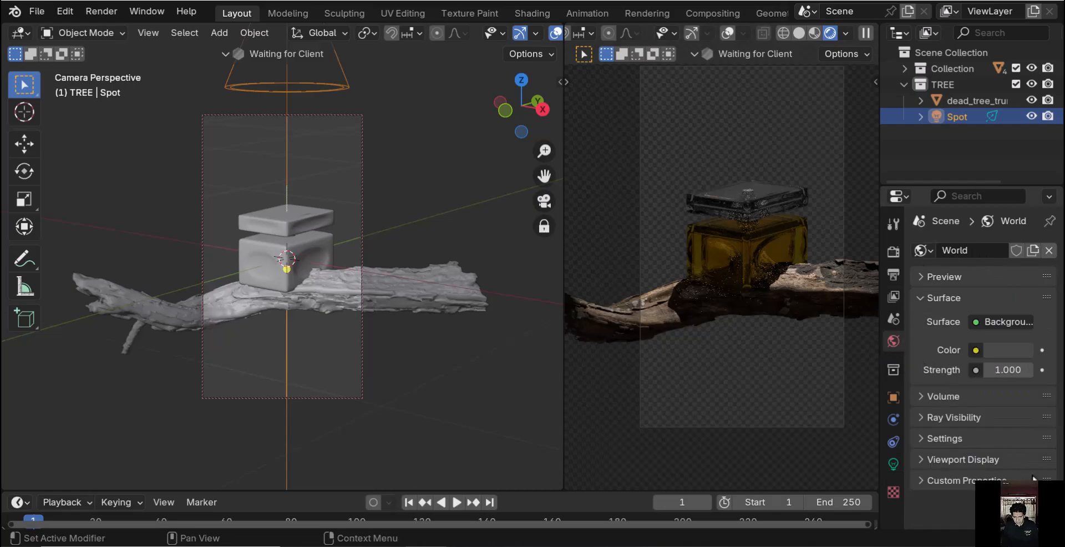
{"action": "left_click_drag", "start_coordinate": [1028, 373], "coordinate": [1044, 372]}
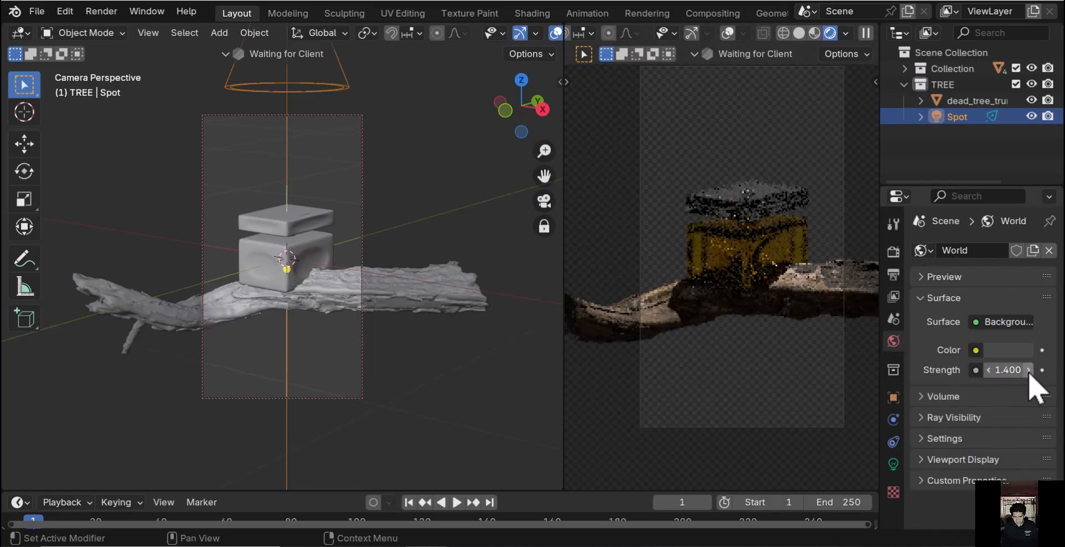
{"action": "left_click", "coordinate": [1029, 370]}
{"action": "left_click", "coordinate": [1029, 370]}
{"action": "left_click", "coordinate": [1029, 370]}
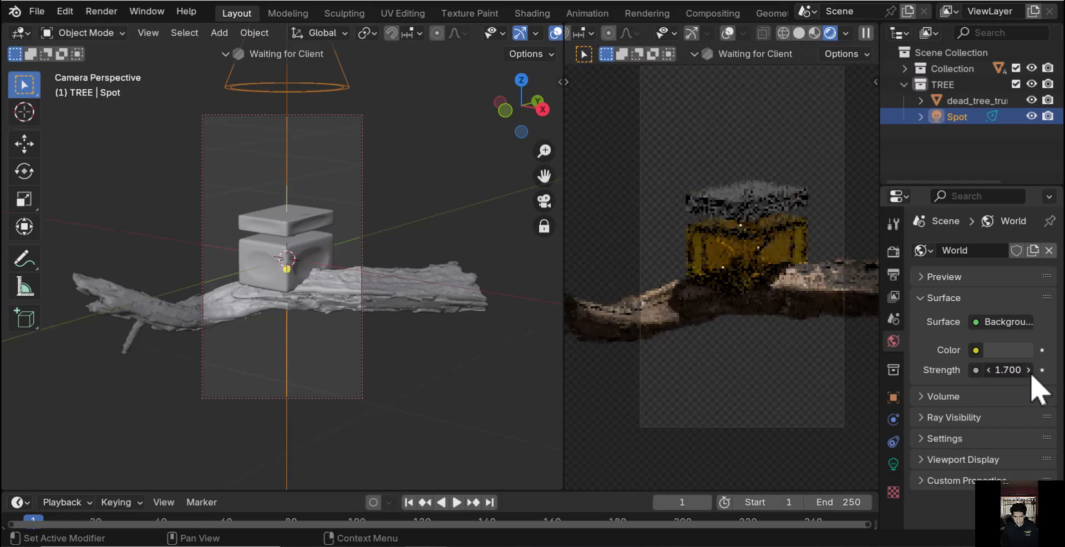
{"action": "left_click", "coordinate": [1029, 370]}
Reframe the camera at a lower angle around the bottle and pan it to bring the bottle nearer the frame's centre
{"action": "middle_click_drag", "start_coordinate": [821, 381], "coordinate": [794, 371]}
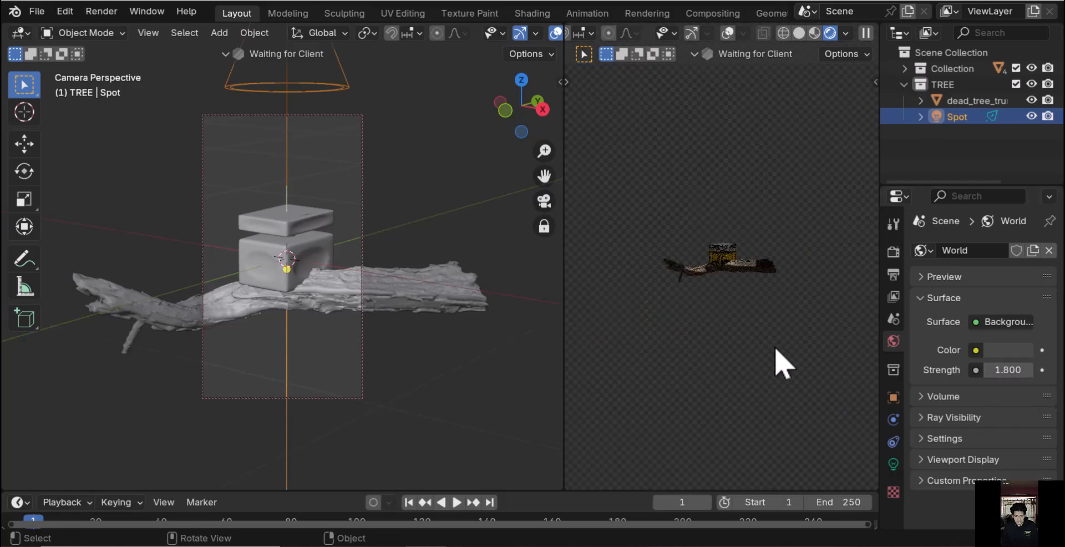
{"action": "middle_click_drag", "start_coordinate": [487, 346], "coordinate": [435, 329]}
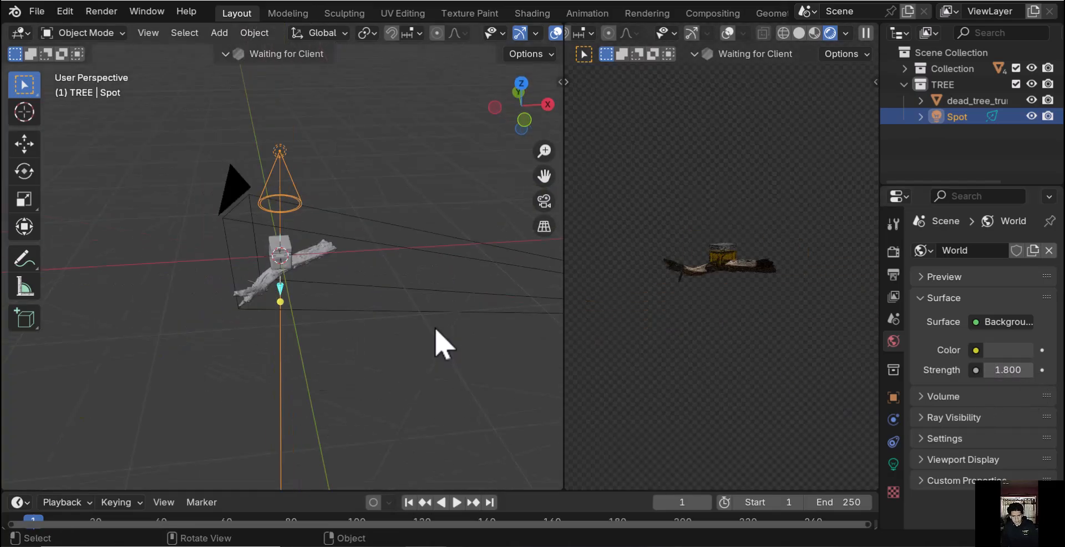
{"action": "key", "text": "KP_0"}
{"action": "key", "text": "KP_0"}
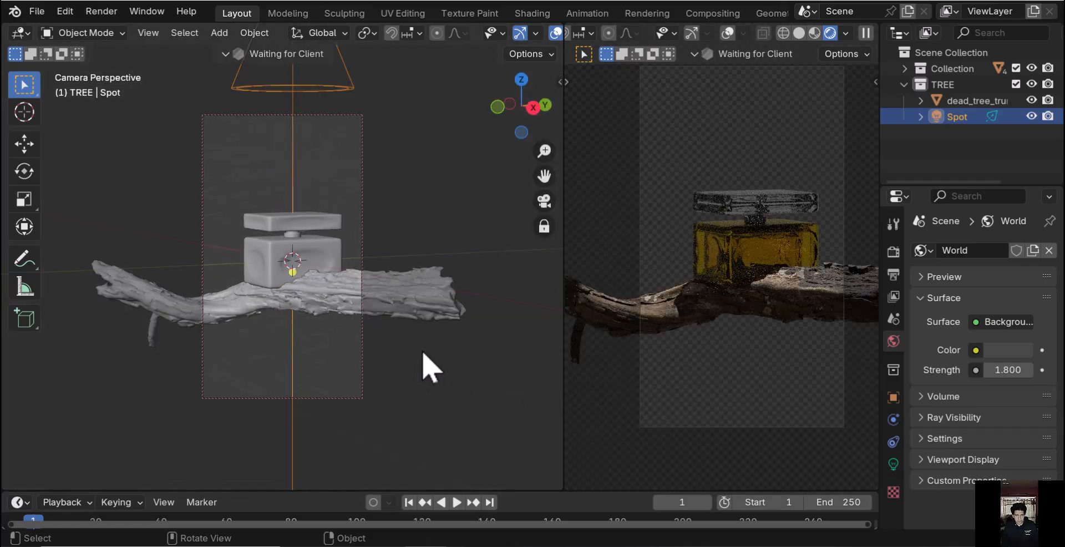
{"action": "middle_click_drag", "start_coordinate": [416, 296], "coordinate": [404, 295], "text": "shift"}
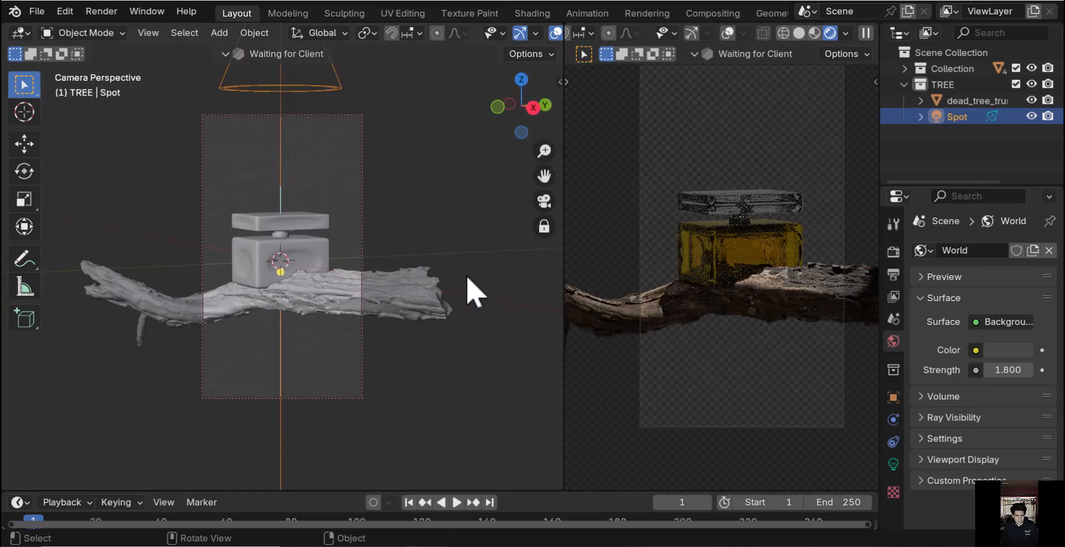
Scale up the dead tree trunk and move it along the negative X axis beneath the bottle
{"action": "left_click", "coordinate": [396, 310]}
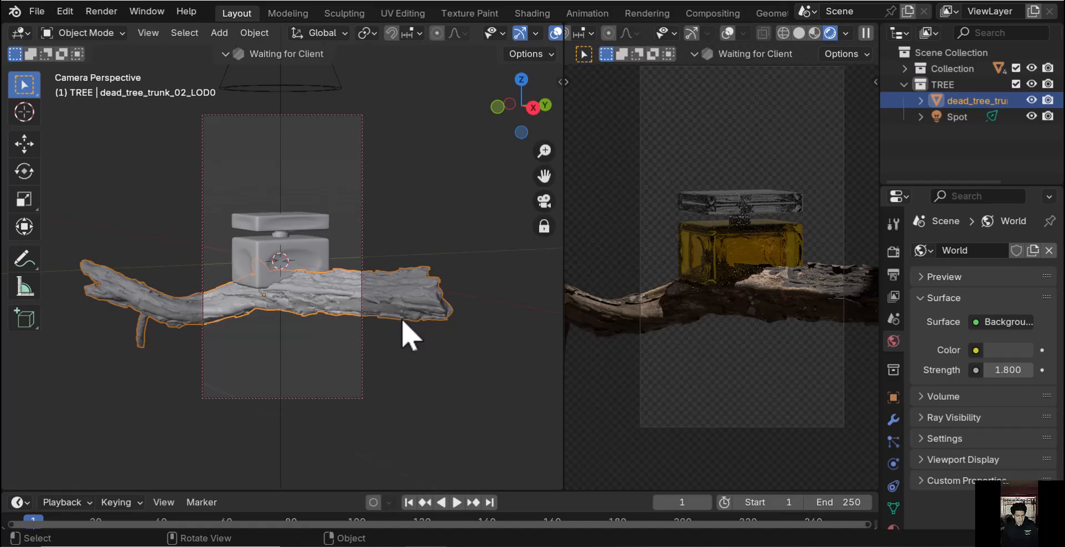
{"action": "key", "text": "s"}
{"action": "key", "text": "Return"}
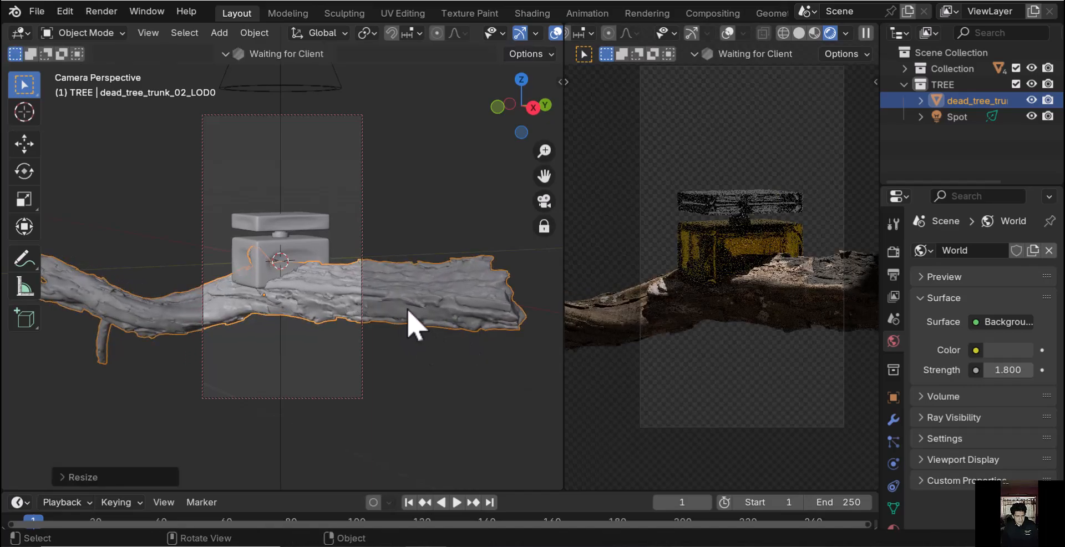
{"action": "key", "text": "g"}
{"action": "key", "text": "x"}
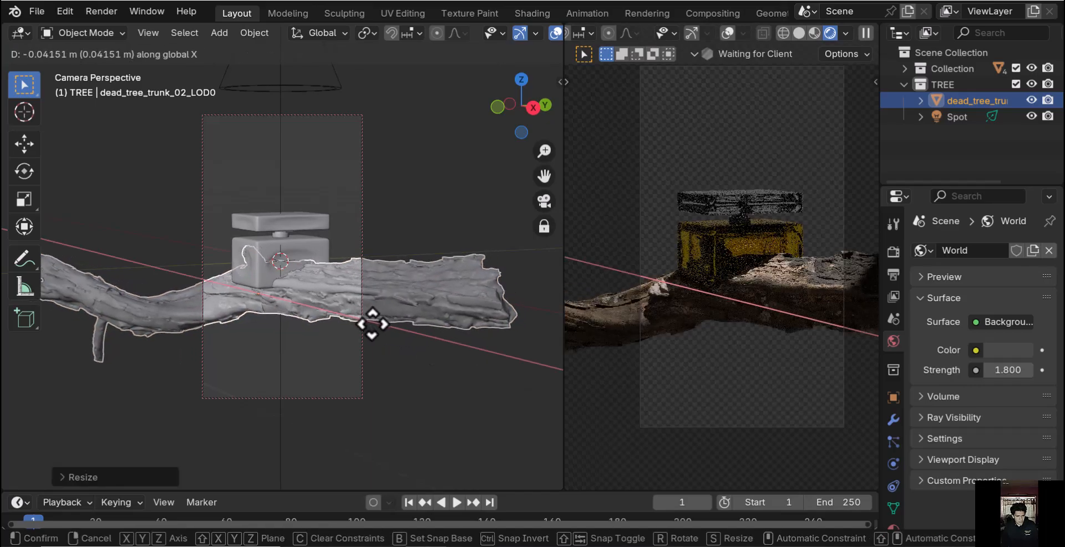
{"action": "left_click", "coordinate": [346, 339]}
Lower the trunk about 0.046 m along Z and rotate it about -10° around the Z axis
{"action": "key", "text": "g"}
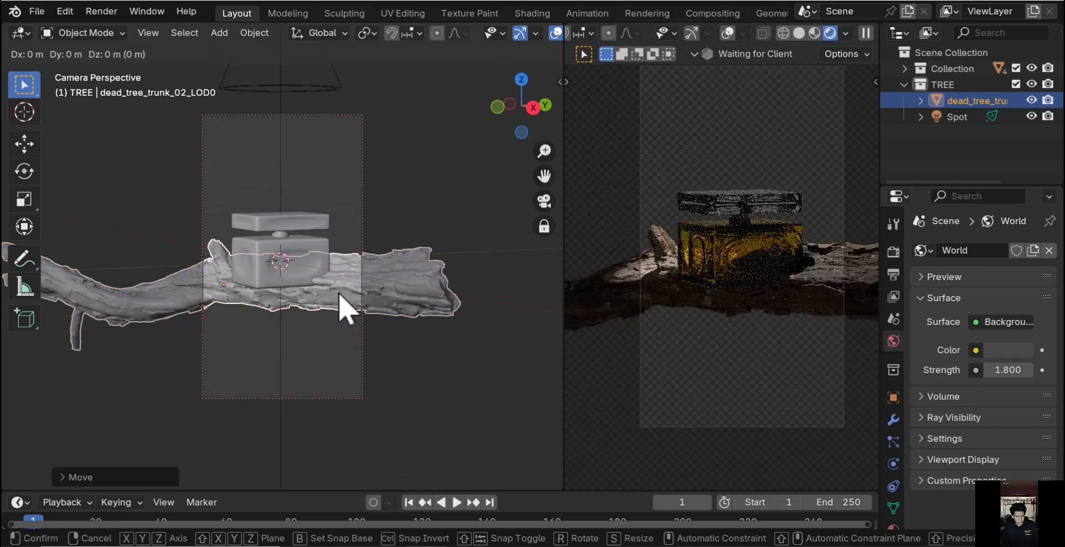
{"action": "key", "text": "z"}
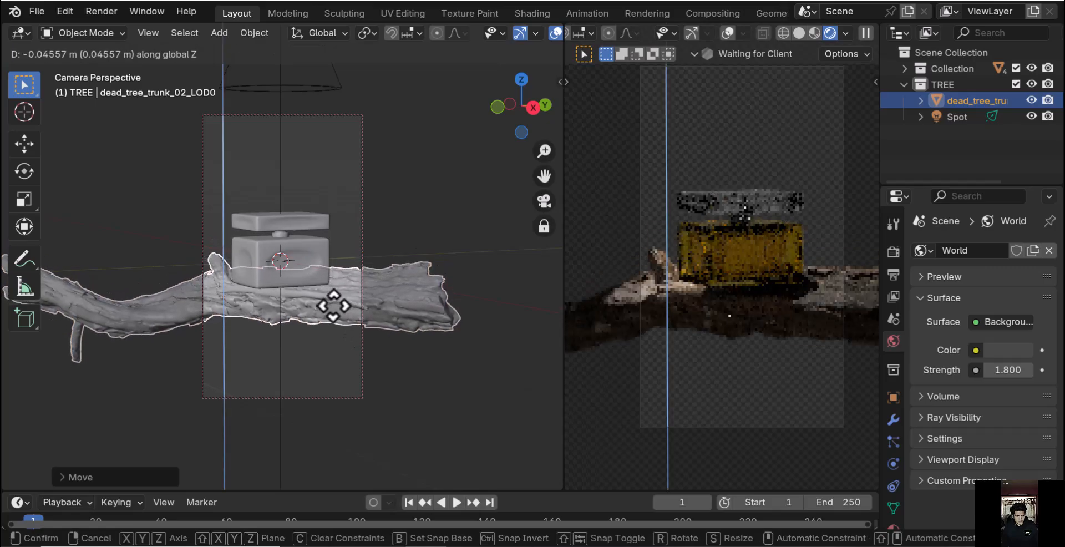
{"action": "left_click", "coordinate": [333, 302]}
{"action": "key", "text": "r"}
{"action": "key", "text": "z"}
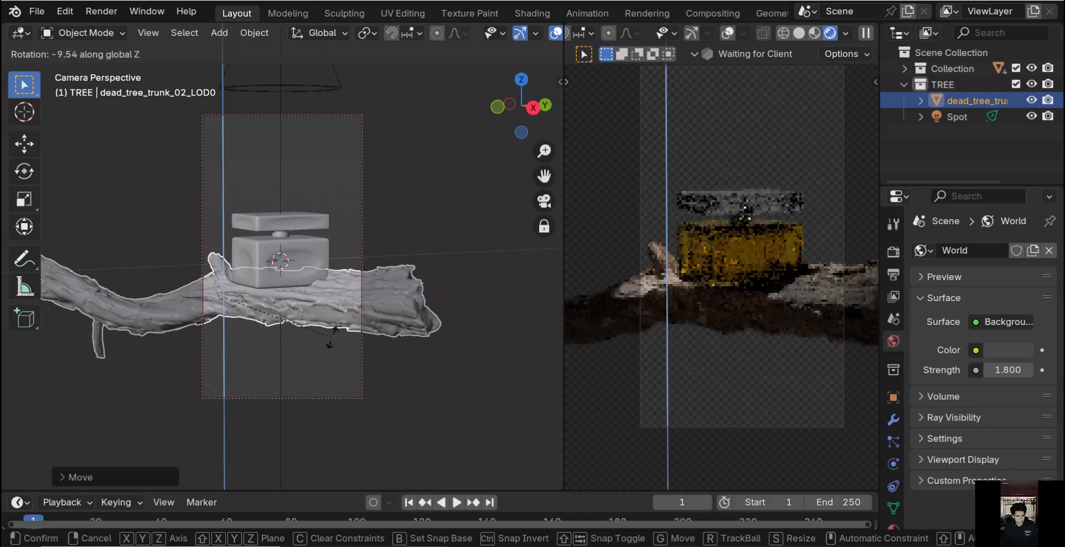
{"action": "left_click", "coordinate": [327, 338]}
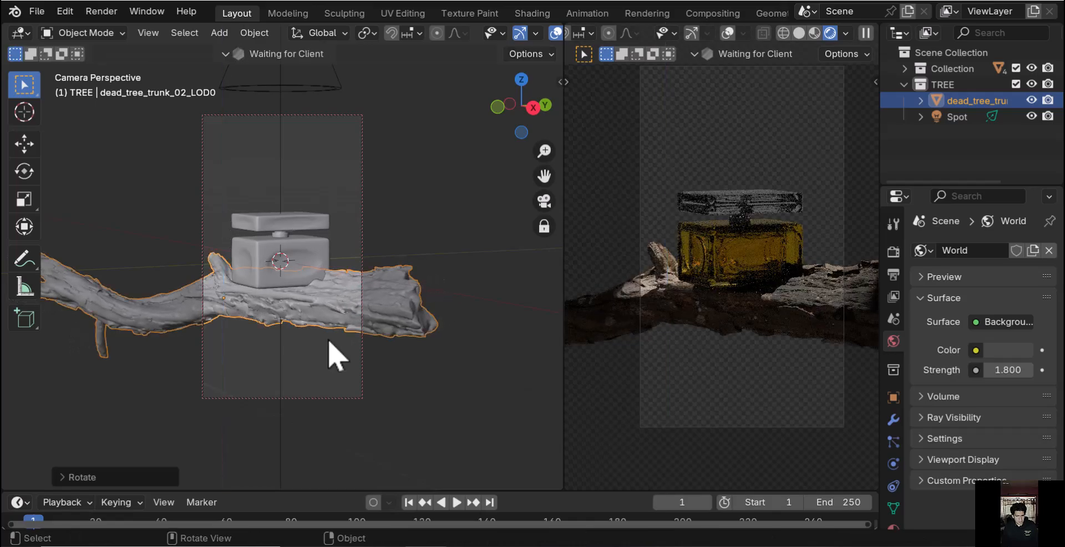
Turn the trunk's thick end toward the camera with a trackball rotation, and roll the trunk around the X axis
{"action": "key", "text": "r"}
{"action": "key", "text": "r"}
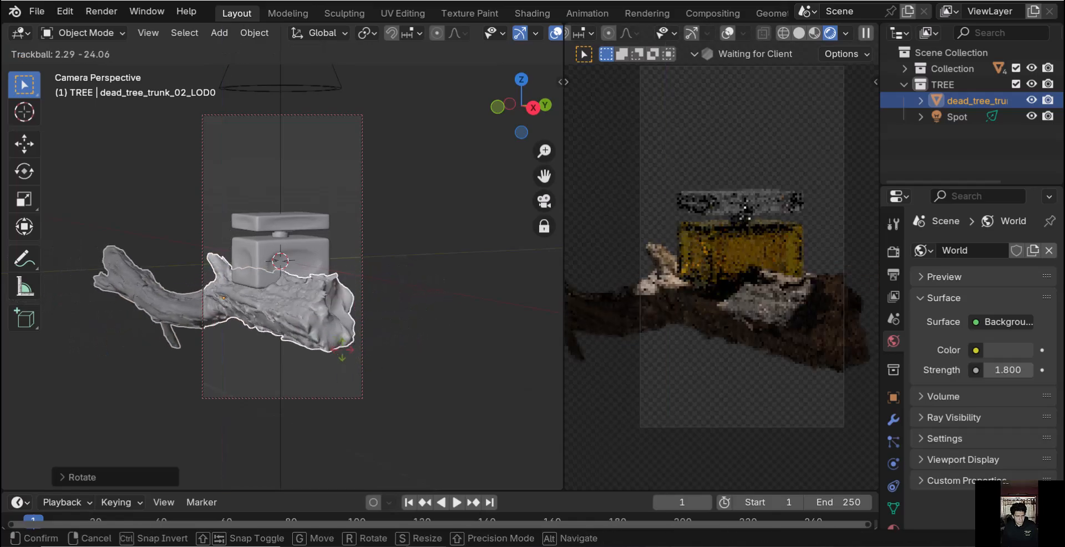
{"action": "left_click", "coordinate": [348, 358]}
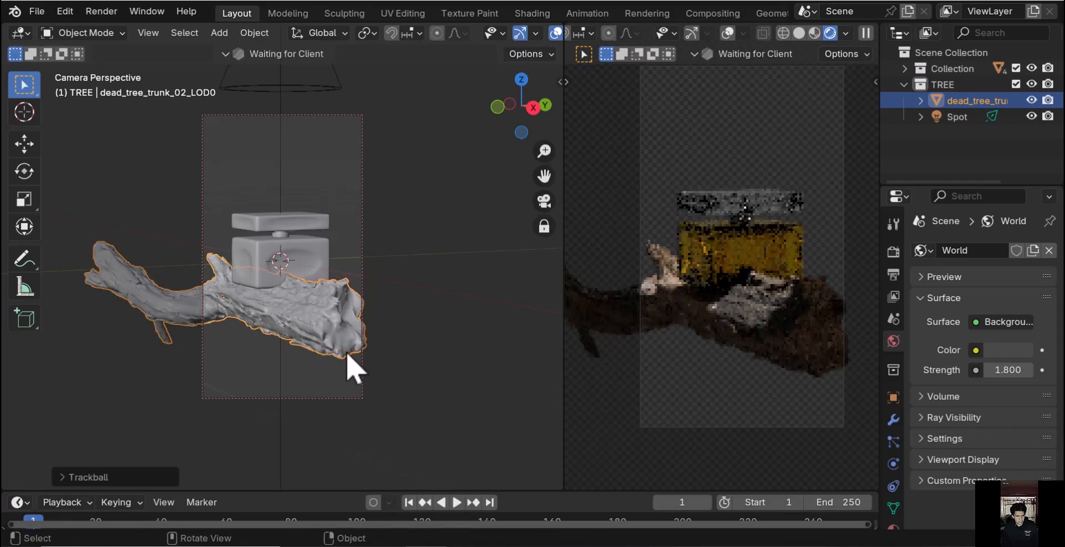
{"action": "key", "text": "r"}
{"action": "key", "text": "x"}
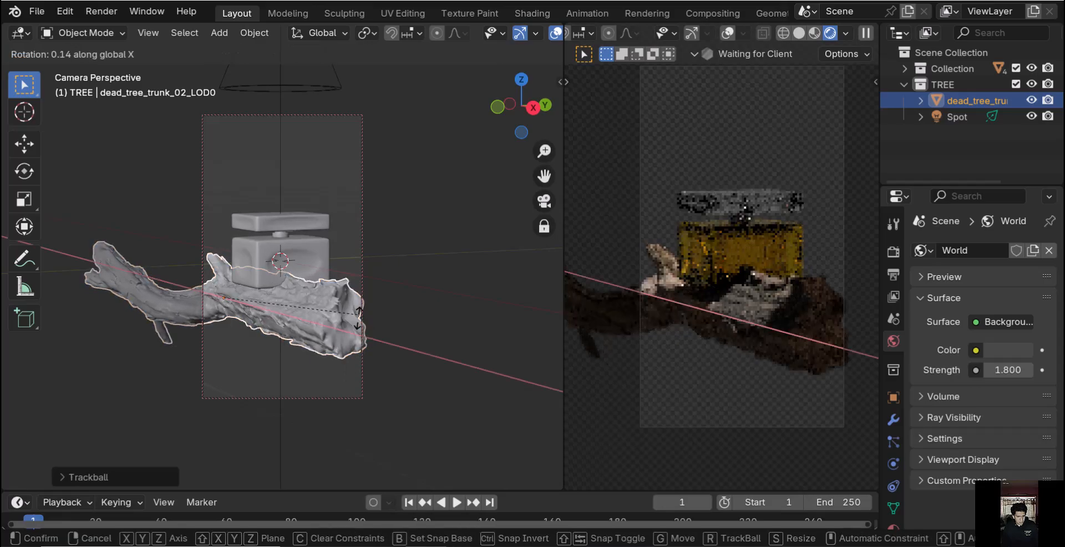
{"action": "left_click", "coordinate": [306, 404]}
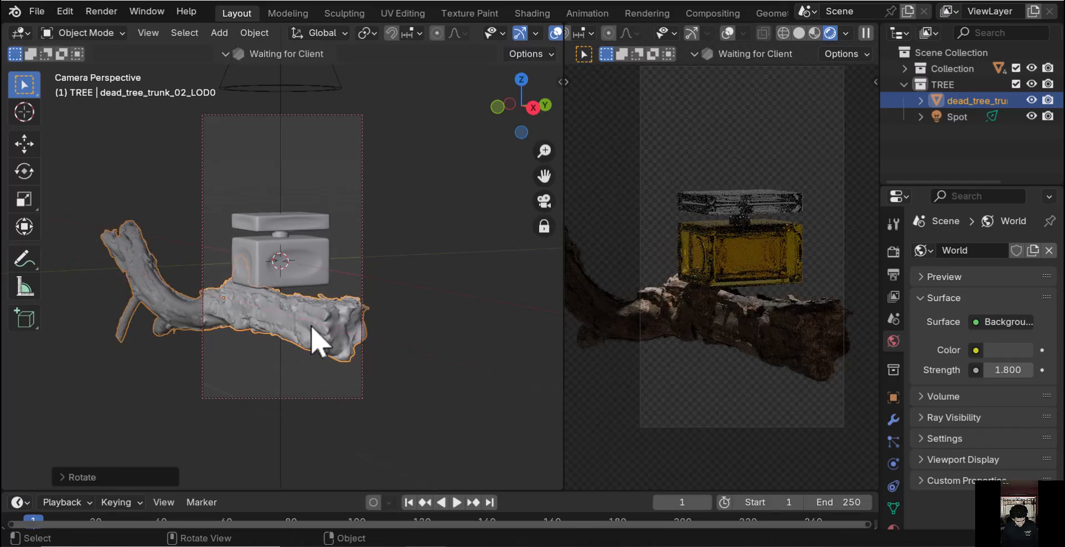
Raise the trunk about 0.032 m along Z so it meets the bottle's base, and deselect it
{"action": "key", "text": "z"}
{"action": "key", "text": "Escape"}
{"action": "key", "text": "g"}
{"action": "key", "text": "z"}
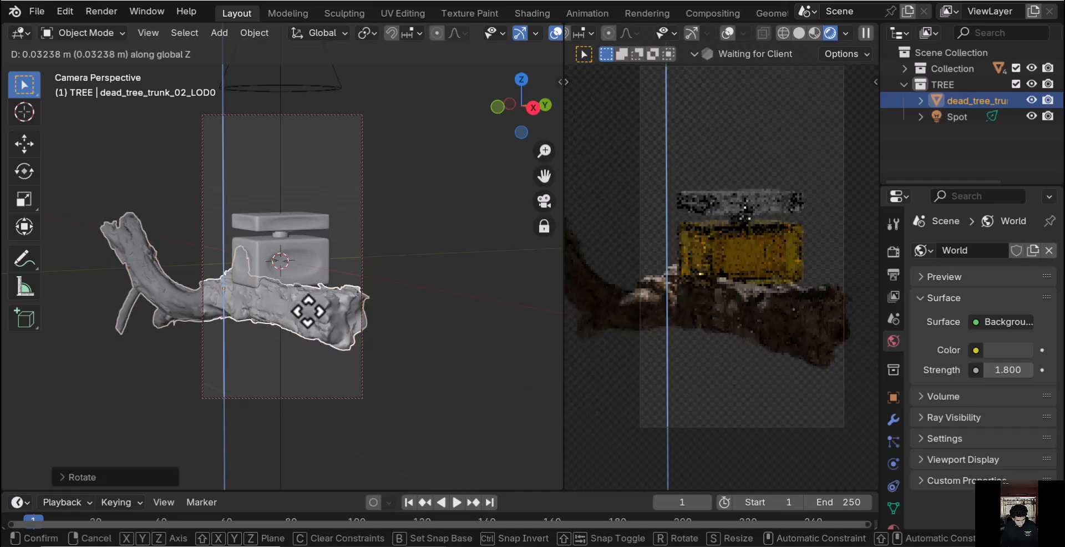
{"action": "left_click", "coordinate": [307, 311]}
{"action": "left_click", "coordinate": [469, 368]}
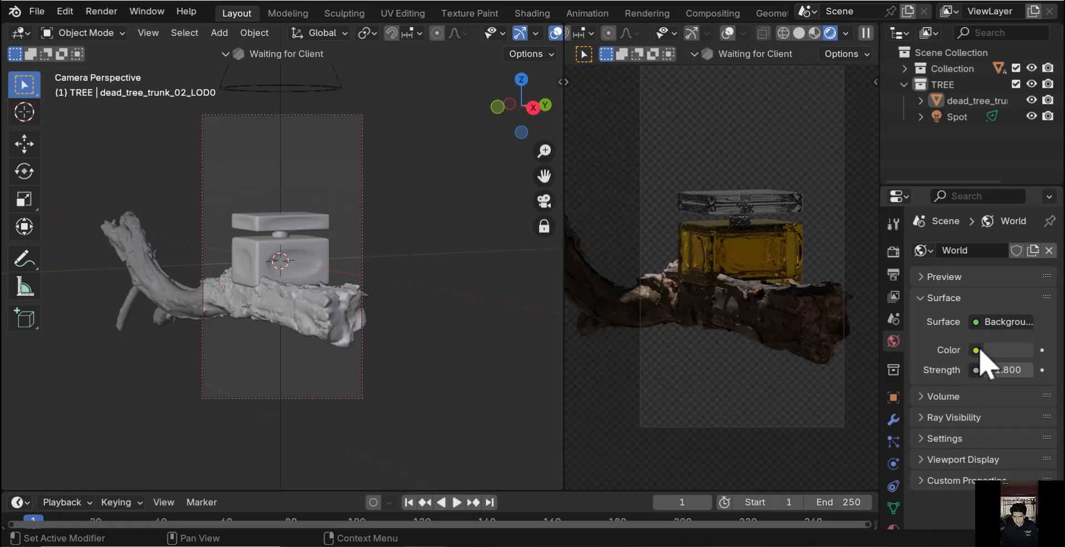
Add a plane to the scene and rotate it 90° around the Y axis to stand upright
{"action": "key", "text": "shift+a"}
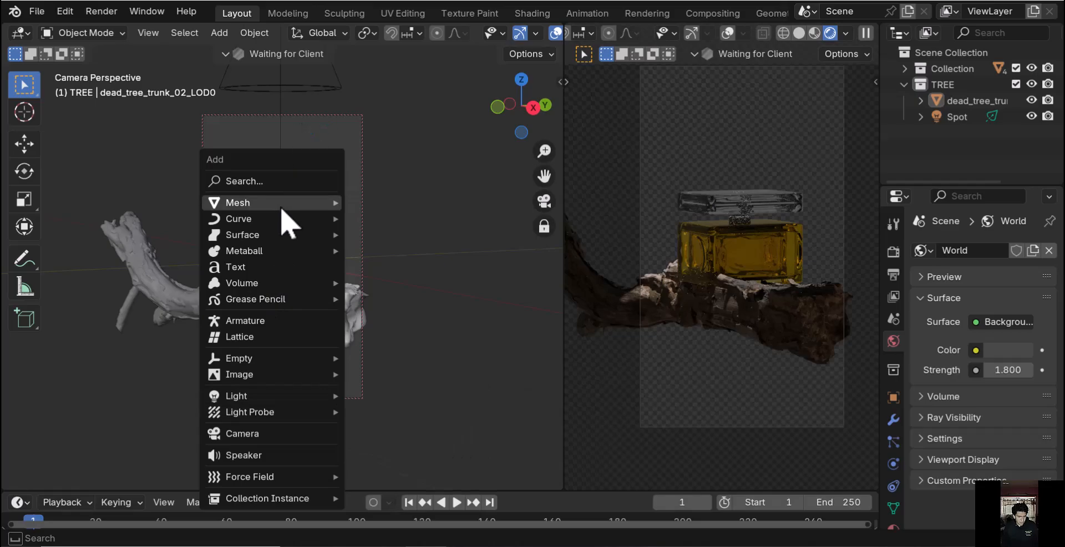
{"action": "mouse_move", "coordinate": [343, 206]}
{"action": "left_click", "coordinate": [375, 202]}
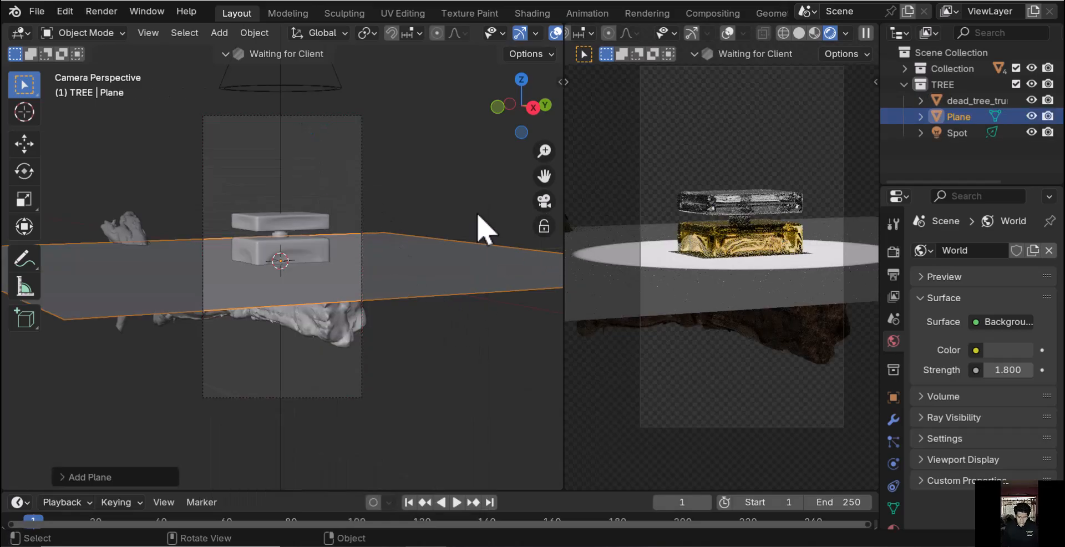
{"action": "key", "text": "KP_0"}
{"action": "key", "text": "r"}
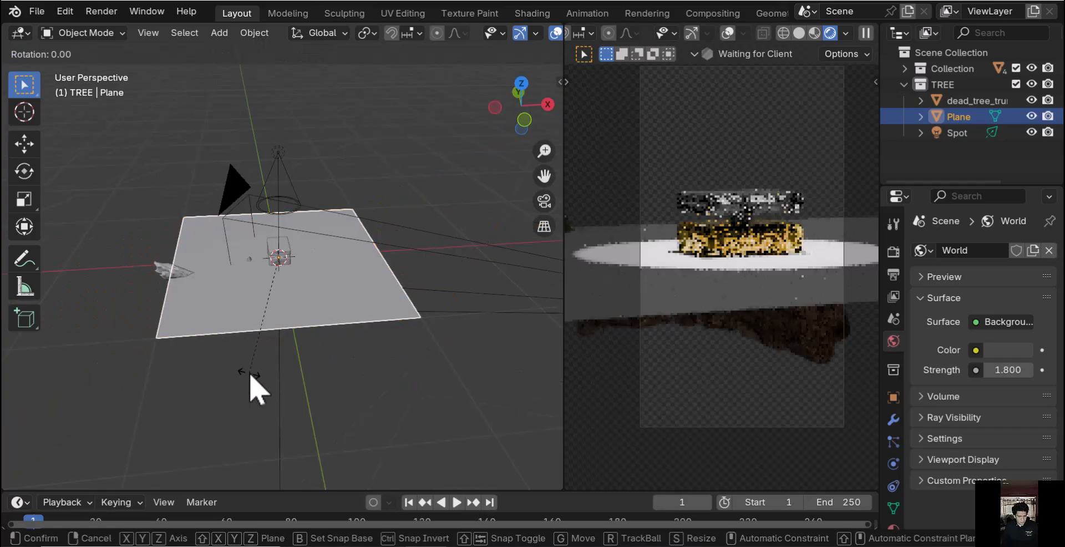
{"action": "key", "text": "x"}
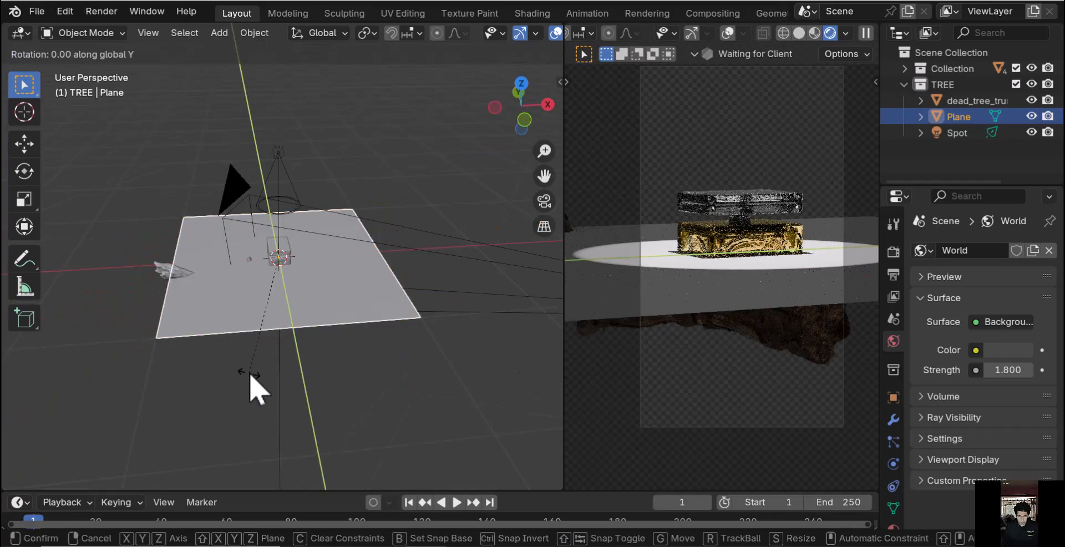
{"action": "type", "text": "90"}
{"action": "key", "text": "Return"}
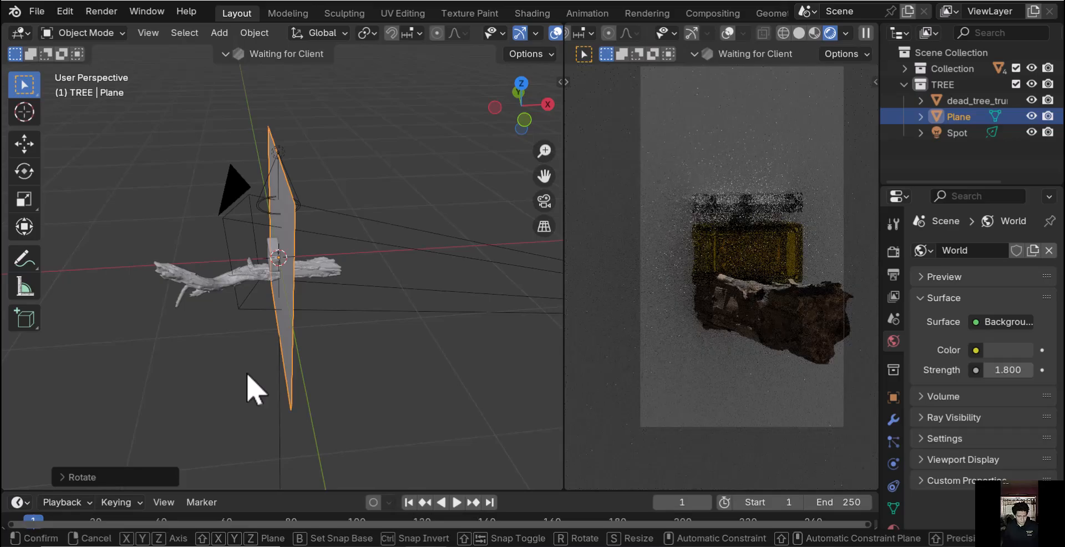
Move the plane about -1.2 m along X behind the bottle and scale it up about 2.7 times, applying the transform
{"action": "key", "text": "g"}
{"action": "key", "text": "x"}
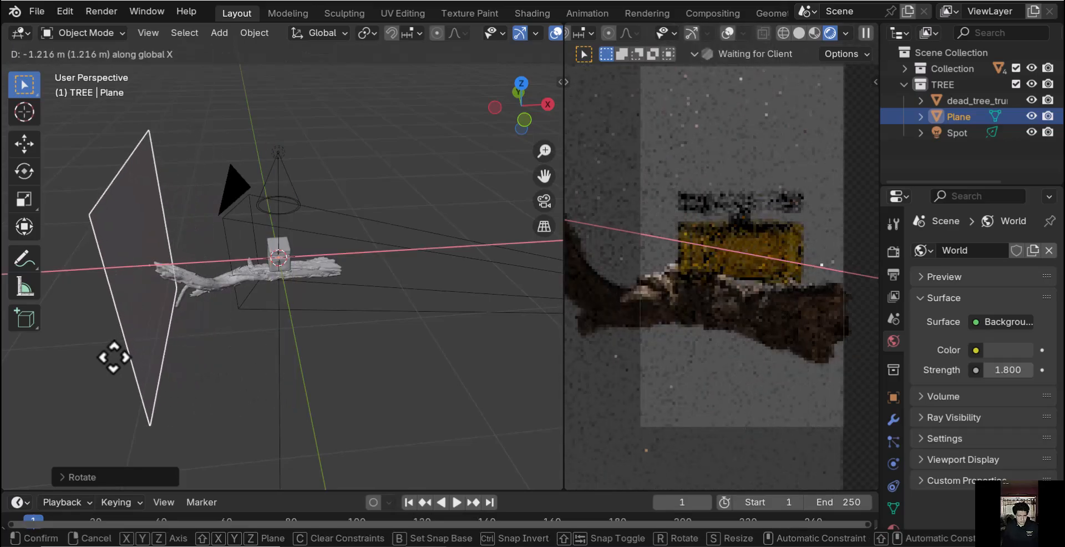
{"action": "left_click", "coordinate": [109, 362]}
{"action": "key", "text": "s"}
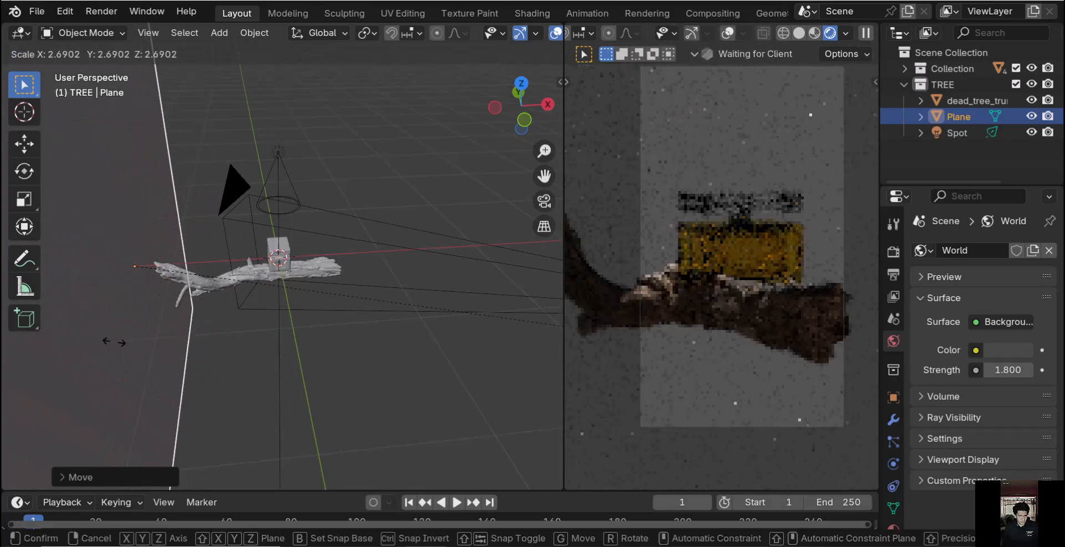
{"action": "left_click", "coordinate": [114, 340]}
{"action": "key", "text": "ctrl+a"}
{"action": "left_click", "coordinate": [81, 314]}
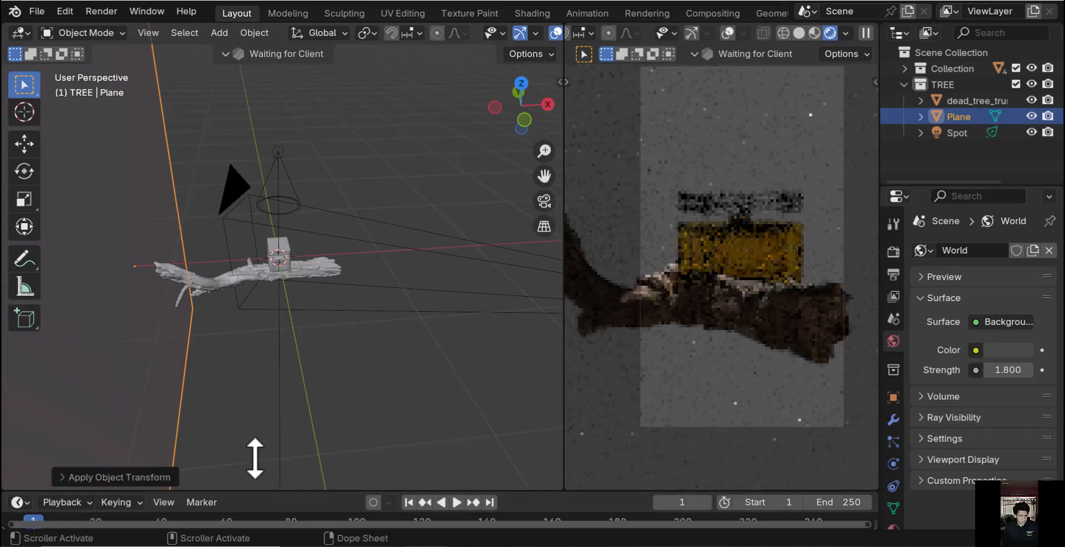
Give the backdrop plane a new material with a black base color
{"action": "left_click", "coordinate": [895, 526]}
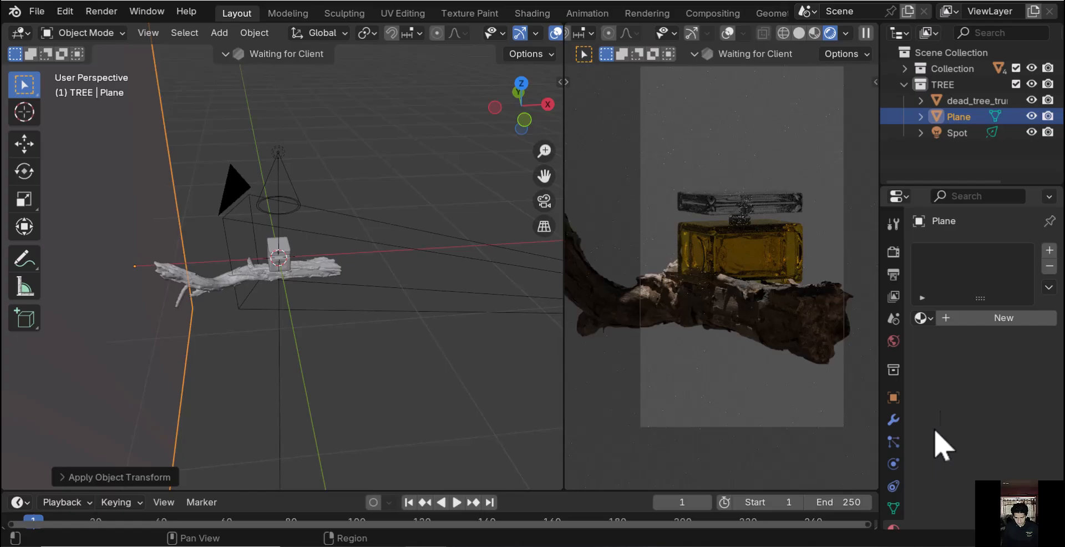
{"action": "left_click", "coordinate": [1014, 318]}
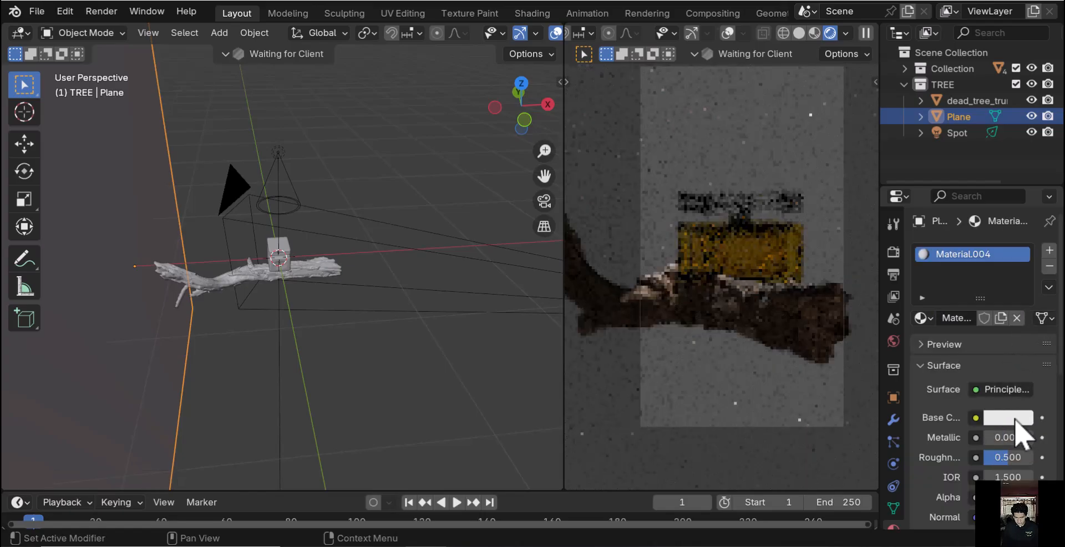
{"action": "left_click", "coordinate": [1009, 417]}
{"action": "left_click_drag", "start_coordinate": [1024, 287], "coordinate": [1021, 306]}
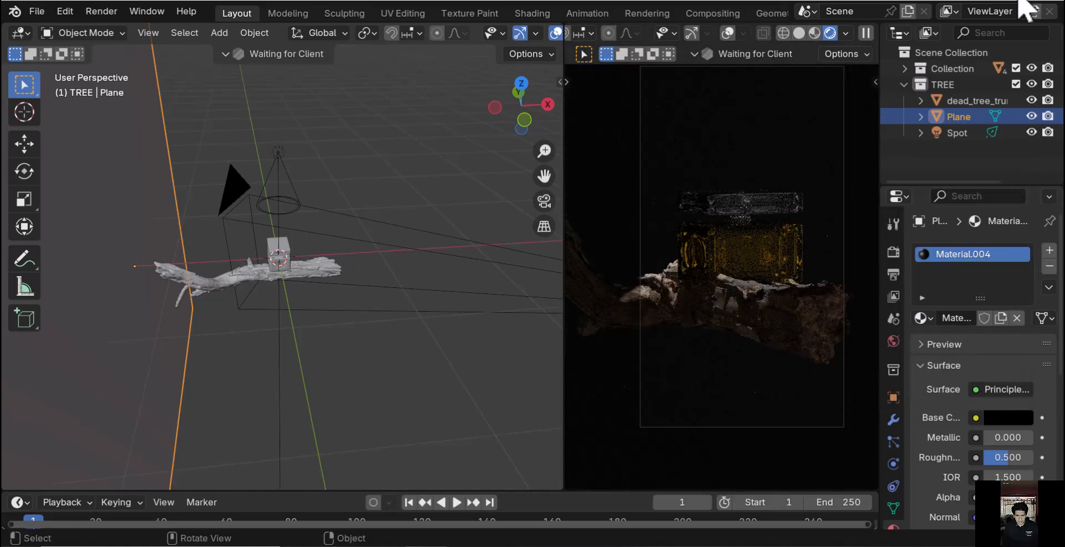
Set the spot light's power to 181.4 W and the world background strength to 4
{"action": "left_click", "coordinate": [282, 192]}
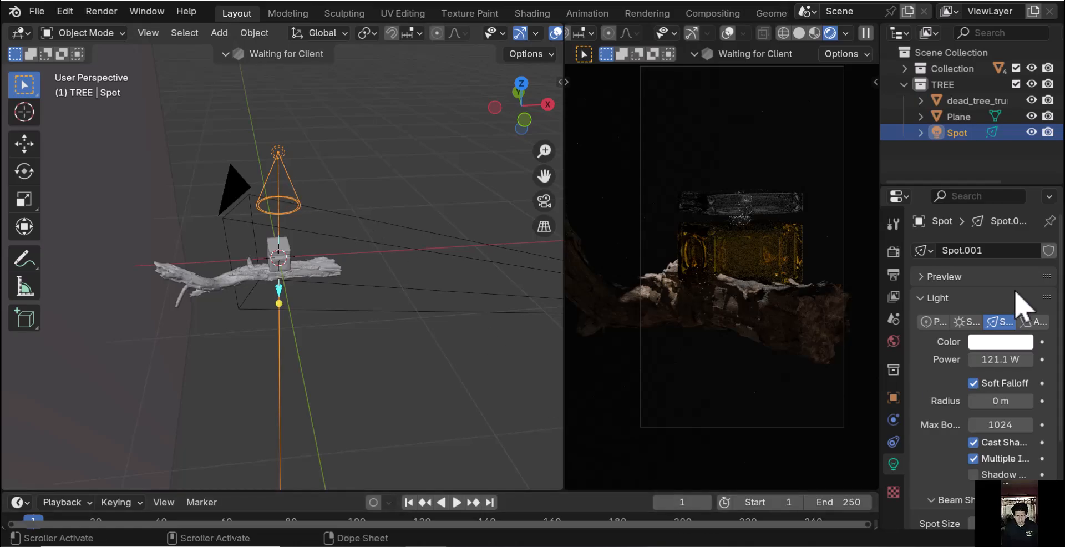
{"action": "left_click_drag", "start_coordinate": [991, 359], "coordinate": [1002, 360]}
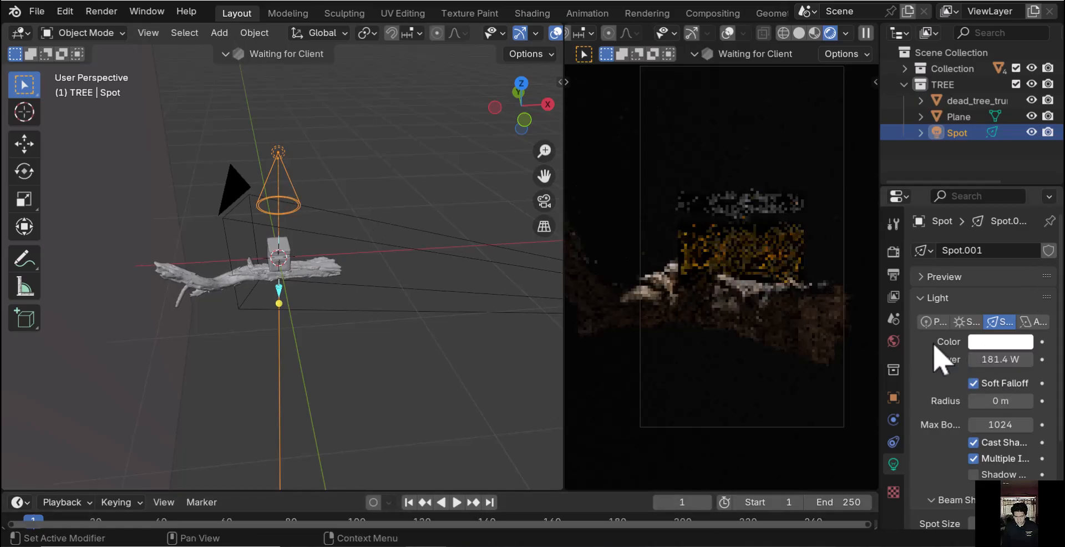
{"action": "left_click", "coordinate": [894, 341]}
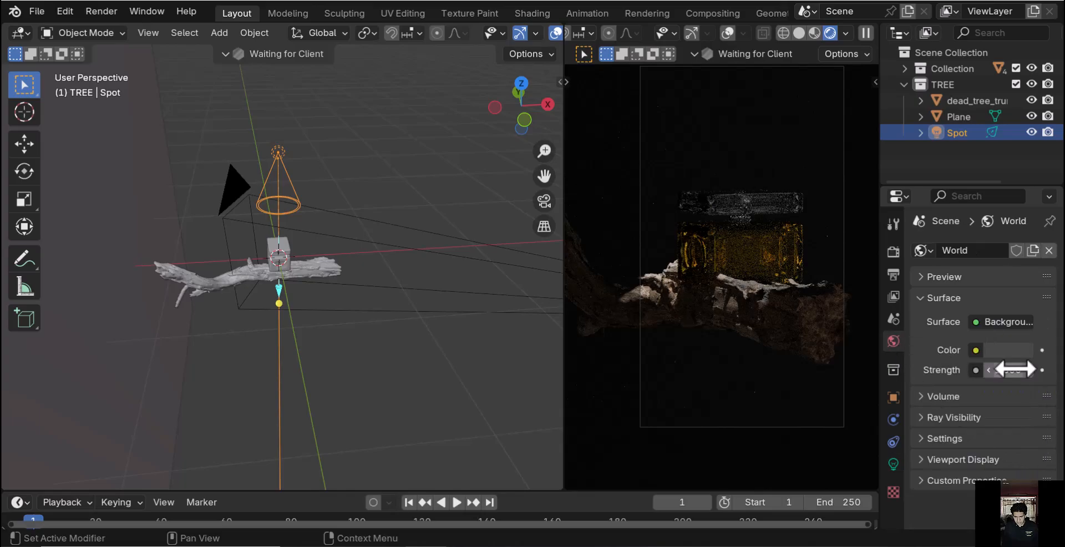
{"action": "left_click_drag", "start_coordinate": [1004, 370], "coordinate": [1016, 370]}
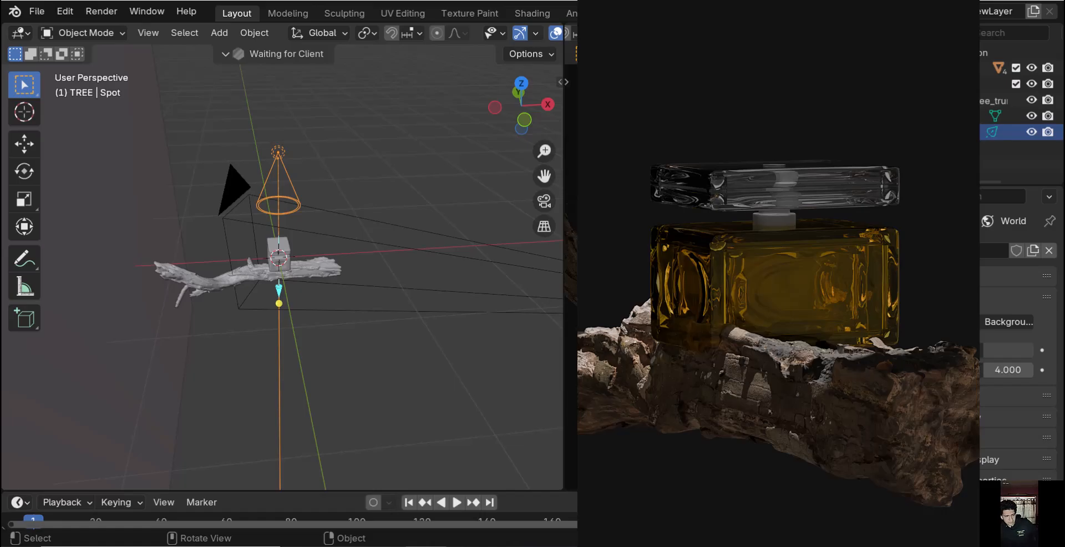
Open the render commands for the finished bottle scene
{"action": "left_click", "coordinate": [102, 11]}
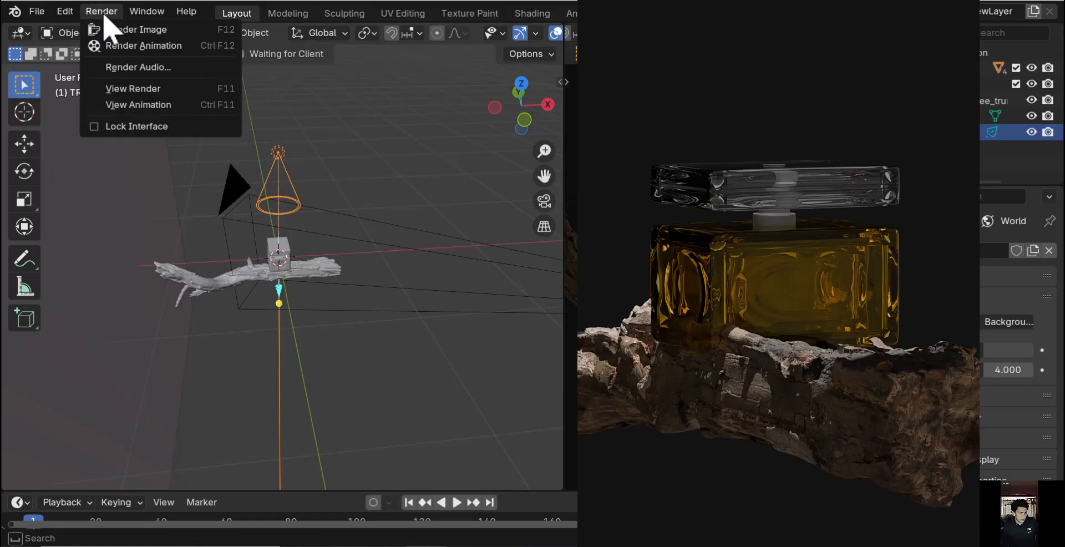